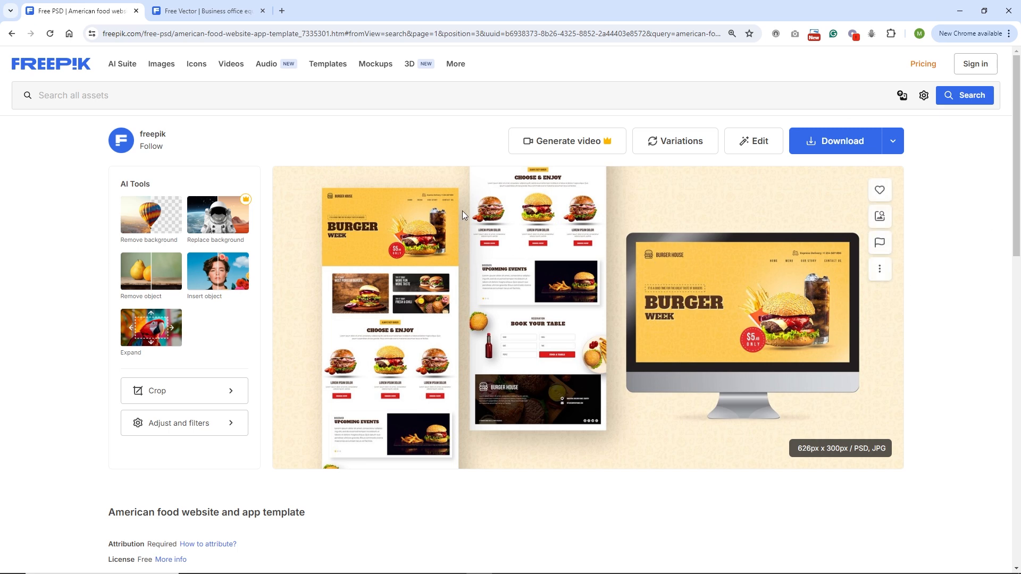
# - View the business office equipment vector page, then return to the American food website template page
pyautogui.click(216, 12)
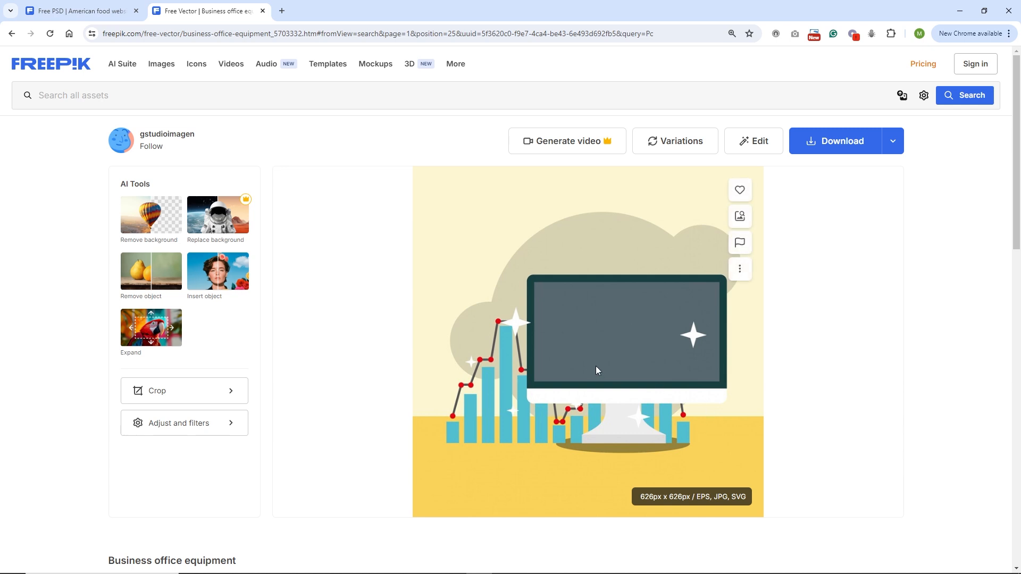
pyautogui.click(82, 11)
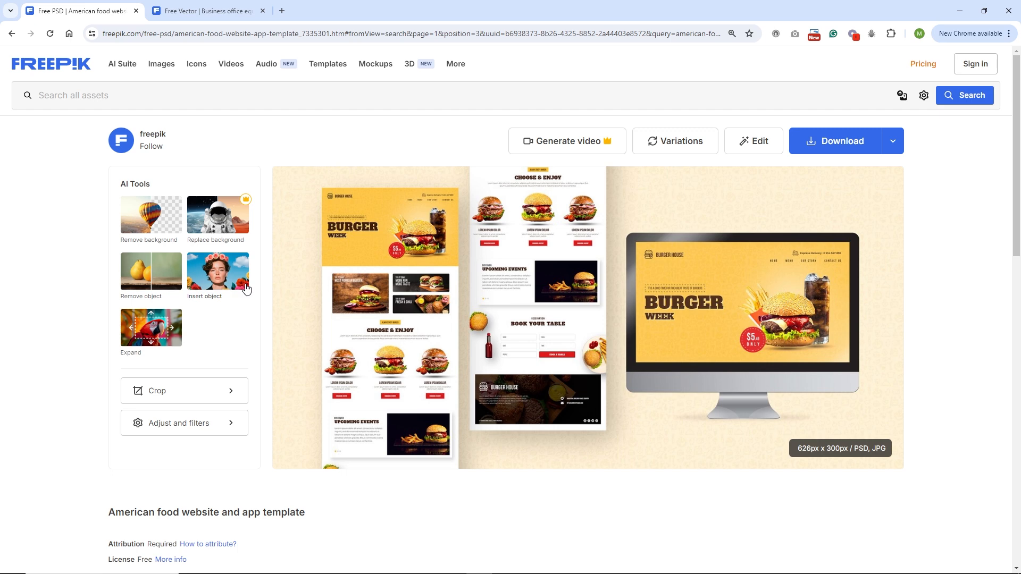
pyautogui.moveTo(303, 285)
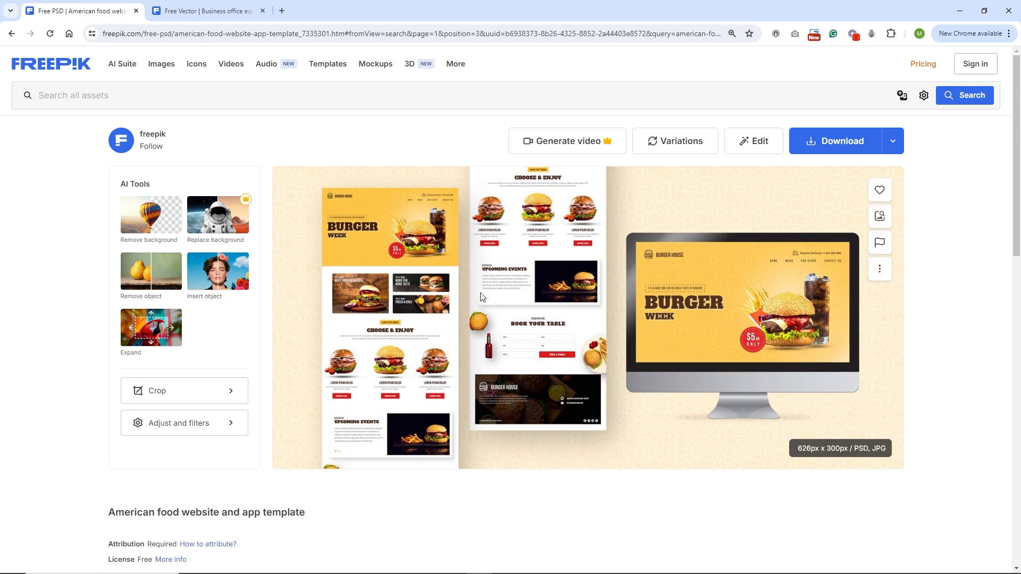
# - Open 3606214.psd from the "freepik page" folder in Photoshop
pyautogui.click(244, 568)
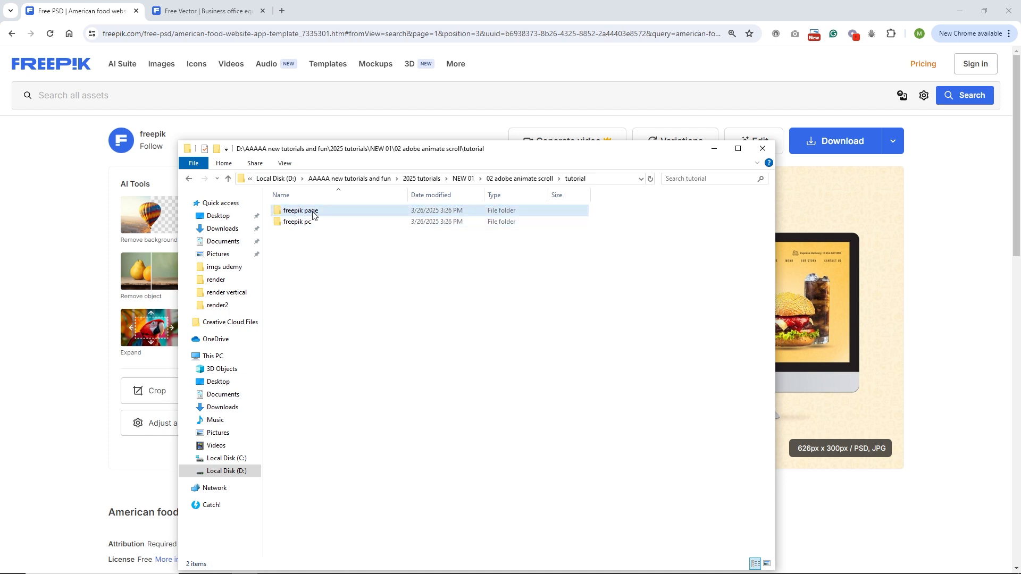
pyautogui.doubleClick(298, 215)
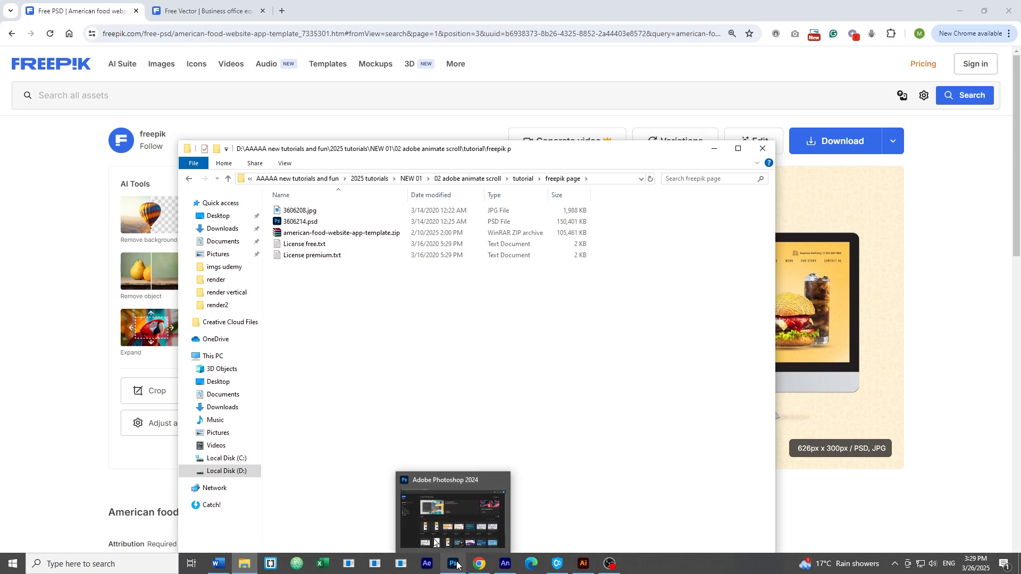
pyautogui.click(456, 564)
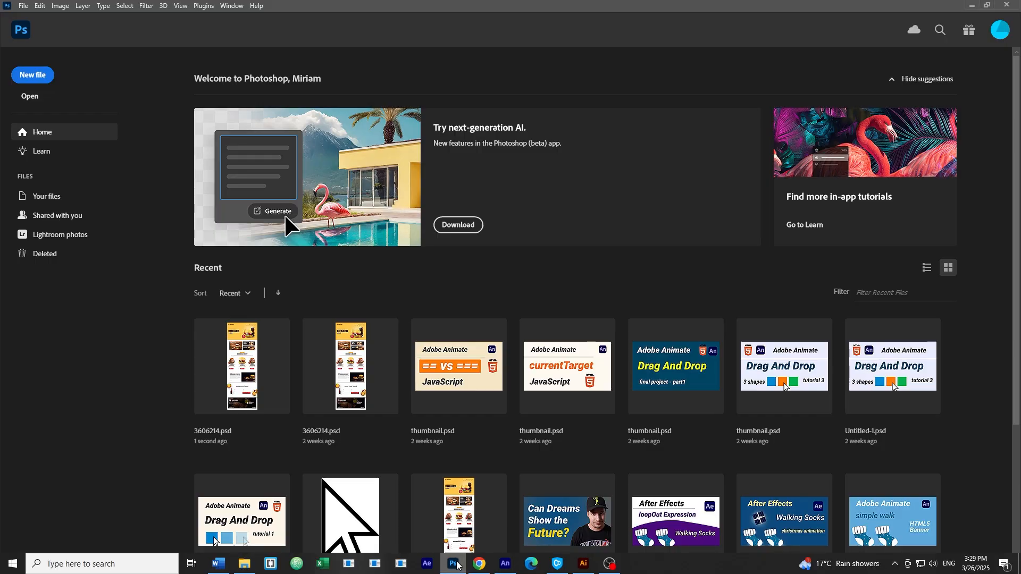
pyautogui.click(244, 565)
pyautogui.moveTo(299, 221); pyautogui.dragTo(95, 367)
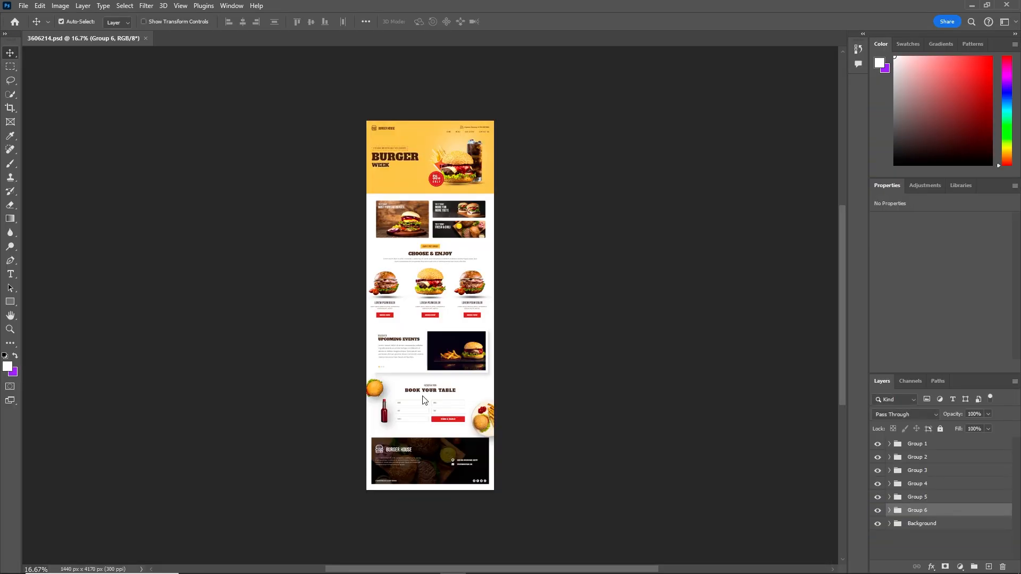
# - Inspect the layer groups by hiding Group 1 and showing it again
pyautogui.click(921, 446)
pyautogui.click(919, 458)
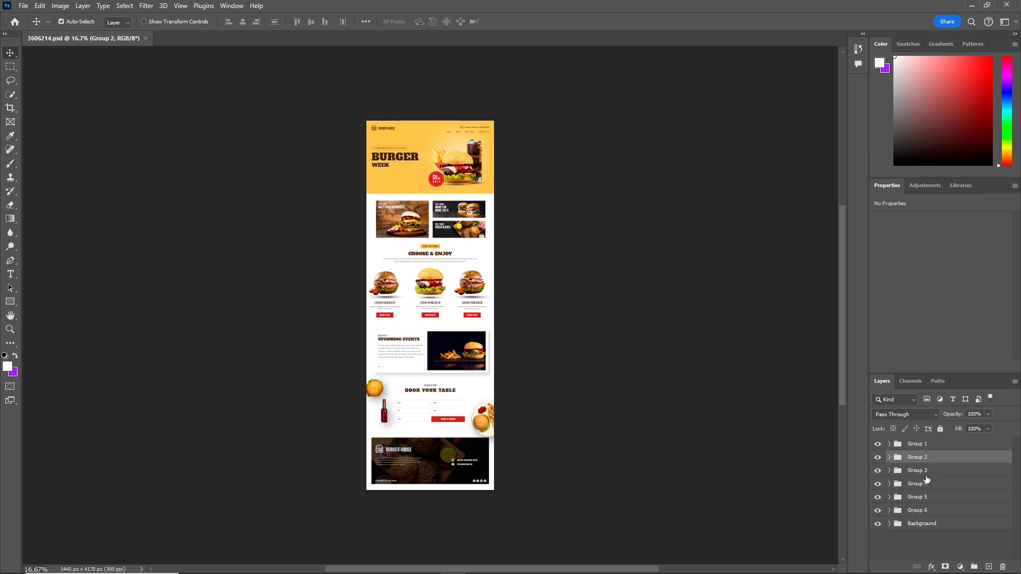
pyautogui.click(878, 444)
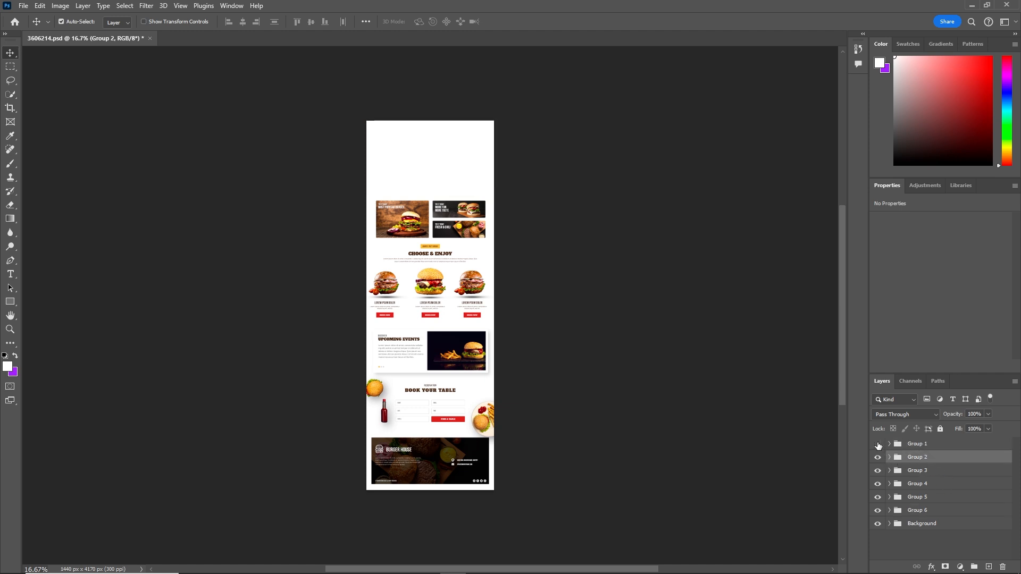
pyautogui.click(878, 444)
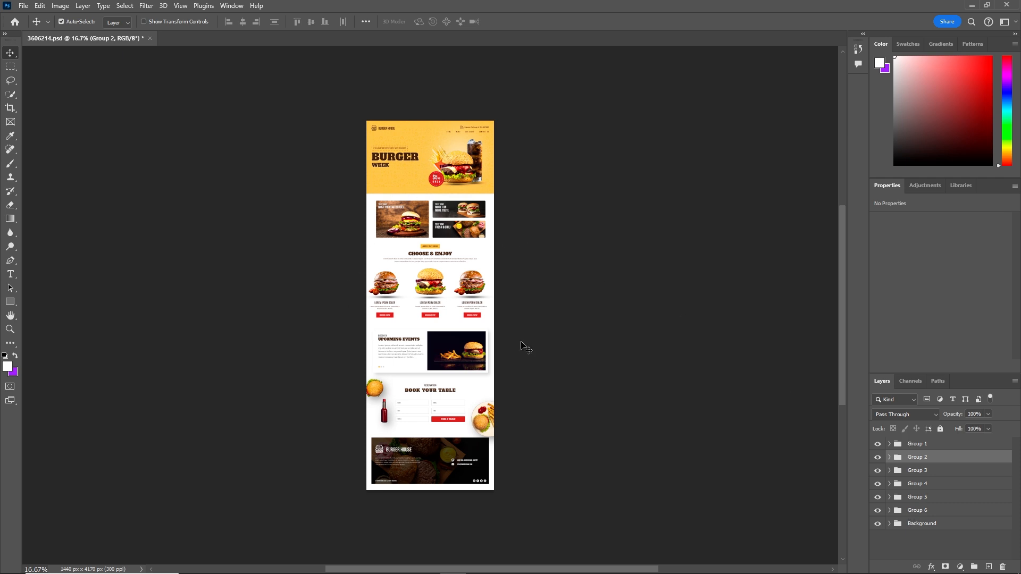
# - Merge all the groups from Group 1 through Background into one layer and shift it about 36 px to the right
pyautogui.click(918, 525)
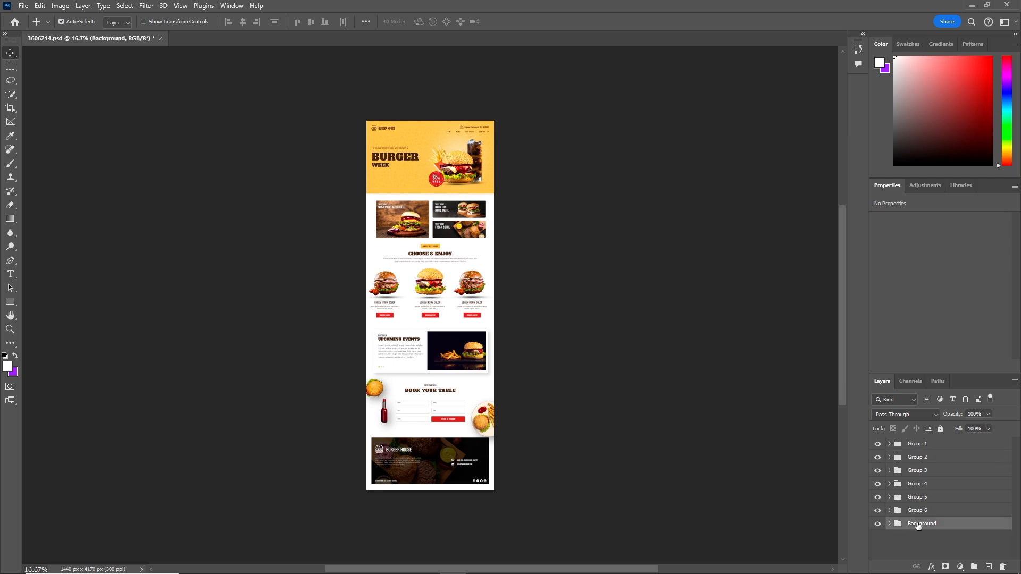
pyautogui.keyDown('shift'); pyautogui.click(914, 448); pyautogui.keyUp('shift')
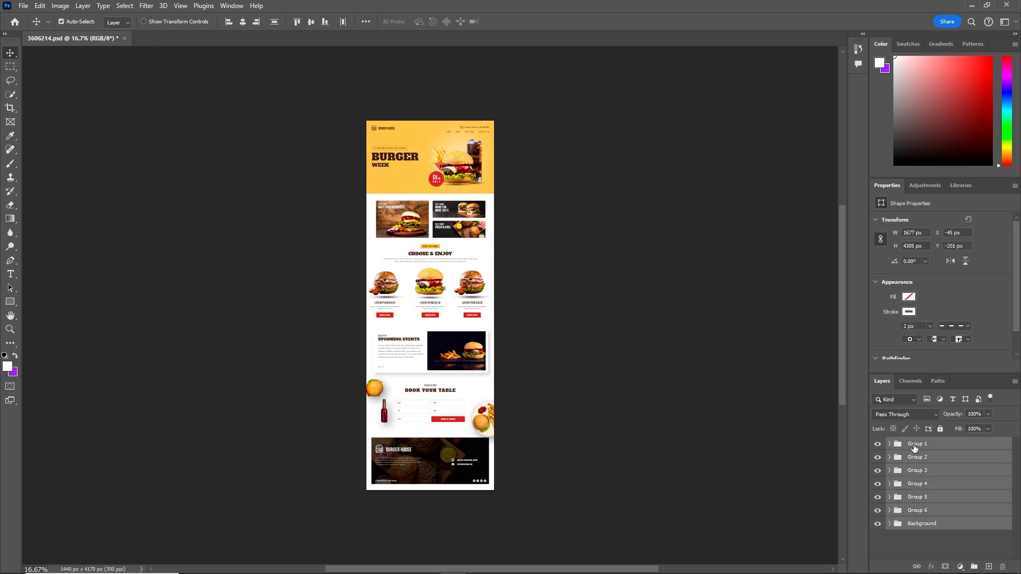
pyautogui.hotkey('ctrl', 'e')
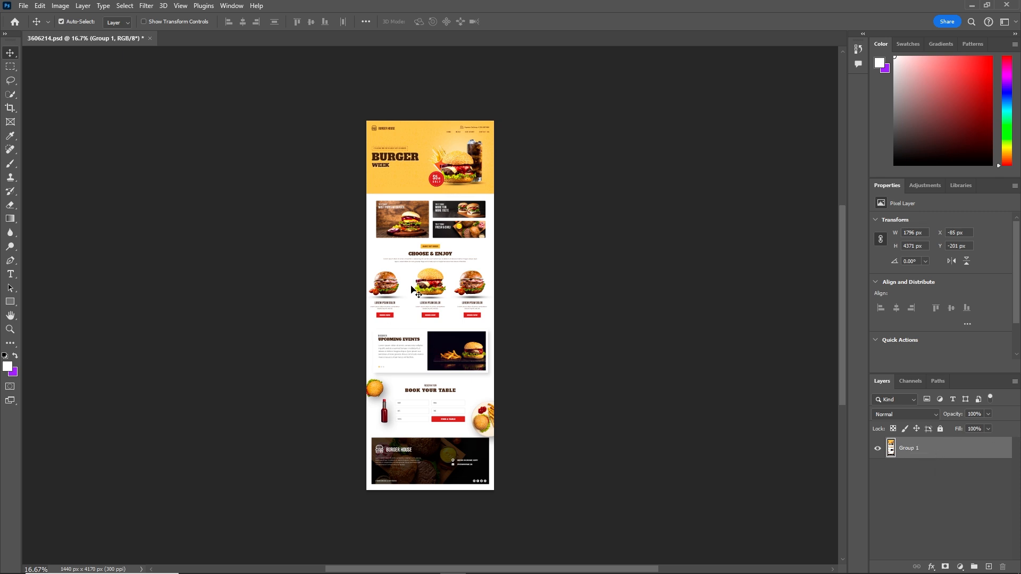
pyautogui.moveTo(434, 305)
pyautogui.mouseDown()
pyautogui.moveTo(461, 297)
pyautogui.moveTo(428, 301)
pyautogui.moveTo(460, 313)
pyautogui.moveTo(446, 329)
pyautogui.moveTo(435, 302)
pyautogui.mouseUp()
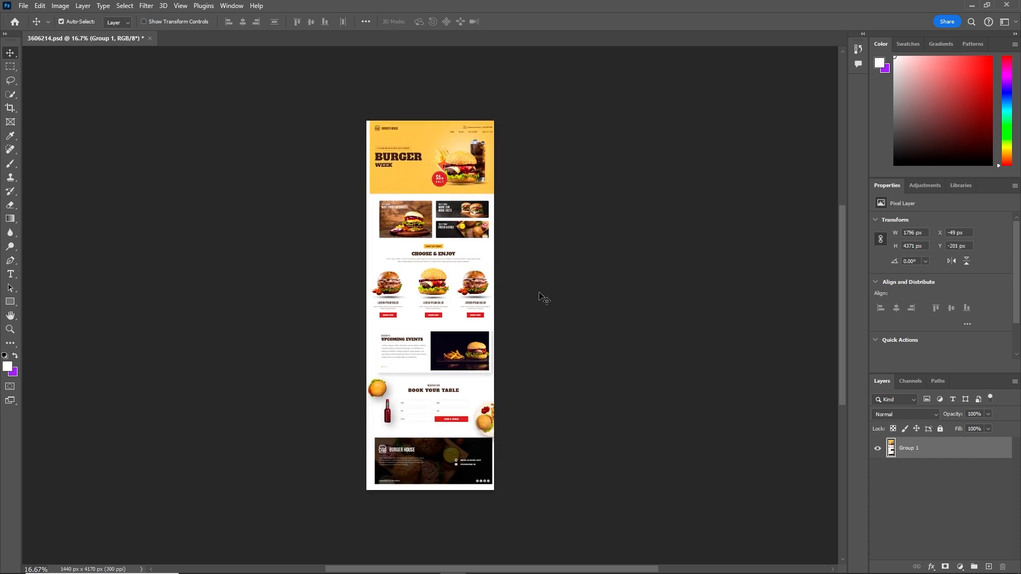
# - Create a new document 800 px wide and 3000 px high at 72 pixels/inch with a white background
pyautogui.hotkey('ctrl', 'n')
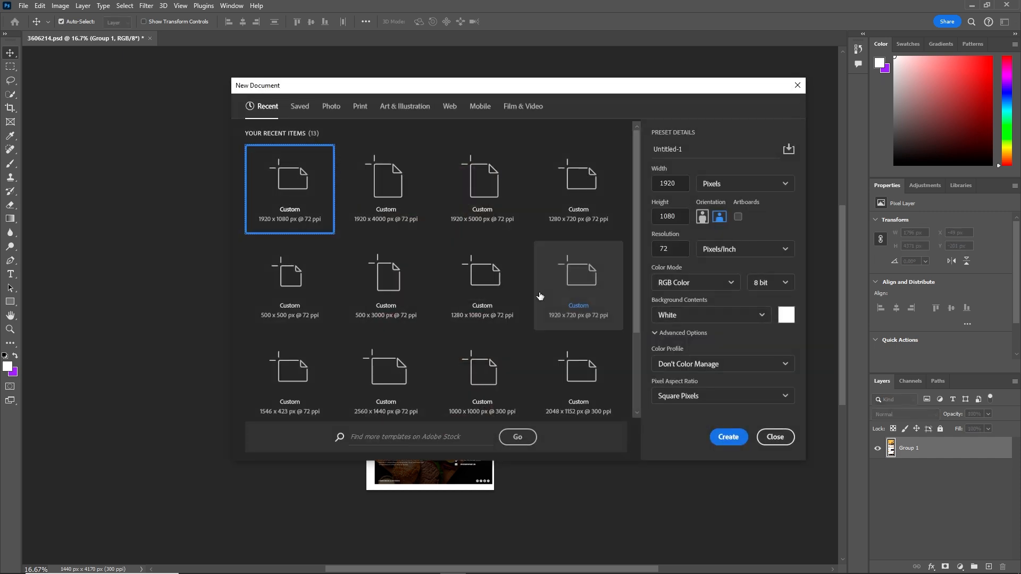
pyautogui.click(679, 181)
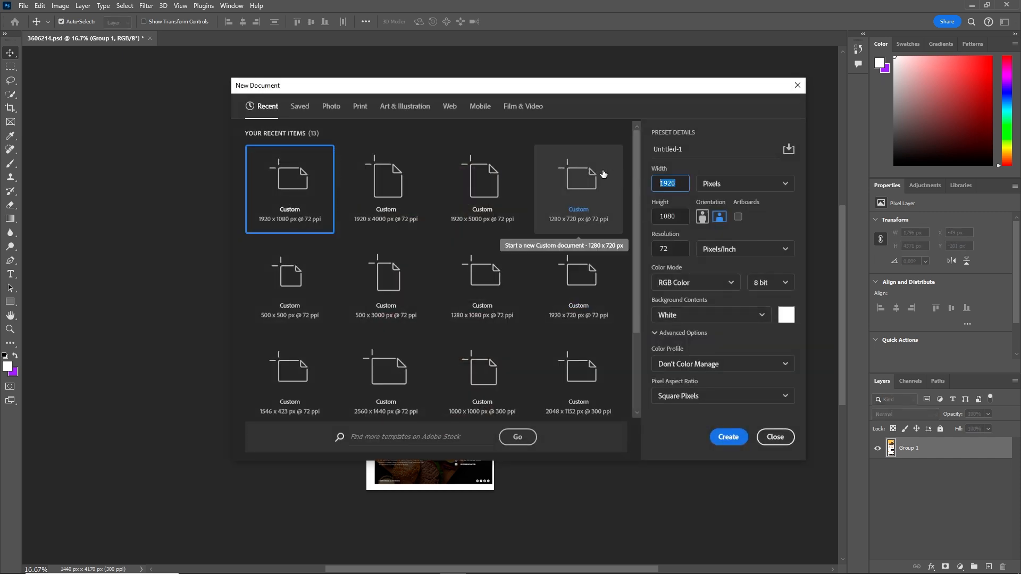
pyautogui.write('800')
pyautogui.click(683, 216)
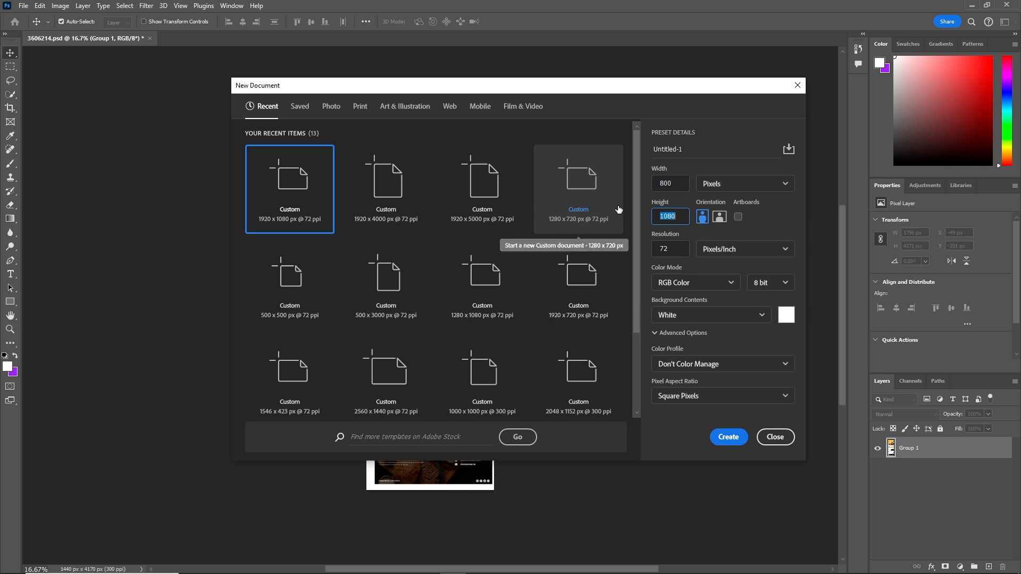
pyautogui.write('3000')
pyautogui.click(726, 442)
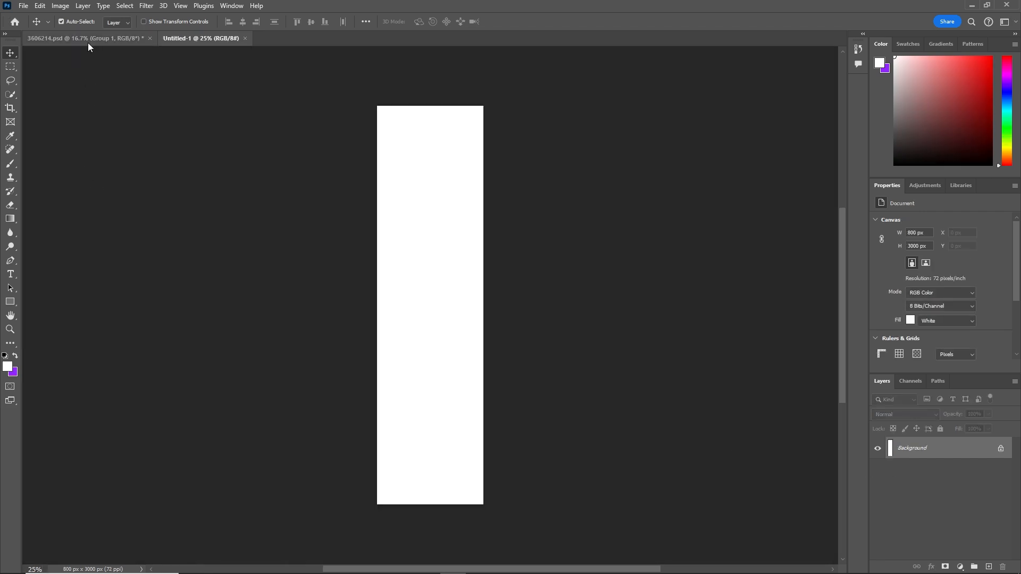
# - Copy the merged page layer from 3606214.psd into the new 800 x 3000 px document
pyautogui.click(88, 38)
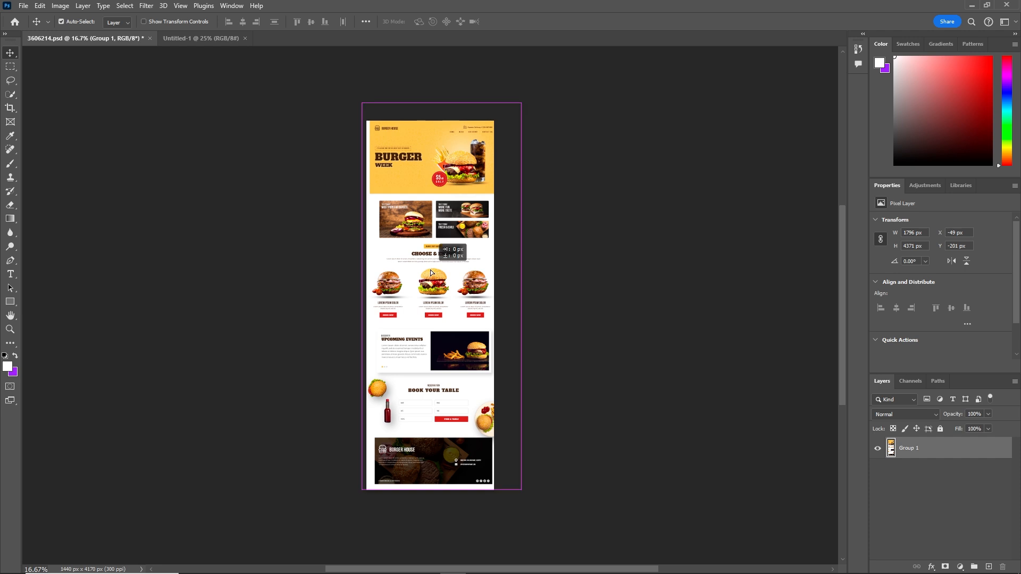
pyautogui.moveTo(418, 263)
pyautogui.mouseDown()
pyautogui.moveTo(335, 155)
pyautogui.moveTo(208, 40)
pyautogui.moveTo(194, 41)
pyautogui.moveTo(433, 272)
pyautogui.mouseUp()
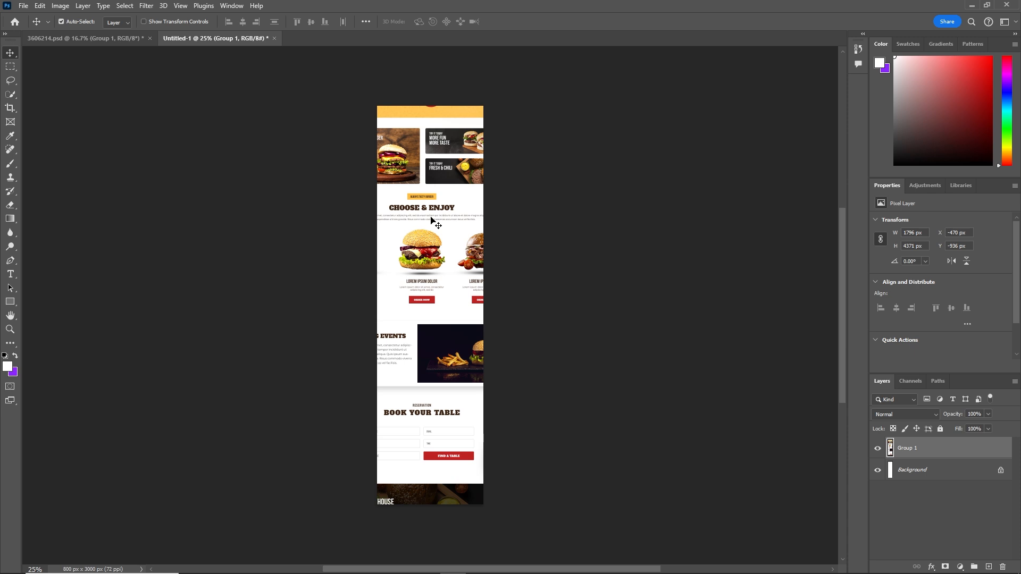
pyautogui.hotkey('ctrl', 't')
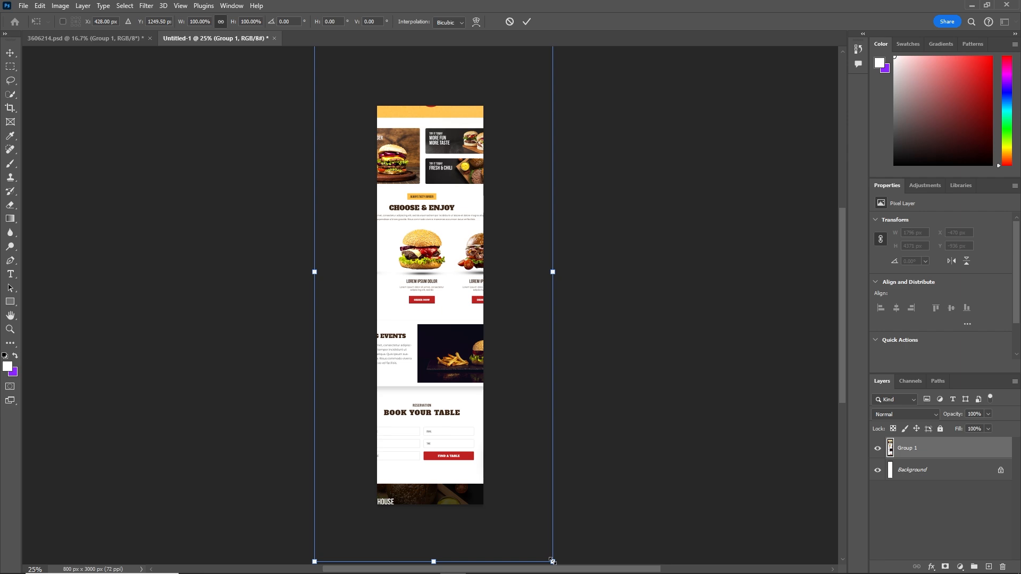
pyautogui.moveTo(552, 561); pyautogui.dragTo(465, 449)
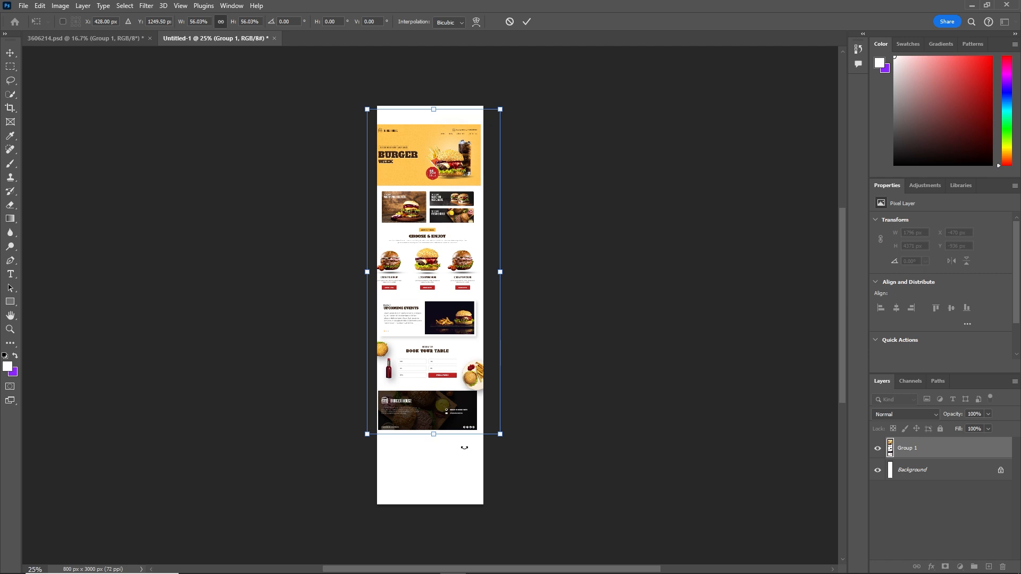
pyautogui.hotkey('ctrl', 'z')
pyautogui.press('Escape')
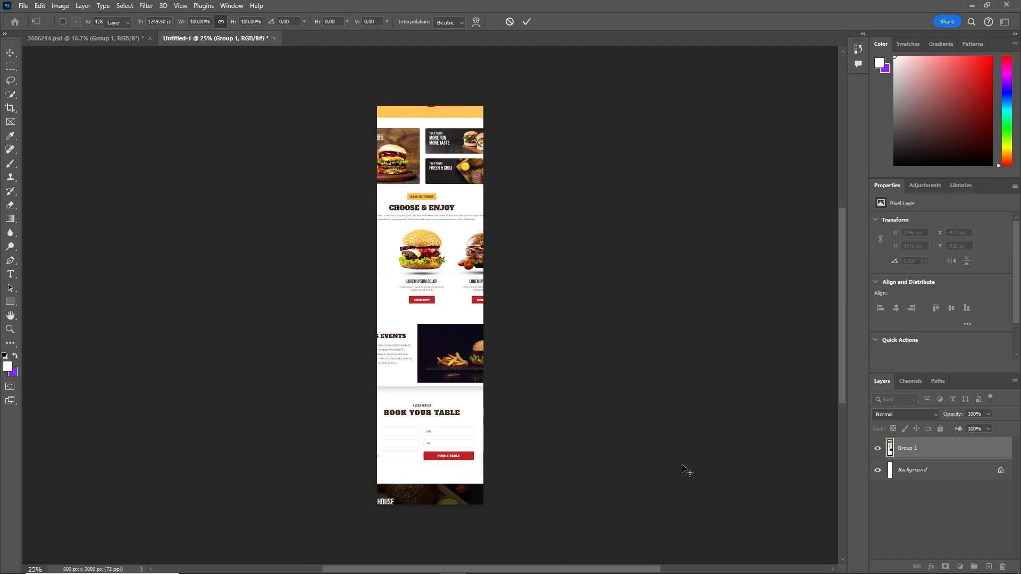
# - Convert the copied Group 1 layer to a smart object
pyautogui.rightClick(925, 452)
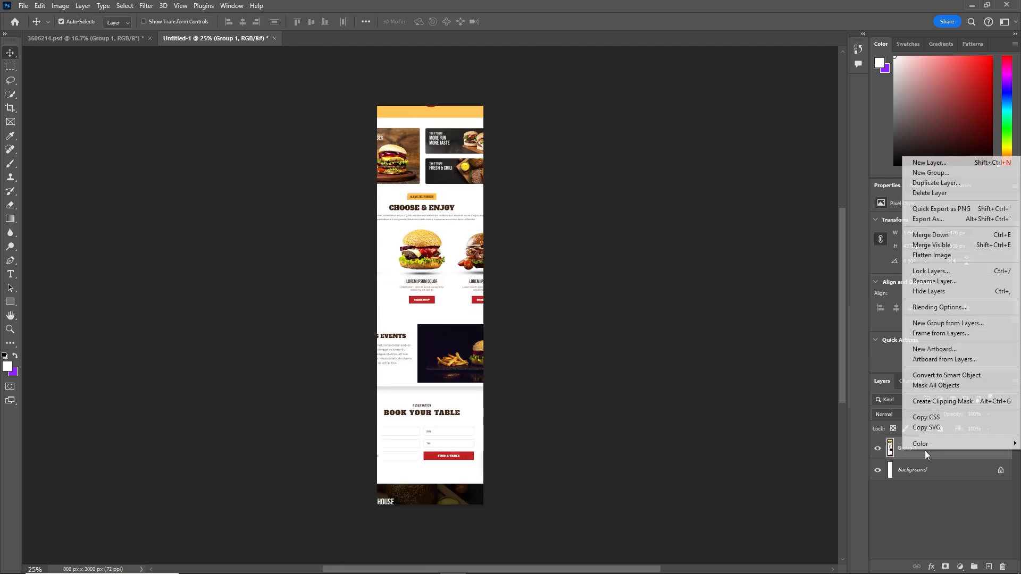
pyautogui.click(941, 376)
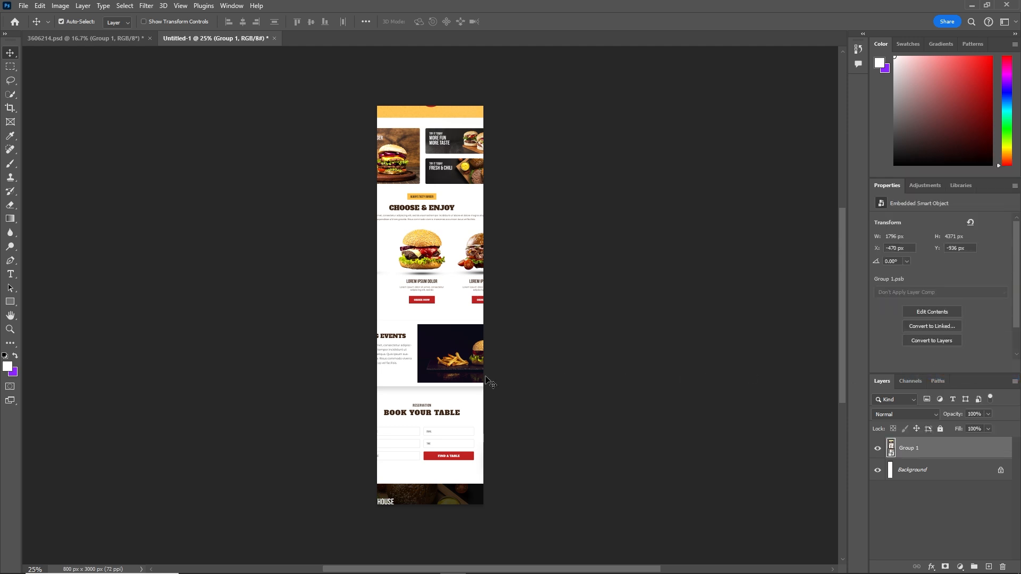
# - Scale the Group 1 smart object down proportionally to about 38% around its centre
pyautogui.press('ctrl')
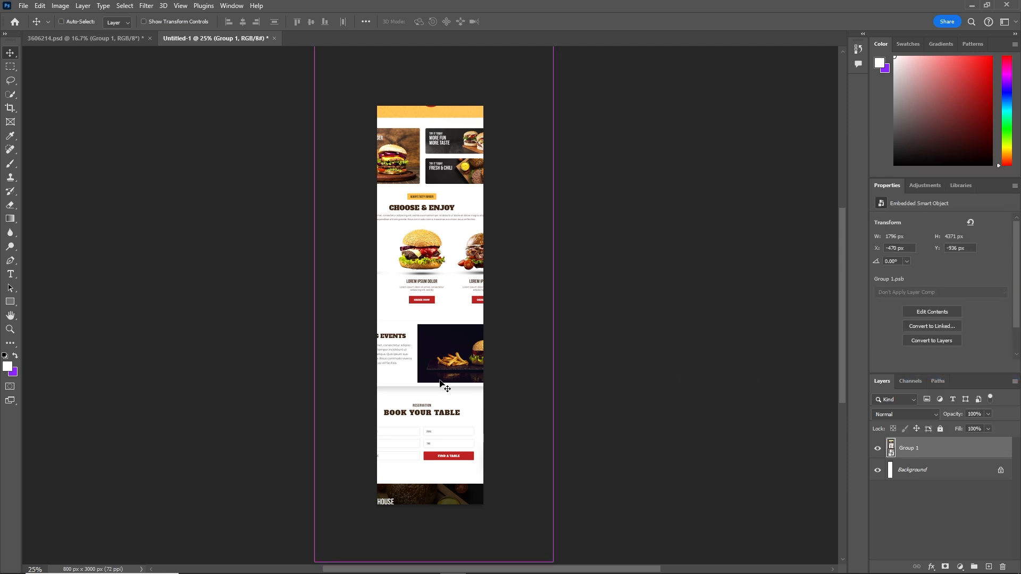
pyautogui.hotkey('ctrl', 't')
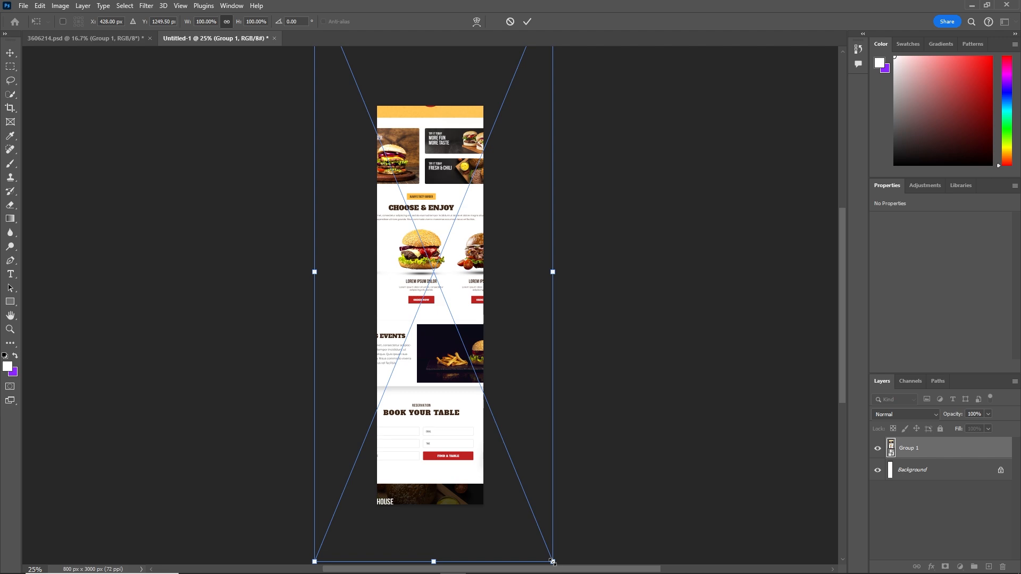
pyautogui.moveTo(549, 559); pyautogui.dragTo(442, 396)
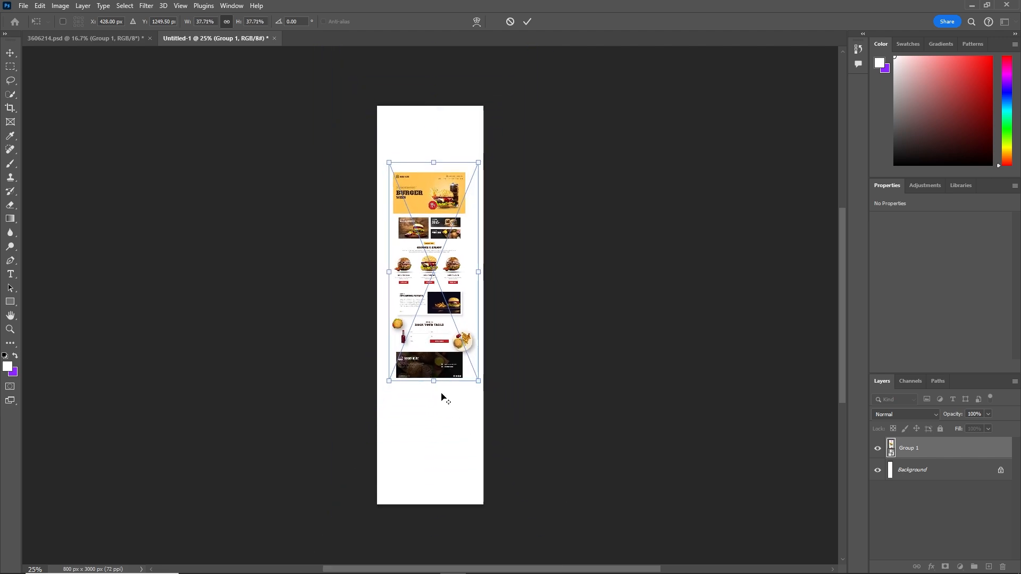
pyautogui.press('Return')
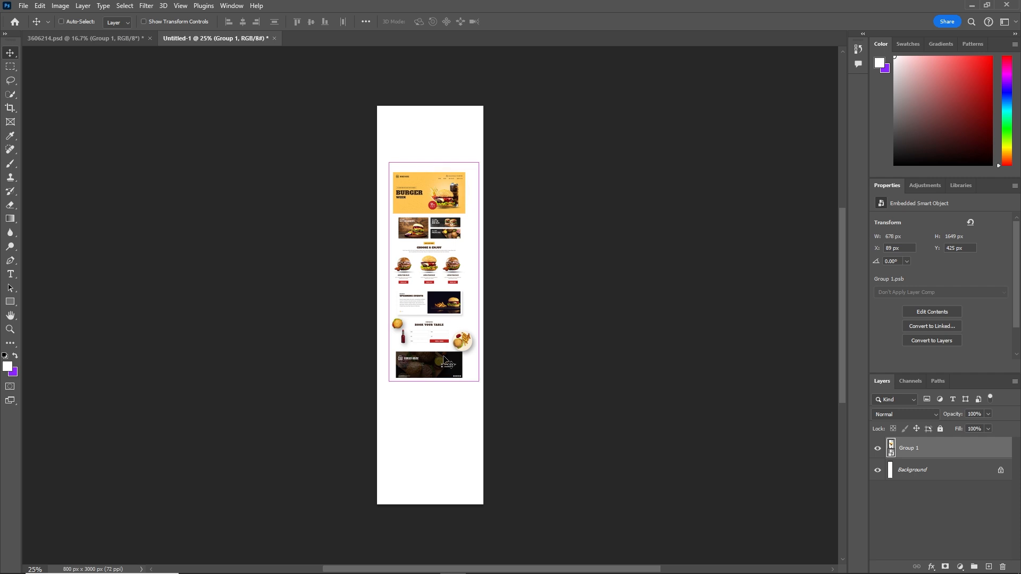
# - Scale the Group 1 smart object to about 56% and move it so the yellow header fills the canvas width at its upper edge
pyautogui.hotkey('ctrl', 't')
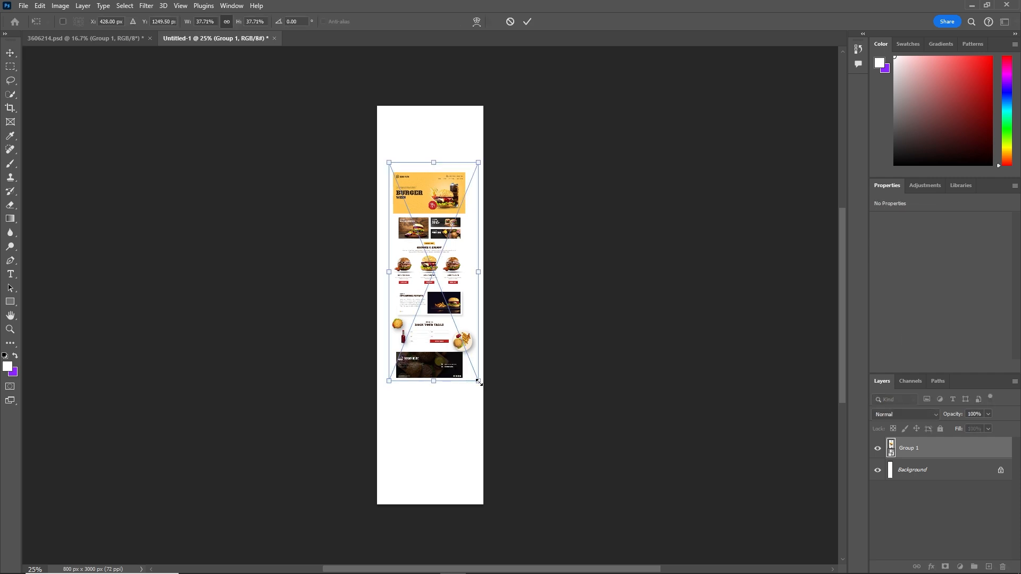
pyautogui.moveTo(479, 382); pyautogui.dragTo(513, 434)
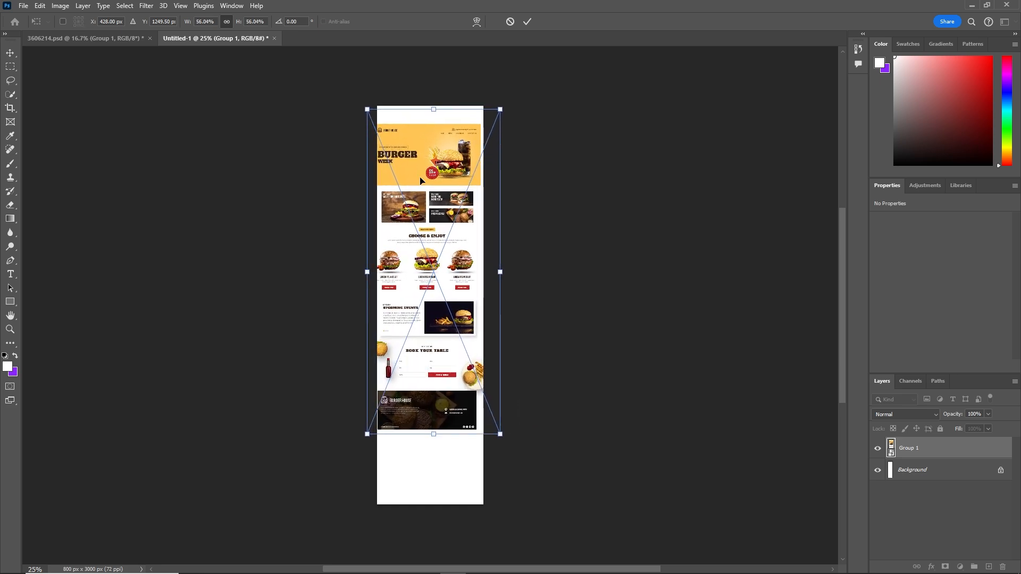
pyautogui.scroll(5, 433, 172)
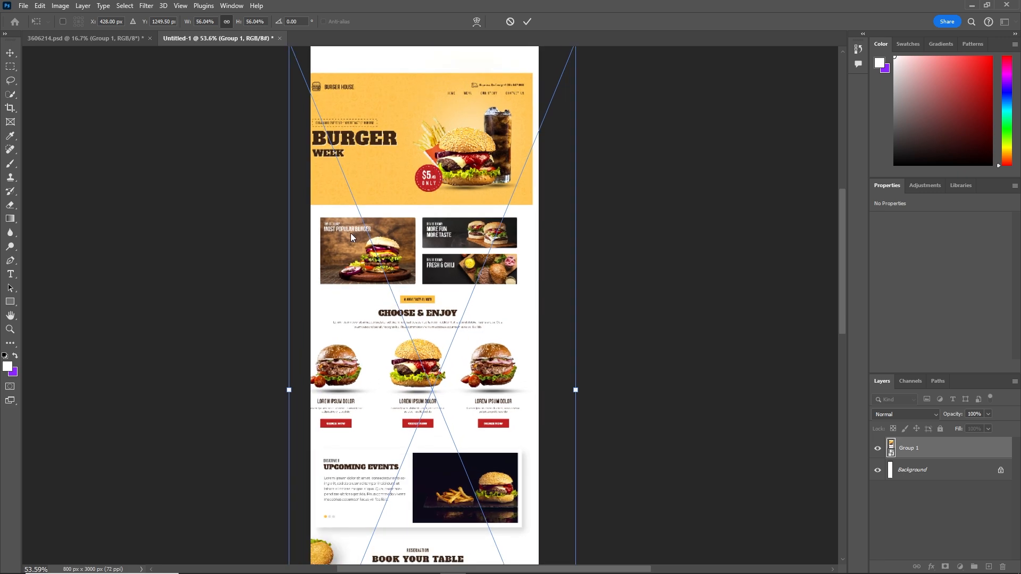
pyautogui.moveTo(415, 158); pyautogui.dragTo(422, 128)
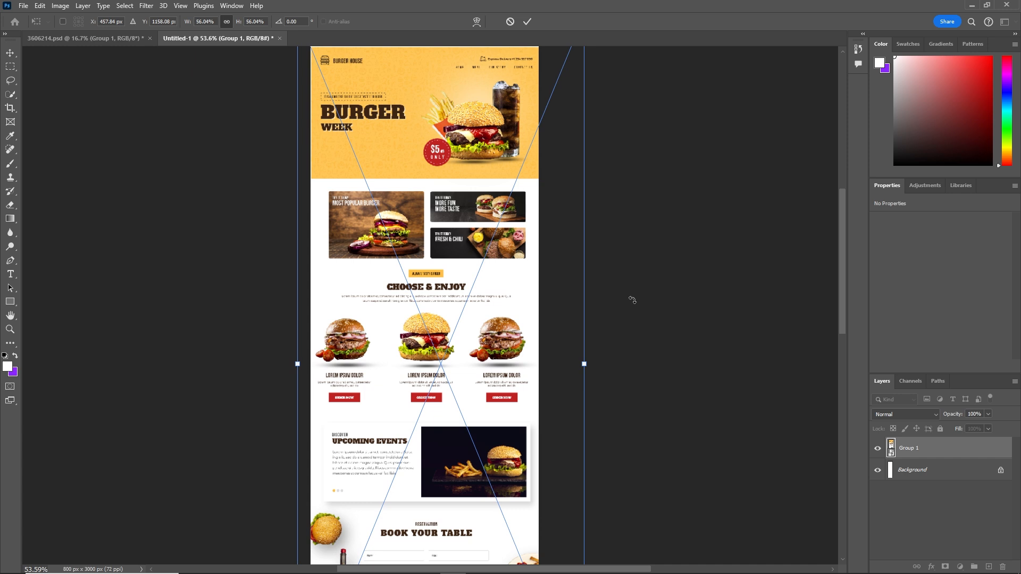
pyautogui.scroll(3, 649, 326)
pyautogui.moveTo(430, 202); pyautogui.dragTo(435, 188)
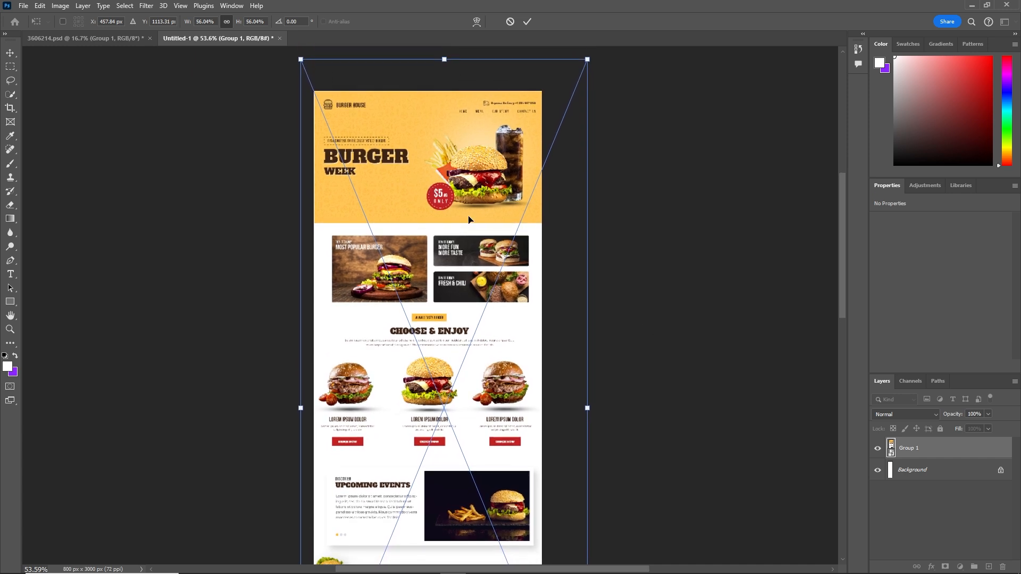
pyautogui.press('Return')
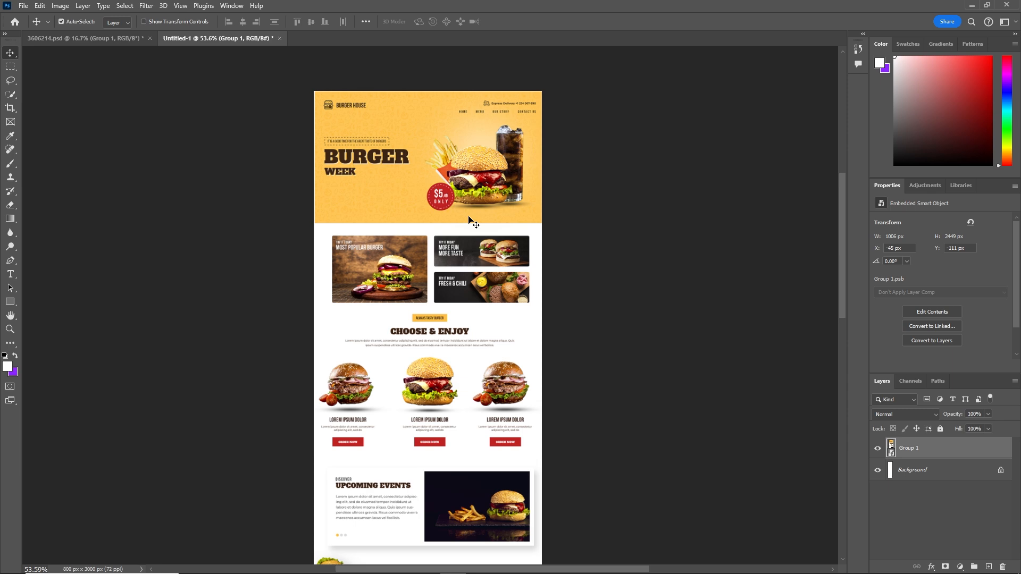
# - Crop the empty canvas below the page's dark footer, leaving a document of about 800 x 2299 px
pyautogui.scroll(-15, 464, 362)
pyautogui.moveTo(464, 361); pyautogui.dragTo(472, 257)
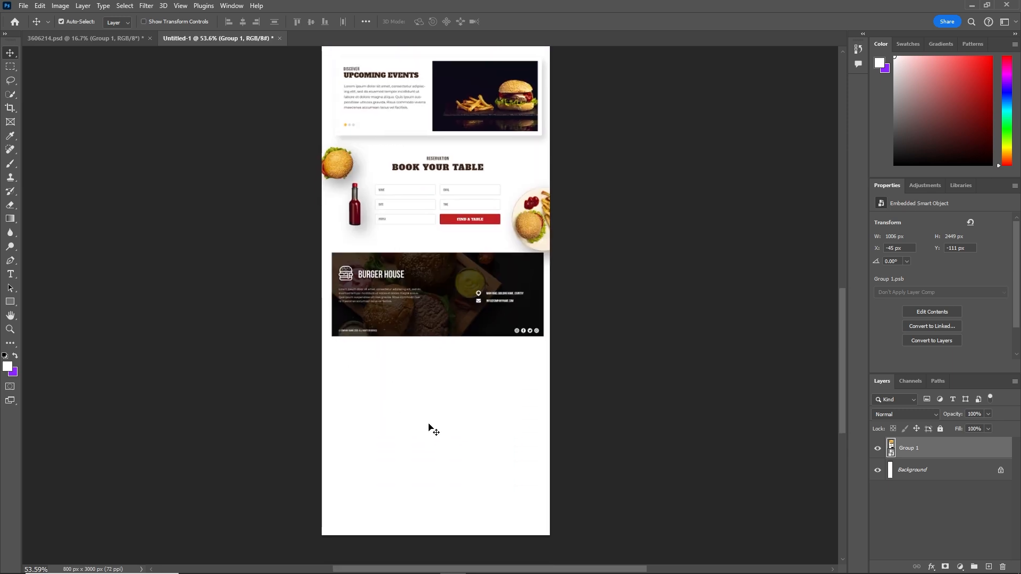
pyautogui.press('c')
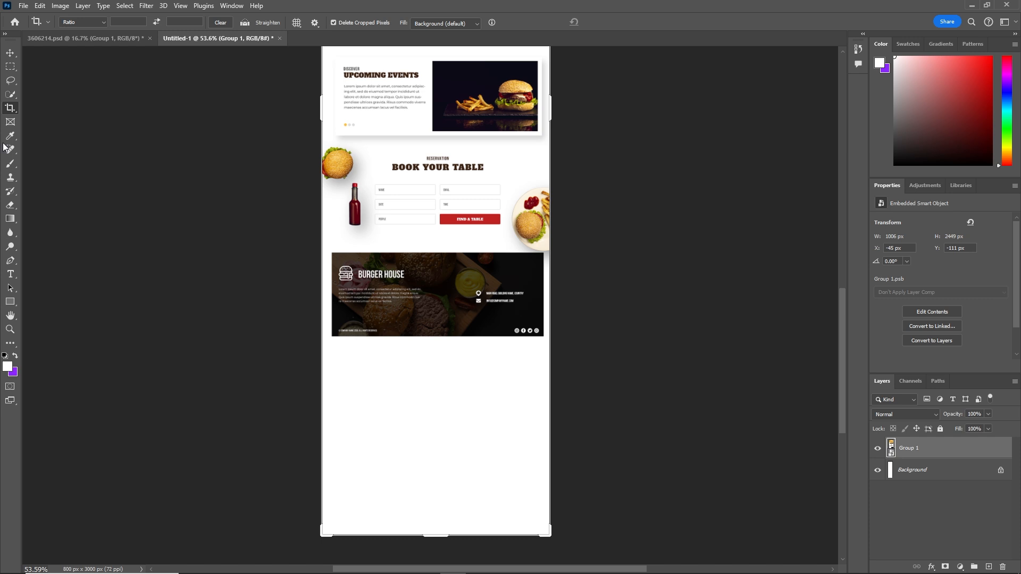
pyautogui.rightClick(12, 112)
pyautogui.click(47, 110)
pyautogui.moveTo(433, 536); pyautogui.dragTo(434, 437)
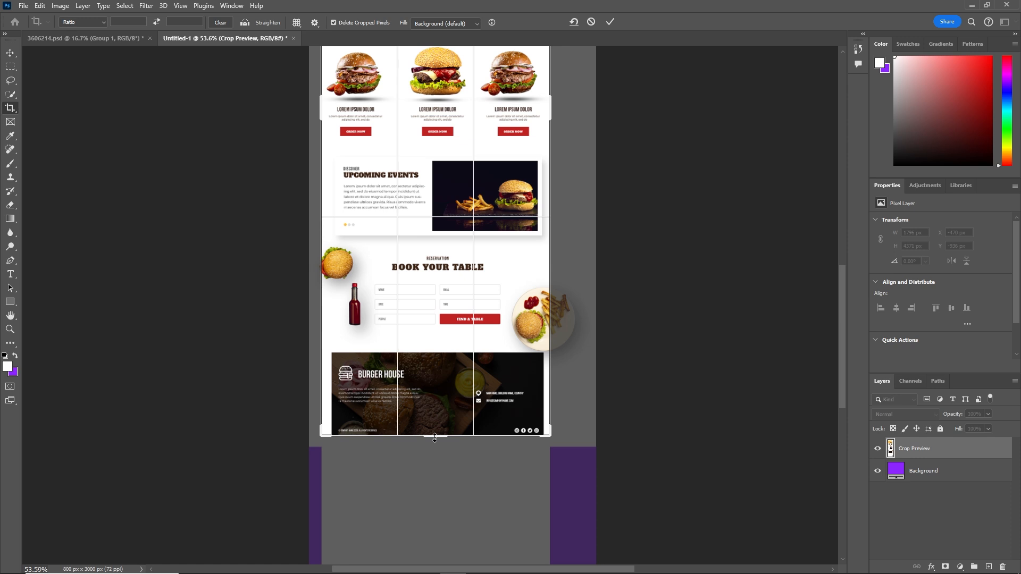
pyautogui.press('Return')
pyautogui.moveTo(553, 242); pyautogui.dragTo(526, 388)
pyautogui.scroll(-2, 526, 390)
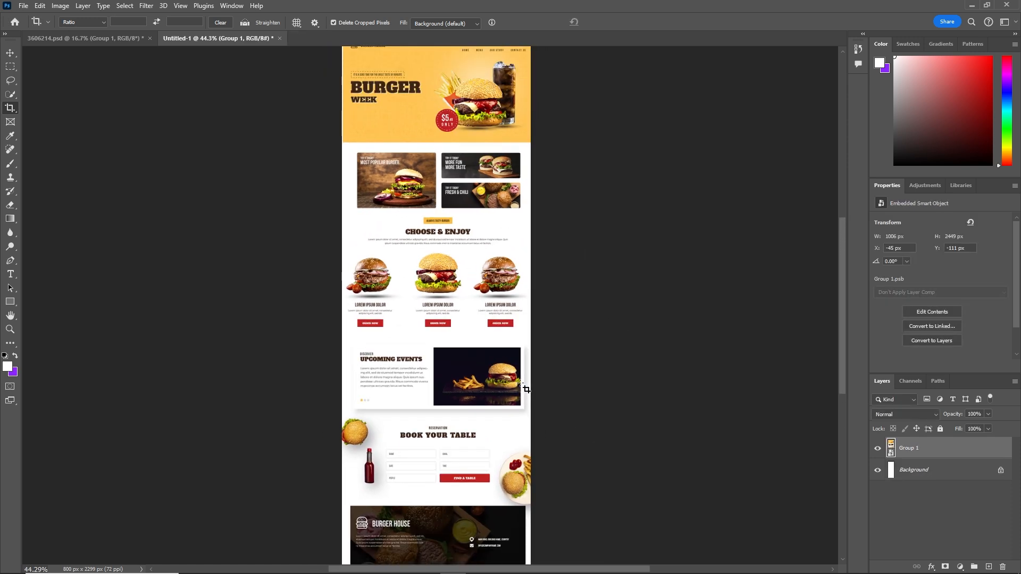
# - Export the cropped page as a JPG with quality 5
pyautogui.click(23, 6)
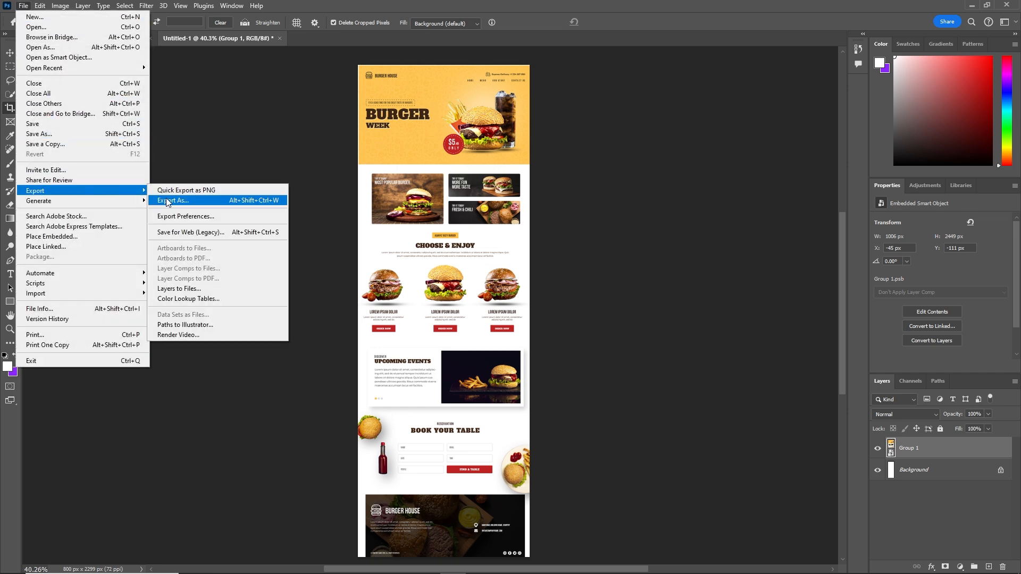
pyautogui.click(168, 200)
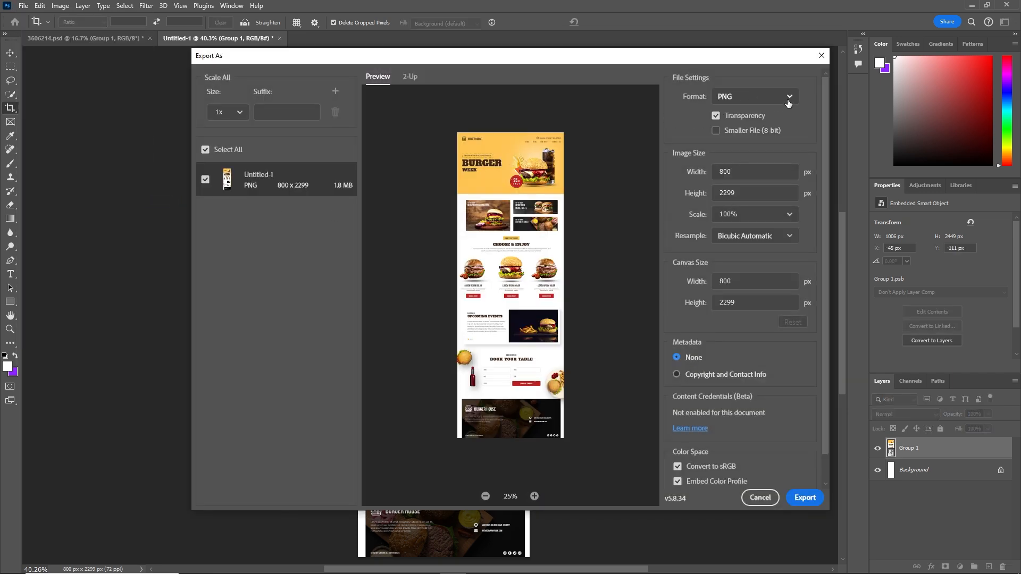
pyautogui.click(789, 104)
pyautogui.click(747, 132)
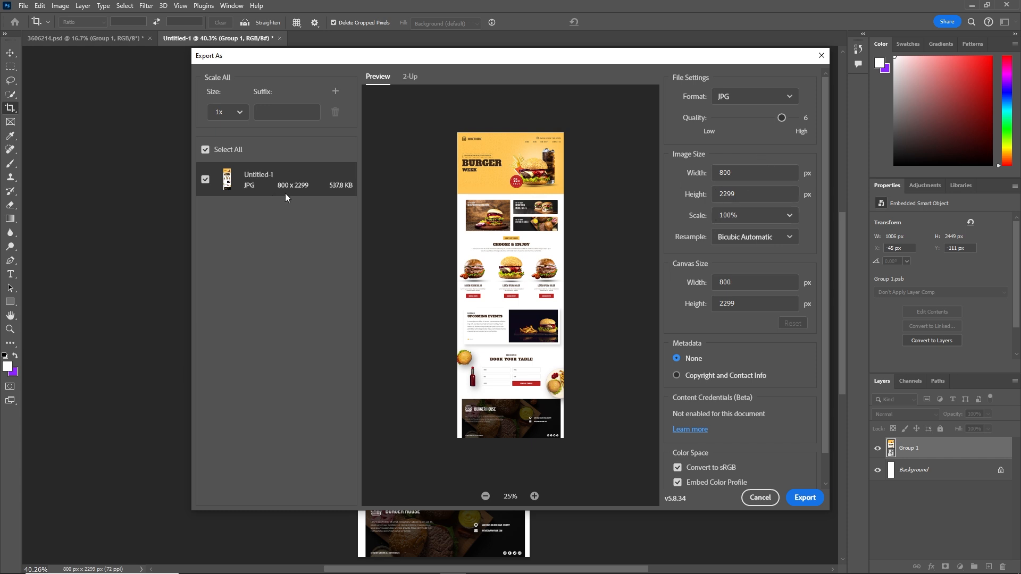
pyautogui.moveTo(781, 118); pyautogui.dragTo(755, 118)
pyautogui.moveTo(756, 118); pyautogui.dragTo(769, 114)
pyautogui.click(806, 498)
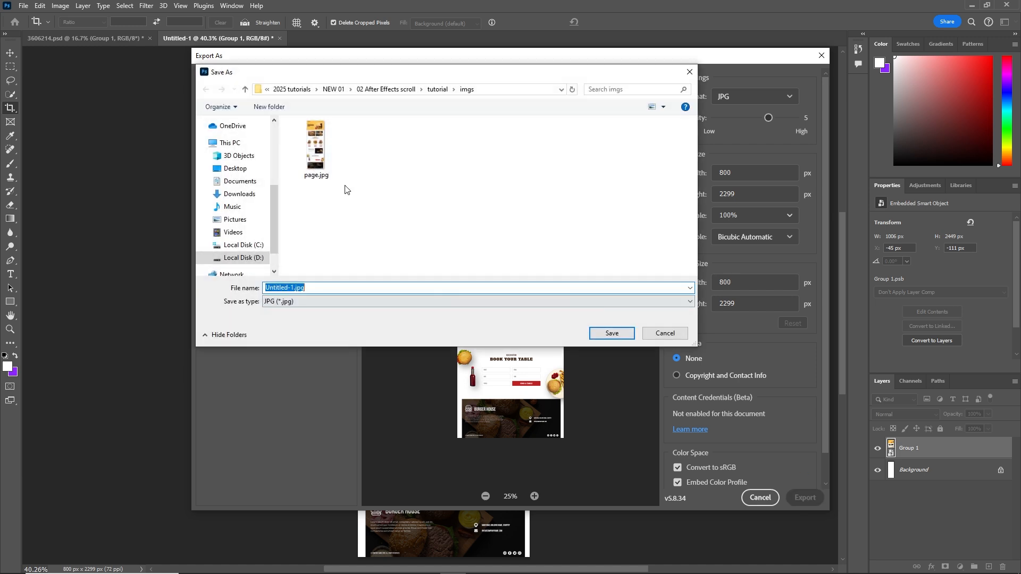
# - Create a folder named imgs inside the tutorial folder of 02 adobe animate scroll for the export
pyautogui.click(333, 90)
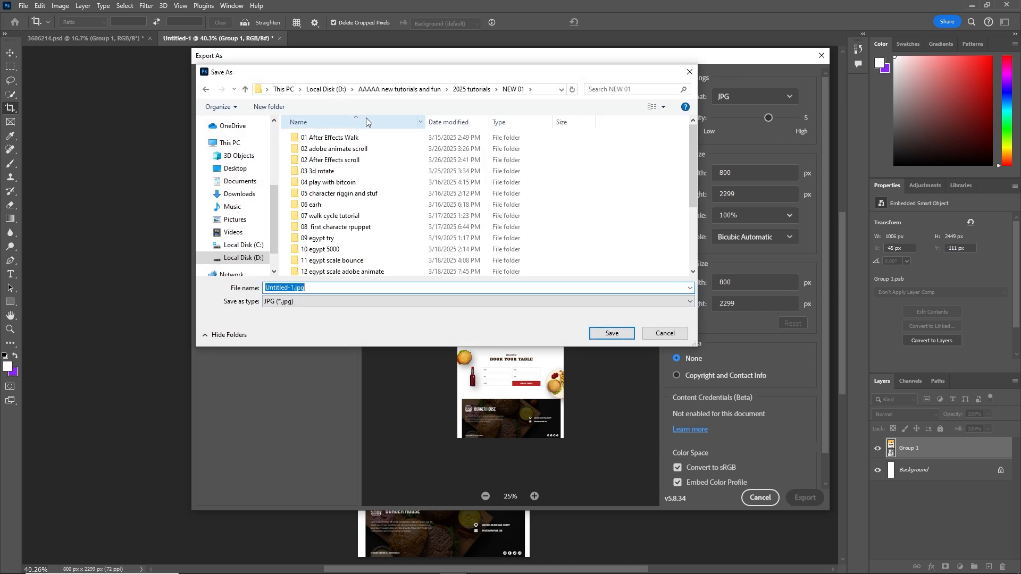
pyautogui.doubleClick(335, 149)
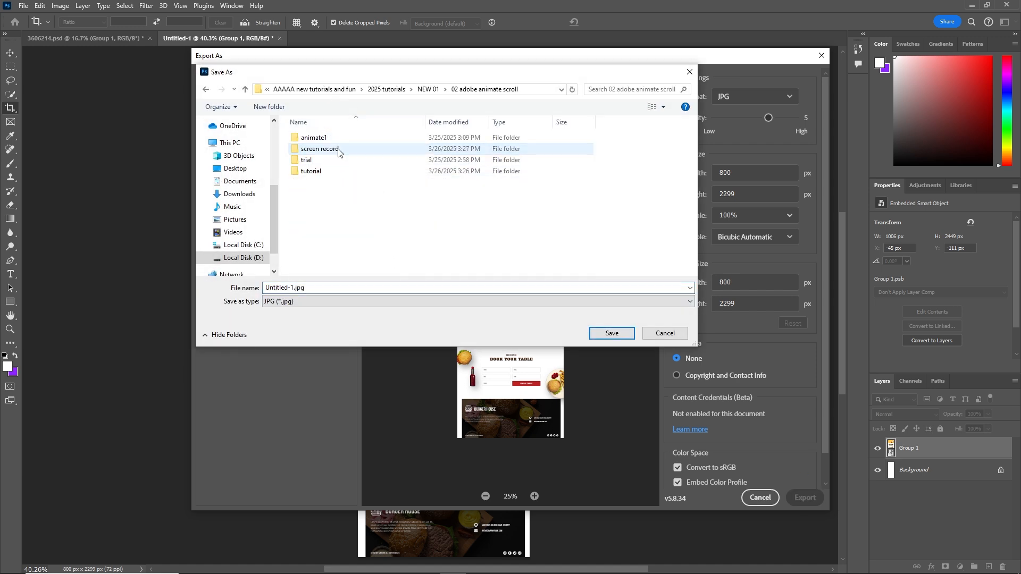
pyautogui.click(317, 175)
pyautogui.doubleClick(318, 175)
pyautogui.rightClick(318, 184)
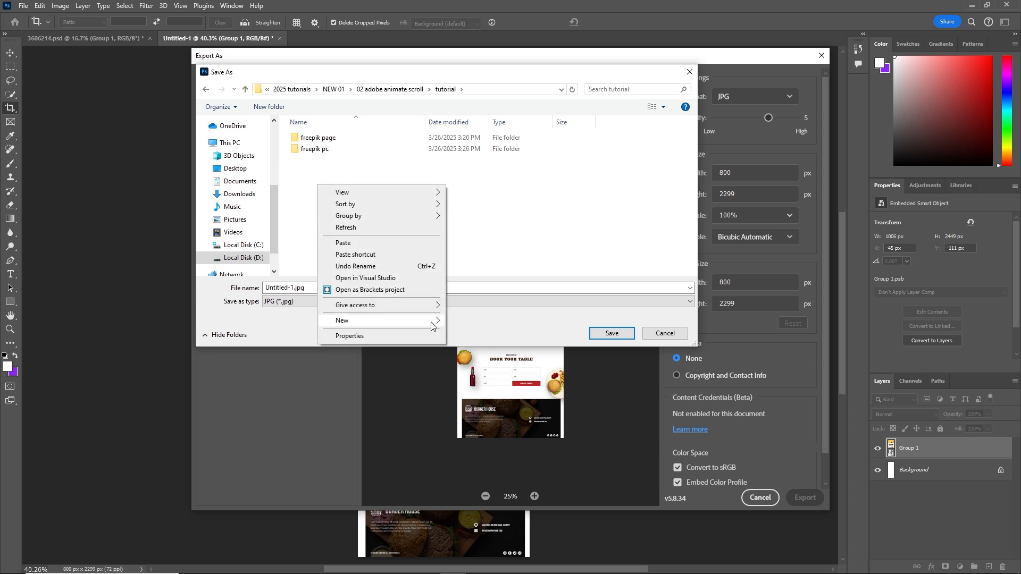
pyautogui.click(462, 321)
pyautogui.write('imgs')
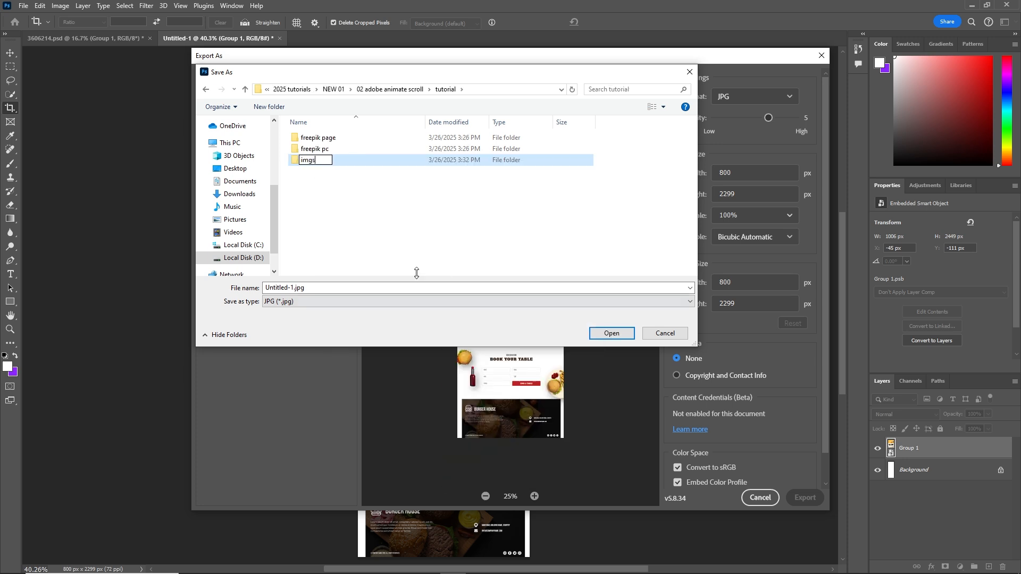
pyautogui.click(372, 205)
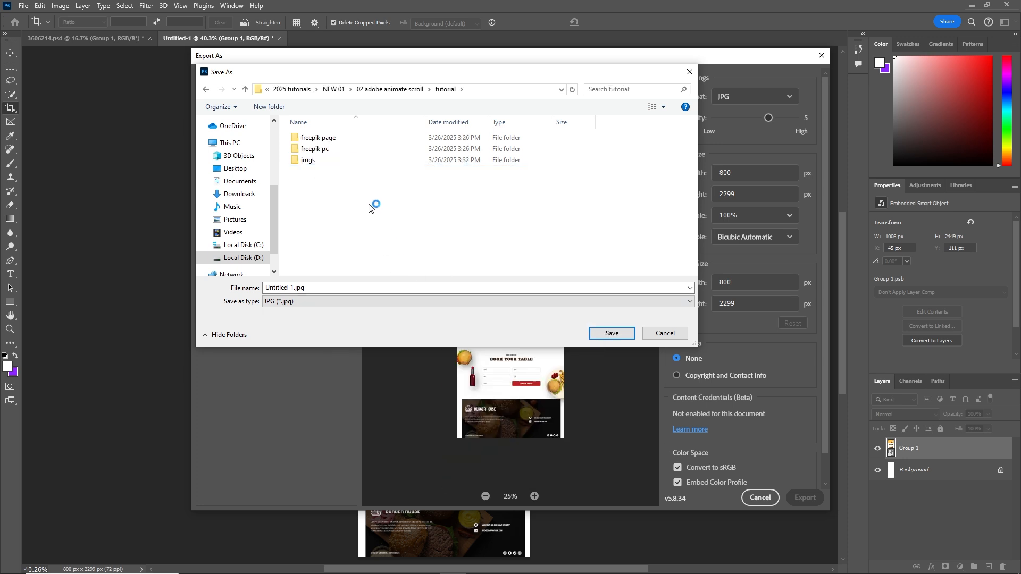
# - Rename the JPG export and save it in the new imgs folder
pyautogui.doubleClick(314, 161)
pyautogui.click(319, 288)
pyautogui.hotkey('ctrl', 'a')
pyautogui.write('p')
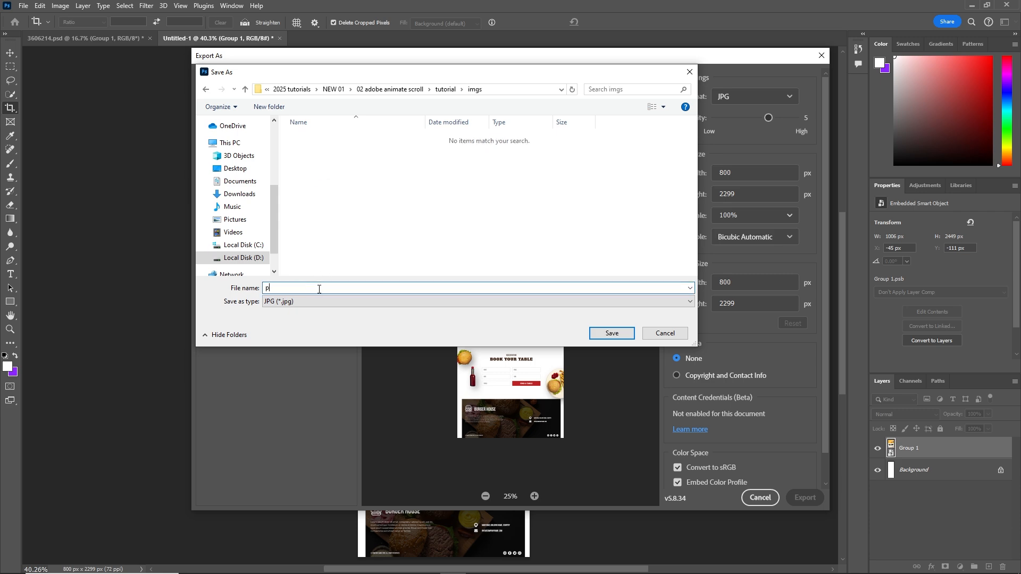
pyautogui.click(600, 332)
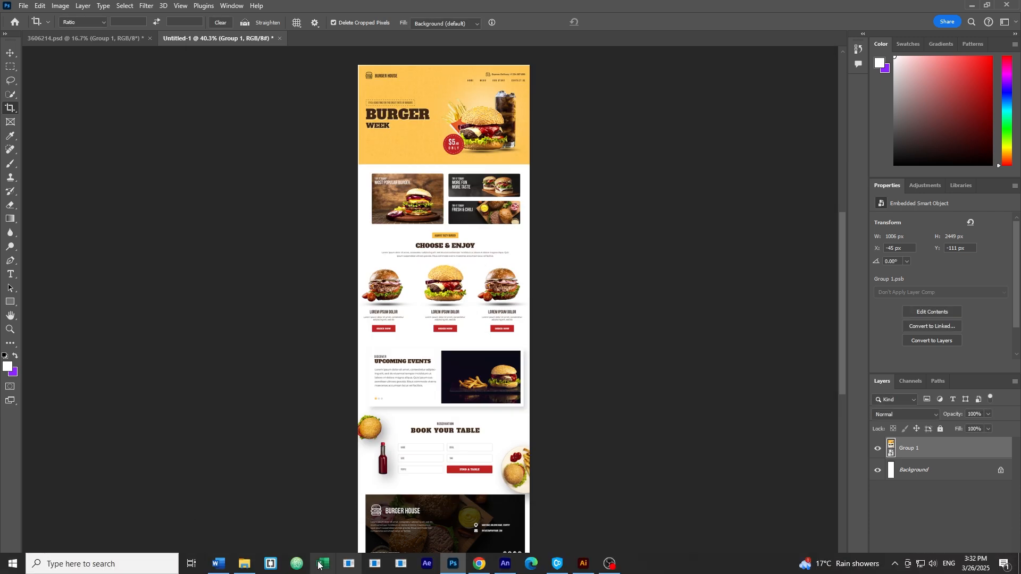
# - Open 59508.eps from the freepik pc folder in Illustrator without retaining the 9-slice scaling option for symbols
pyautogui.click(244, 563)
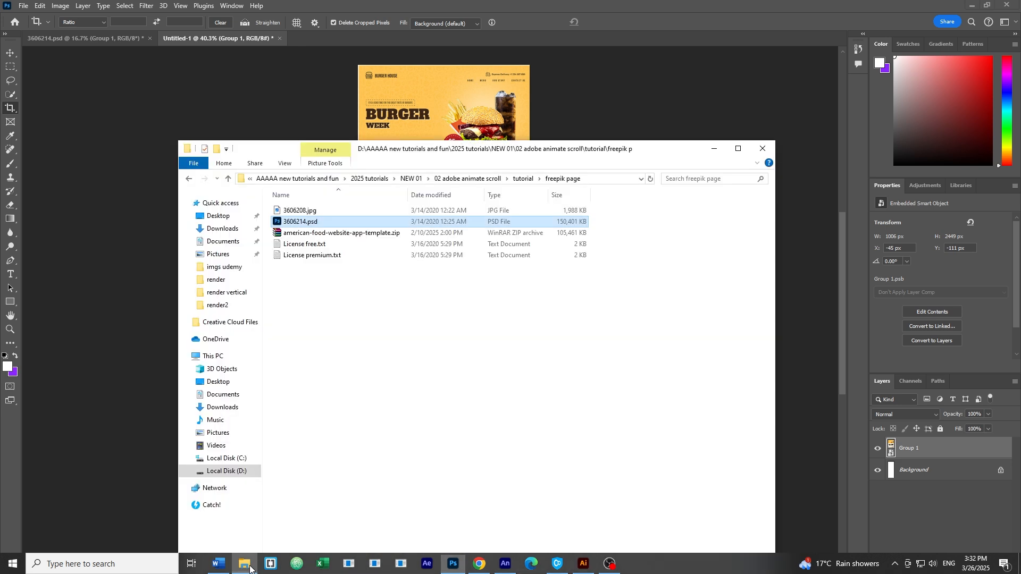
pyautogui.click(526, 180)
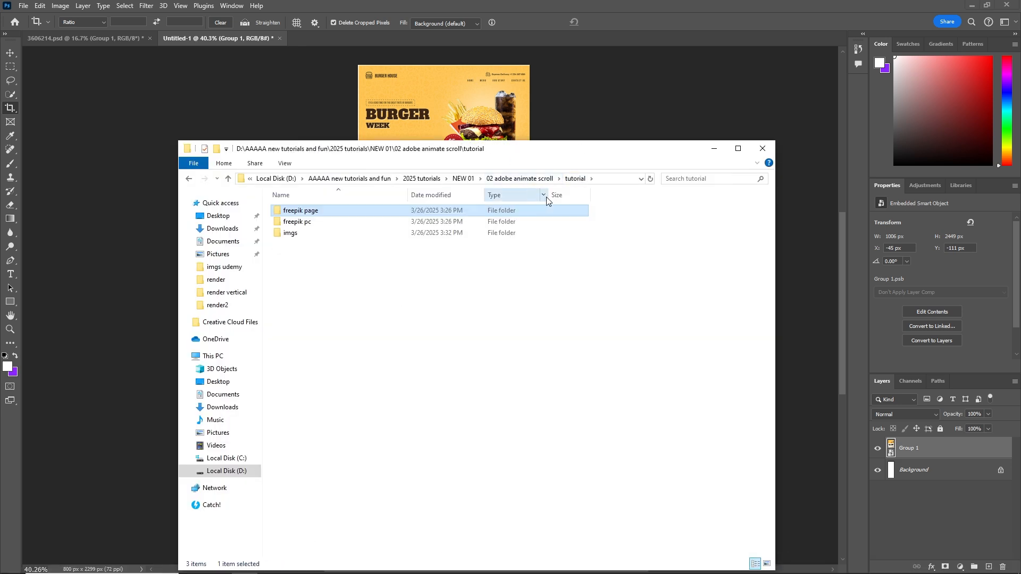
pyautogui.doubleClick(291, 221)
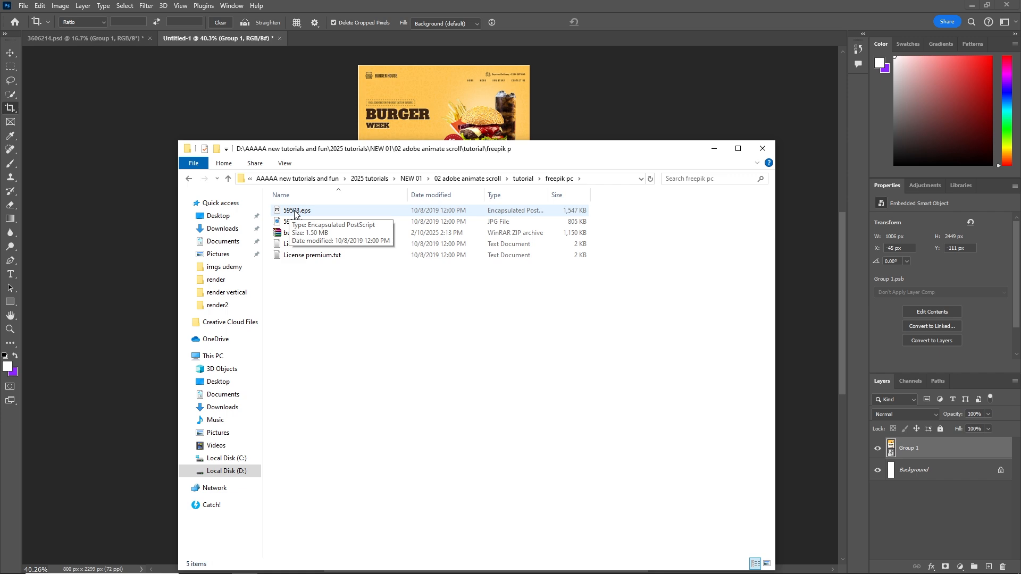
pyautogui.moveTo(530, 552)
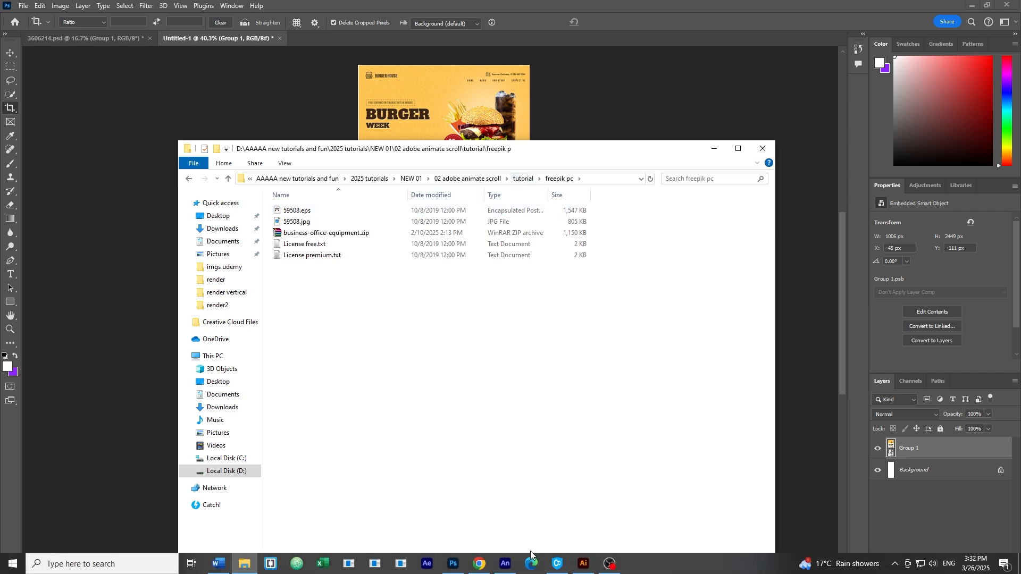
pyautogui.click(583, 564)
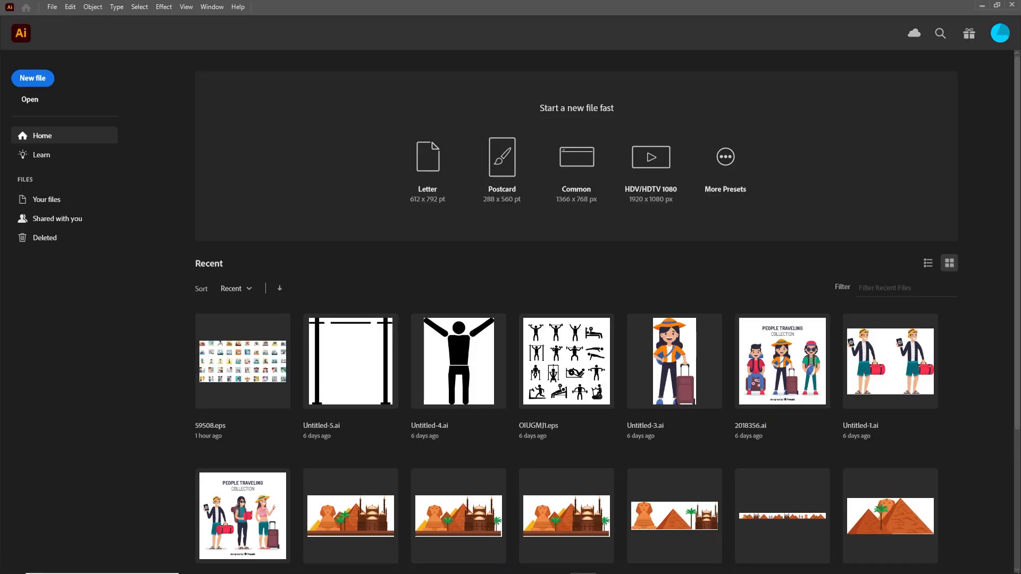
pyautogui.click(245, 564)
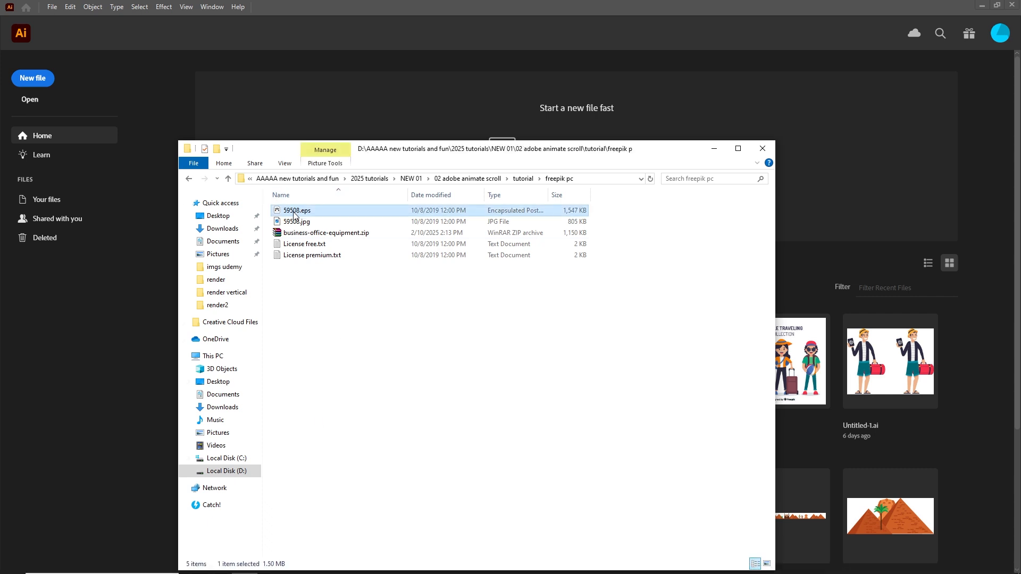
pyautogui.moveTo(294, 211); pyautogui.dragTo(86, 374)
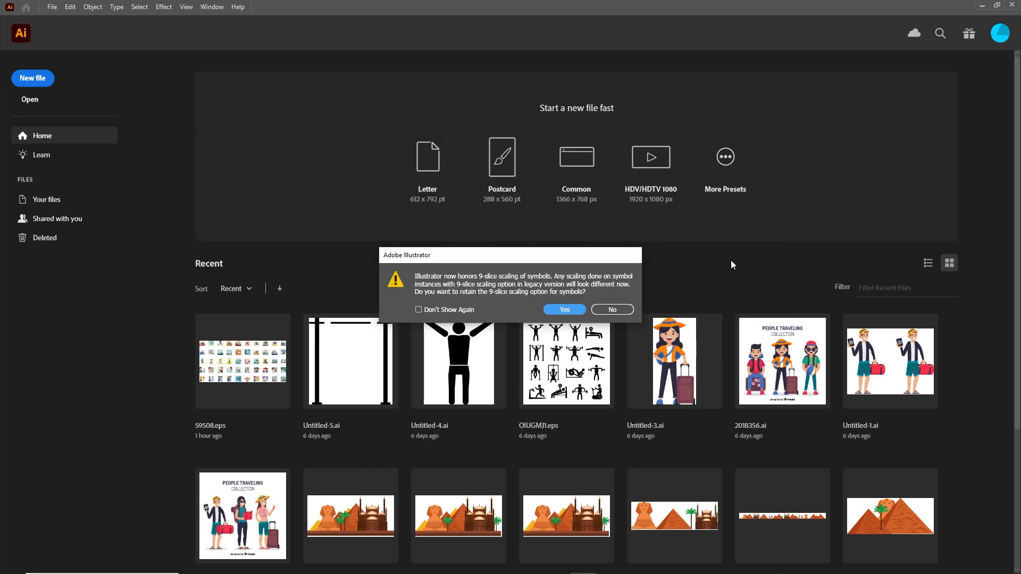
pyautogui.click(617, 311)
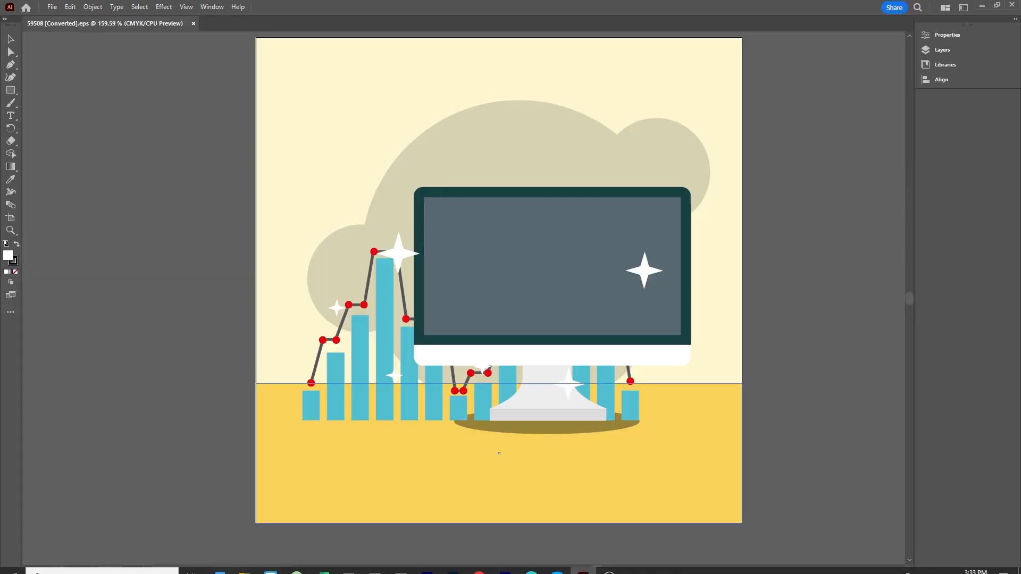
# - Switch to Photoshop and create a new 800 x 800 px document at 72 ppi with a white background
pyautogui.click(452, 564)
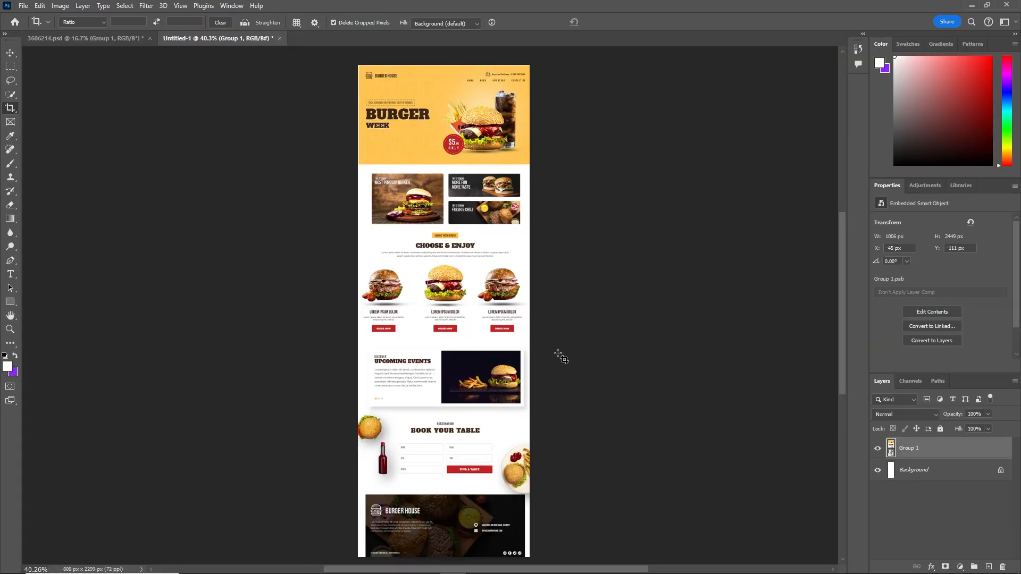
pyautogui.hotkey('ctrl', 'n')
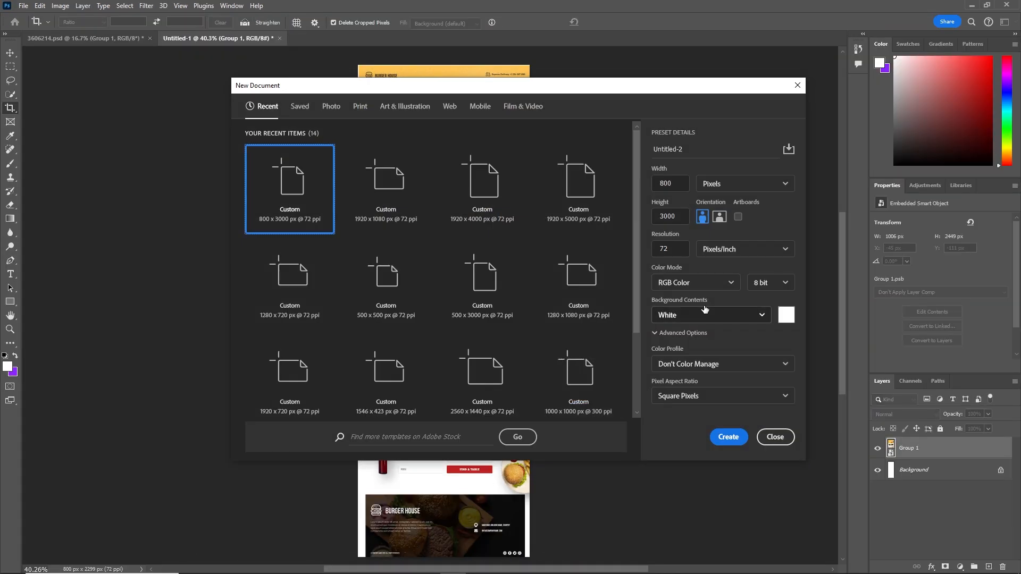
pyautogui.click(669, 215)
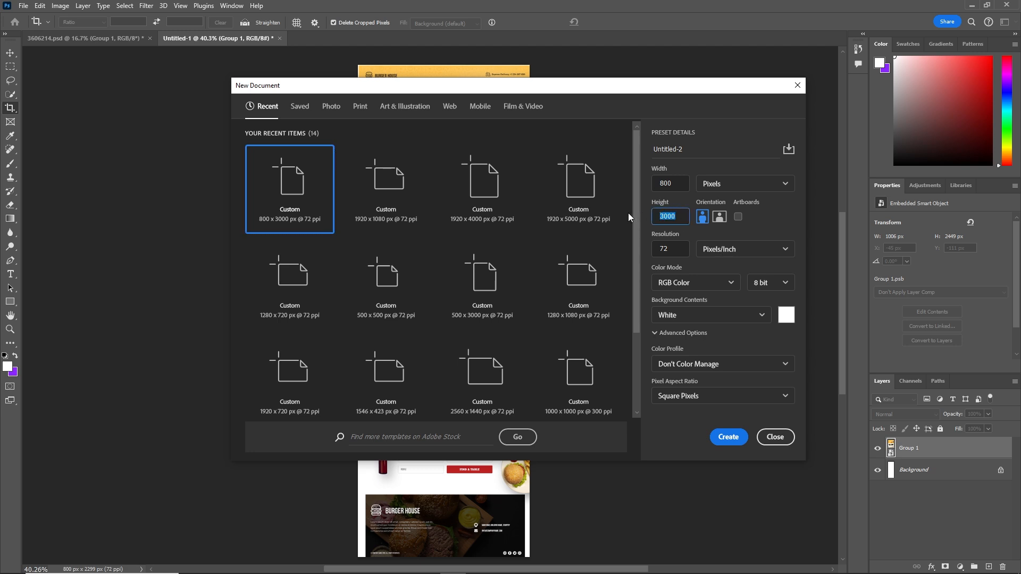
pyautogui.write('8')
pyautogui.click(729, 441)
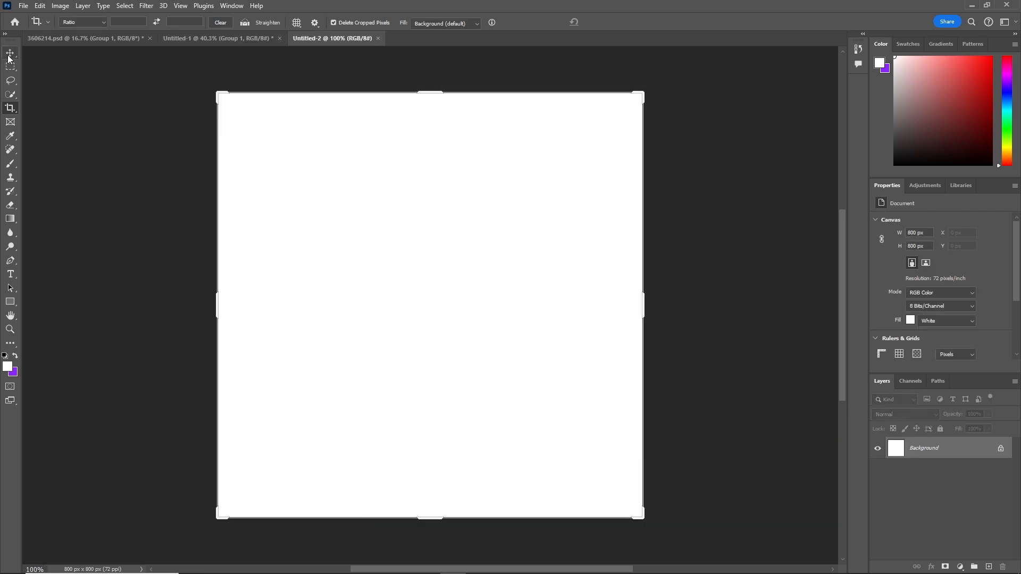
# - Copy the computer monitor from Illustrator into the new Photoshop document as a vector smart object scaled to about 323%
pyautogui.click(587, 568)
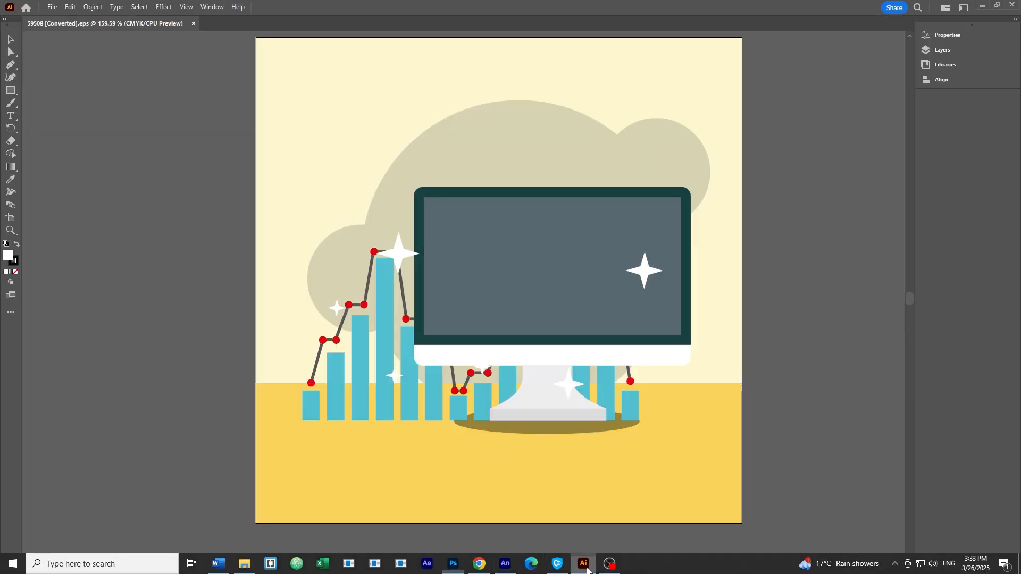
pyautogui.click(545, 315)
pyautogui.moveTo(545, 315); pyautogui.dragTo(455, 302)
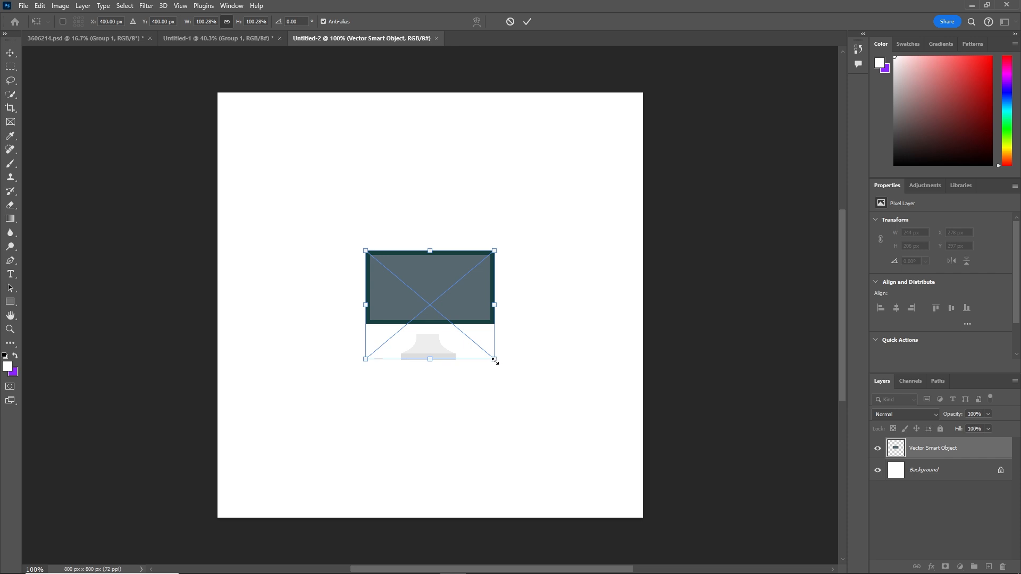
pyautogui.moveTo(495, 359); pyautogui.dragTo(630, 489)
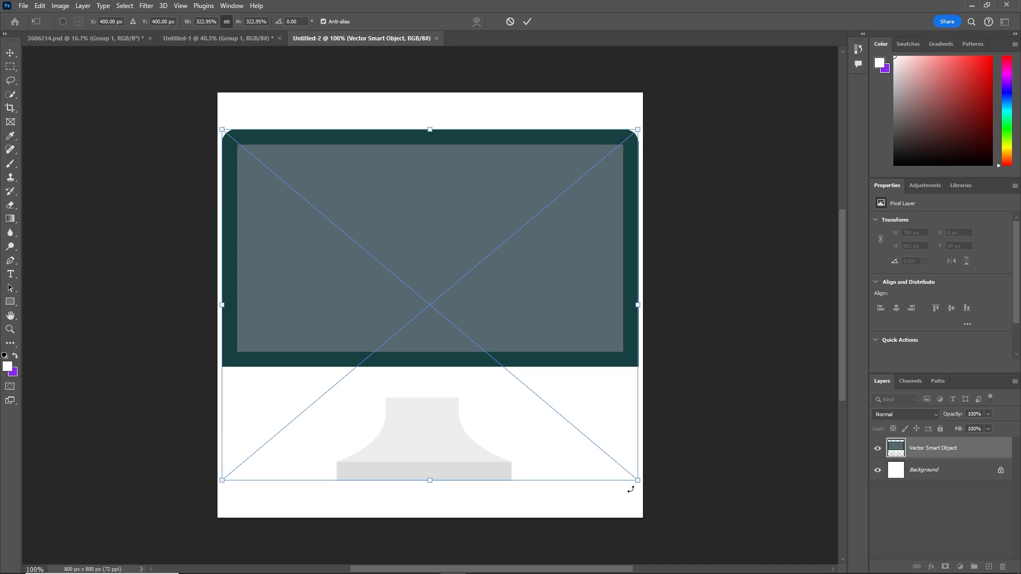
pyautogui.press('Return')
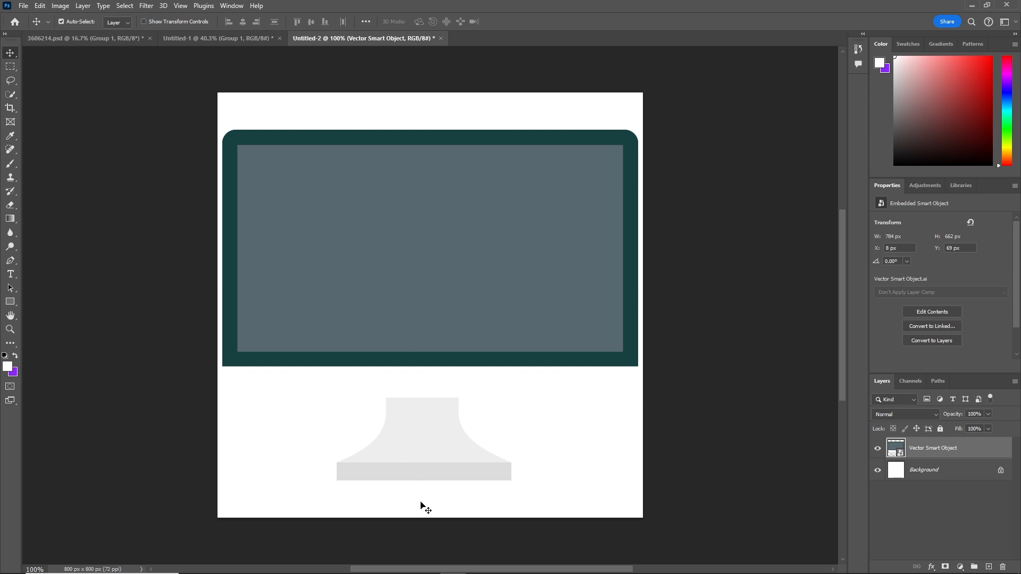
# - Crop the canvas above and below the monitor to about 800 x 700 px
pyautogui.press('c')
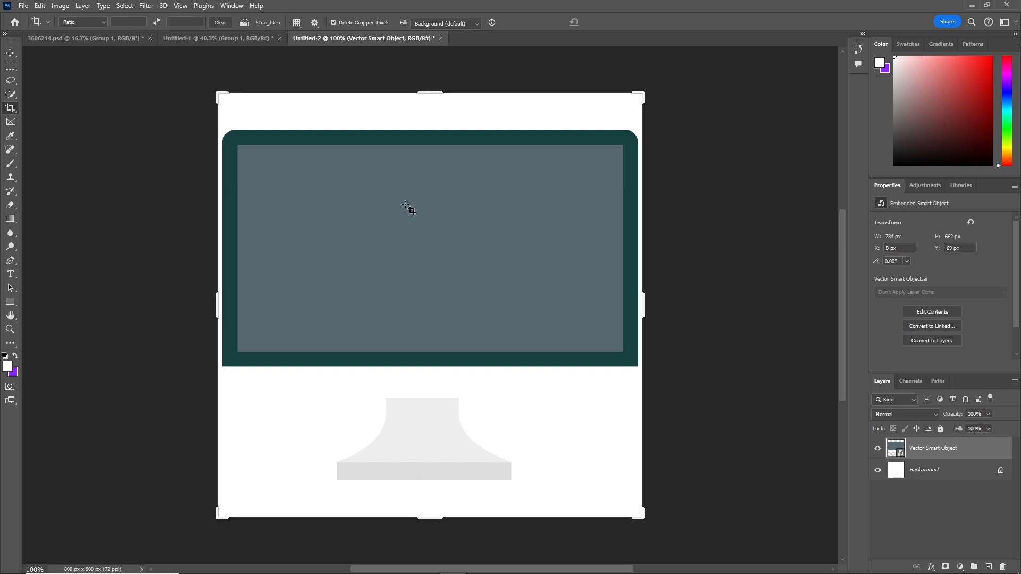
pyautogui.moveTo(433, 95); pyautogui.dragTo(435, 110)
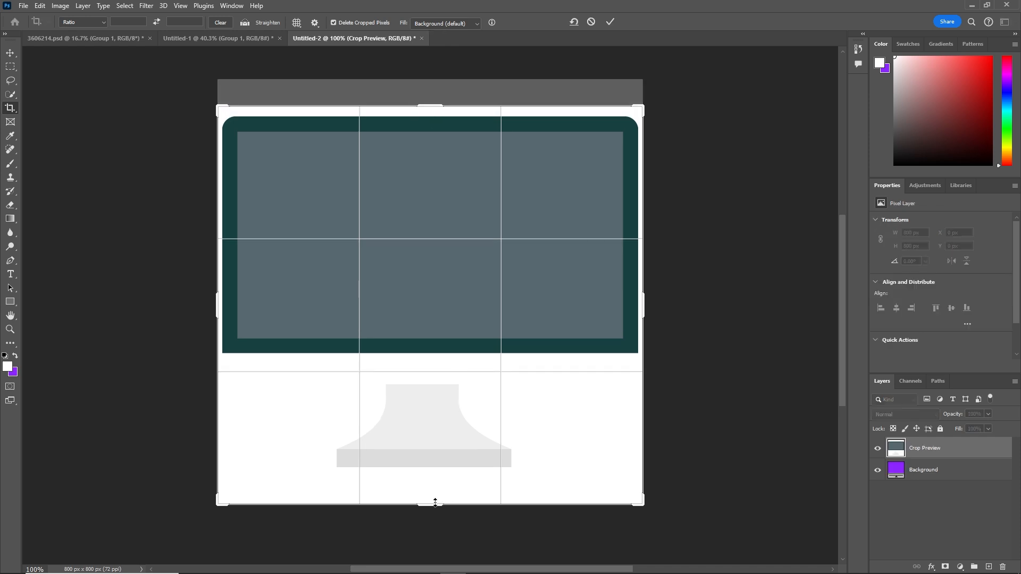
pyautogui.moveTo(435, 502); pyautogui.dragTo(435, 489)
pyautogui.press('Escape')
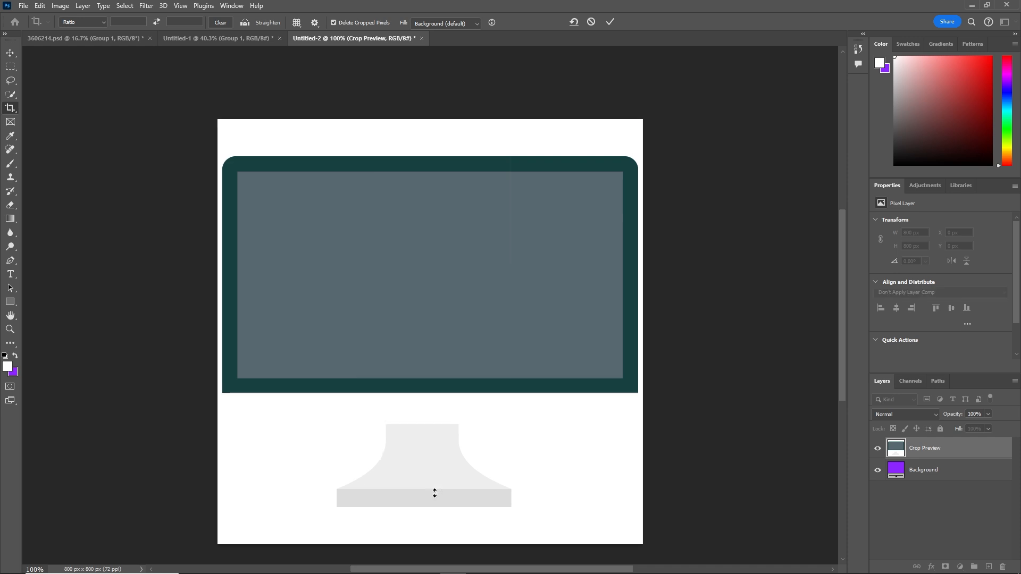
pyautogui.press('Return')
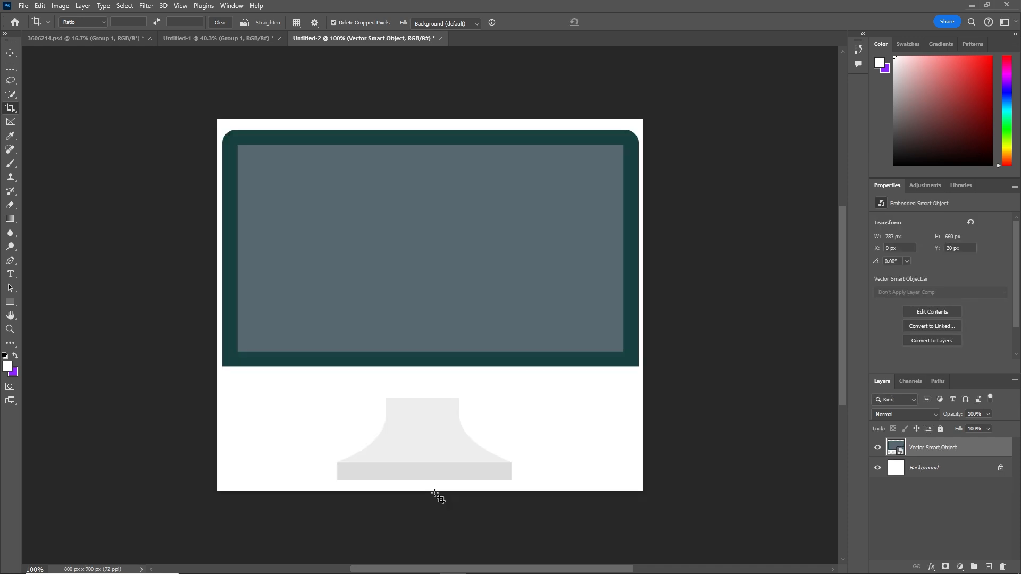
# - Hide the white Background layer and export the monitor as a transparent PNG named pc in the imgs folder
pyautogui.click(878, 469)
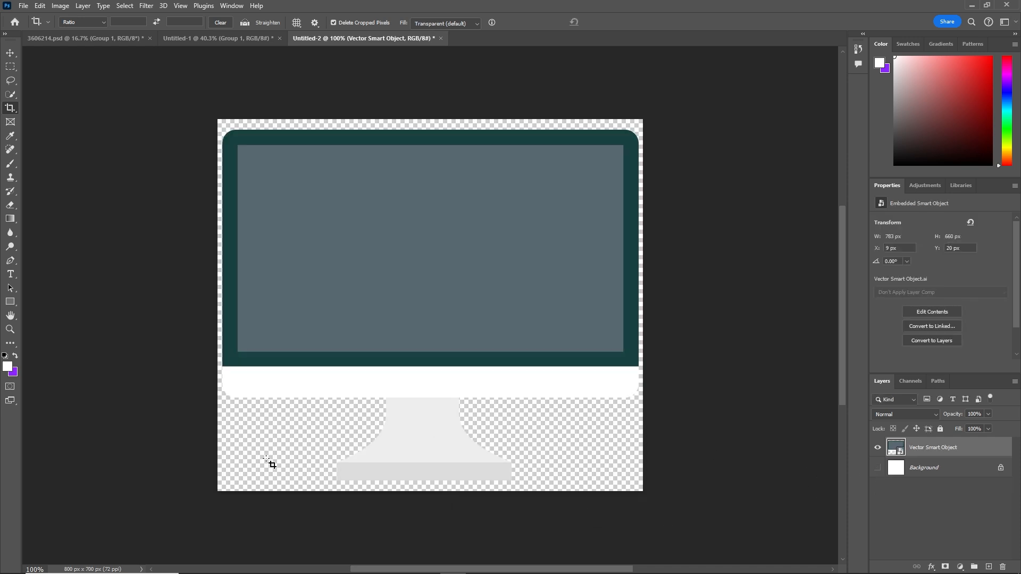
pyautogui.click(24, 6)
pyautogui.moveTo(69, 194)
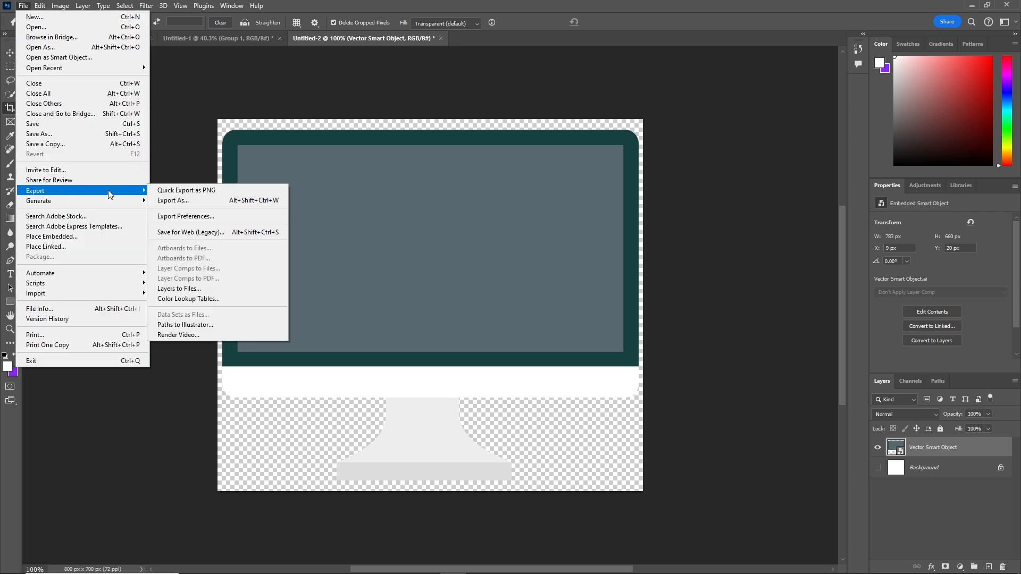
pyautogui.click(191, 202)
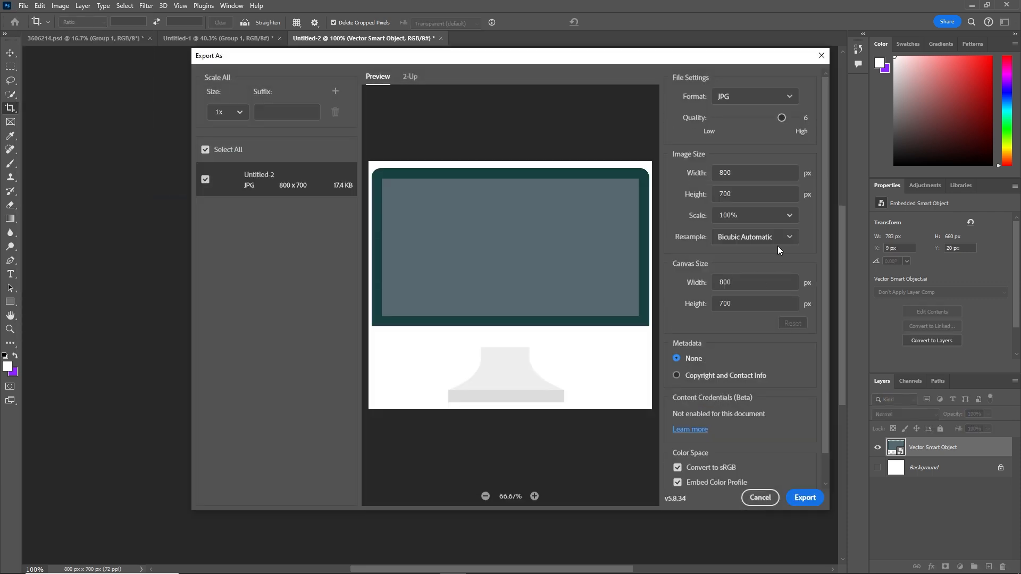
pyautogui.click(793, 96)
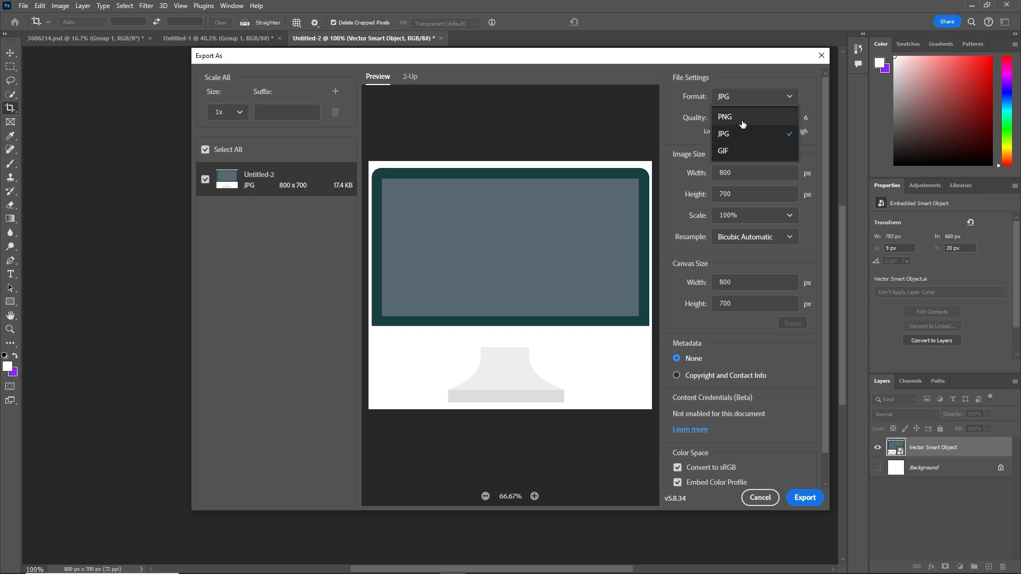
pyautogui.click(743, 113)
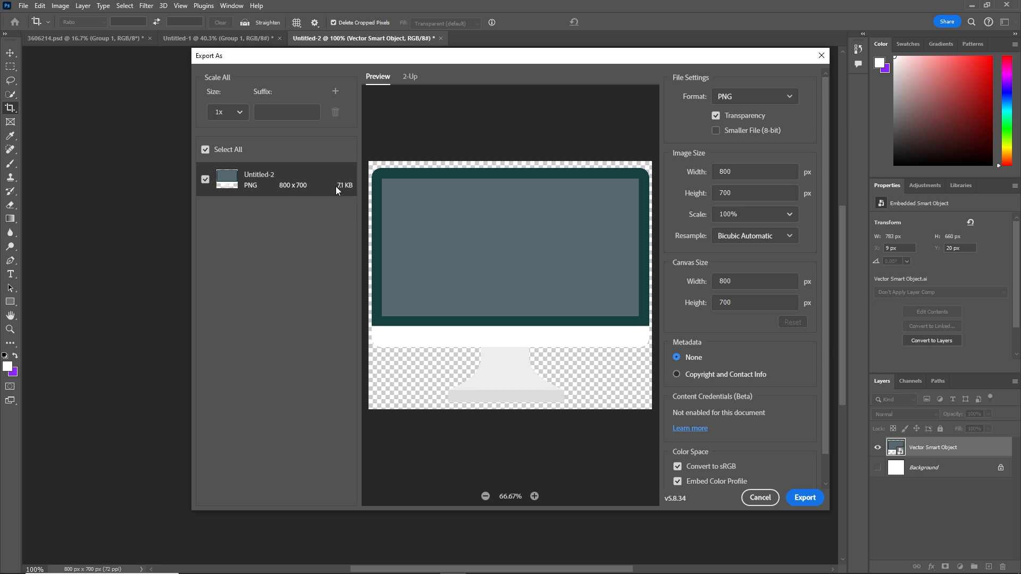
pyautogui.click(805, 497)
pyautogui.write('pc')
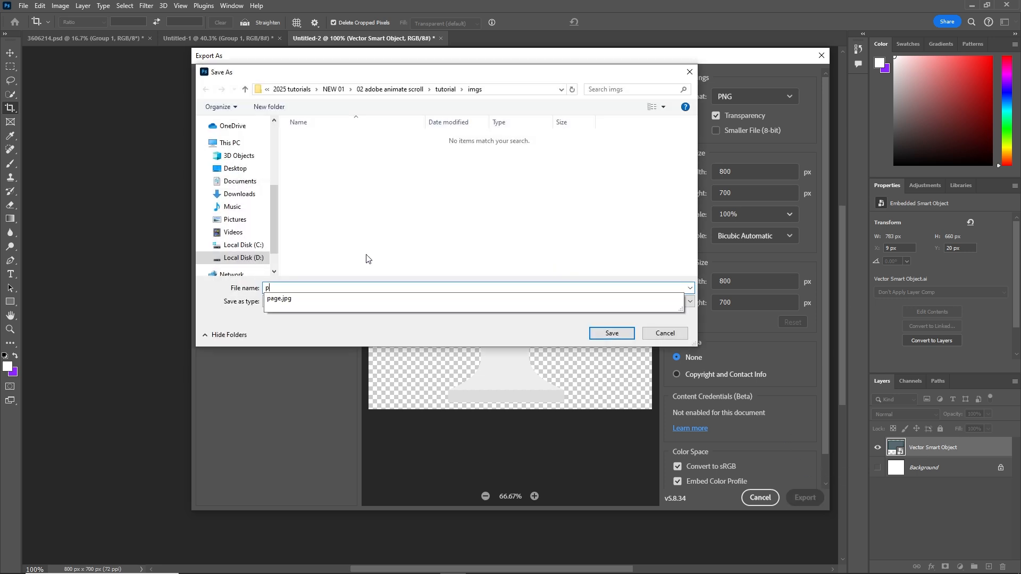
pyautogui.click(610, 331)
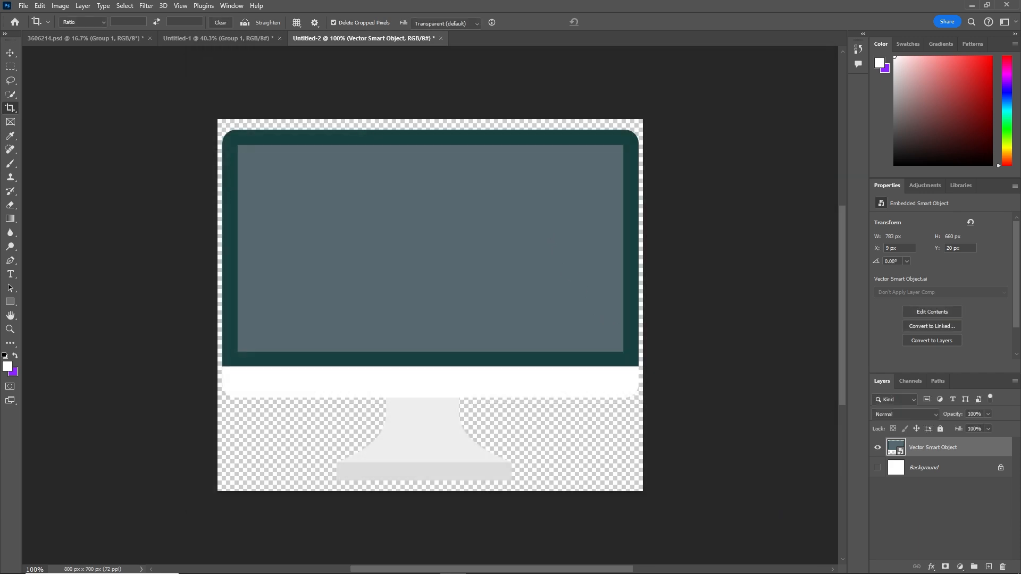
# - Switch to Animate and create a new 800 x 800 px HTML5 Canvas document for the web
pyautogui.moveTo(419, 565)
pyautogui.click(506, 567)
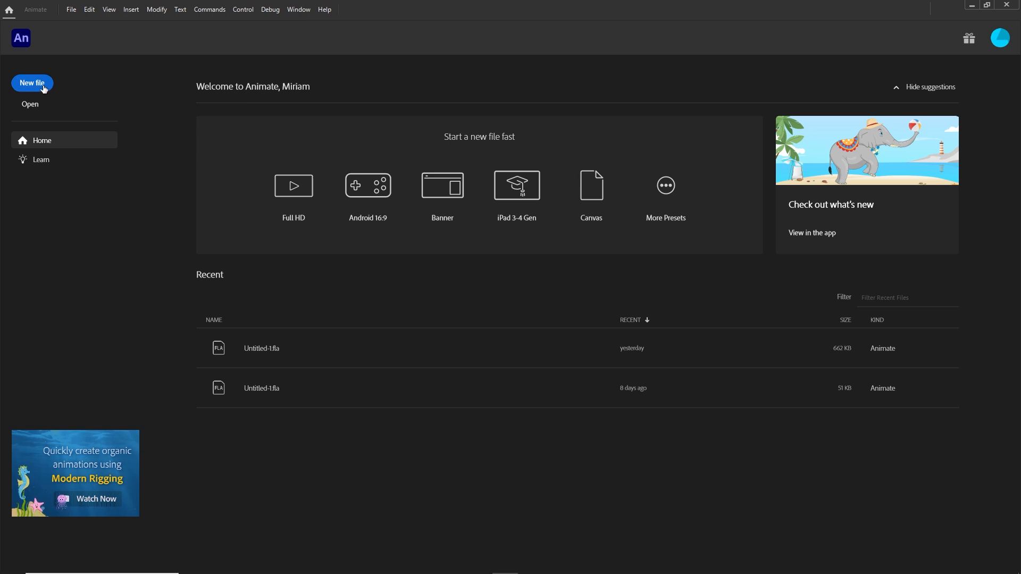
pyautogui.click(452, 219)
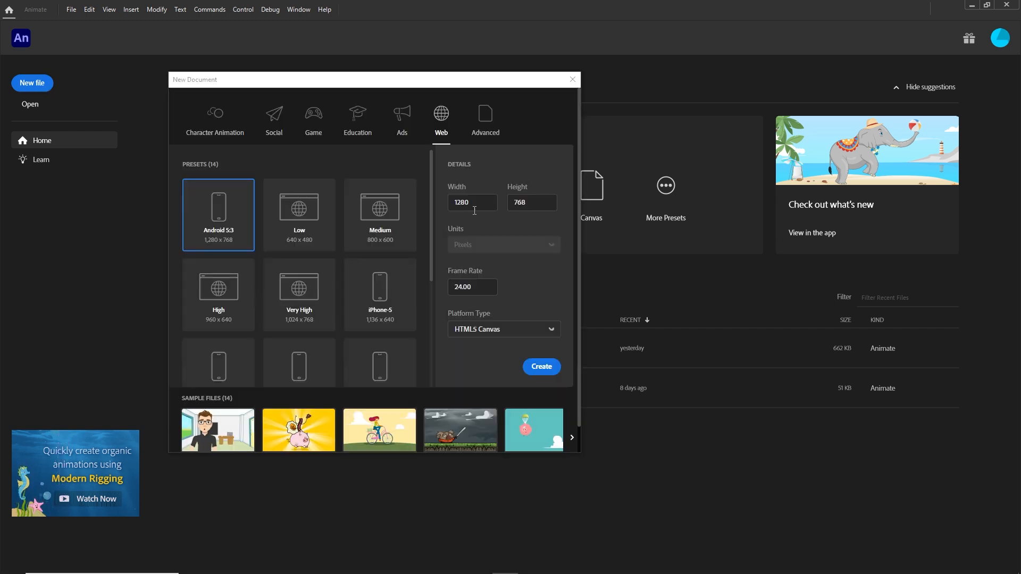
pyautogui.doubleClick(474, 203)
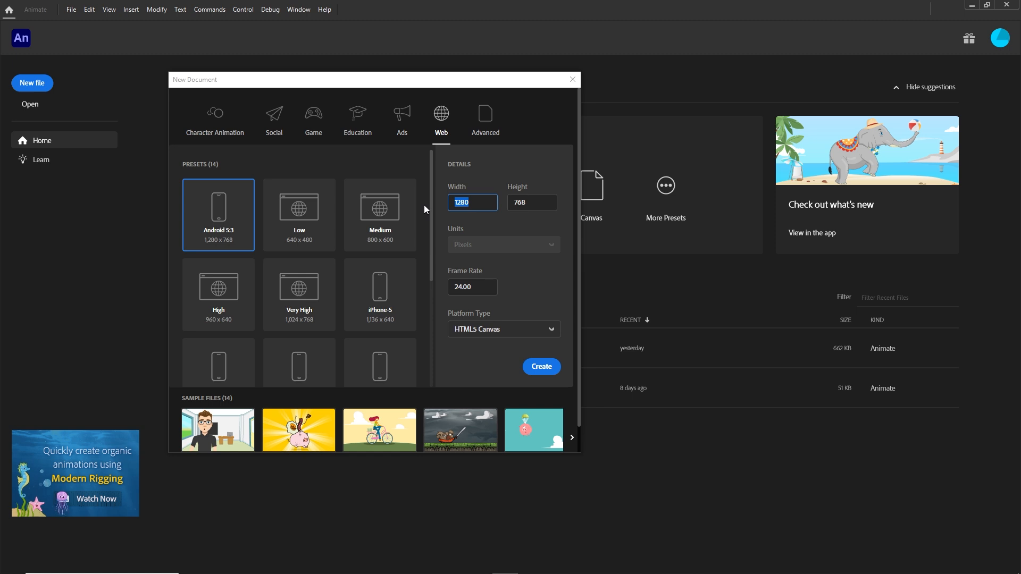
pyautogui.write('800')
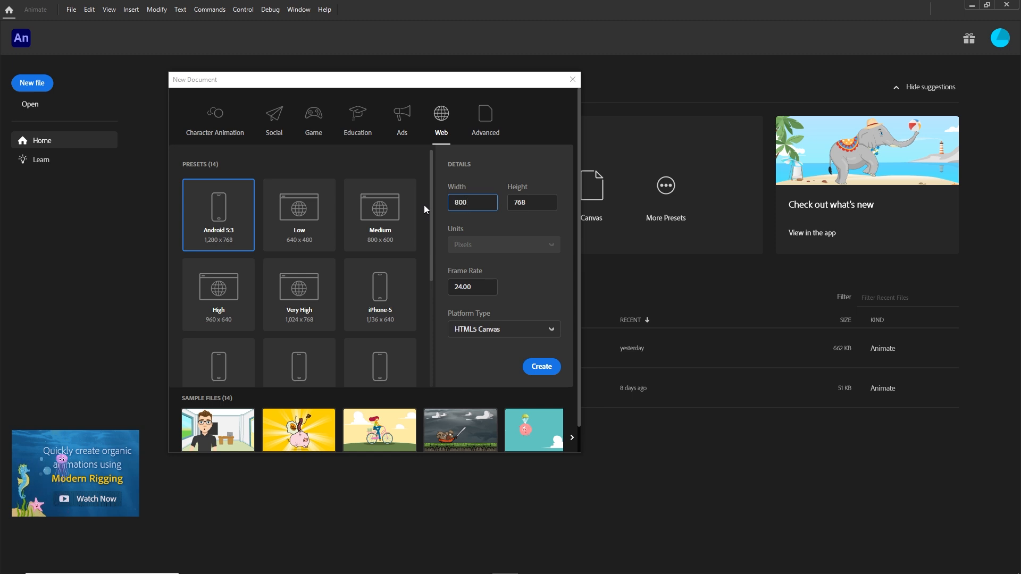
pyautogui.doubleClick(517, 201)
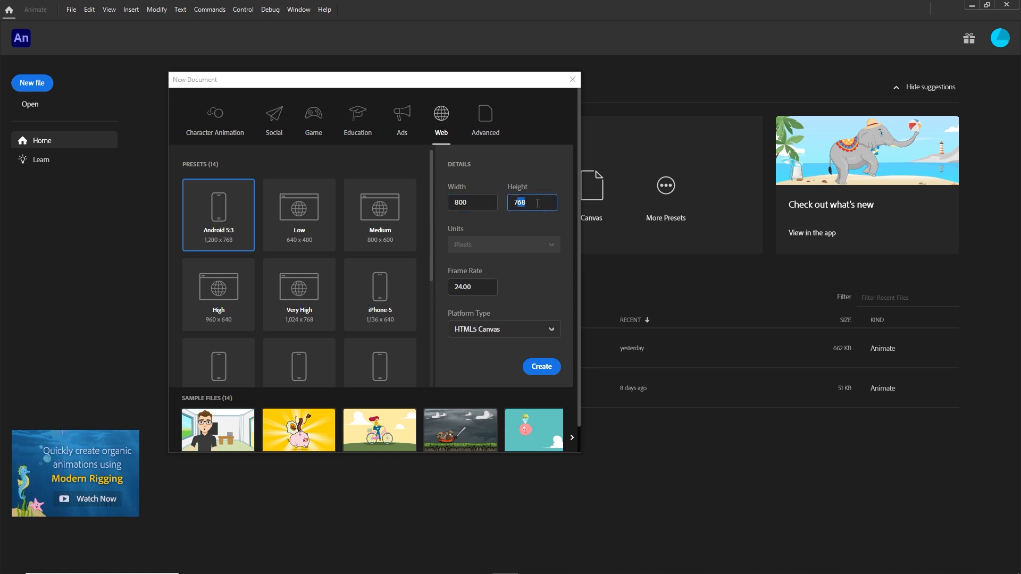
pyautogui.write('800')
pyautogui.click(541, 372)
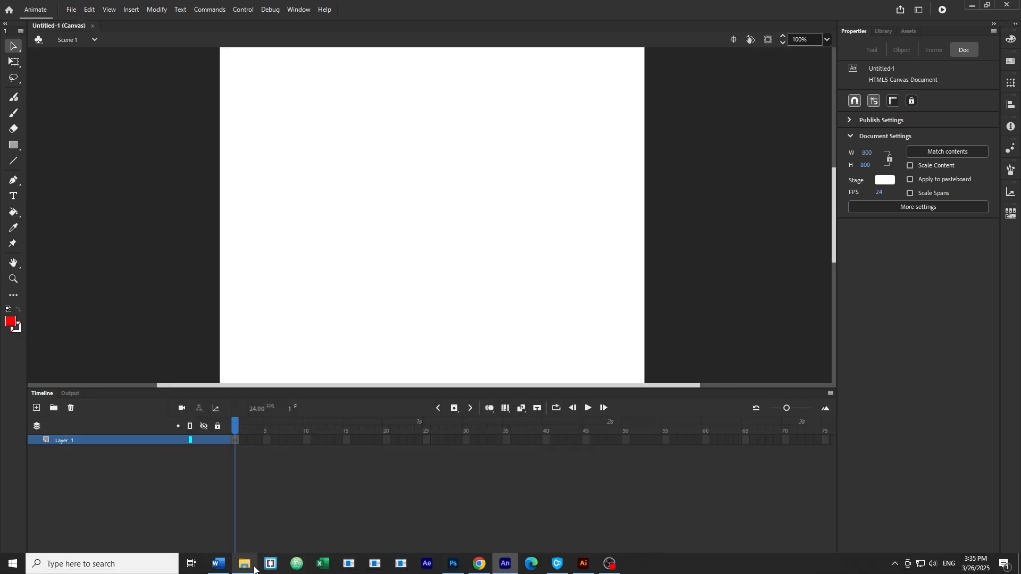
# - Import page.jpg and pc.png together from the tutorial's imgs folder onto the Animate stage
pyautogui.click(272, 564)
pyautogui.click(515, 184)
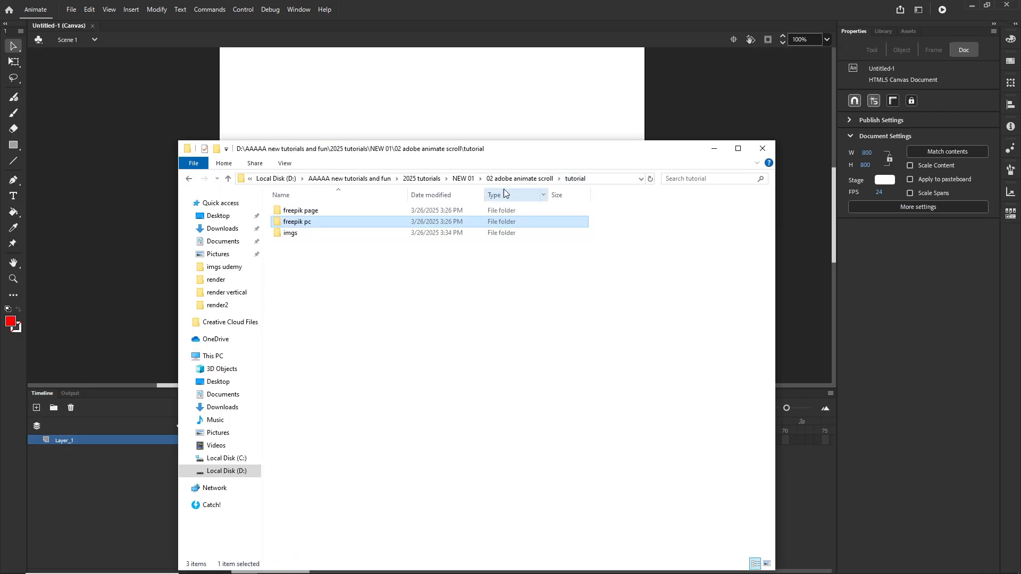
pyautogui.doubleClick(308, 234)
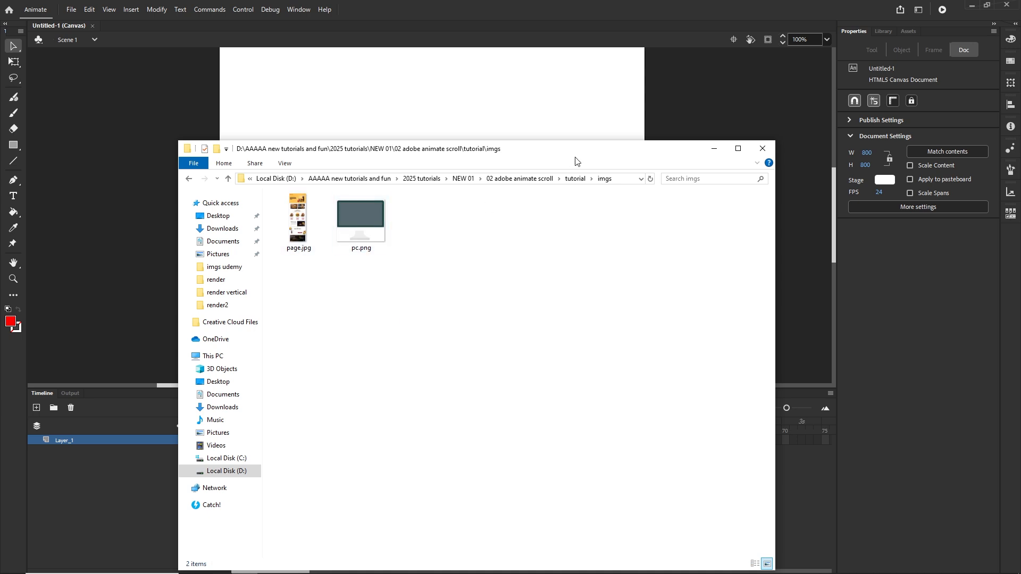
pyautogui.moveTo(606, 152); pyautogui.dragTo(727, 222)
pyautogui.click(493, 282)
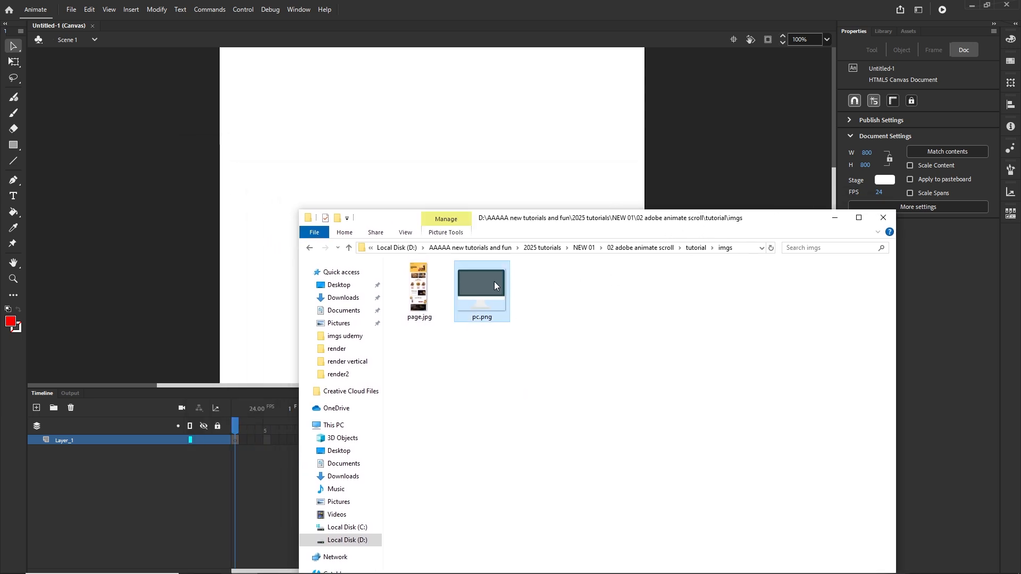
pyautogui.keyDown('ctrl'); pyautogui.click(425, 293); pyautogui.keyUp('ctrl')
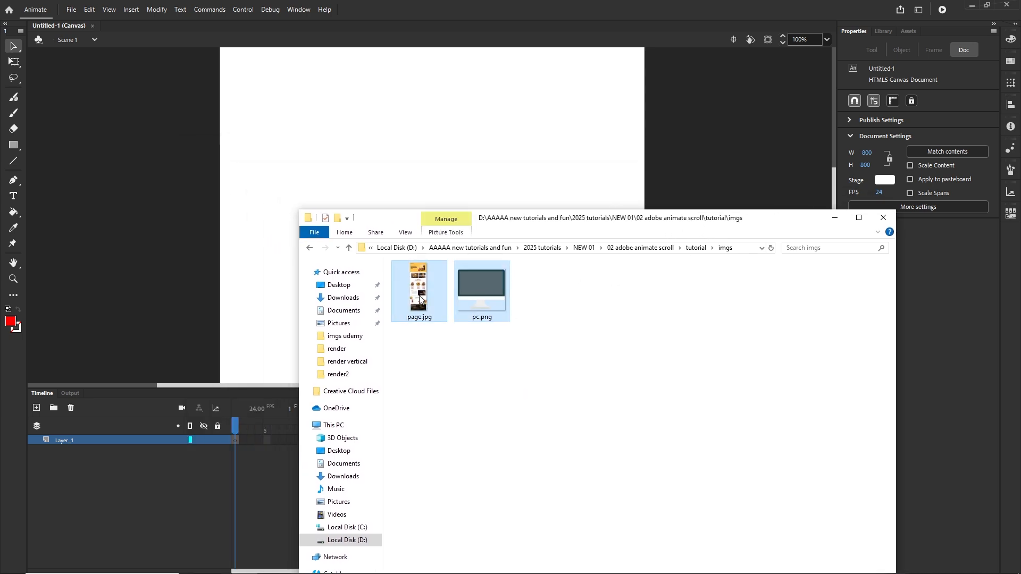
pyautogui.moveTo(419, 298); pyautogui.dragTo(387, 144)
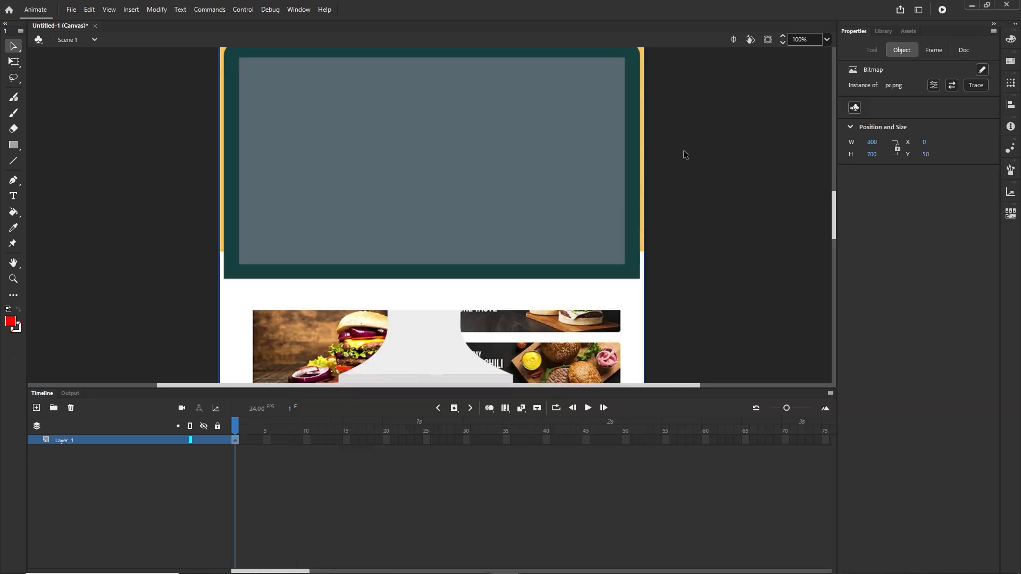
# - Select both imported images on the stage and distribute them to separate layers
pyautogui.click(685, 154)
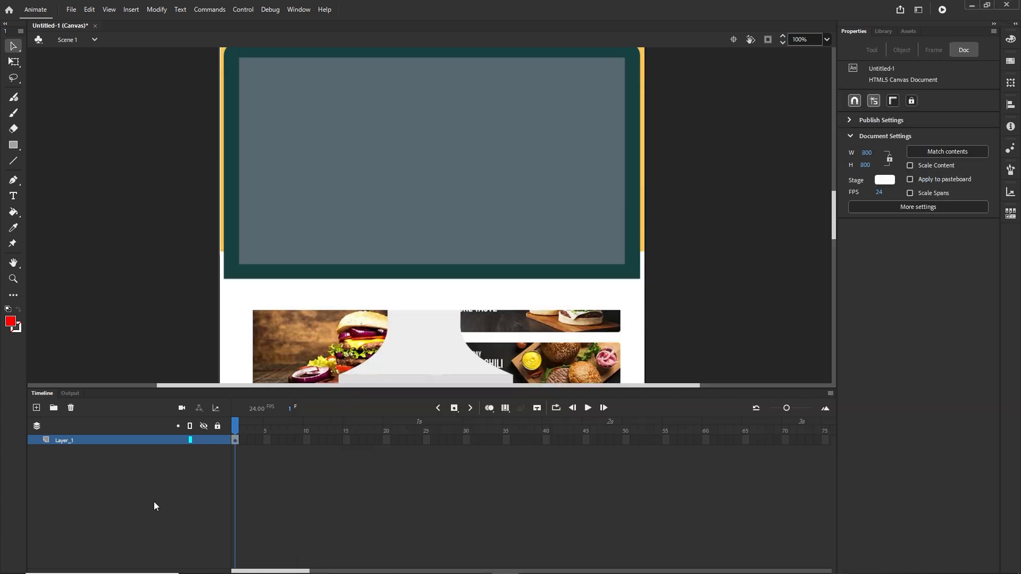
pyautogui.click(70, 441)
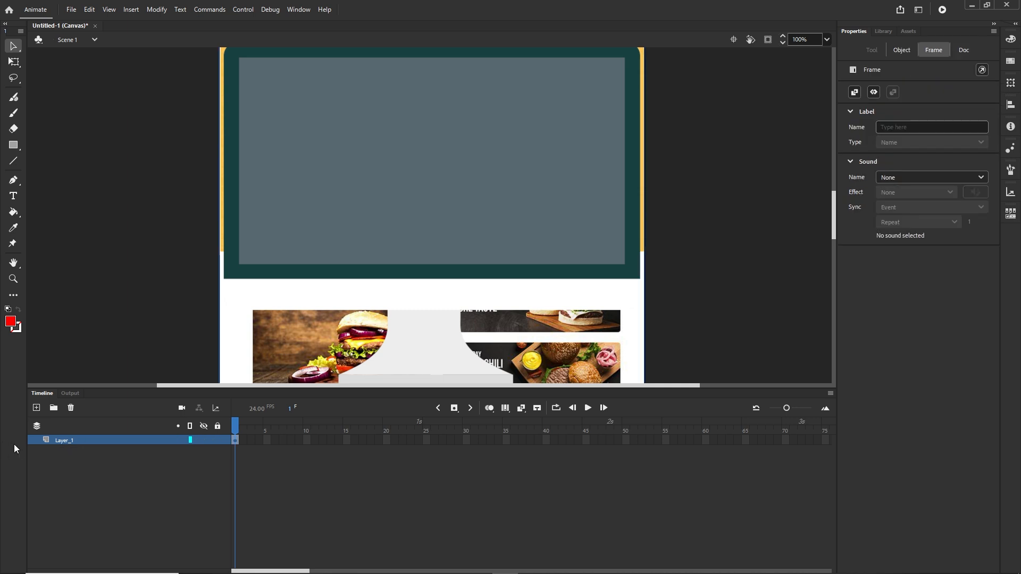
pyautogui.click(686, 195)
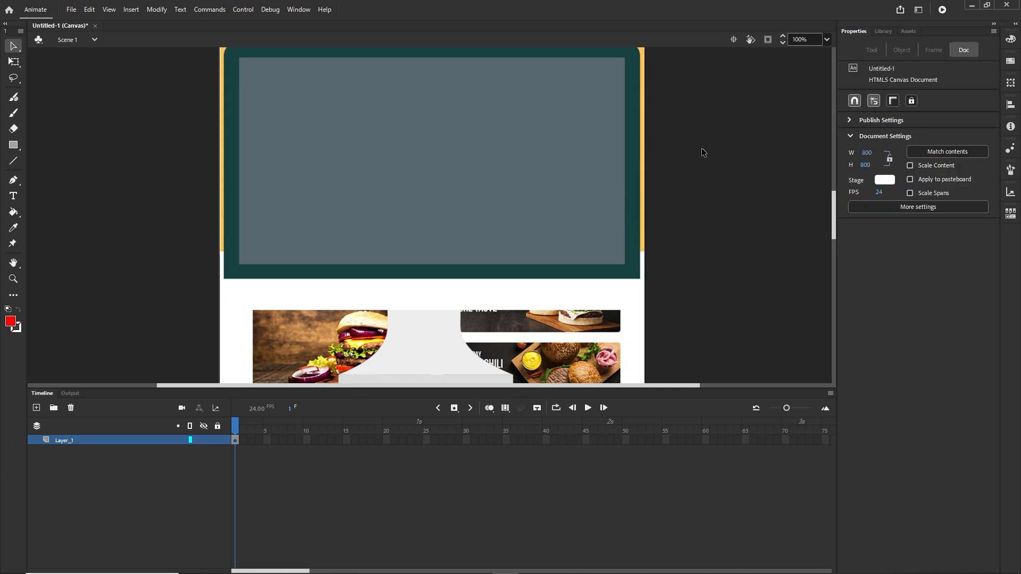
pyautogui.moveTo(709, 141); pyautogui.dragTo(107, 264)
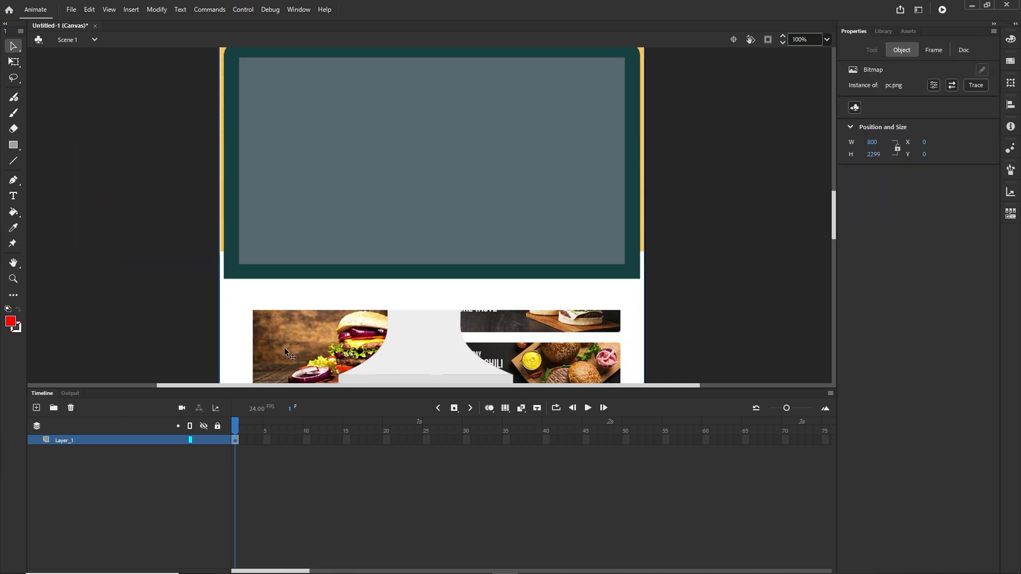
pyautogui.rightClick(401, 205)
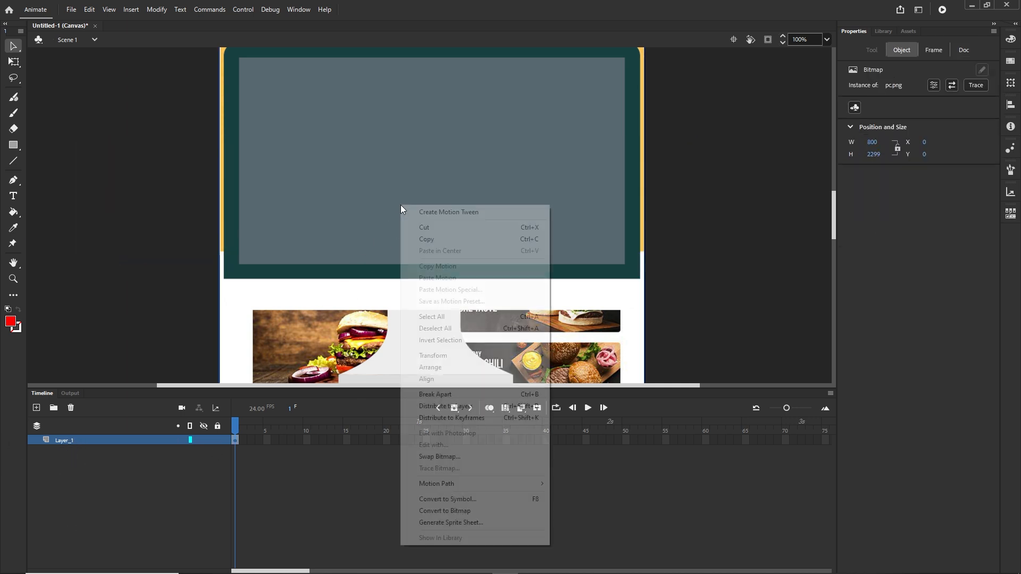
pyautogui.click(462, 407)
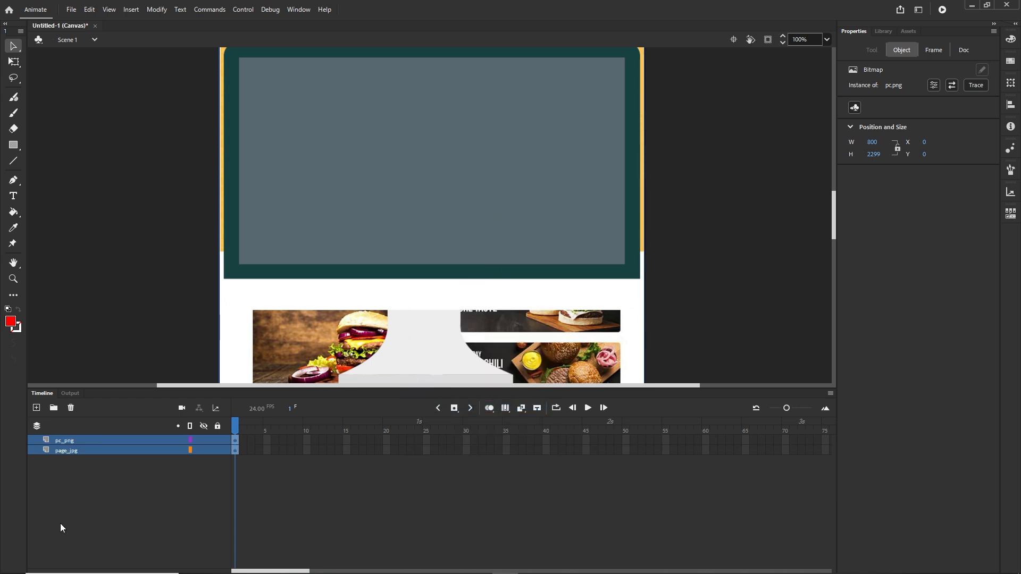
pyautogui.click(70, 506)
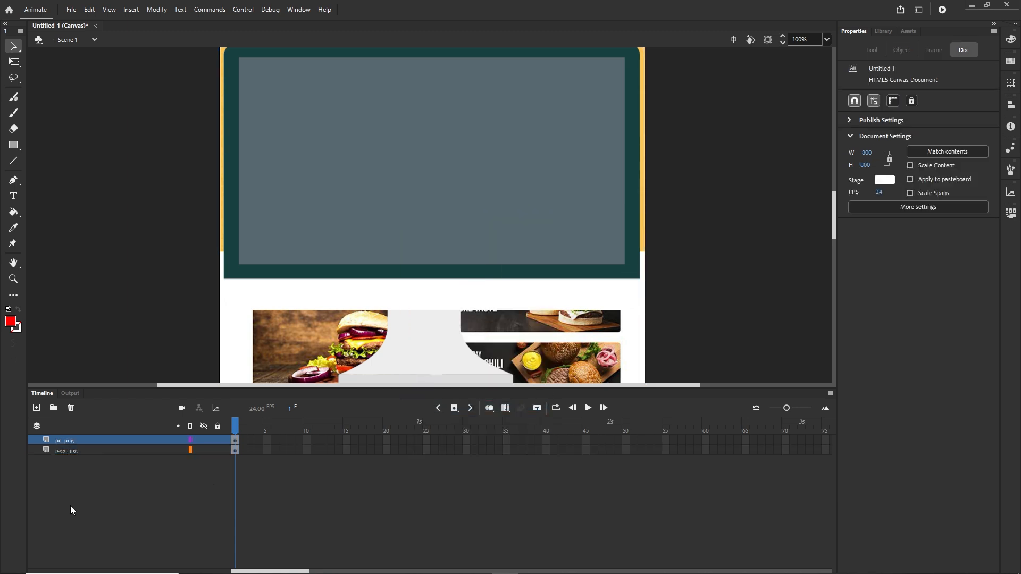
# - Hide the pc_png layer and convert the burger page image to a movie clip symbol named page
pyautogui.click(67, 451)
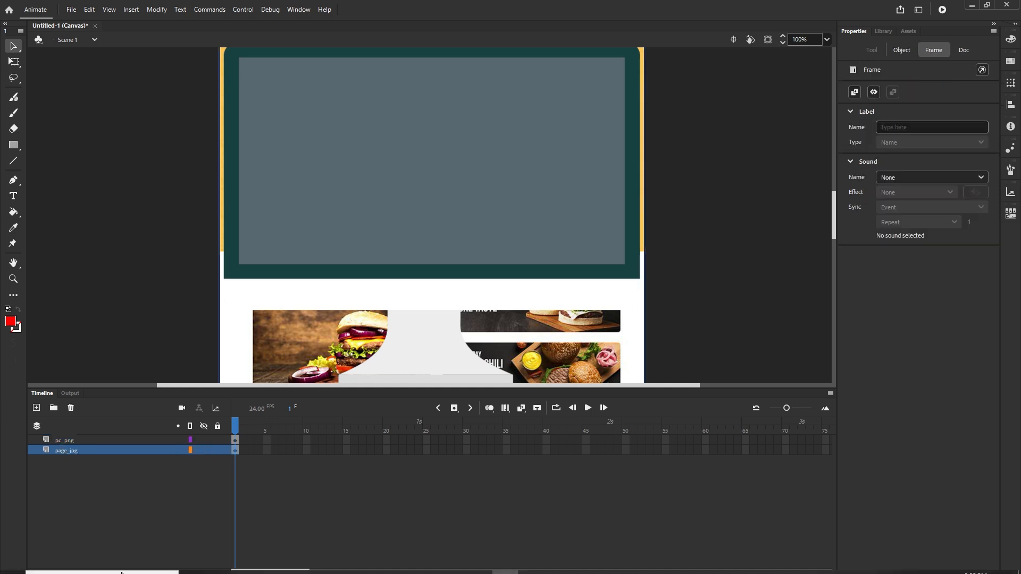
pyautogui.click(203, 439)
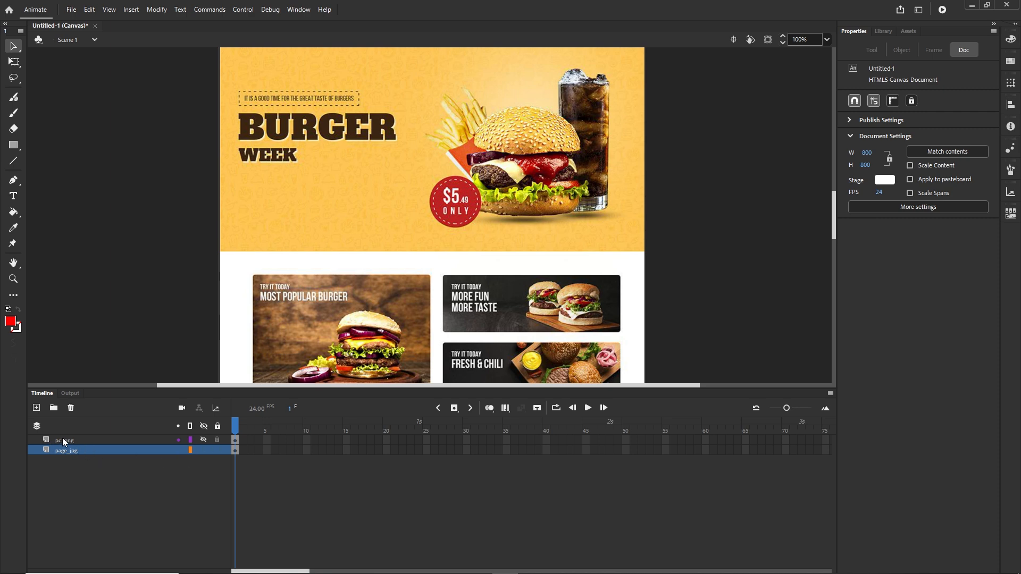
pyautogui.click(429, 161)
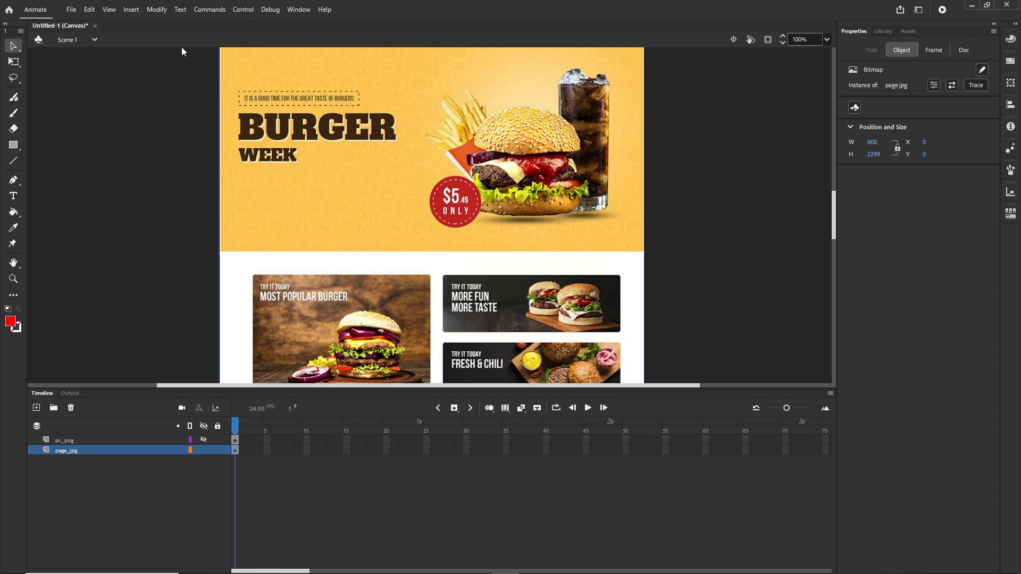
pyautogui.click(156, 9)
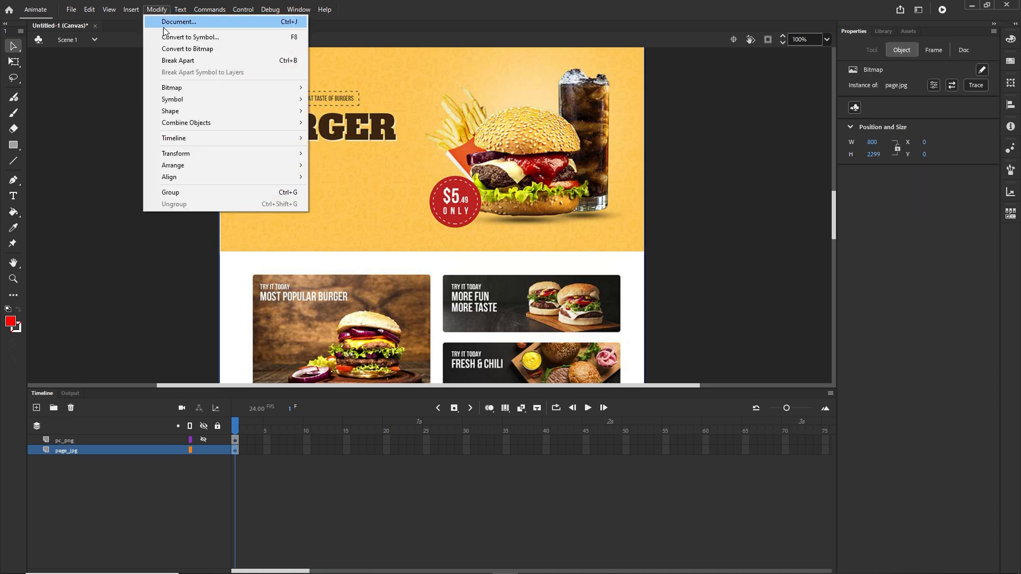
pyautogui.click(205, 37)
pyautogui.write('page')
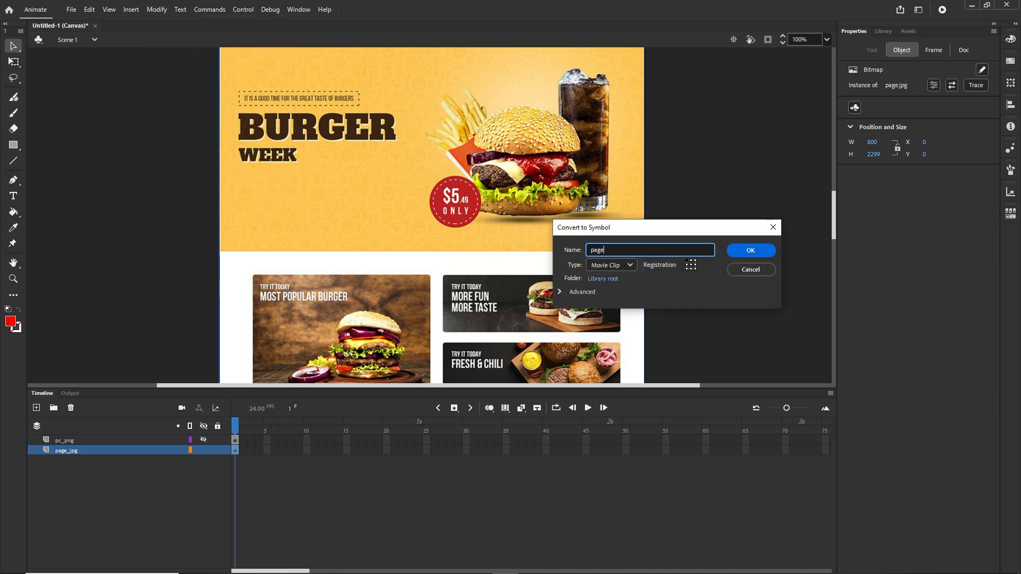
pyautogui.click(750, 250)
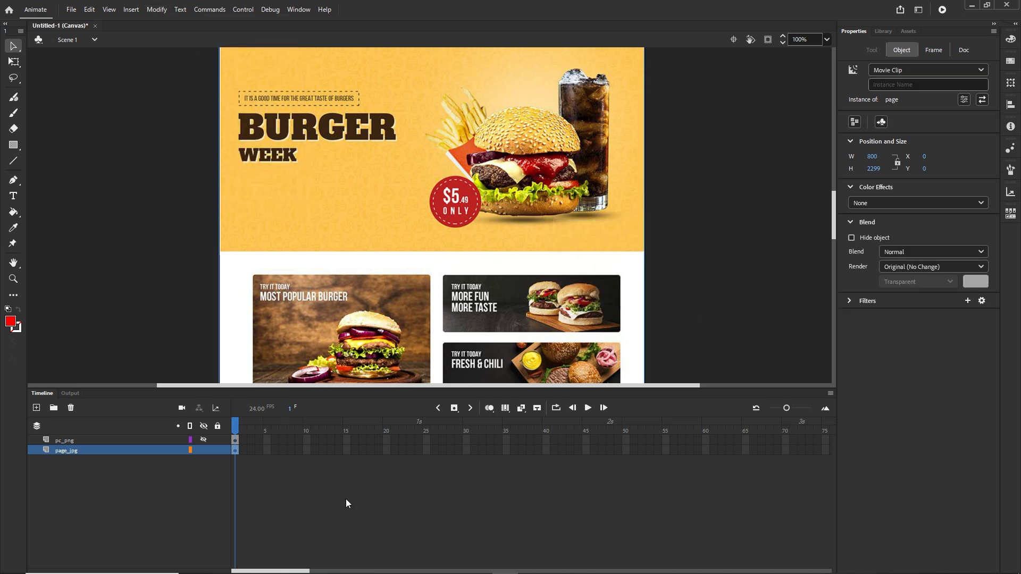
# - Show the pc_png layer, hide page_jpg, and convert the monitor image to a movie clip symbol named pc
pyautogui.click(203, 439)
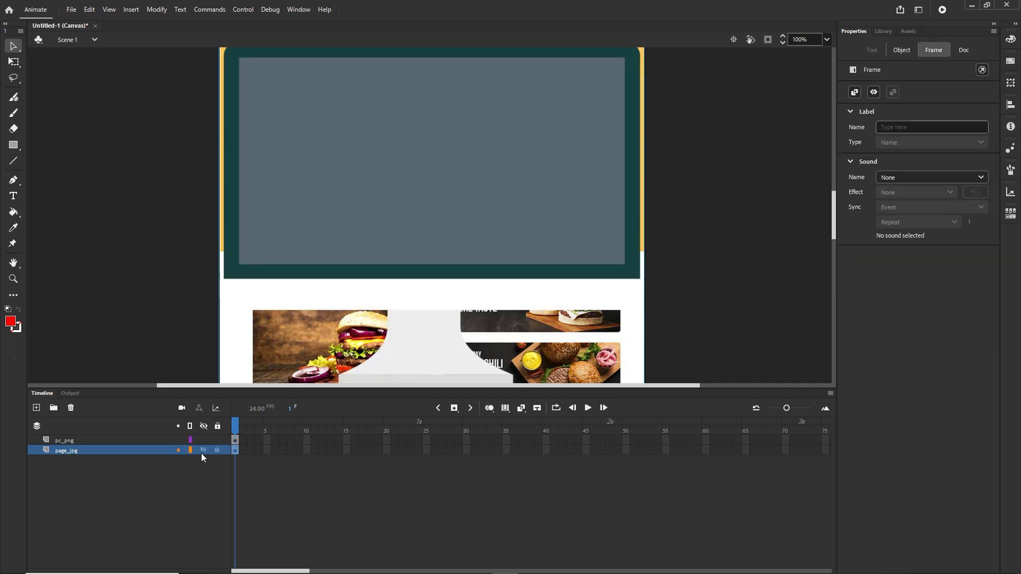
pyautogui.click(202, 451)
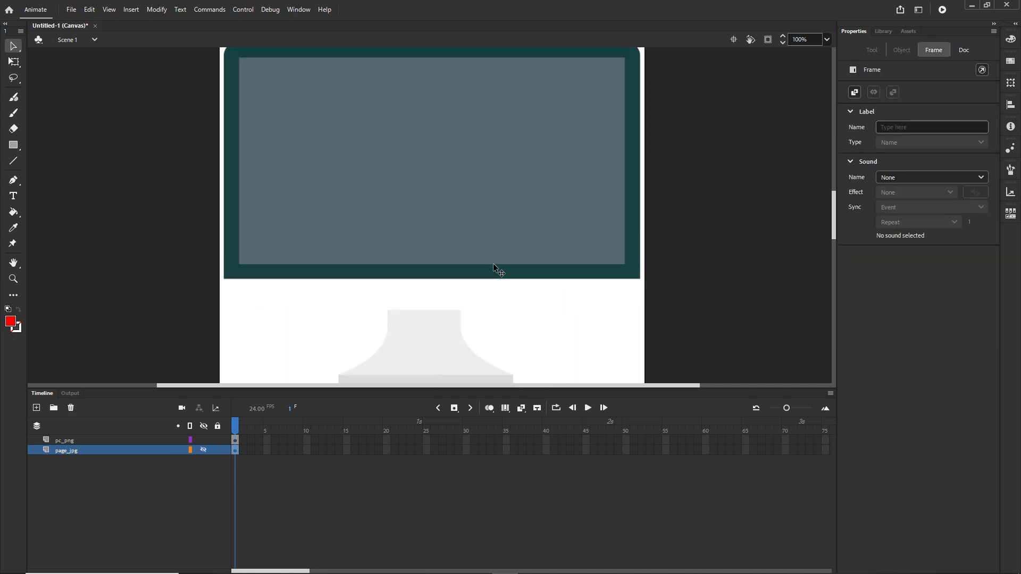
pyautogui.click(429, 215)
pyautogui.press('F8')
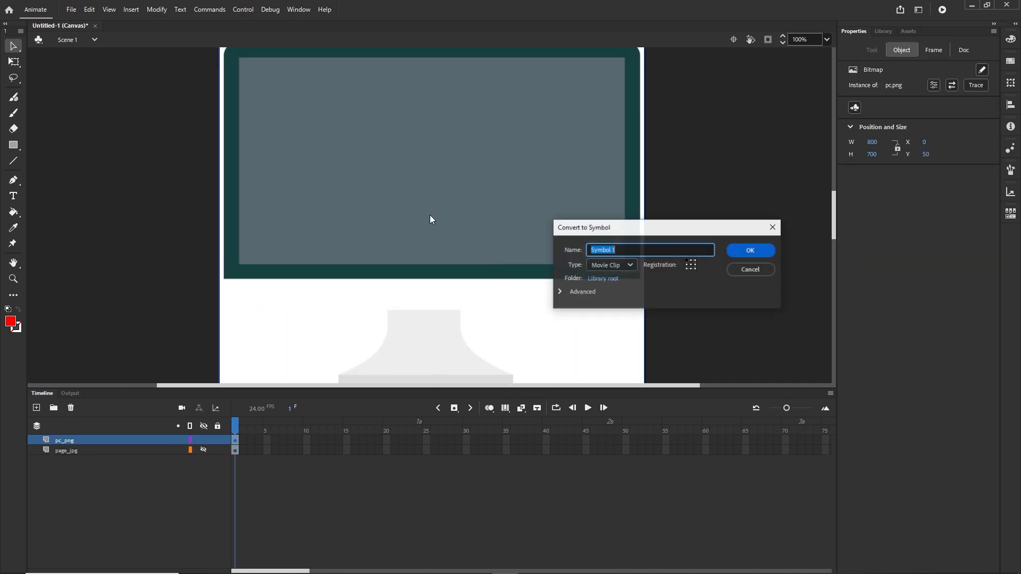
pyautogui.write('pc')
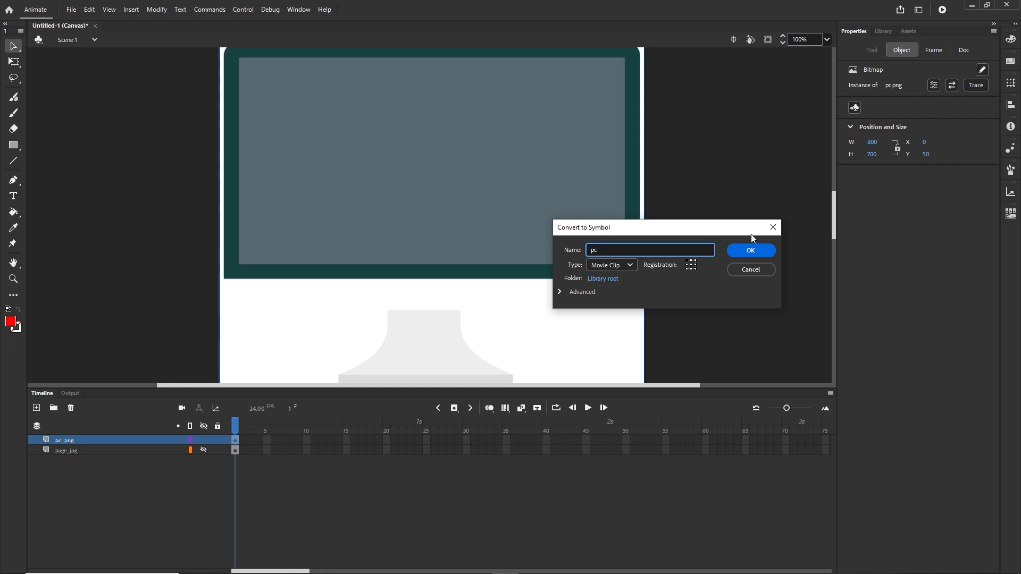
pyautogui.click(763, 252)
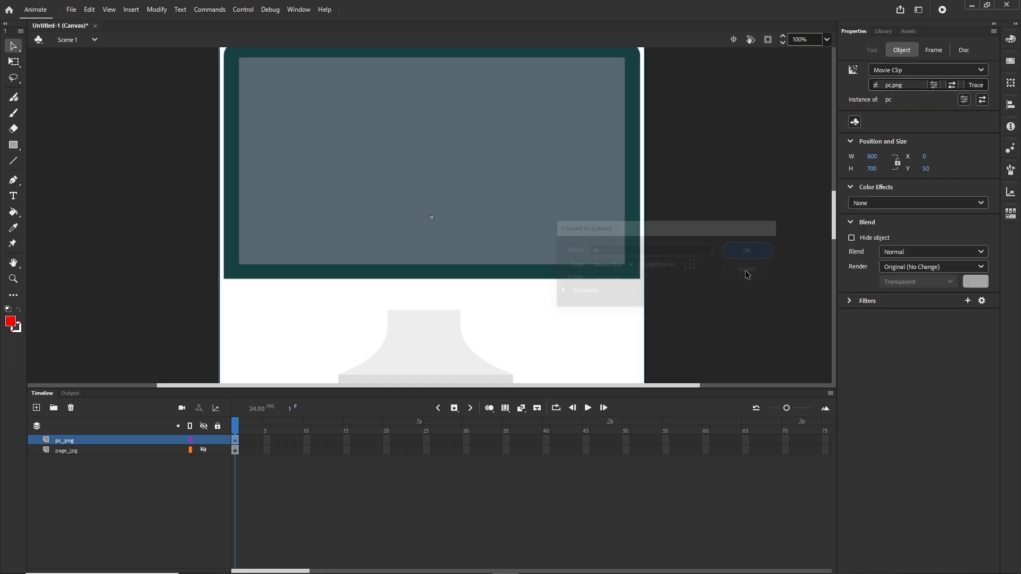
# - Show the page_jpg layer again and move it above the pc_png layer
pyautogui.click(204, 451)
pyautogui.click(72, 450)
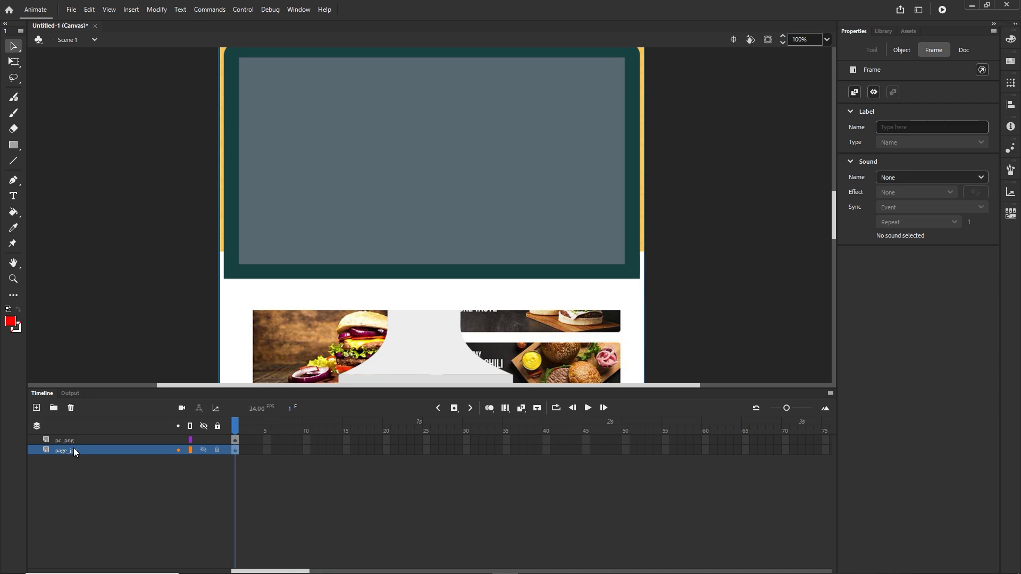
pyautogui.moveTo(73, 451); pyautogui.dragTo(72, 437)
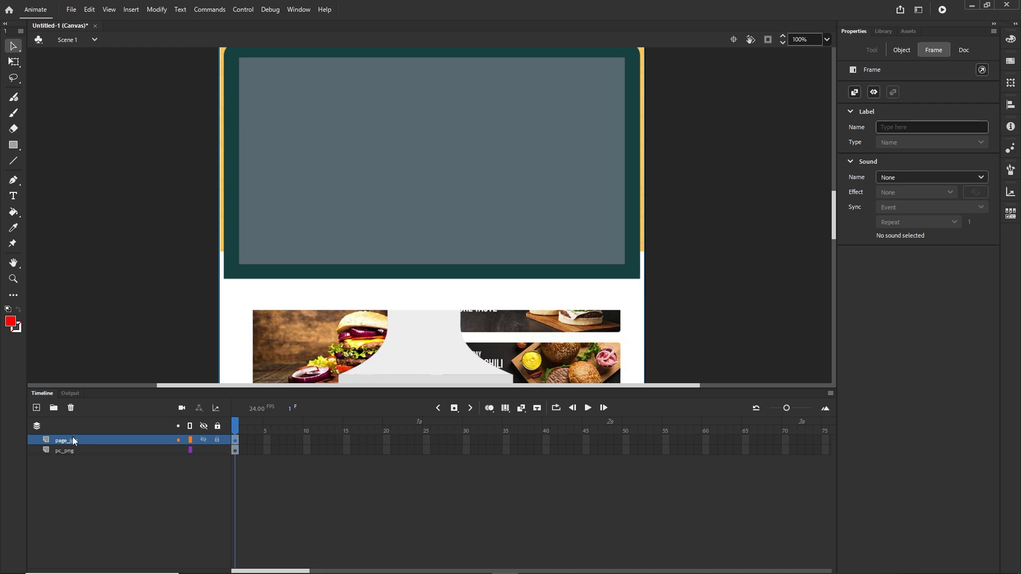
# - Examine how far the burger page extends beyond the stage, toggling the clipping of off-stage content on and off
pyautogui.scroll(-10, 499, 272)
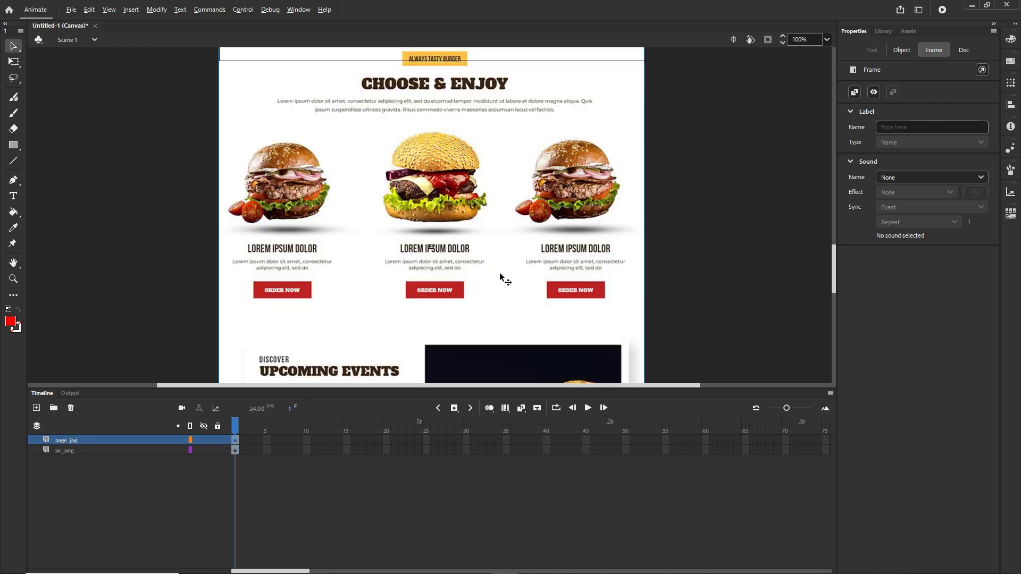
pyautogui.scroll(-5, 477, 191)
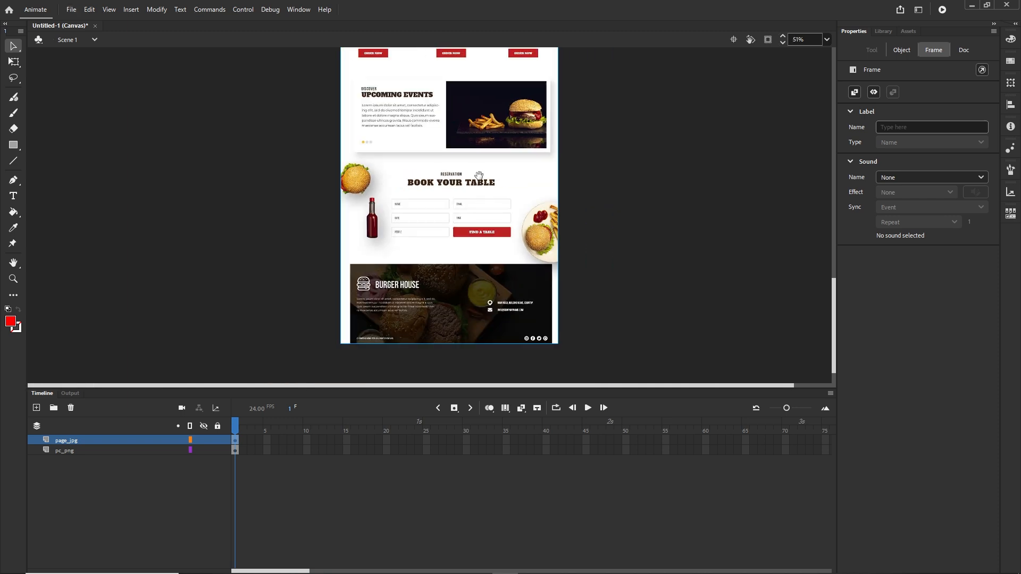
pyautogui.moveTo(481, 175); pyautogui.dragTo(484, 349)
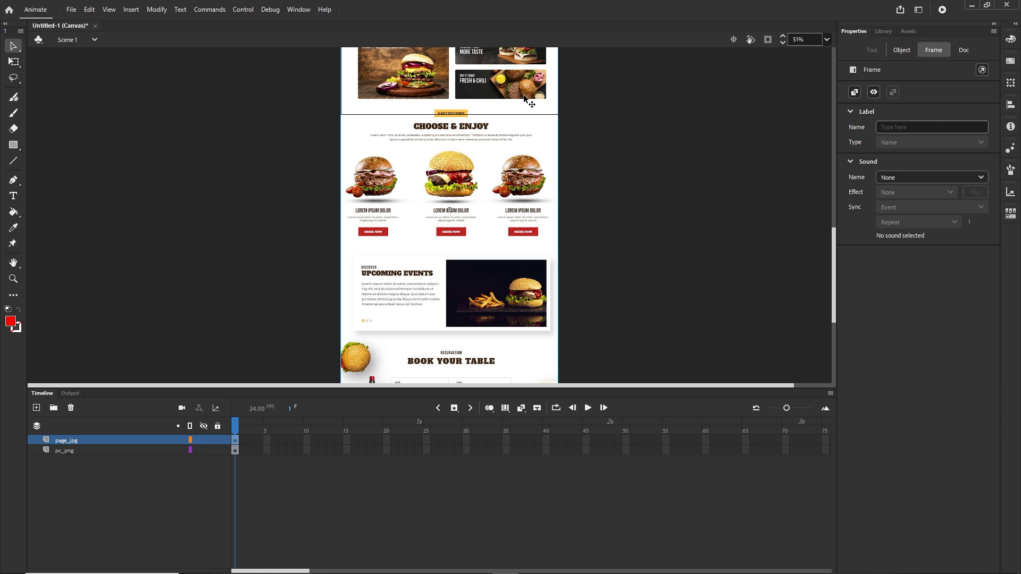
pyautogui.click(769, 40)
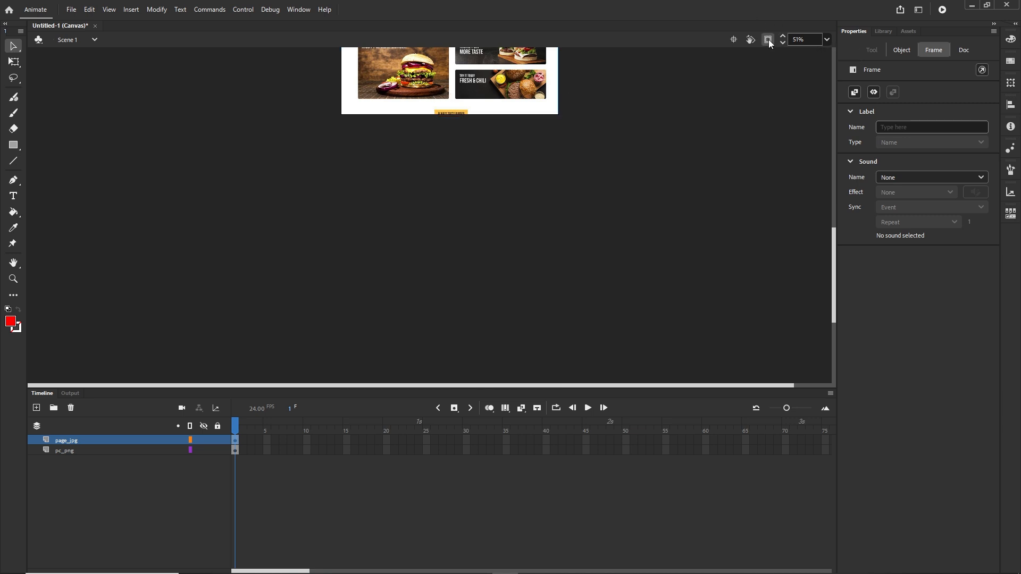
pyautogui.moveTo(644, 237); pyautogui.dragTo(661, 310)
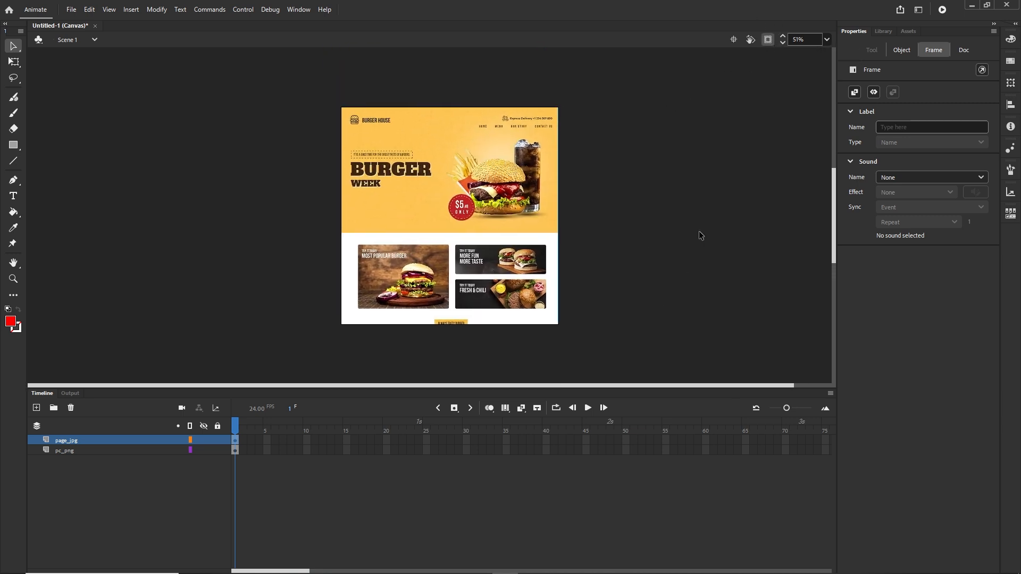
pyautogui.click(769, 40)
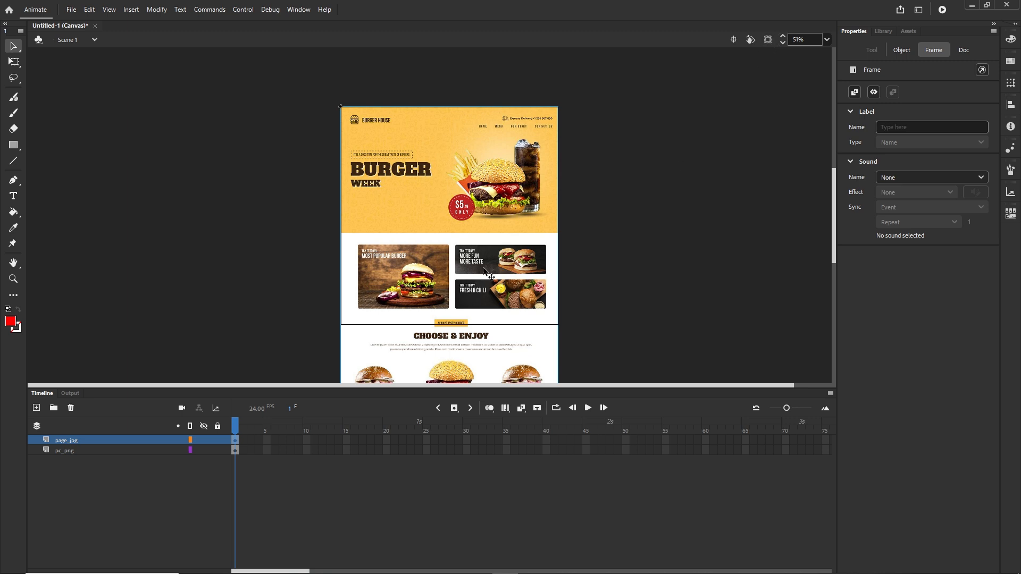
pyautogui.scroll(-2, 486, 269)
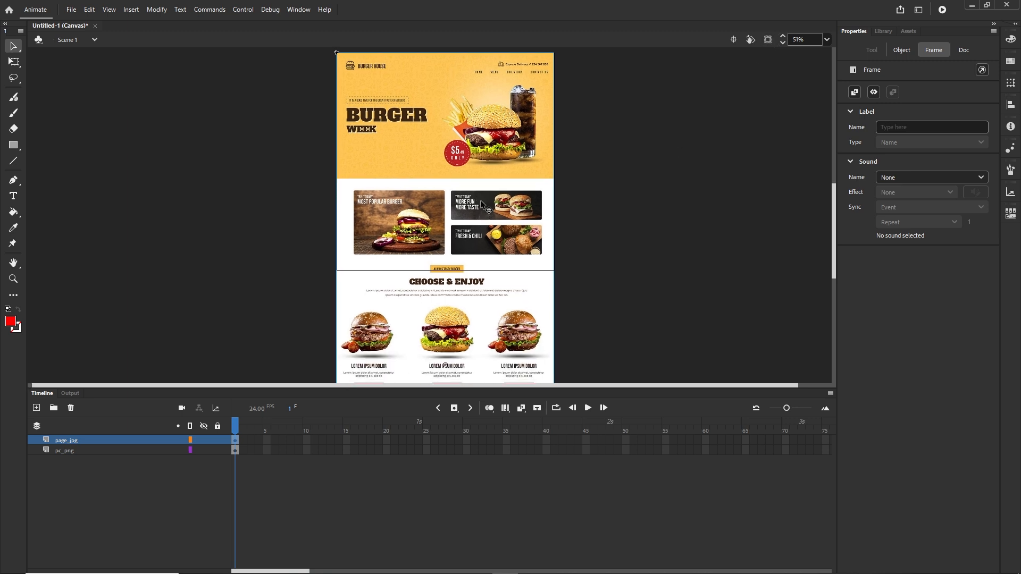
# - Scale the page clip proportionally with Free Transform to about 723.5 px wide to match the monitor's screen
pyautogui.click(481, 204)
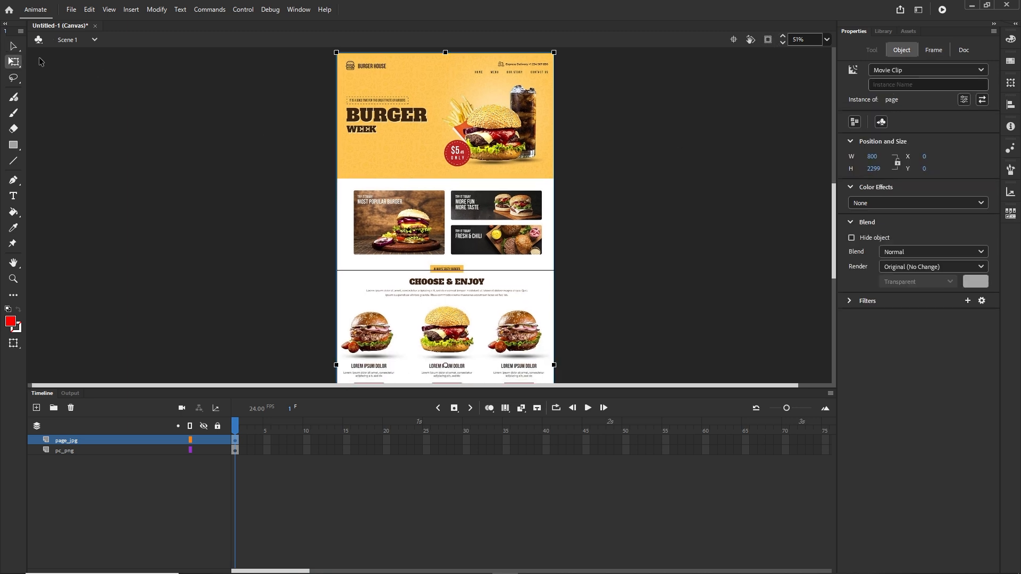
pyautogui.click(20, 71)
pyautogui.click(53, 64)
pyautogui.moveTo(554, 52); pyautogui.dragTo(514, 164)
pyautogui.hotkey('ctrl', '1')
pyautogui.scroll(4, 514, 164)
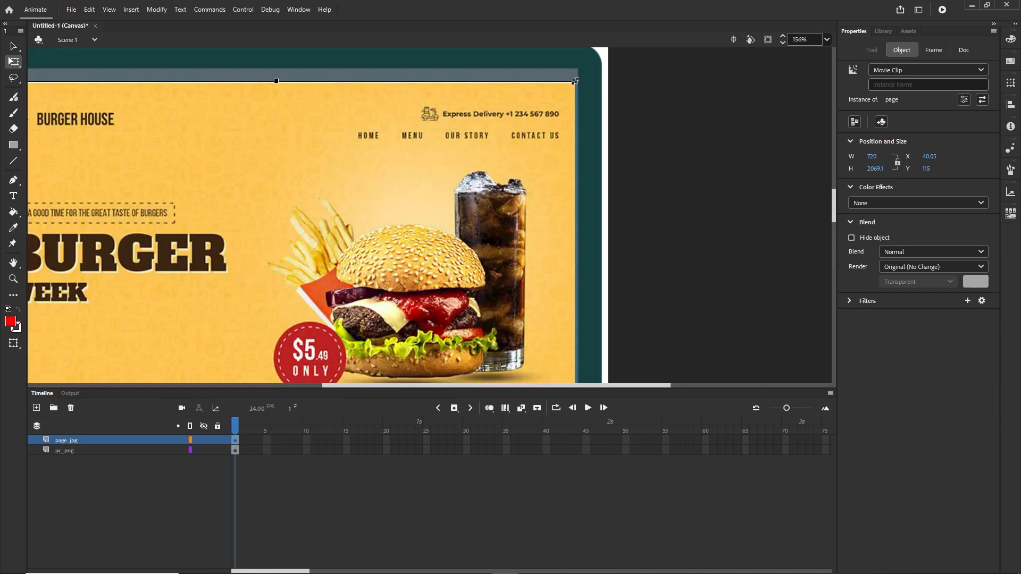
pyautogui.moveTo(575, 81); pyautogui.dragTo(533, 116)
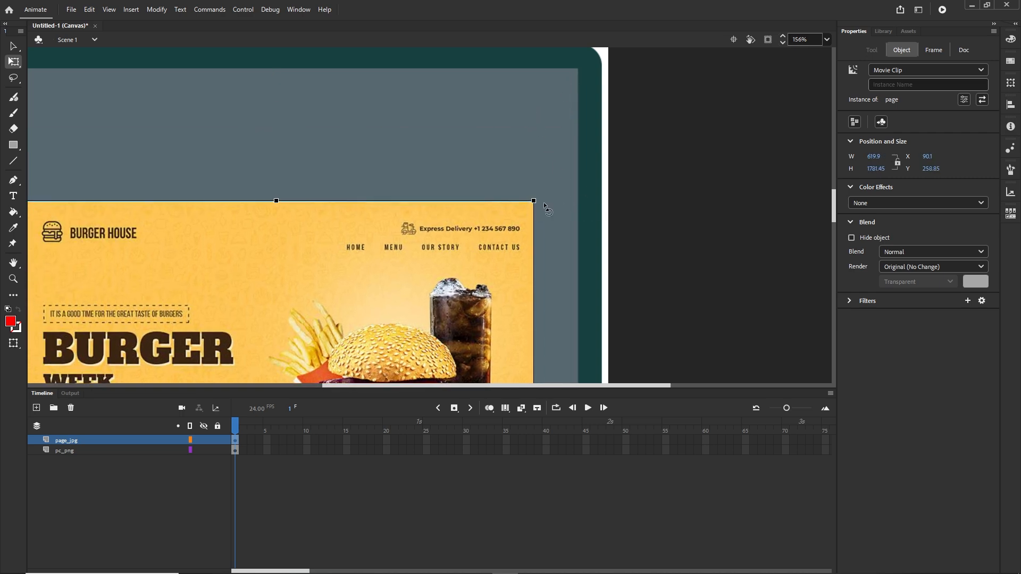
pyautogui.moveTo(534, 200); pyautogui.dragTo(595, 89)
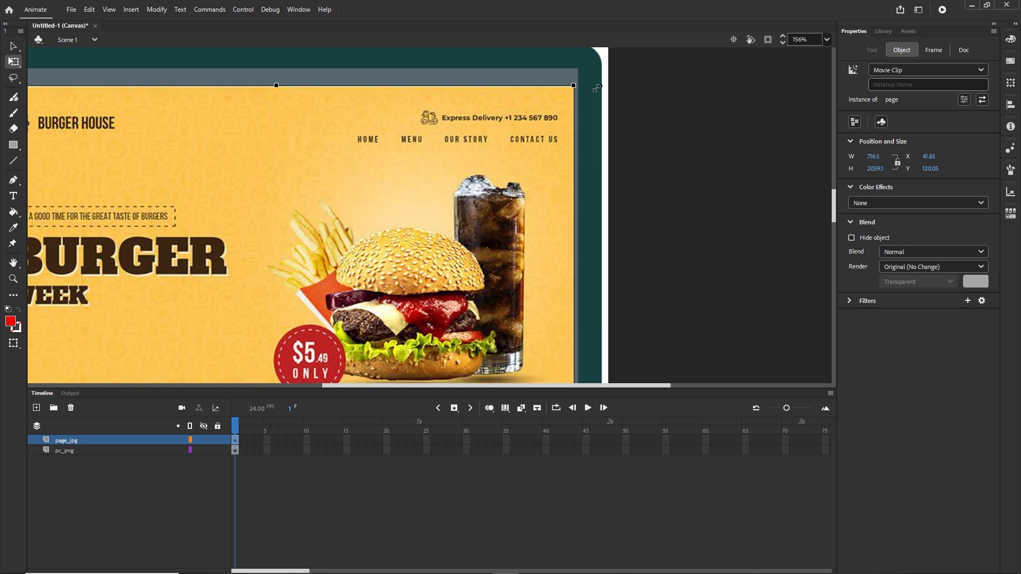
pyautogui.moveTo(598, 84); pyautogui.dragTo(600, 78)
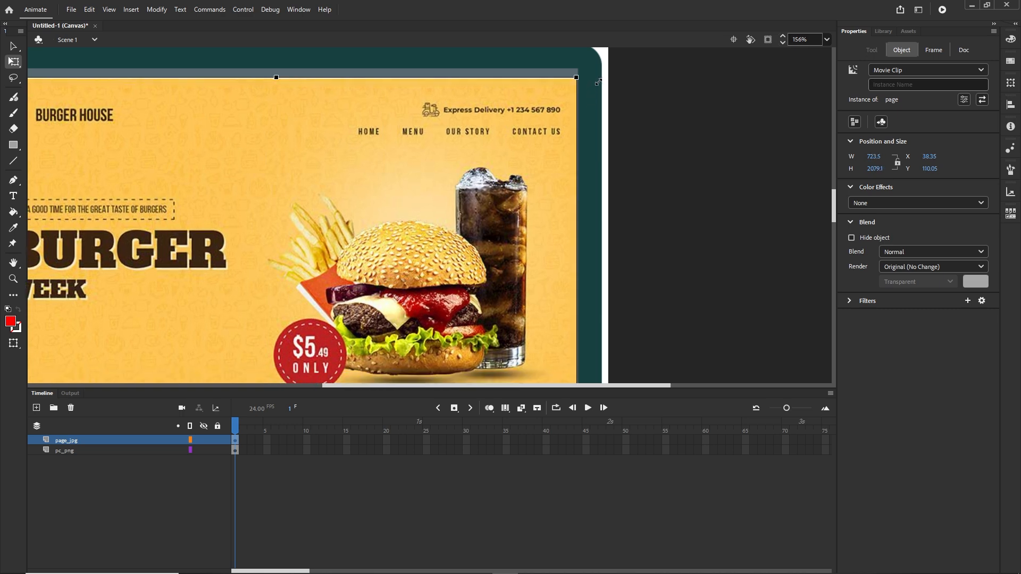
pyautogui.moveTo(416, 163); pyautogui.dragTo(562, 155)
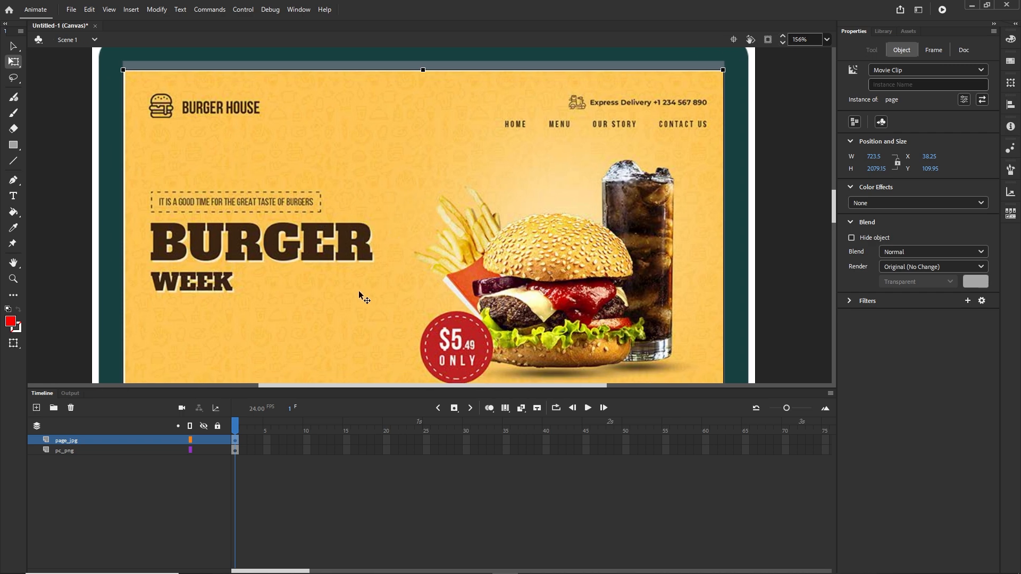
pyautogui.click(14, 47)
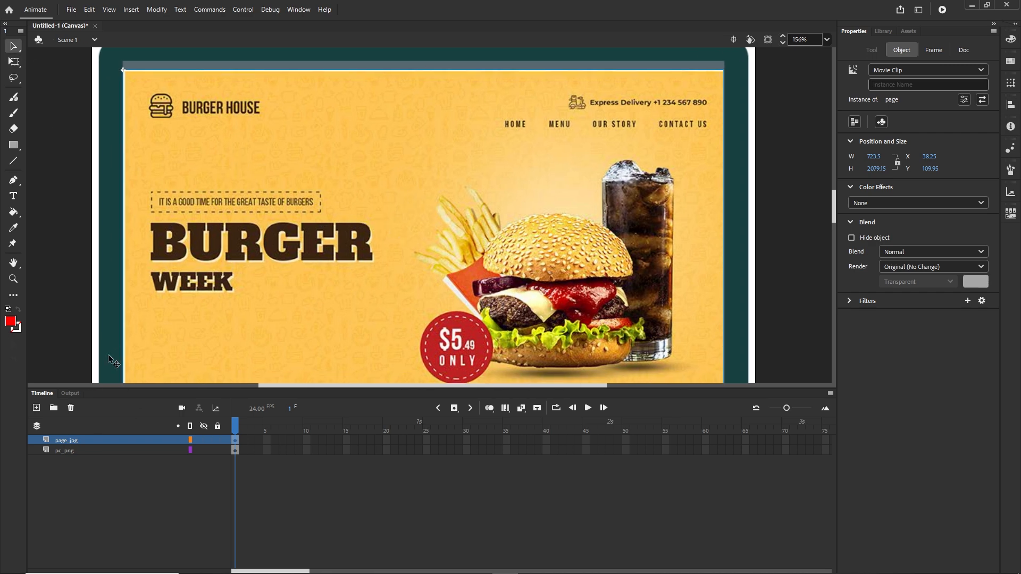
# - Lock the page clip's width and height proportions and set its width to 722.95 px
pyautogui.click(153, 473)
pyautogui.click(367, 166)
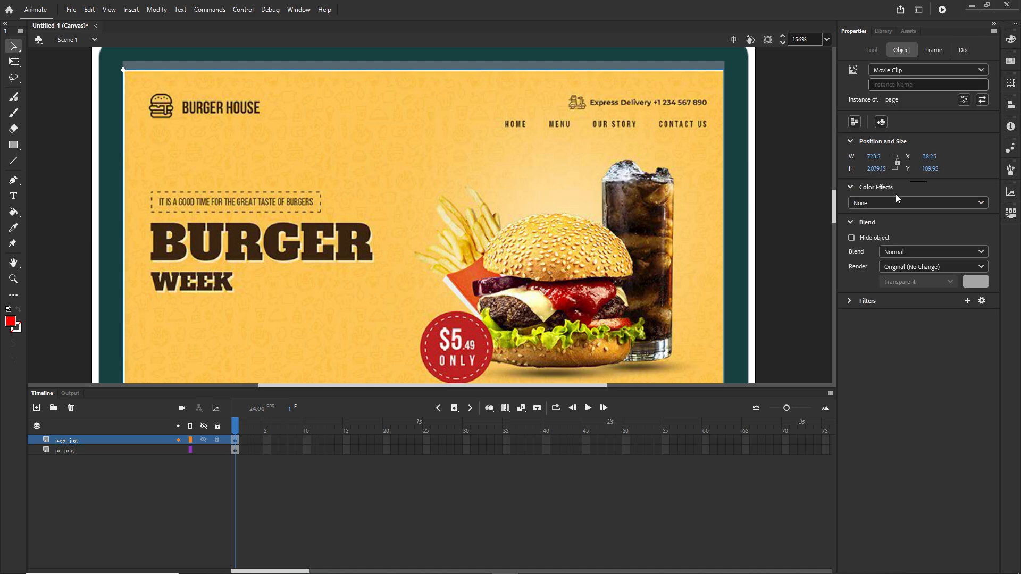
pyautogui.click(899, 163)
pyautogui.moveTo(870, 156); pyautogui.dragTo(852, 156)
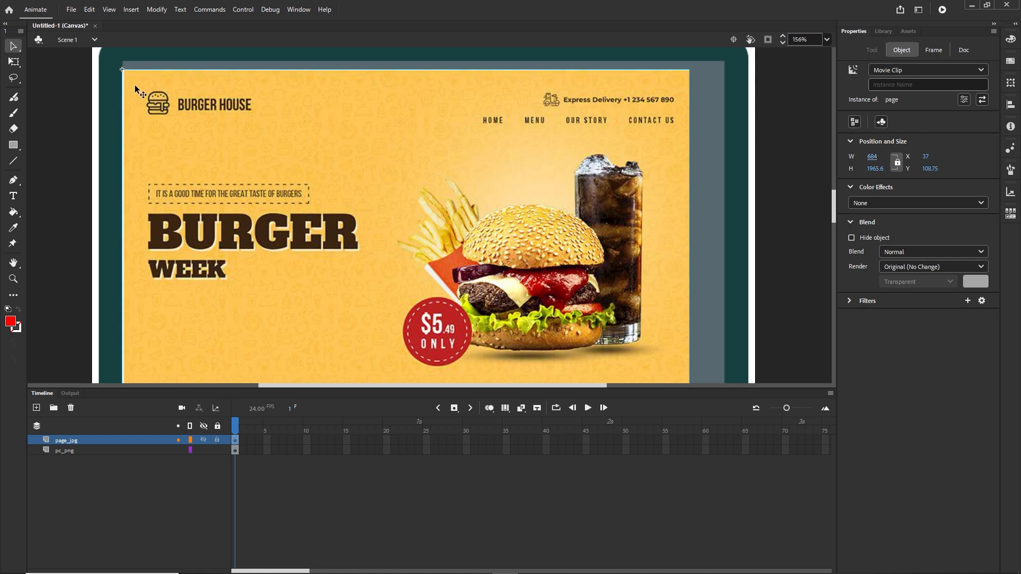
pyautogui.moveTo(218, 128); pyautogui.dragTo(233, 129)
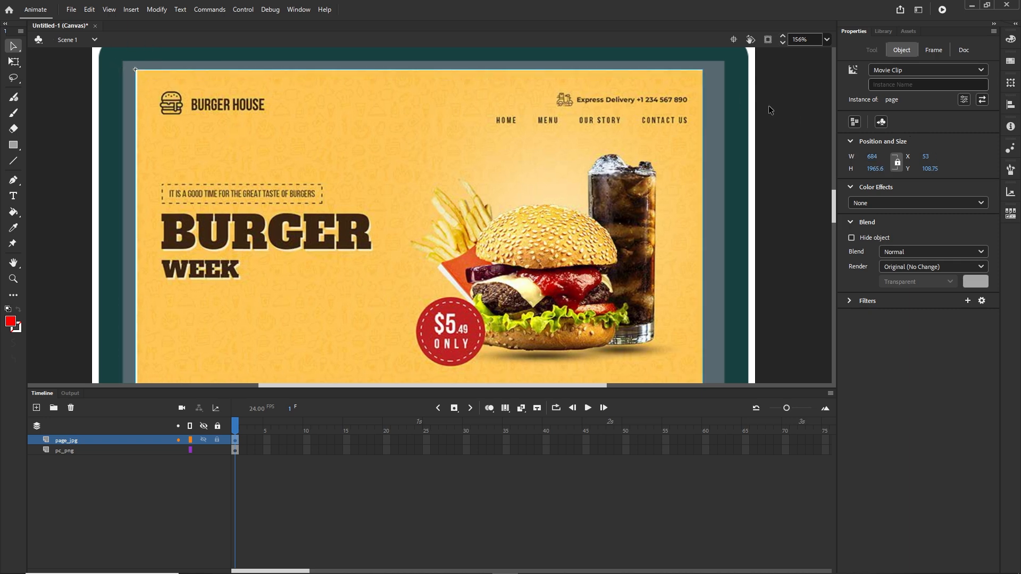
pyautogui.moveTo(872, 156); pyautogui.dragTo(896, 158)
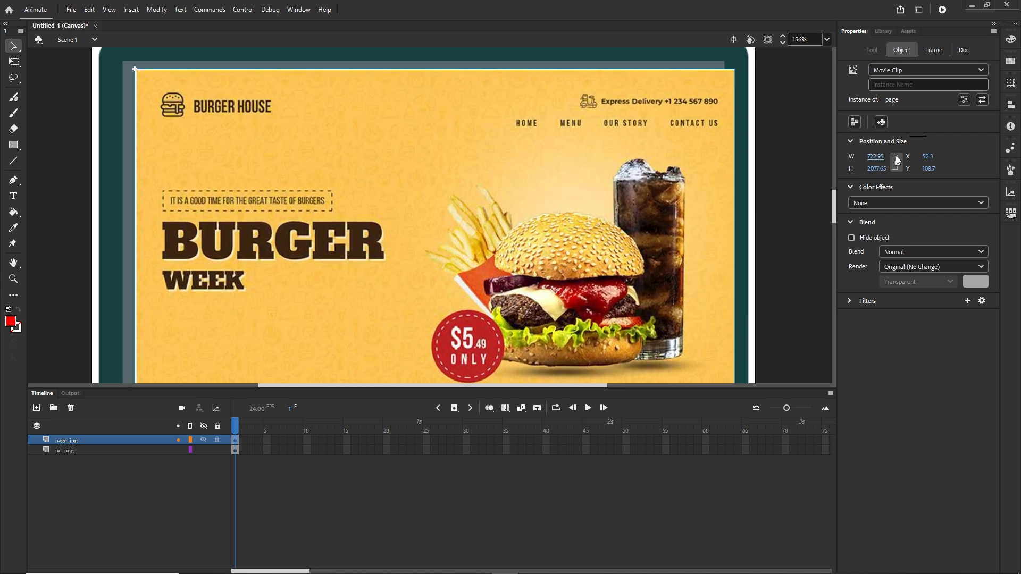
# - Align the page clip with the upper edge and sides of the monitor's screen at X 39.3, Y 98.7
pyautogui.moveTo(485, 128); pyautogui.dragTo(467, 129)
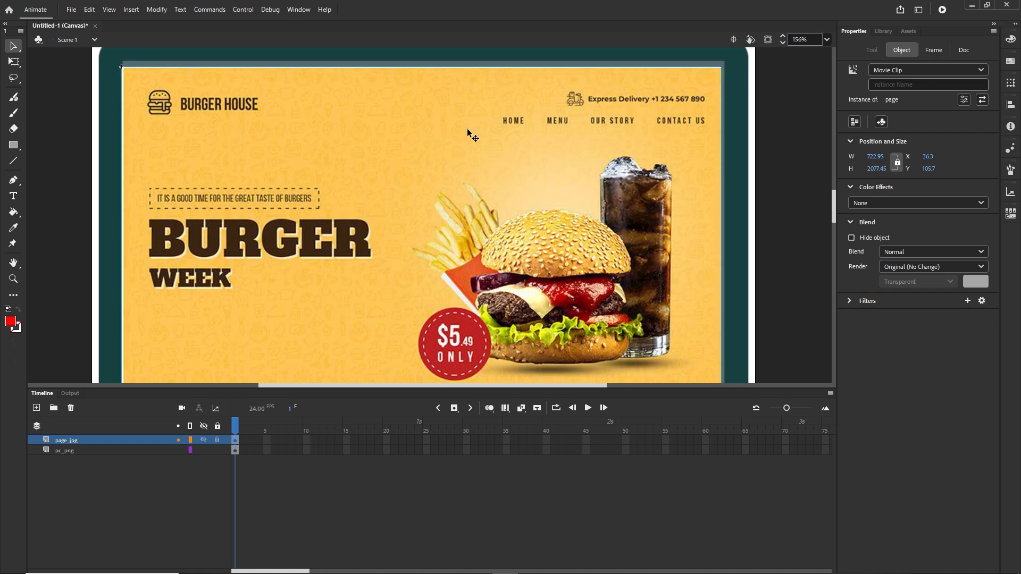
pyautogui.press('Right')
pyautogui.press('Right')
pyautogui.press('Right')
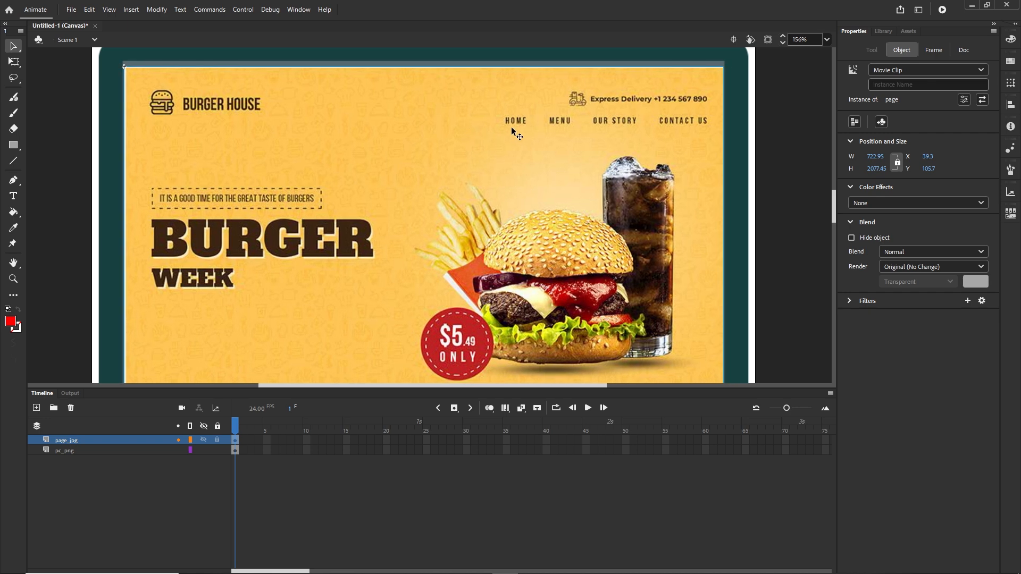
pyautogui.press('Up')
pyautogui.press('Up')
pyautogui.press('Up')
pyautogui.press('Up')
pyautogui.press('Up')
pyautogui.press('Up')
pyautogui.press('Up')
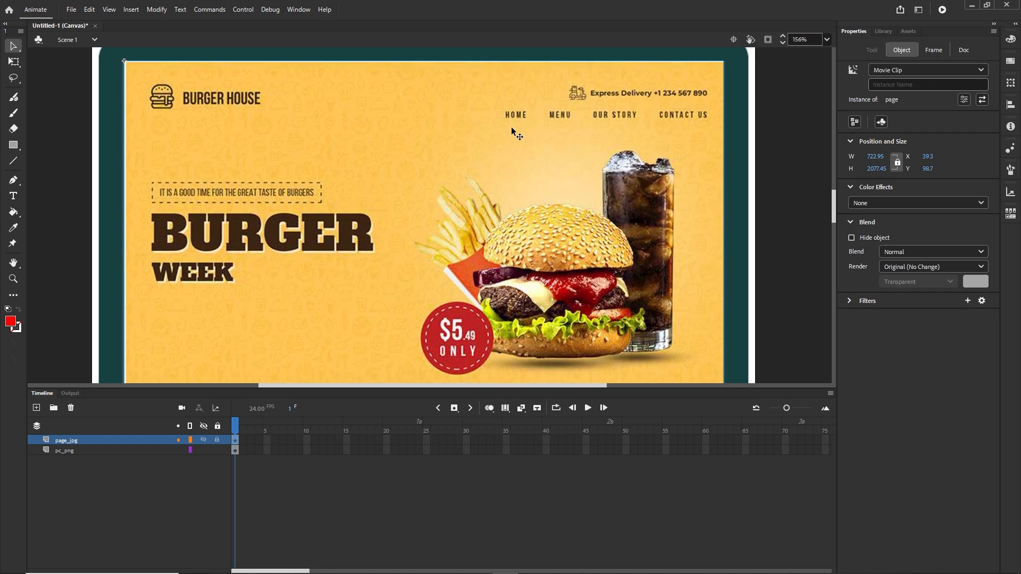
pyautogui.hotkey('ctrl', '1')
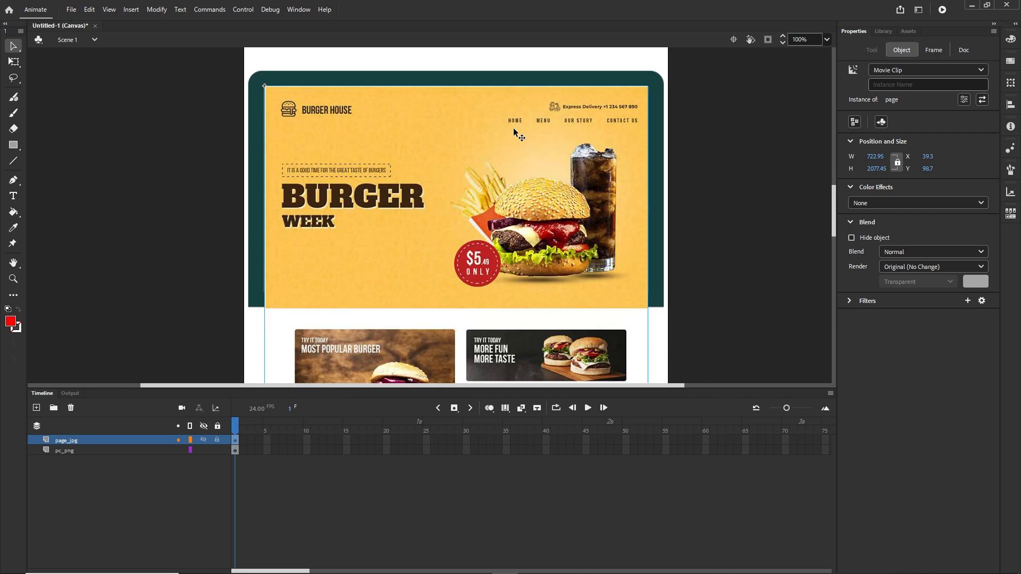
pyautogui.click(156, 490)
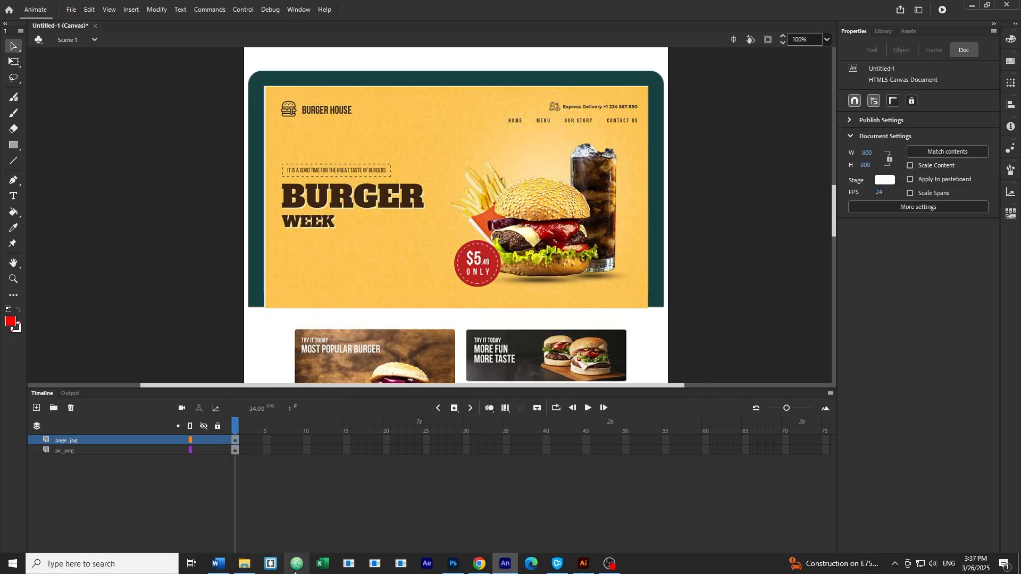
# - Extend the page_jpg and pc_png layers to frame 360 on the timeline
pyautogui.moveTo(271, 571); pyautogui.dragTo(596, 571)
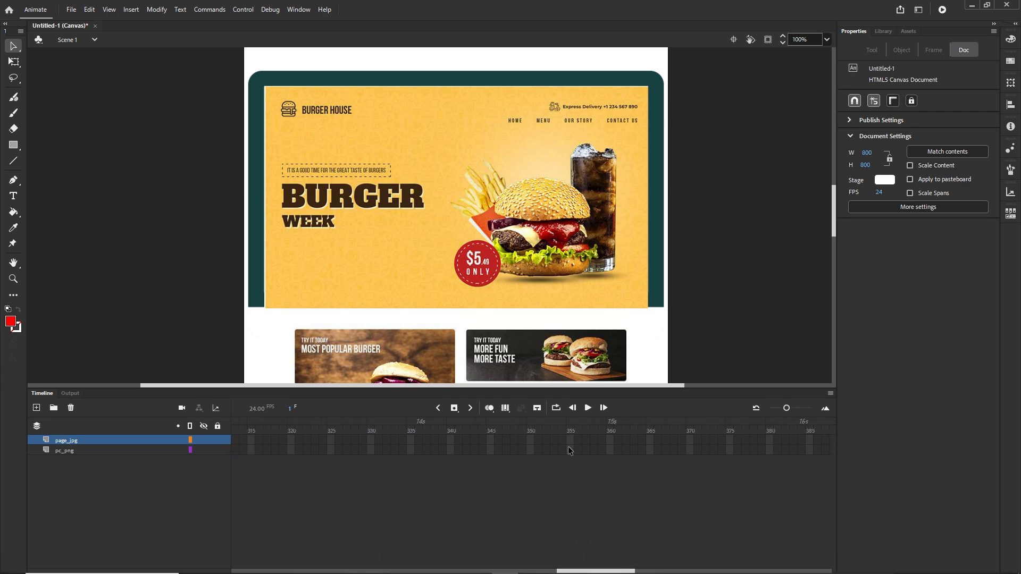
pyautogui.moveTo(611, 451); pyautogui.dragTo(607, 438)
pyautogui.press('F5')
pyautogui.click(576, 473)
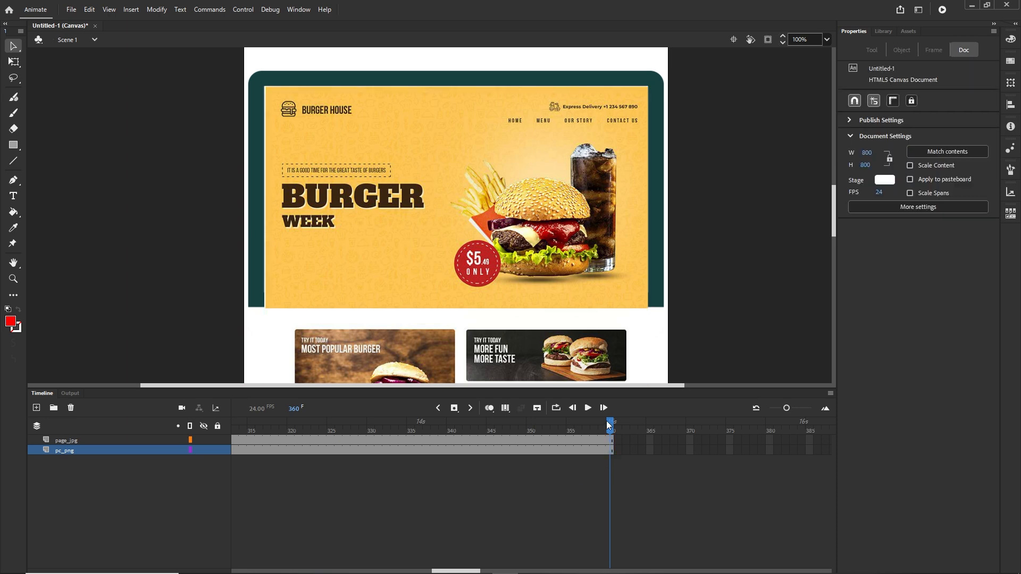
# - Insert a keyframe at frame 30 on the page_jpg layer to hold the page's starting position
pyautogui.moveTo(611, 425); pyautogui.dragTo(168, 442)
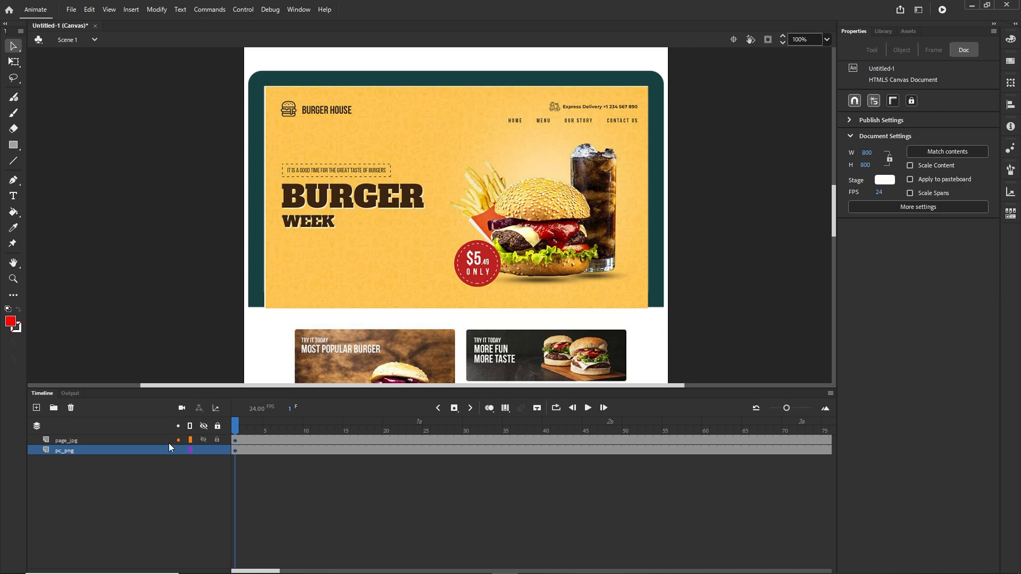
pyautogui.click(55, 442)
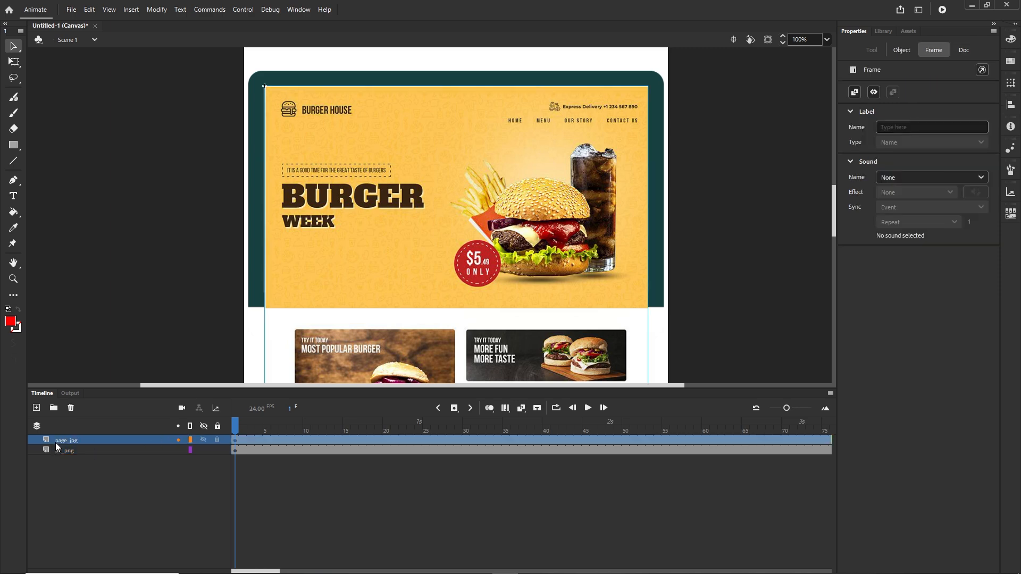
pyautogui.click(463, 437)
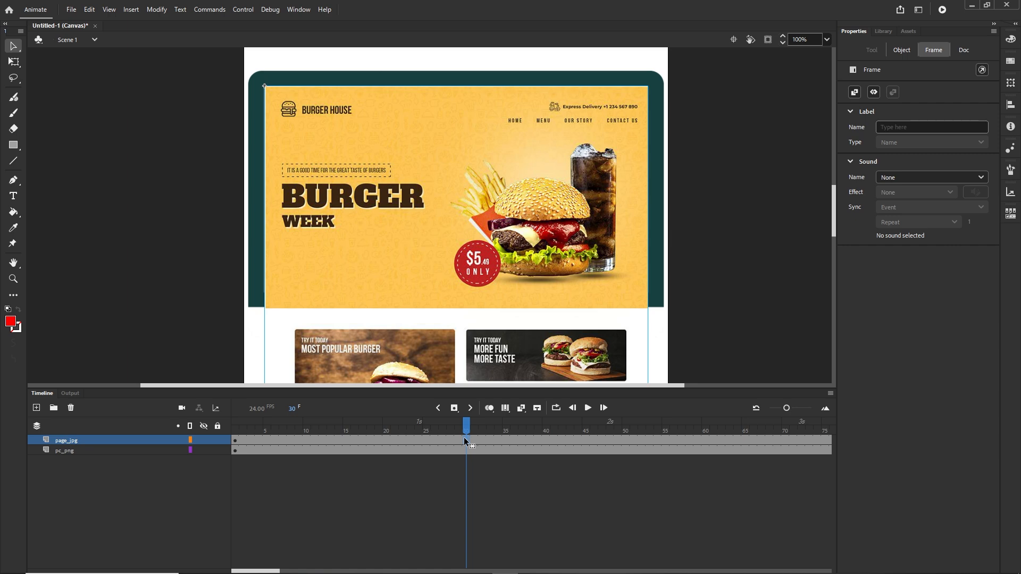
pyautogui.moveTo(466, 428)
pyautogui.mouseDown()
pyautogui.moveTo(235, 429)
pyautogui.moveTo(466, 437)
pyautogui.mouseUp()
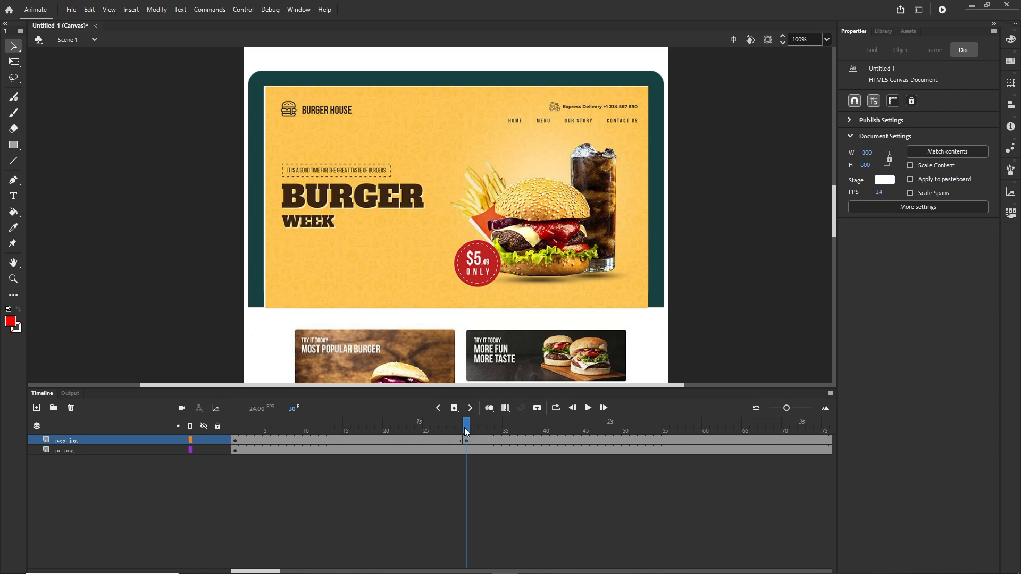
# - Insert a keyframe at frame 80 on the page_jpg layer
pyautogui.click(506, 429)
pyautogui.moveTo(275, 571); pyautogui.dragTo(288, 572)
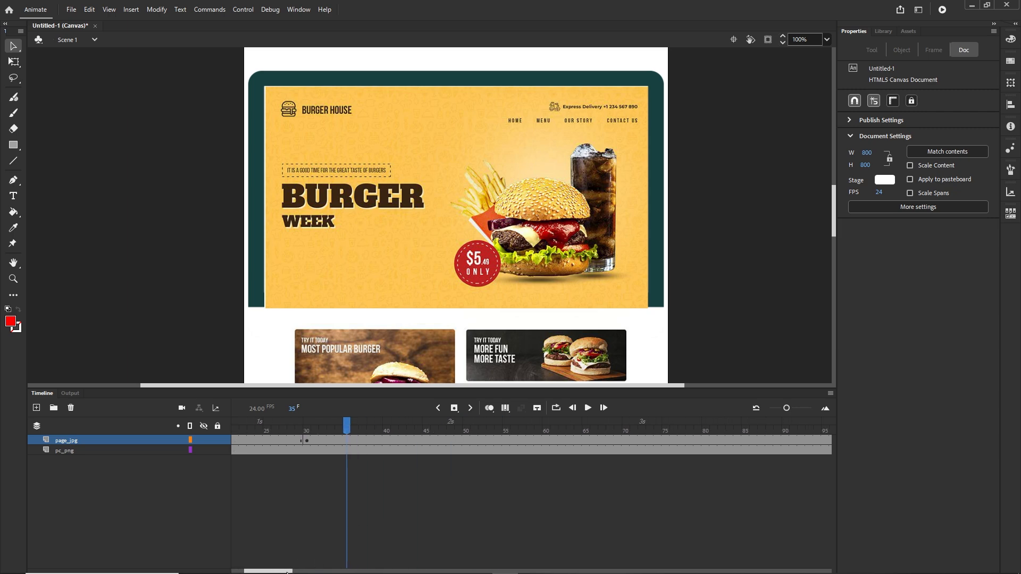
pyautogui.moveTo(348, 430); pyautogui.dragTo(633, 430)
pyautogui.click(705, 441)
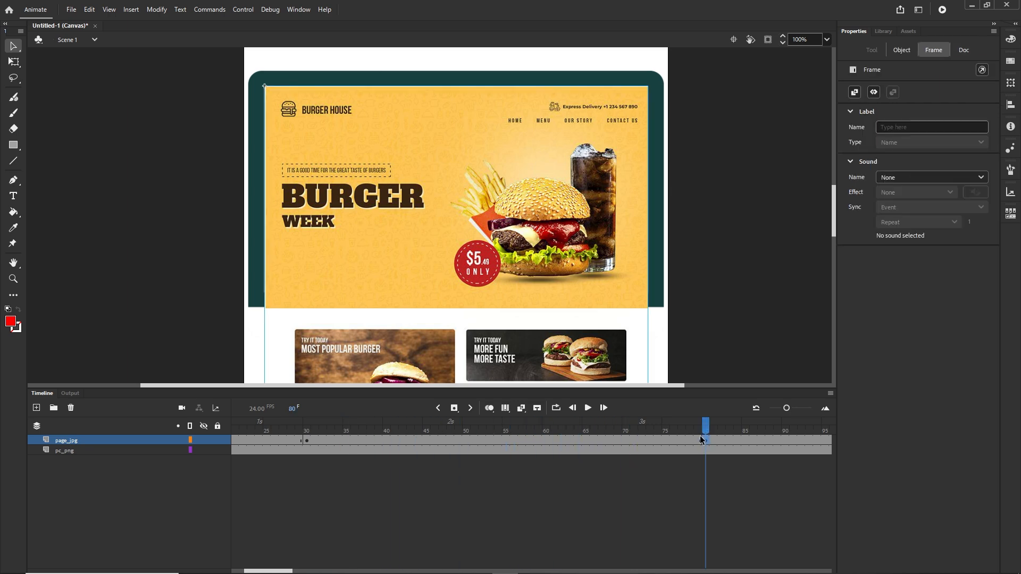
# - At frame 80, move the page straight up until the Choose & Enjoy section with its three burgers sits within the monitor's screen
pyautogui.hotkey('shift', 'Up')
pyautogui.hotkey('shift', 'Up')
pyautogui.hotkey('shift', 'Up')
pyautogui.hotkey('shift', 'Up')
pyautogui.hotkey('shift', 'Up')
pyautogui.hotkey('shift', 'Up')
pyautogui.hotkey('shift', 'Up')
pyautogui.hotkey('shift', 'Up')
pyautogui.hotkey('shift', 'Up')
pyautogui.hotkey('shift', 'Up')
pyautogui.hotkey('shift', 'Up')
pyautogui.hotkey('shift', 'Up')
pyautogui.hotkey('shift', 'Up')
pyautogui.hotkey('shift', 'Up')
pyautogui.hotkey('shift', 'Up')
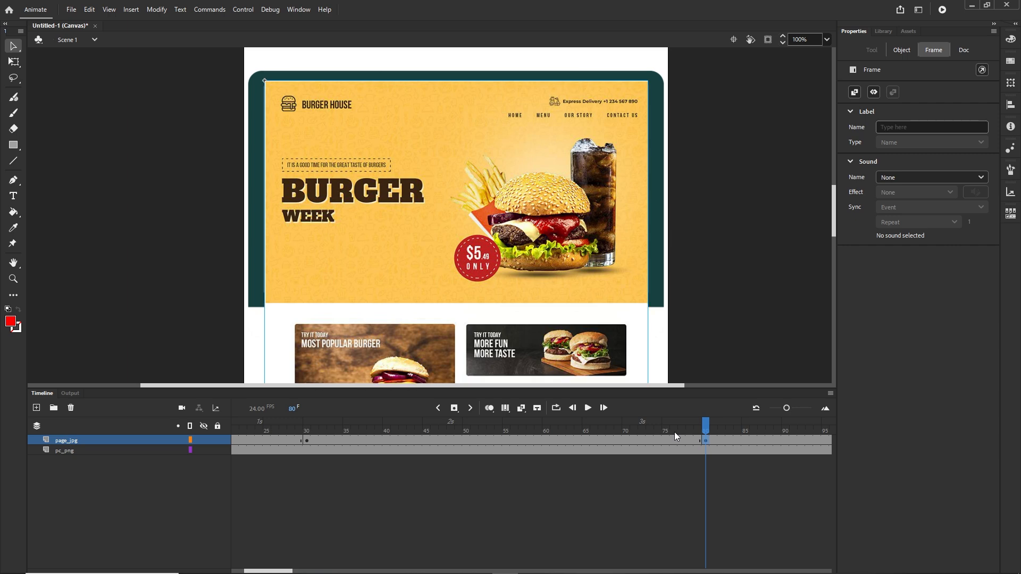
pyautogui.hotkey('shift', 'Up')
pyautogui.hotkey('shift', 'Up')
pyautogui.hotkey('shift', 'Up')
pyautogui.hotkey('shift', 'Up')
pyautogui.hotkey('shift', 'Up')
pyautogui.hotkey('shift', 'Up')
pyautogui.hotkey('shift', 'Up')
pyautogui.hotkey('shift', 'Up')
pyautogui.hotkey('shift', 'Up')
pyautogui.hotkey('shift', 'Up')
pyautogui.hotkey('shift', 'Up')
pyautogui.hotkey('shift', 'Up')
pyautogui.hotkey('shift', 'Up')
pyautogui.hotkey('shift', 'Up')
pyautogui.hotkey('shift', 'Up')
pyautogui.hotkey('shift', 'Up')
pyautogui.hotkey('shift', 'Up')
pyautogui.hotkey('shift', 'Up')
pyautogui.hotkey('shift', 'Up')
pyautogui.hotkey('shift', 'Up')
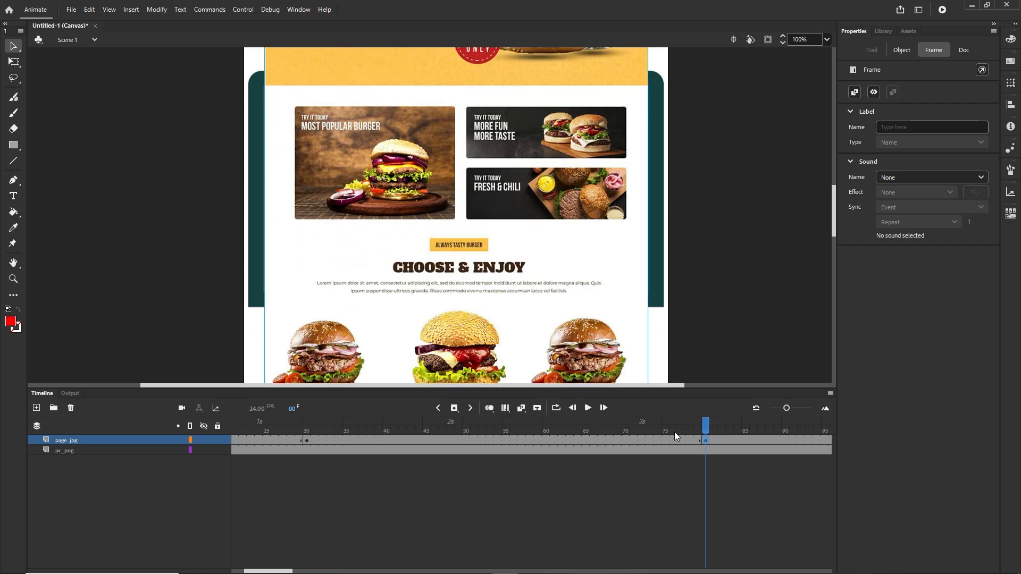
pyautogui.hotkey('shift', 'Up')
pyautogui.hotkey('shift', 'Up')
pyautogui.hotkey('shift', 'Up')
pyautogui.hotkey('shift', 'Up')
pyautogui.hotkey('shift', 'Up')
pyautogui.hotkey('shift', 'Up')
pyautogui.hotkey('shift', 'Up')
pyautogui.hotkey('shift', 'Up')
pyautogui.hotkey('shift', 'Up')
pyautogui.hotkey('shift', 'Up')
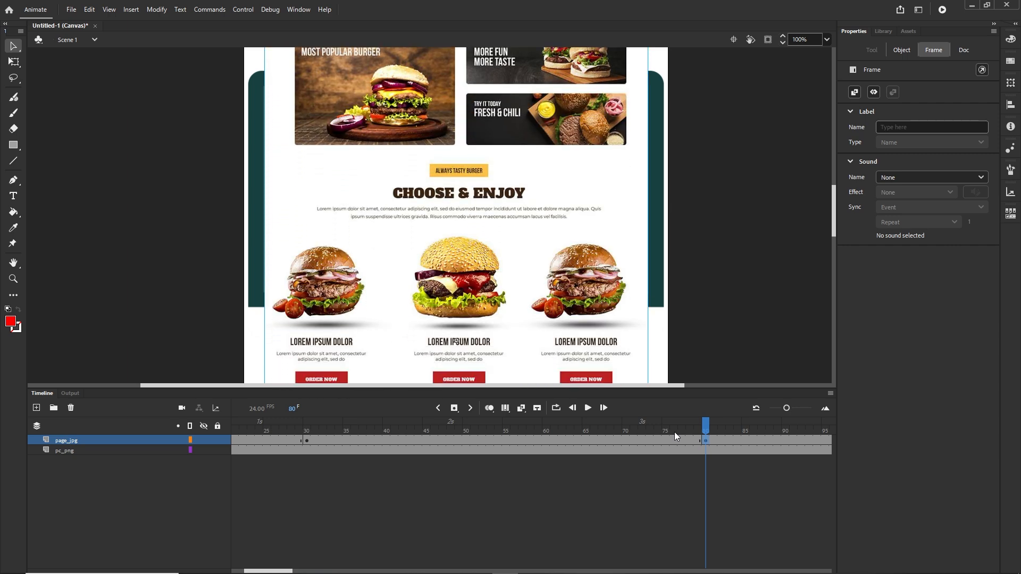
pyautogui.hotkey('shift', 'Up')
pyautogui.hotkey('shift', 'Up')
pyautogui.hotkey('shift', 'Up')
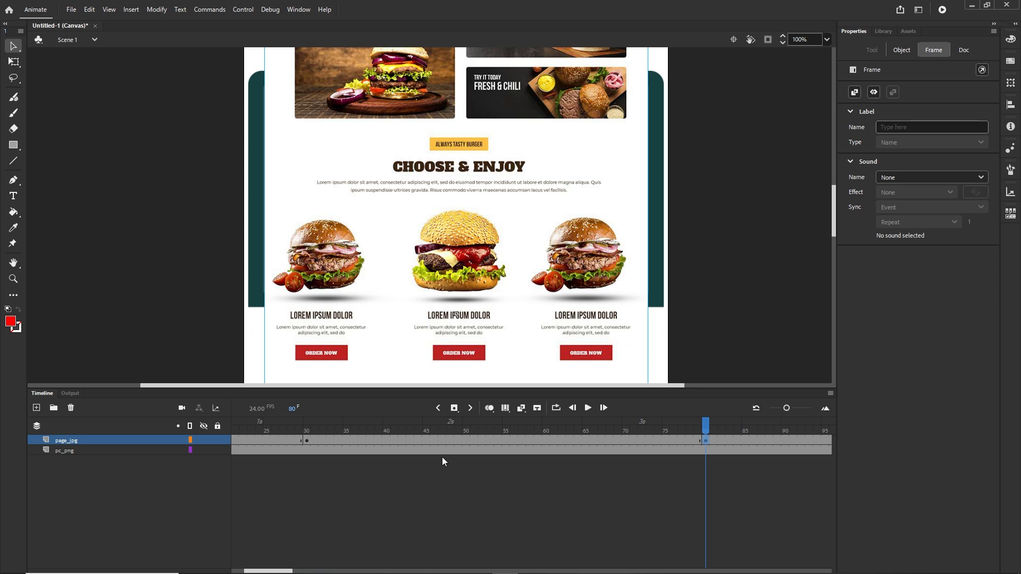
# - Create a classic tween between frames 30 and 80 on the page_jpg layer and scrub through it to check the scroll
pyautogui.click(457, 442)
pyautogui.rightClick(457, 442)
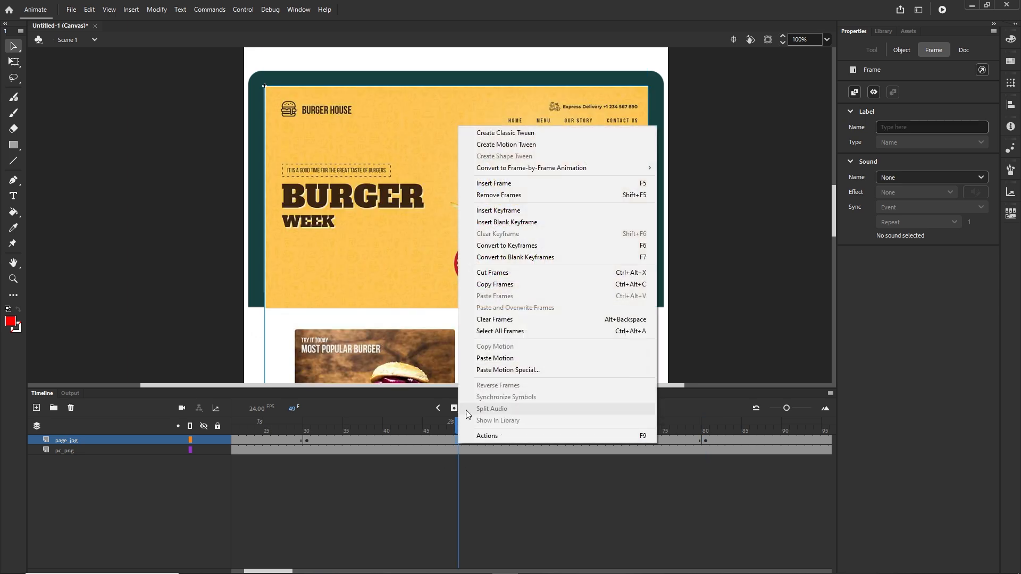
pyautogui.click(491, 137)
pyautogui.click(530, 474)
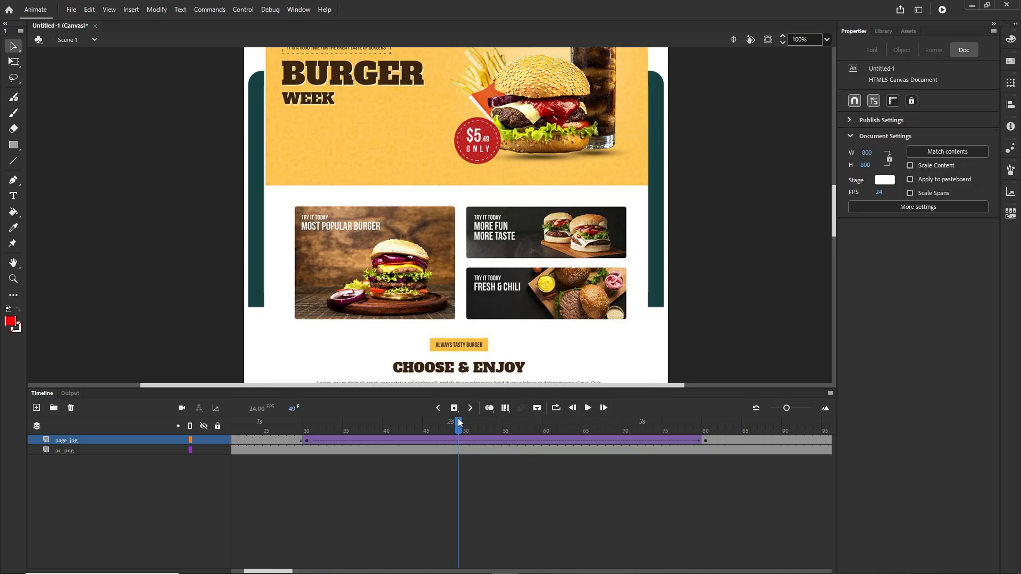
pyautogui.moveTo(457, 418); pyautogui.dragTo(698, 421)
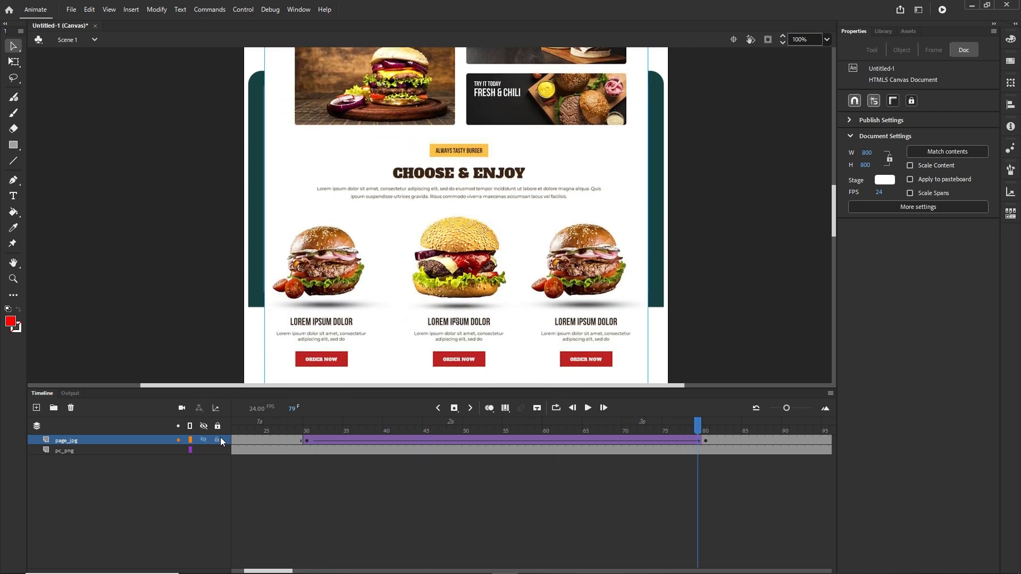
# - Insert a keyframe at frame 110 on the page_jpg layer so the page pauses after frame 80
pyautogui.moveTo(289, 571); pyautogui.dragTo(321, 572)
pyautogui.moveTo(316, 423); pyautogui.dragTo(323, 425)
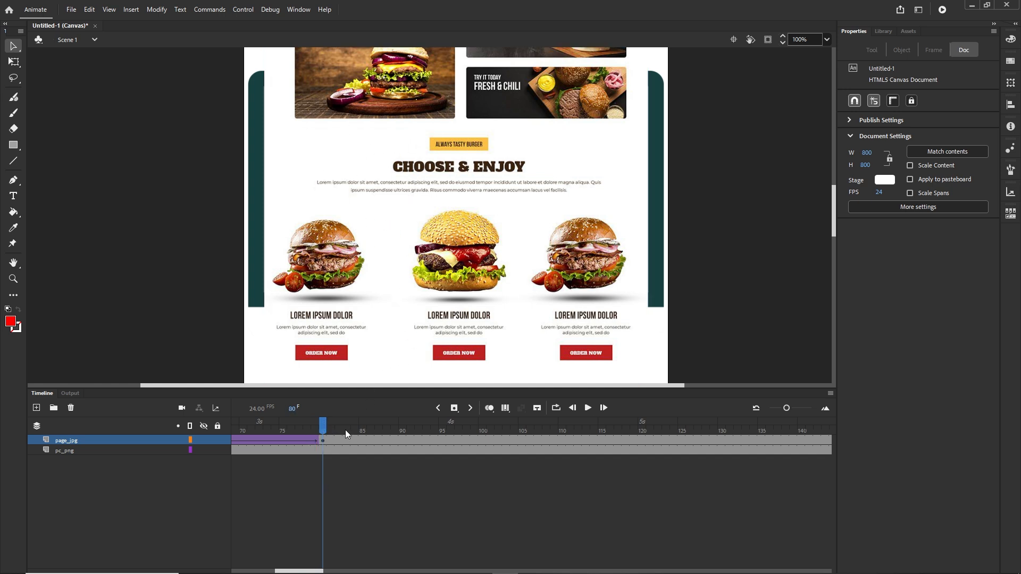
pyautogui.moveTo(323, 425); pyautogui.dragTo(558, 438)
pyautogui.click(562, 441)
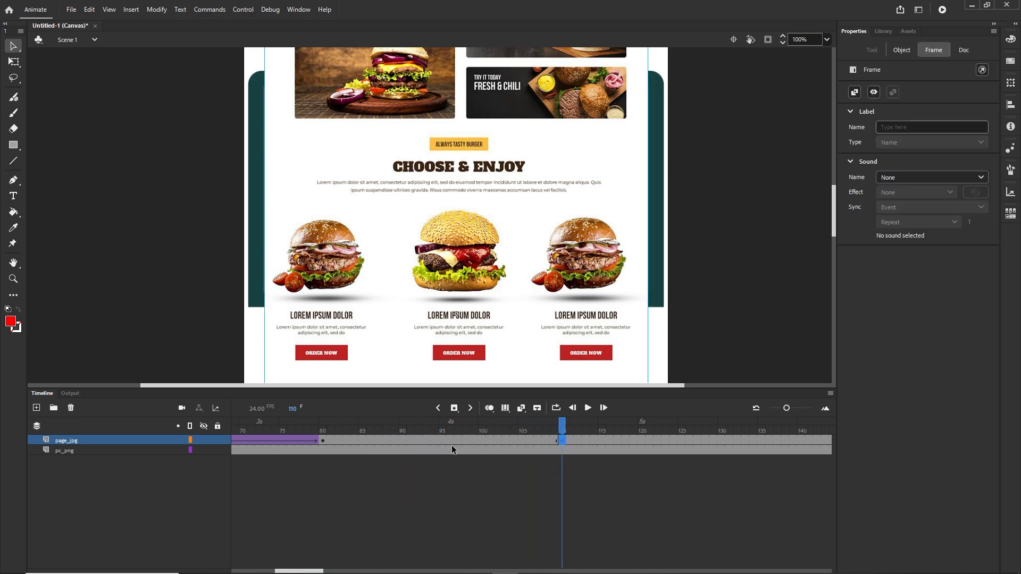
pyautogui.press('F6')
# - Insert a keyframe at frame 160 on the page_jpg layer
pyautogui.moveTo(319, 571); pyautogui.dragTo(340, 572)
pyautogui.moveTo(259, 425); pyautogui.dragTo(315, 425)
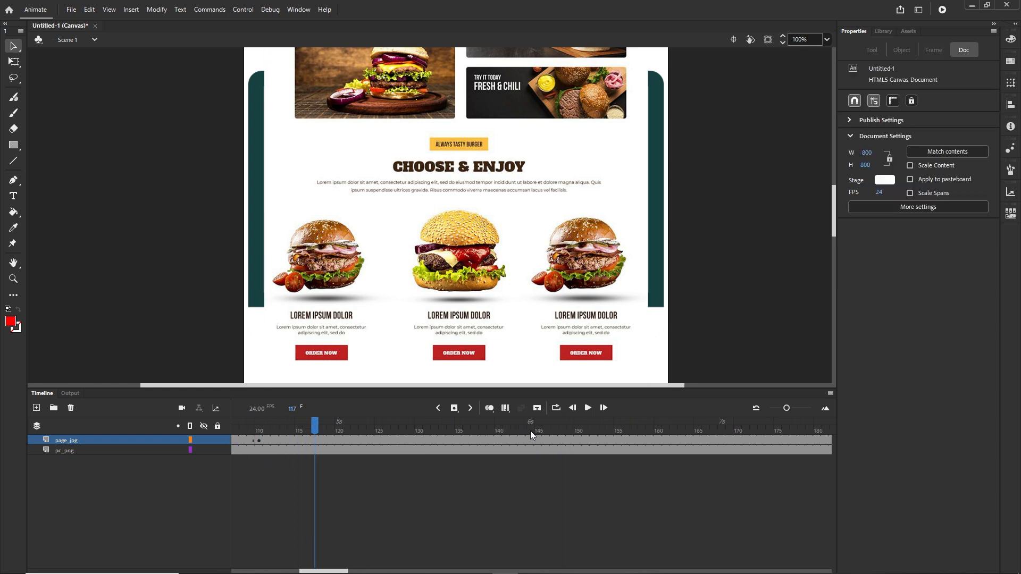
pyautogui.click(660, 442)
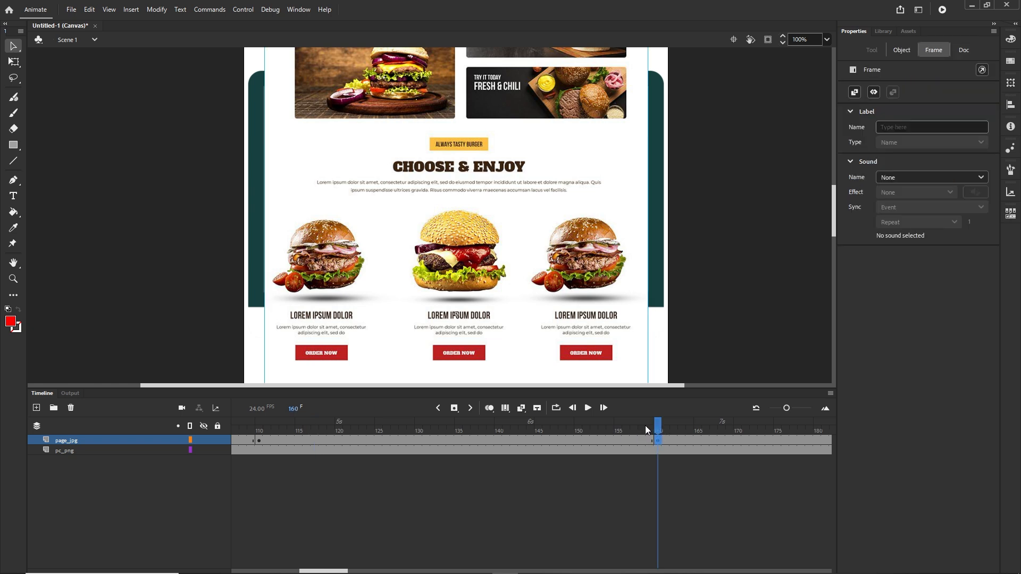
# - At frame 160, move the page straight up until the Upcoming Events and Book Your Table sections sit within the monitor's screen
pyautogui.hotkey('shift', 'Up')
pyautogui.hotkey('shift', 'Up')
pyautogui.hotkey('shift', 'Up')
pyautogui.hotkey('shift', 'Up')
pyautogui.hotkey('shift', 'Up')
pyautogui.hotkey('shift', 'Up')
pyautogui.hotkey('shift', 'Up')
pyautogui.hotkey('shift', 'Up')
pyautogui.hotkey('shift', 'Up')
pyautogui.hotkey('shift', 'Up')
pyautogui.hotkey('shift', 'Up')
pyautogui.hotkey('shift', 'Up')
pyautogui.hotkey('shift', 'Up')
pyautogui.hotkey('shift', 'Up')
pyautogui.hotkey('shift', 'Up')
pyautogui.hotkey('shift', 'Up')
pyautogui.hotkey('shift', 'Up')
pyautogui.hotkey('shift', 'Up')
pyautogui.hotkey('shift', 'Up')
pyautogui.hotkey('shift', 'Up')
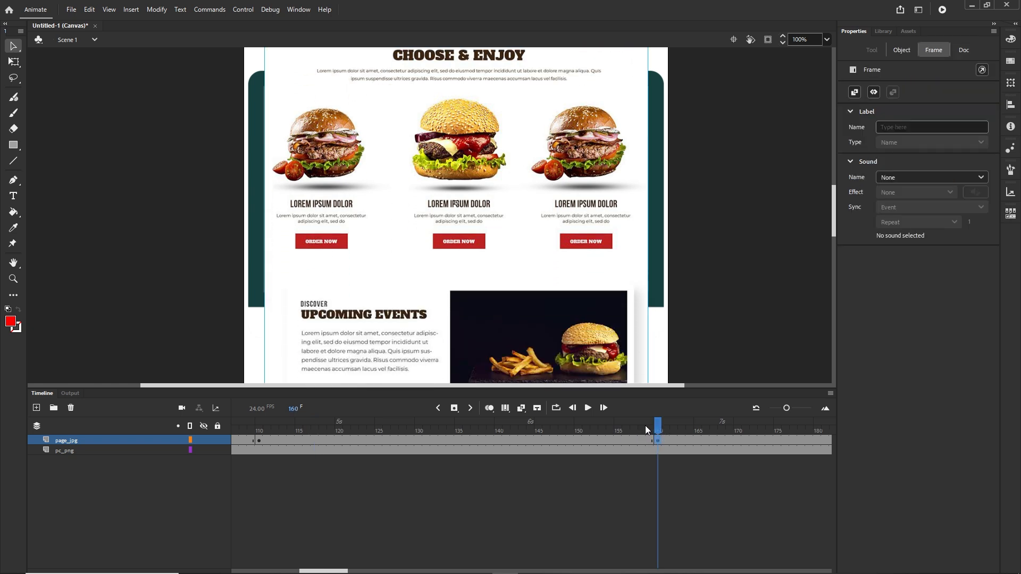
pyautogui.hotkey('shift', 'Up')
pyautogui.hotkey('shift', 'Up')
pyautogui.hotkey('shift', 'Up')
pyautogui.hotkey('shift', 'Up')
pyautogui.hotkey('shift', 'Up')
pyautogui.hotkey('shift', 'Up')
pyautogui.hotkey('shift', 'Up')
pyautogui.hotkey('shift', 'Up')
pyautogui.hotkey('shift', 'Up')
pyautogui.hotkey('shift', 'Up')
pyautogui.hotkey('shift', 'Up')
pyautogui.hotkey('shift', 'Up')
pyautogui.hotkey('shift', 'Up')
pyautogui.hotkey('shift', 'Up')
pyautogui.hotkey('shift', 'Up')
pyautogui.hotkey('shift', 'Up')
pyautogui.hotkey('shift', 'Up')
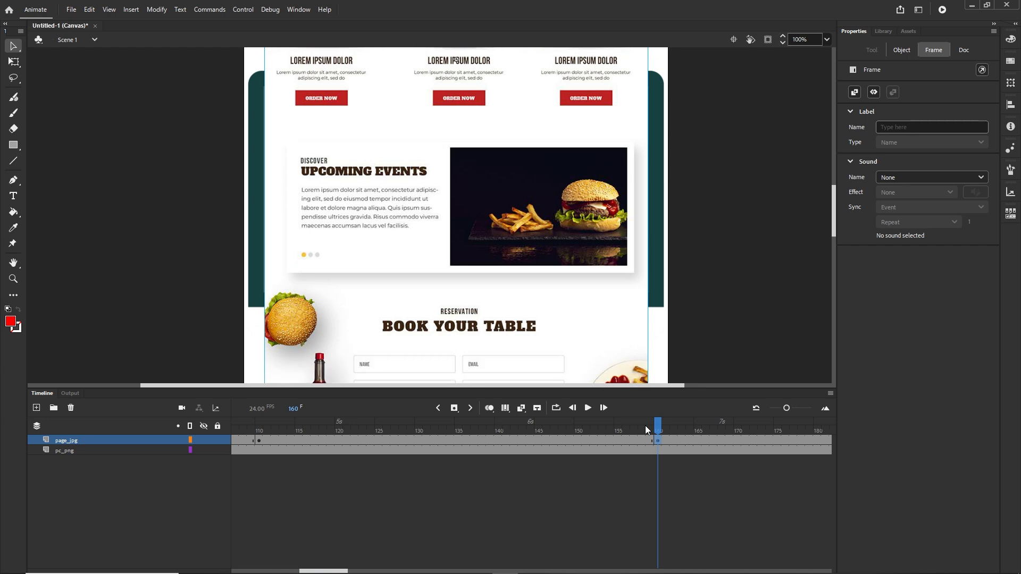
pyautogui.hotkey('shift', 'Up')
pyautogui.hotkey('shift', 'Up')
pyautogui.hotkey('shift', 'Up')
pyautogui.hotkey('shift', 'Up')
pyautogui.hotkey('shift', 'Up')
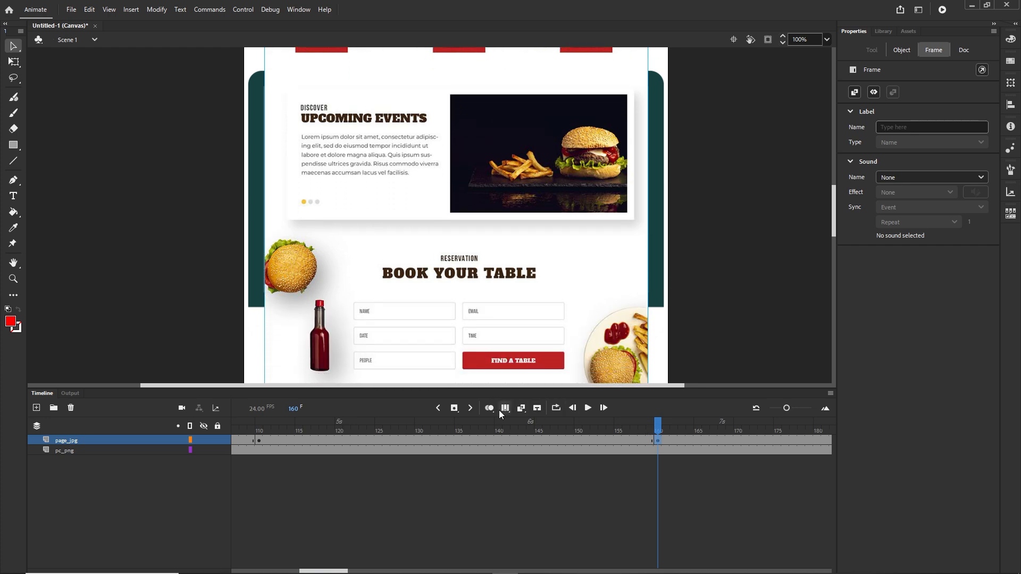
# - Create a classic tween between frames 110 and 160 on the page_jpg layer and play it back
pyautogui.click(450, 439)
pyautogui.rightClick(450, 439)
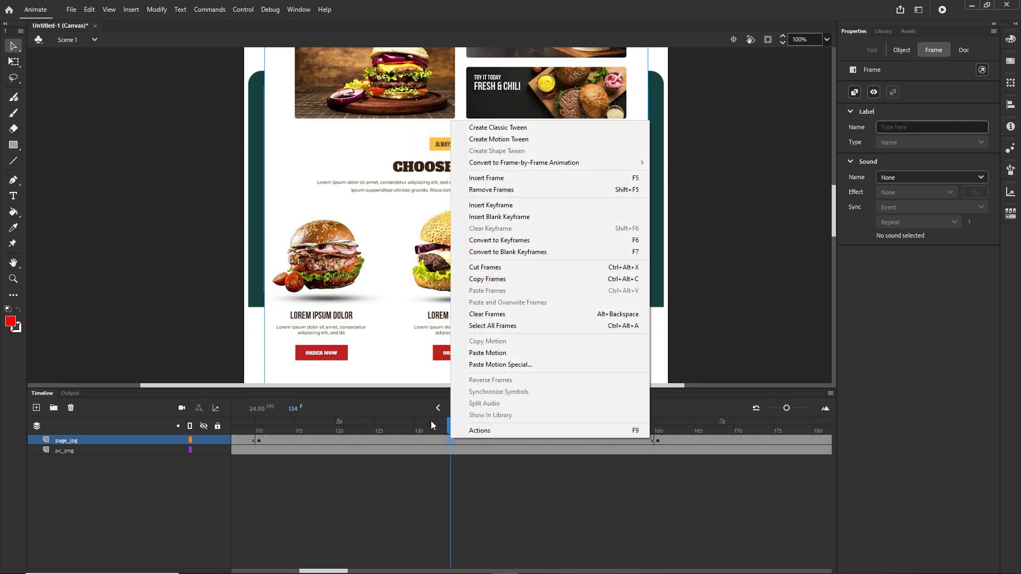
pyautogui.click(505, 130)
pyautogui.press('Return')
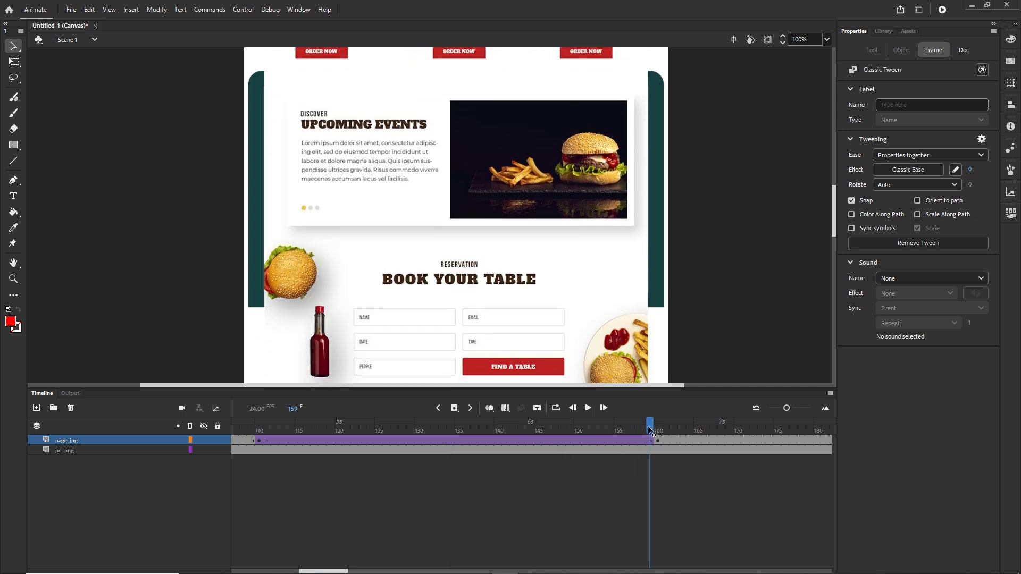
# - Insert a keyframe at frame 190 on the page_jpg layer so the page pauses after frame 160
pyautogui.moveTo(341, 570); pyautogui.dragTo(364, 571)
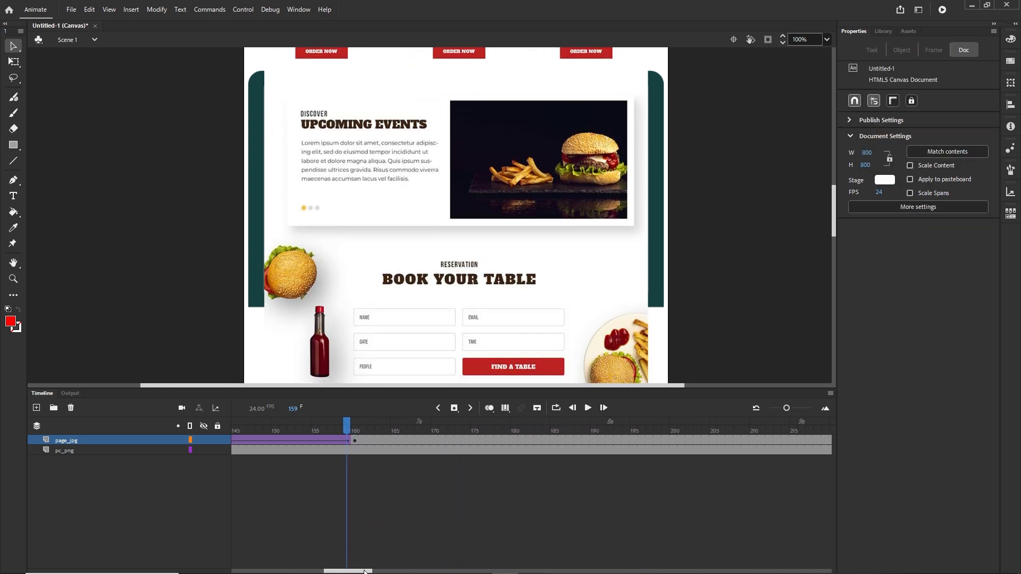
pyautogui.click(594, 440)
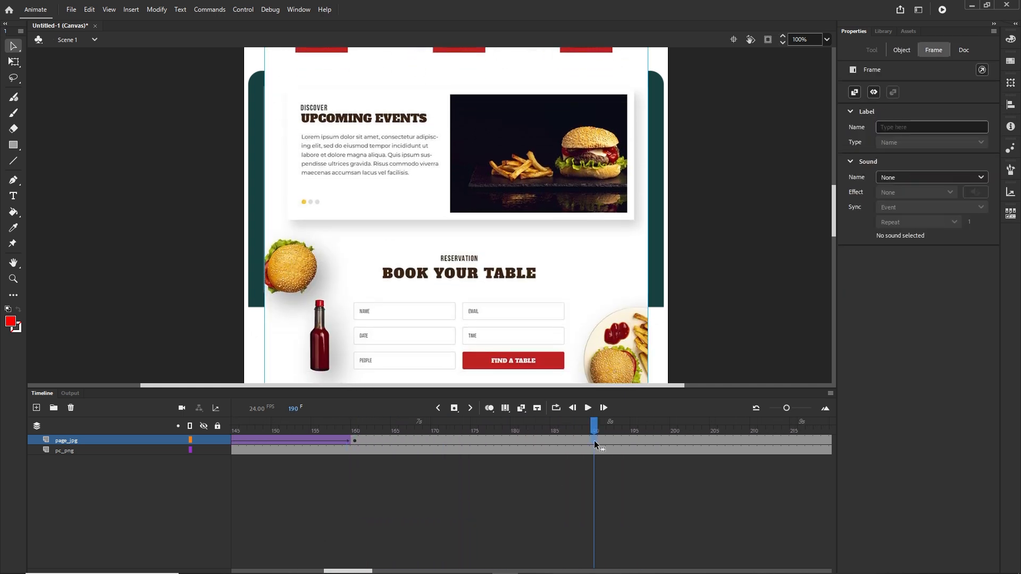
pyautogui.click(373, 565)
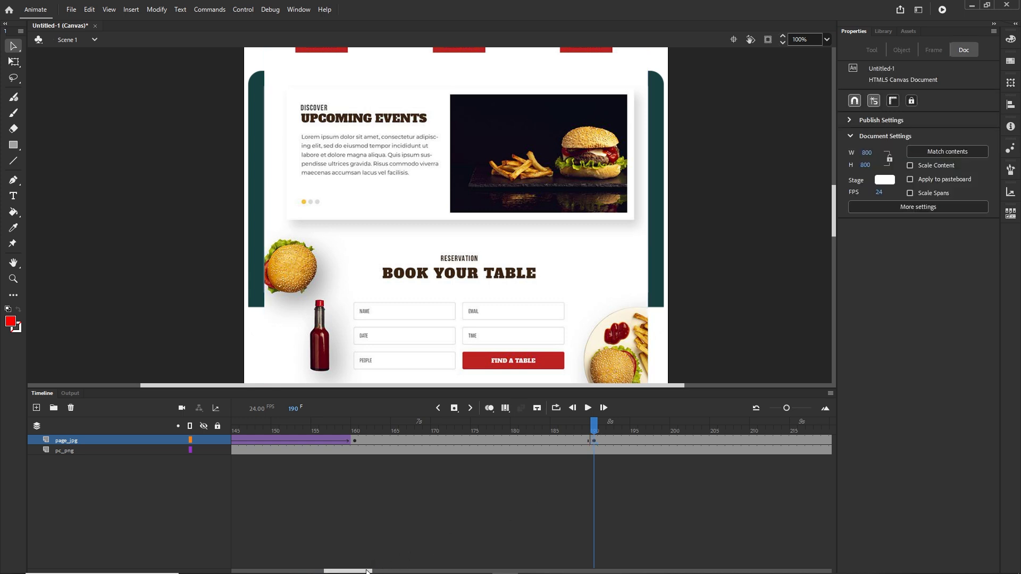
# - Insert a keyframe at frame 240 on page_jpg and move the page up until its dark footer sits in the lower part of the monitor's screen
pyautogui.moveTo(378, 571); pyautogui.dragTo(393, 572)
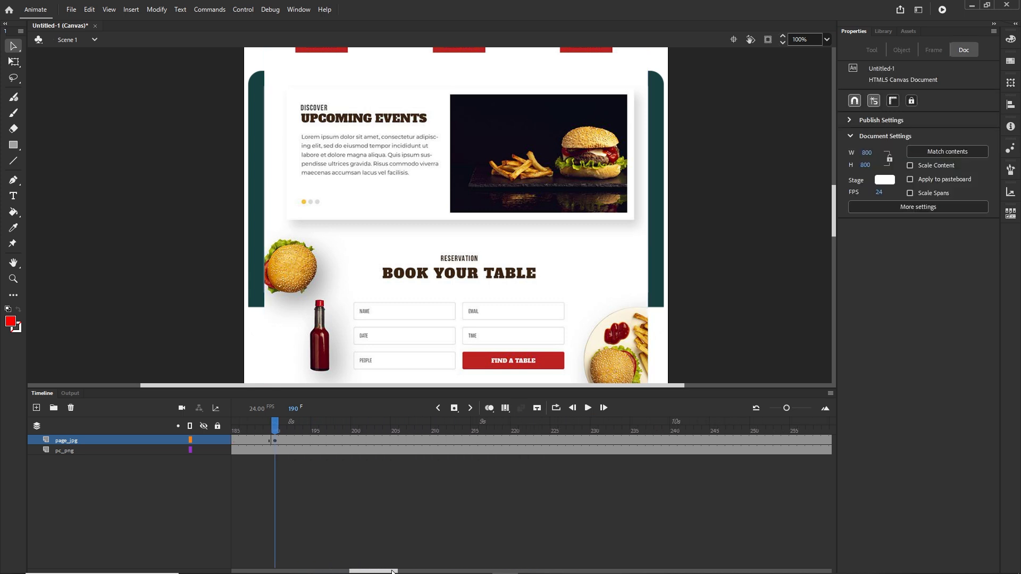
pyautogui.click(674, 441)
pyautogui.hotkey('shift', 'Up')
pyautogui.hotkey('shift', 'Up')
pyautogui.hotkey('shift', 'Up')
pyautogui.hotkey('shift', 'Up')
pyautogui.hotkey('shift', 'Up')
pyautogui.hotkey('shift', 'Up')
pyautogui.hotkey('shift', 'Up')
pyautogui.hotkey('shift', 'Up')
pyautogui.hotkey('shift', 'Up')
pyautogui.hotkey('shift', 'Up')
pyautogui.hotkey('shift', 'Up')
pyautogui.hotkey('shift', 'Up')
pyautogui.hotkey('shift', 'Up')
pyautogui.hotkey('shift', 'Up')
pyautogui.hotkey('shift', 'Up')
pyautogui.hotkey('shift', 'Up')
pyautogui.hotkey('shift', 'Up')
pyautogui.hotkey('shift', 'Up')
pyautogui.hotkey('shift', 'Up')
pyautogui.hotkey('shift', 'Up')
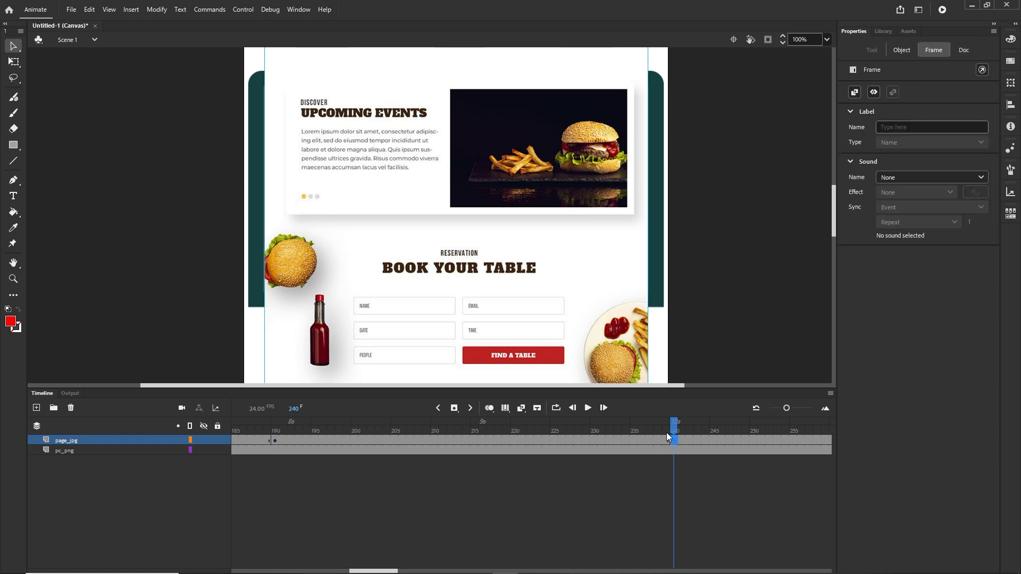
pyautogui.hotkey('shift', 'Up')
pyautogui.hotkey('shift', 'Up')
pyautogui.hotkey('shift', 'Up')
pyautogui.hotkey('shift', 'Up')
pyautogui.hotkey('shift', 'Up')
pyautogui.hotkey('shift', 'Up')
pyautogui.hotkey('shift', 'Up')
pyautogui.hotkey('shift', 'Up')
pyautogui.hotkey('shift', 'Up')
pyautogui.hotkey('shift', 'Up')
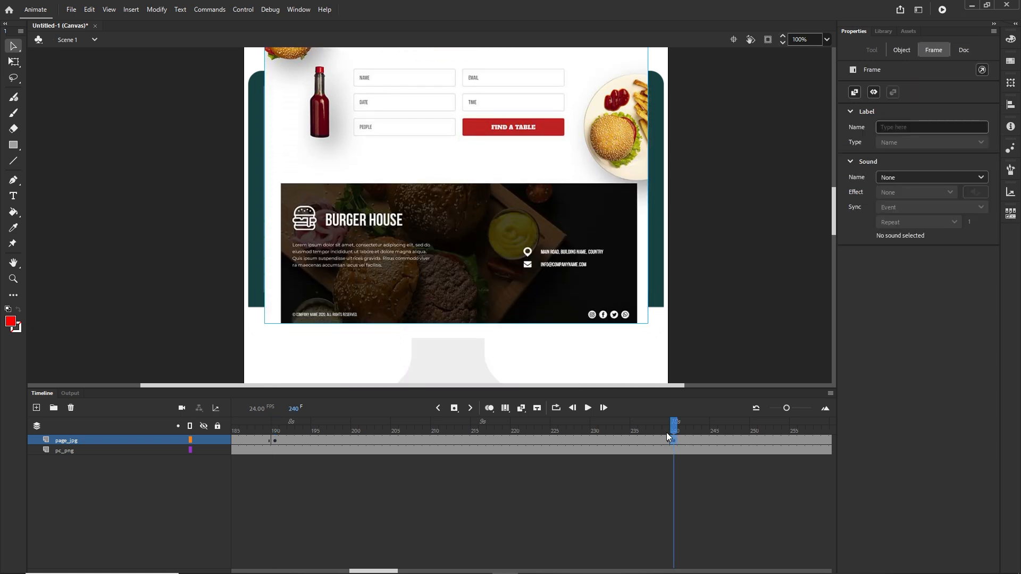
pyautogui.hotkey('shift', 'Down')
pyautogui.hotkey('shift', 'Down')
pyautogui.hotkey('shift', 'Down')
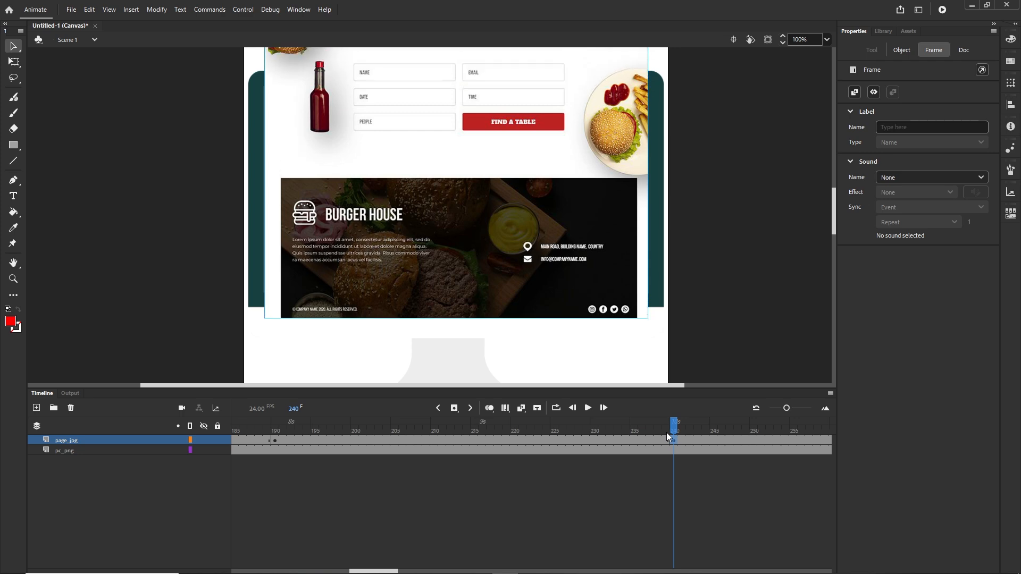
# - Create a classic tween between frames 190 and 240 on the page_jpg layer
pyautogui.click(453, 441)
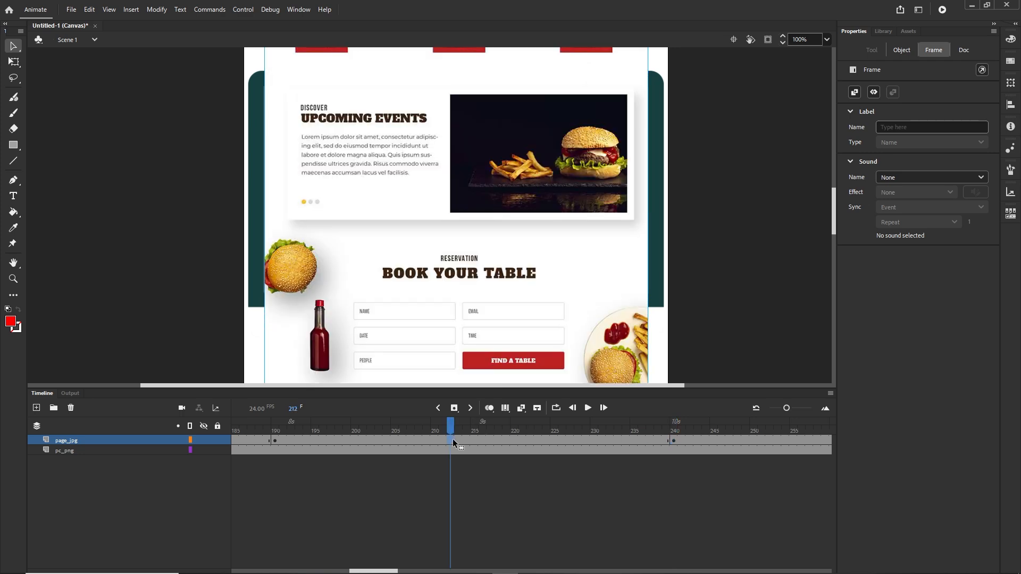
pyautogui.rightClick(451, 439)
pyautogui.click(481, 133)
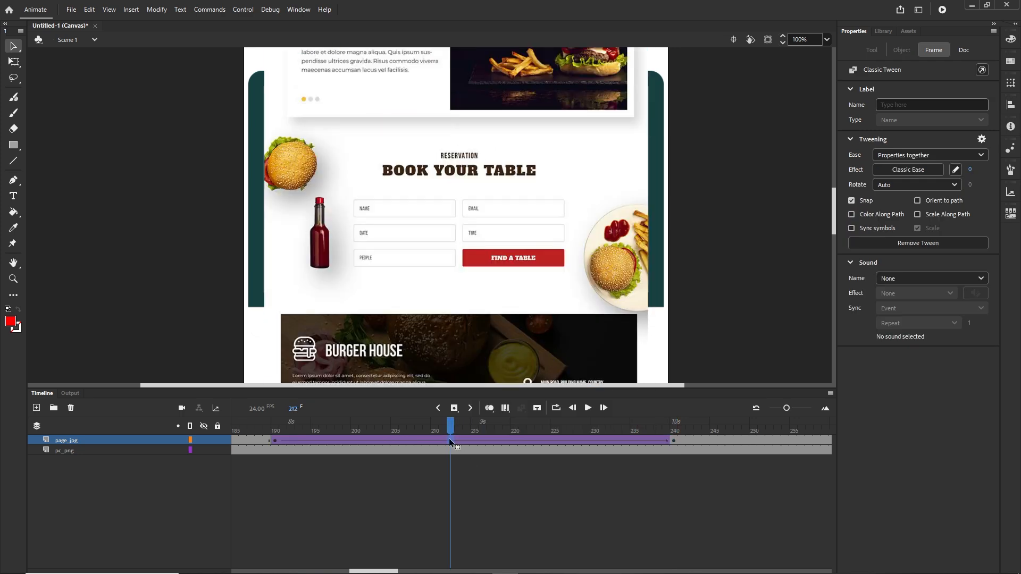
# - Rewind to frame 1, test the scrolling animation in the browser, and return to the timeline in Animate
pyautogui.moveTo(457, 429); pyautogui.dragTo(146, 431)
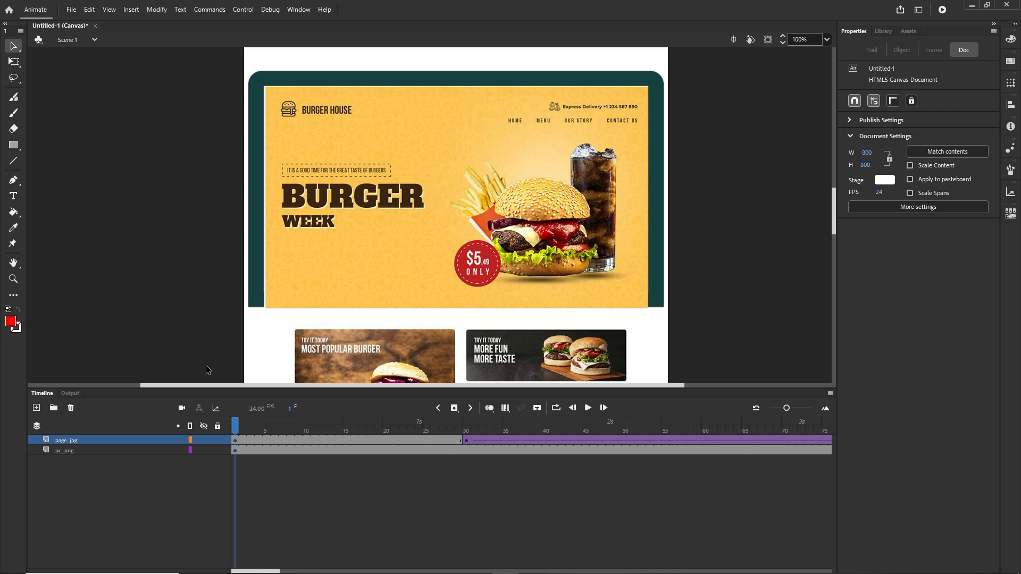
pyautogui.hotkey('ctrl', 'Return')
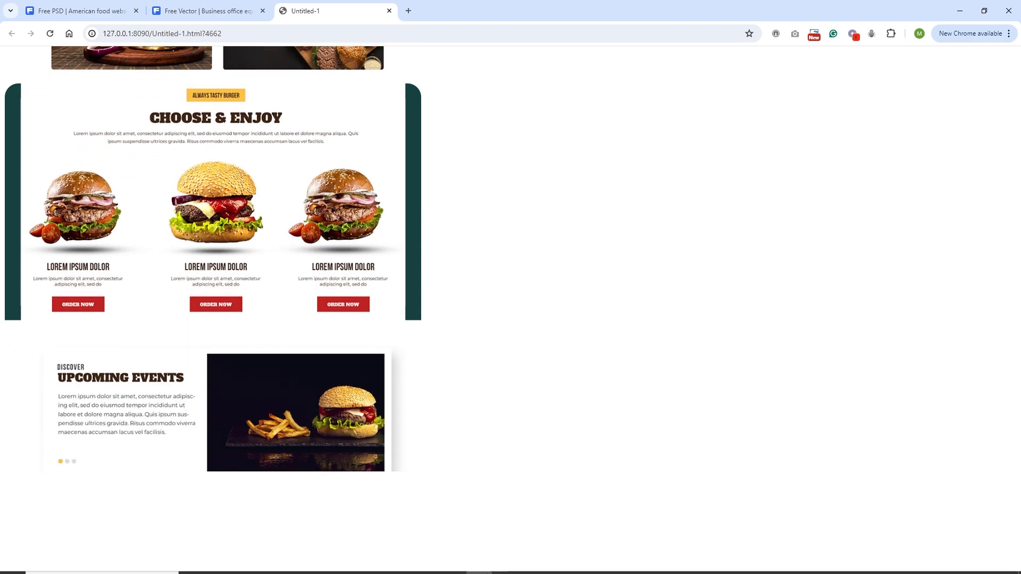
pyautogui.click(505, 564)
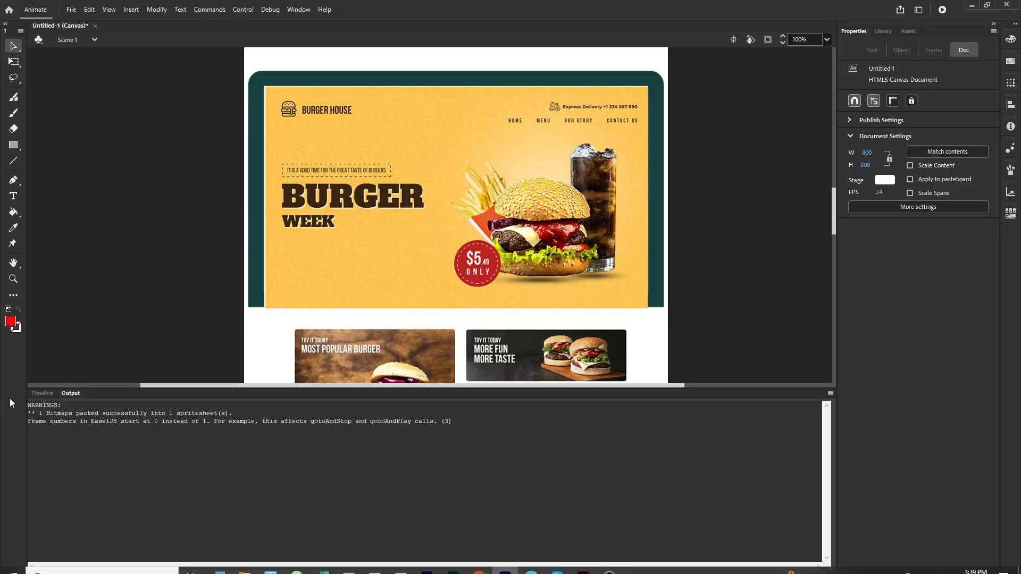
pyautogui.click(38, 394)
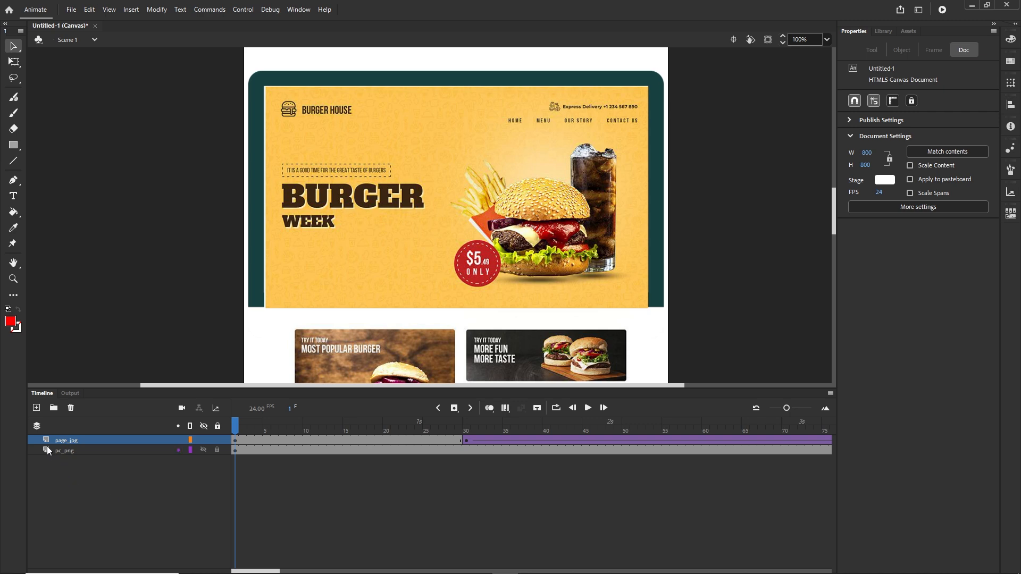
# - Add a new layer named mask above page_jpg, and hide the page_jpg layer
pyautogui.click(37, 409)
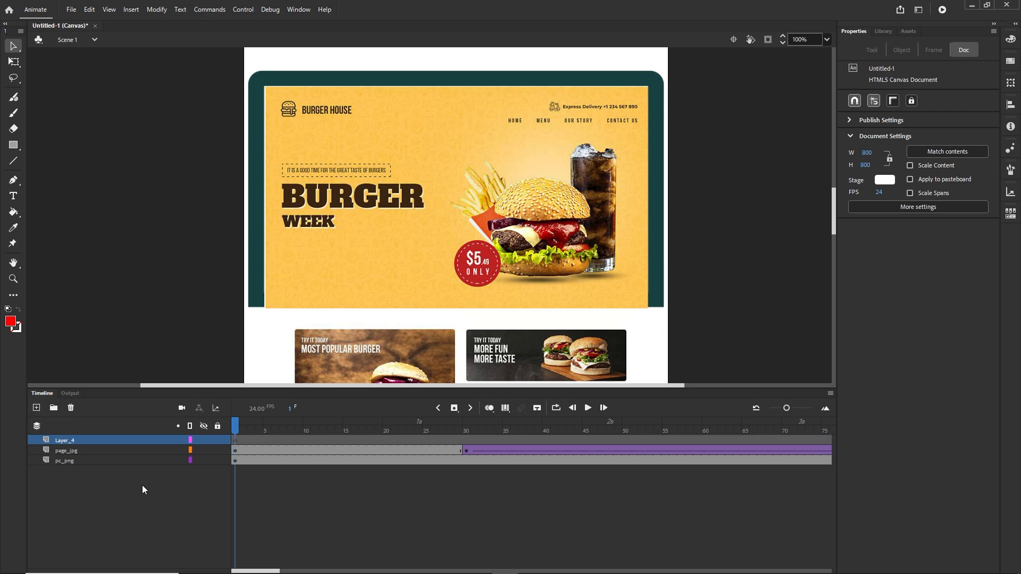
pyautogui.click(203, 450)
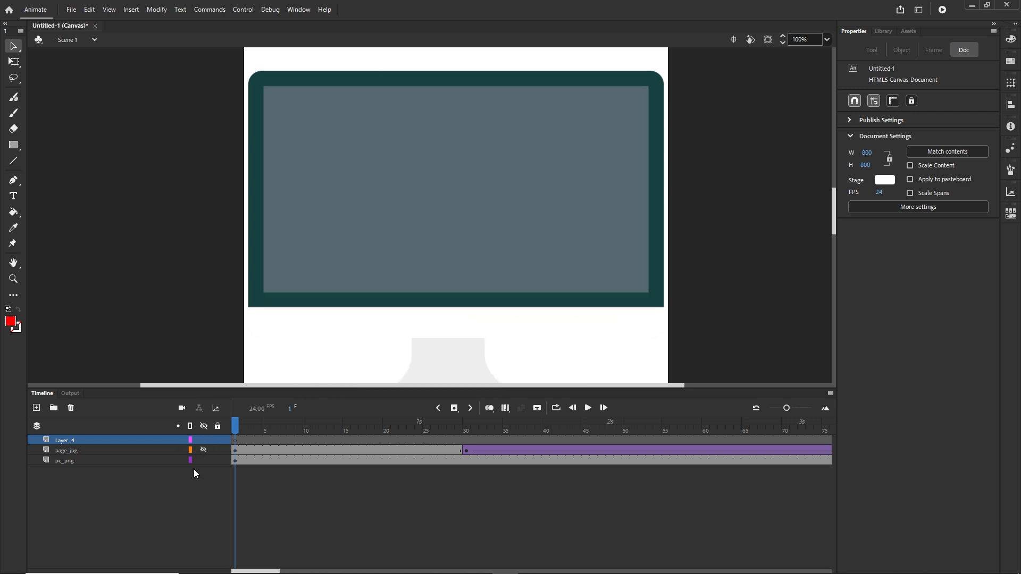
pyautogui.doubleClick(59, 440)
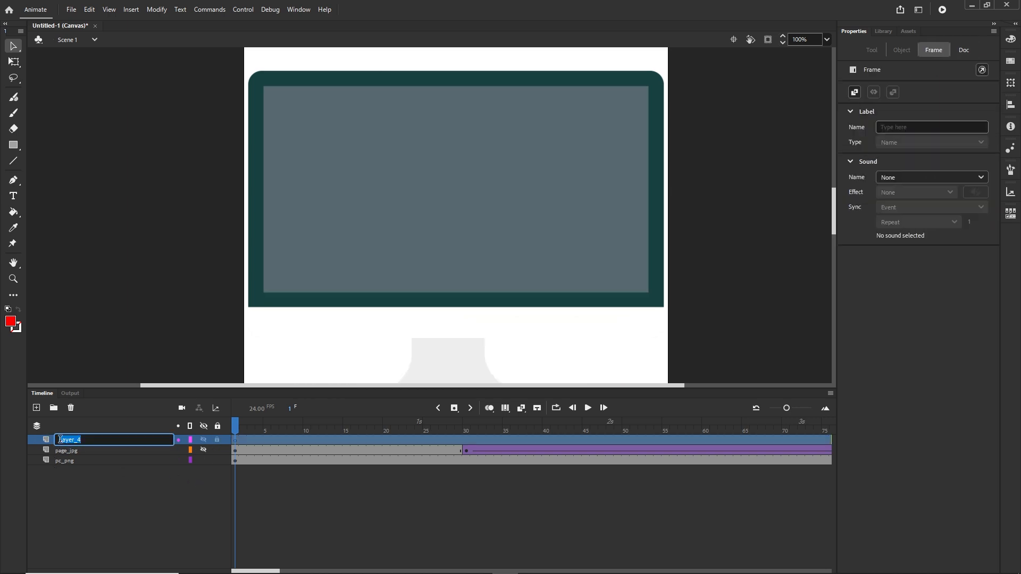
pyautogui.write('mask')
pyautogui.press('Return')
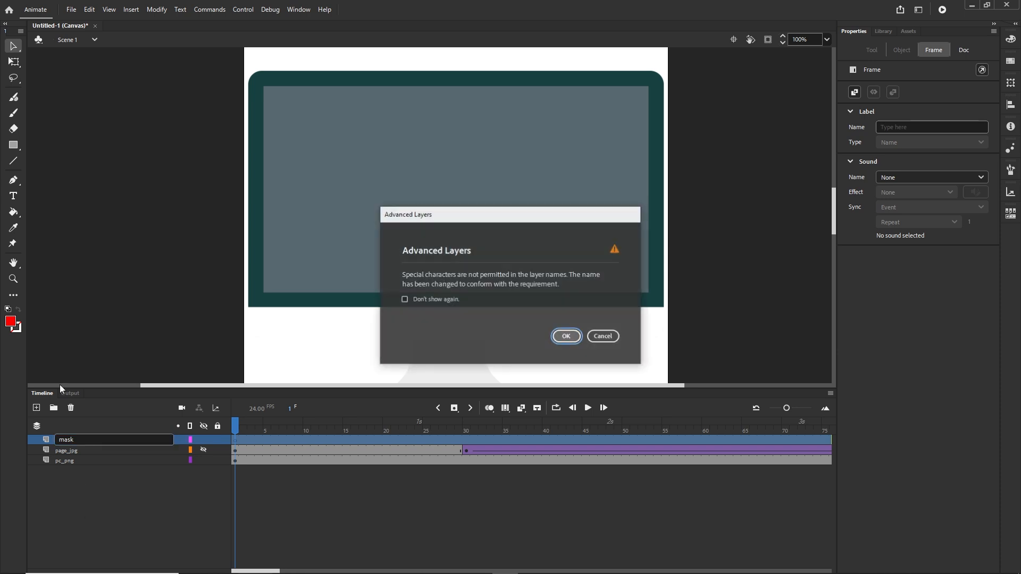
pyautogui.click(562, 339)
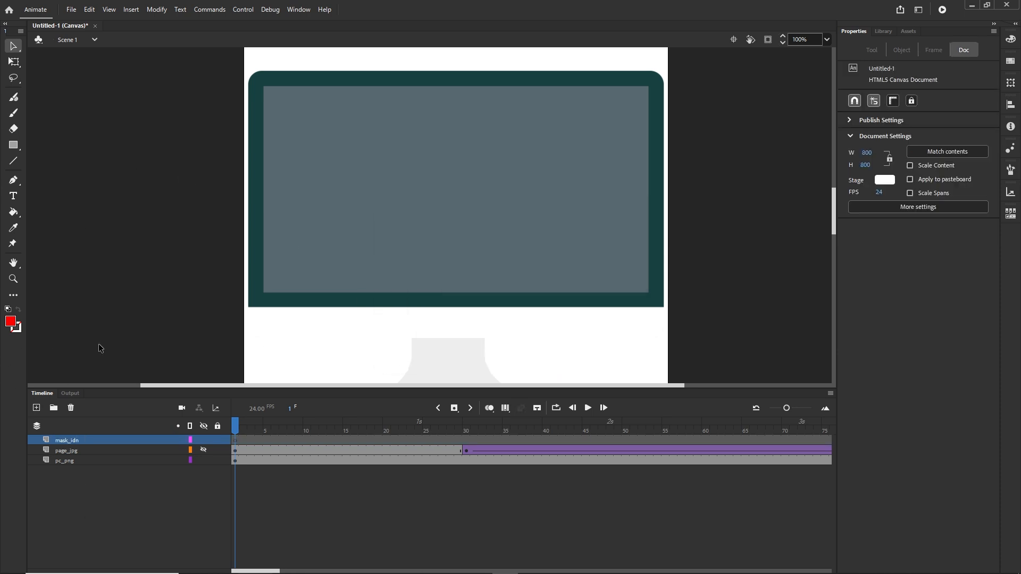
# - Set up the Rectangle tool with no stroke and a red #FF0000 fill
pyautogui.click(13, 145)
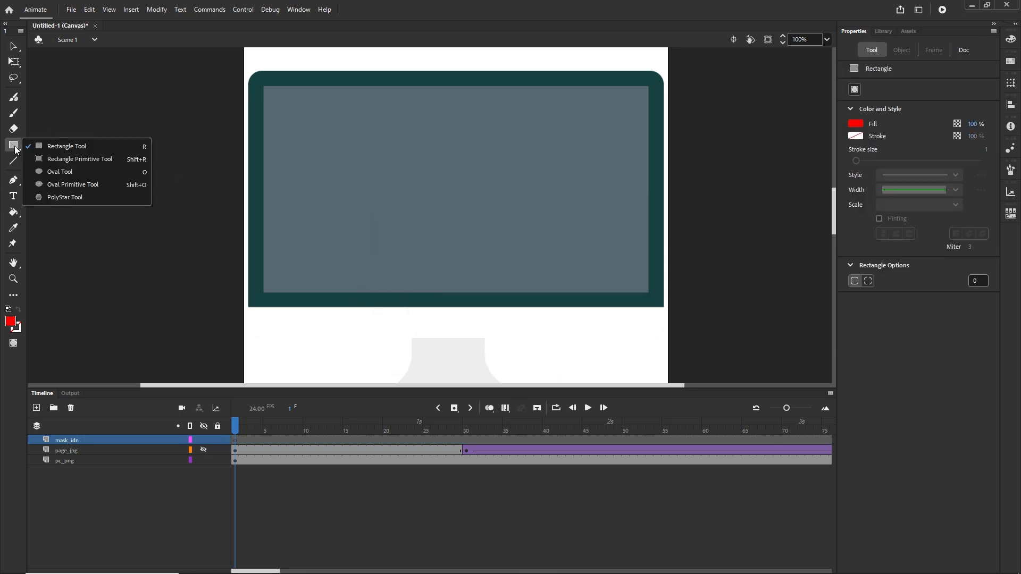
pyautogui.click(71, 145)
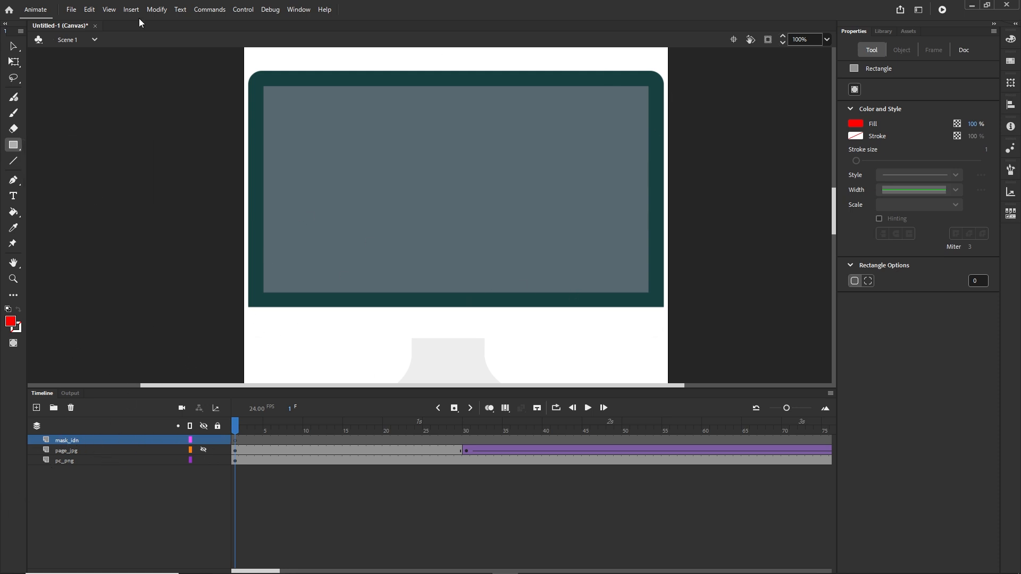
pyautogui.click(855, 136)
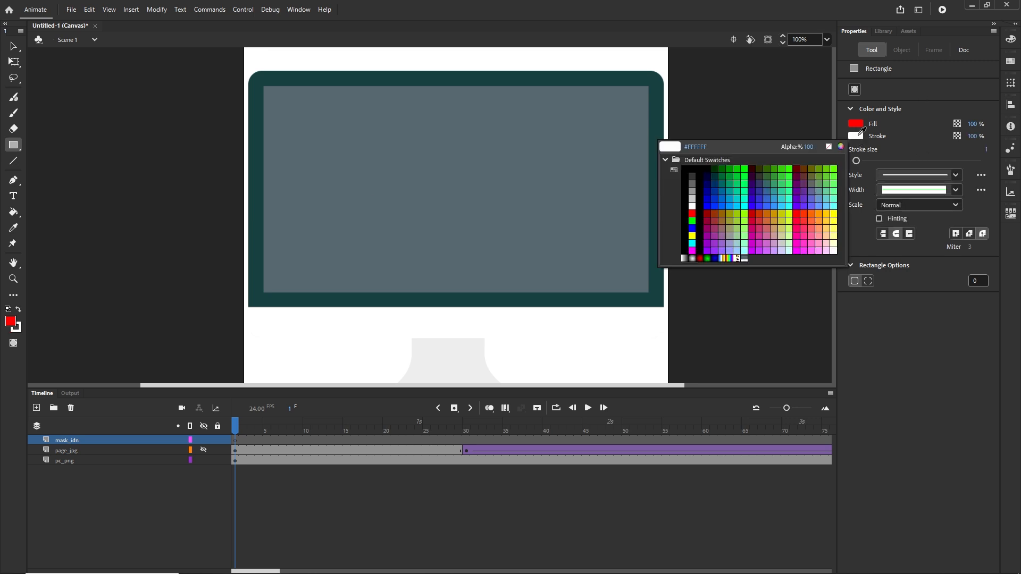
pyautogui.click(827, 148)
pyautogui.click(856, 123)
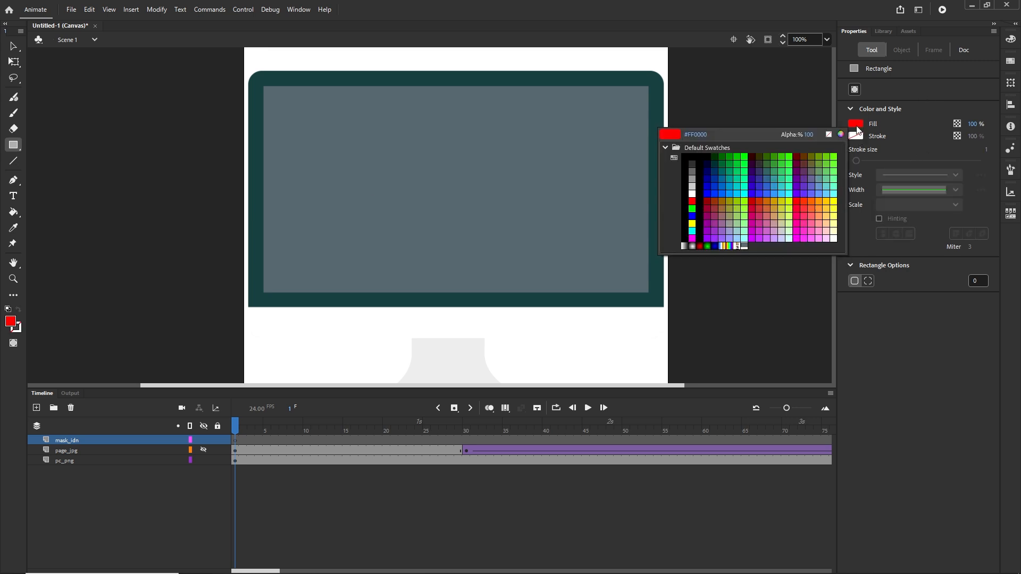
pyautogui.click(693, 200)
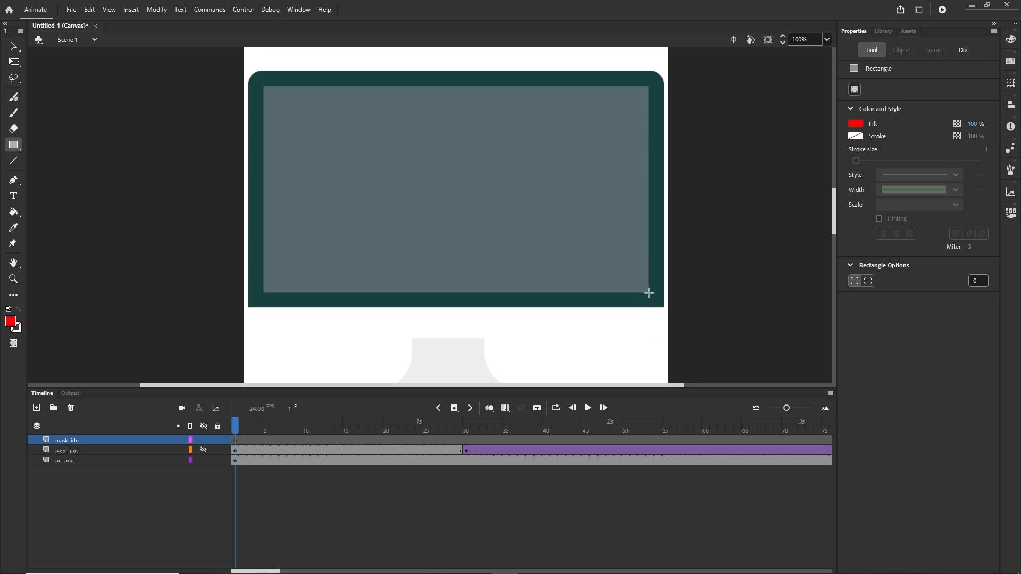
pyautogui.moveTo(648, 292); pyautogui.dragTo(265, 87)
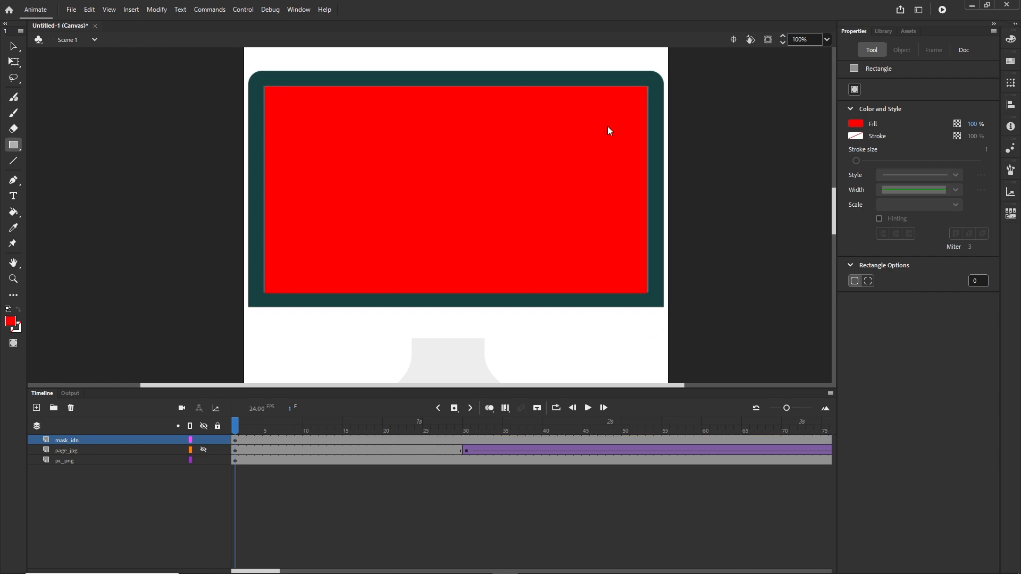
pyautogui.click(51, 503)
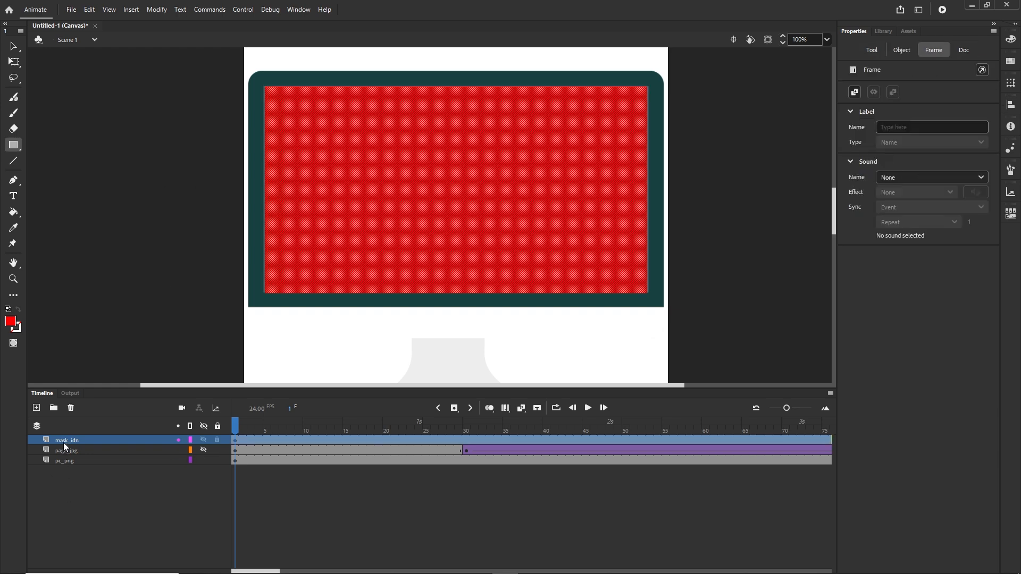
pyautogui.click(63, 442)
pyautogui.press('Delete')
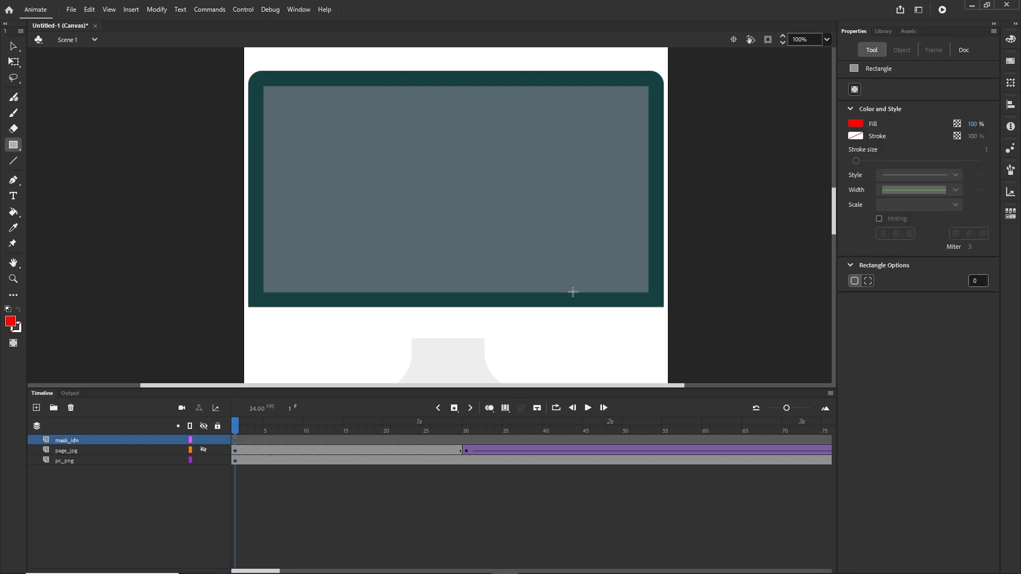
# - Draw a red rectangle over the monitor's screen area on the mask layer and shift it to about X 42, Y 99
pyautogui.moveTo(647, 294)
pyautogui.mouseDown()
pyautogui.moveTo(581, 235)
pyautogui.moveTo(368, 123)
pyautogui.moveTo(265, 87)
pyautogui.mouseUp()
pyautogui.click(14, 46)
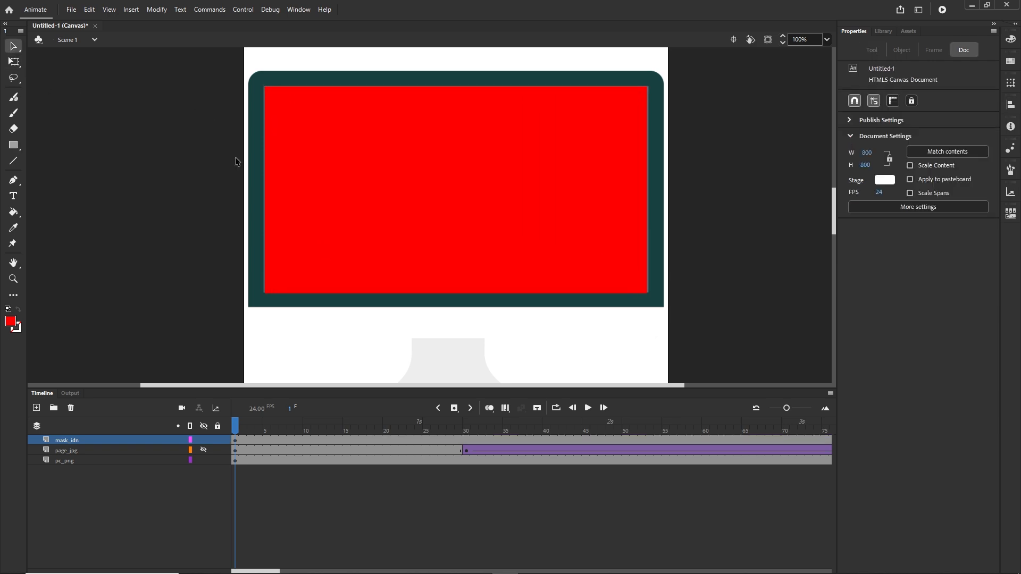
pyautogui.click(490, 238)
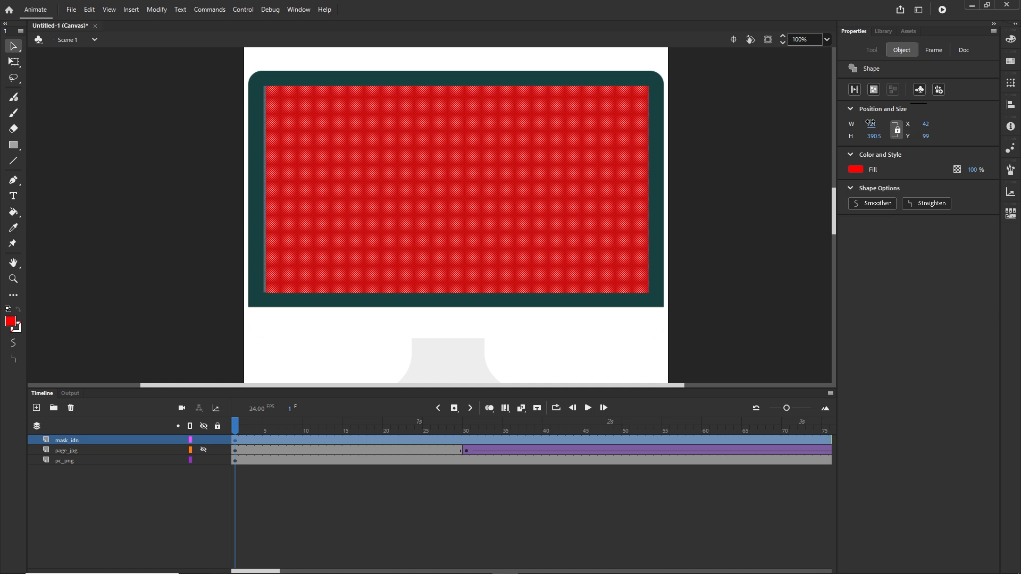
# - Widen the red rectangle and fit its right edge to the monitor screen's inner border, about 723 px wide
pyautogui.moveTo(869, 123); pyautogui.dragTo(877, 120)
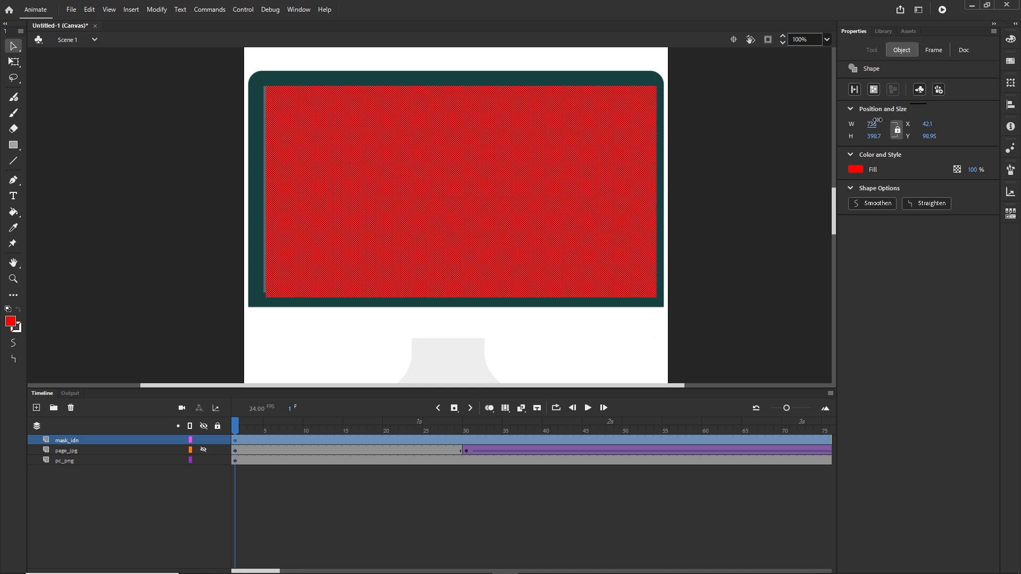
pyautogui.press('q')
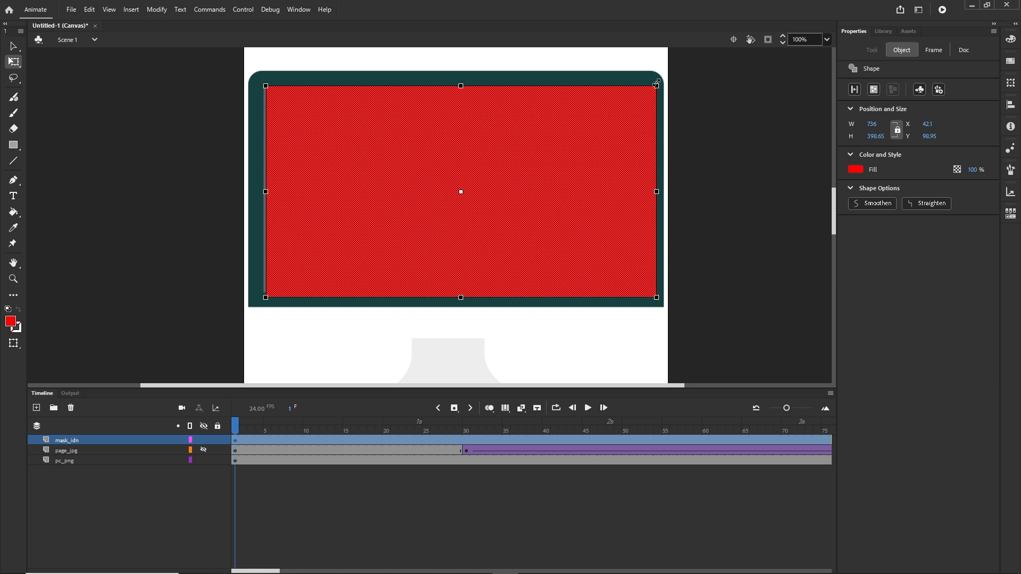
pyautogui.moveTo(657, 189)
pyautogui.mouseDown()
pyautogui.moveTo(534, 186)
pyautogui.moveTo(653, 196)
pyautogui.mouseUp()
pyautogui.scroll(5, 641, 190)
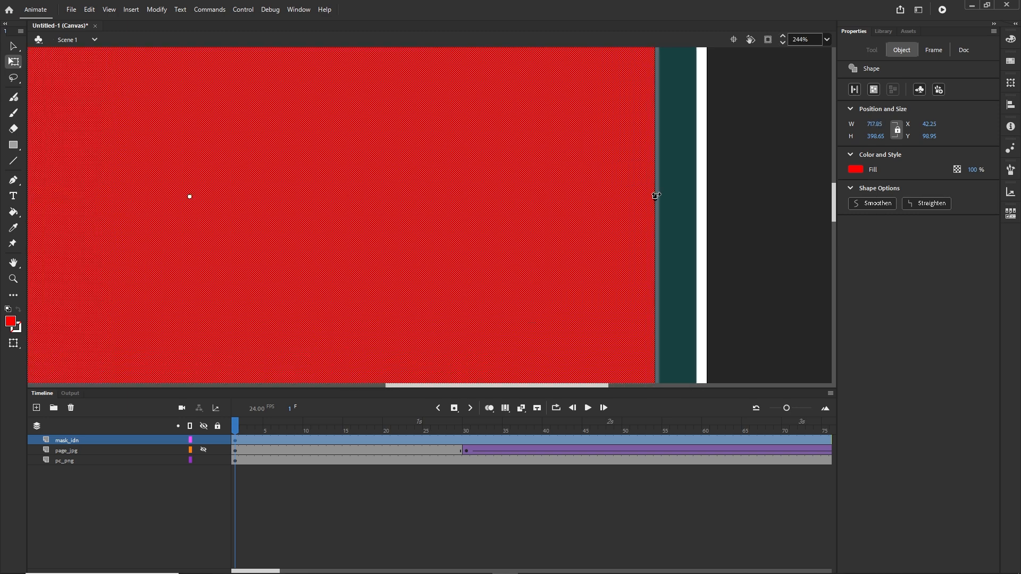
pyautogui.moveTo(658, 195); pyautogui.dragTo(663, 196)
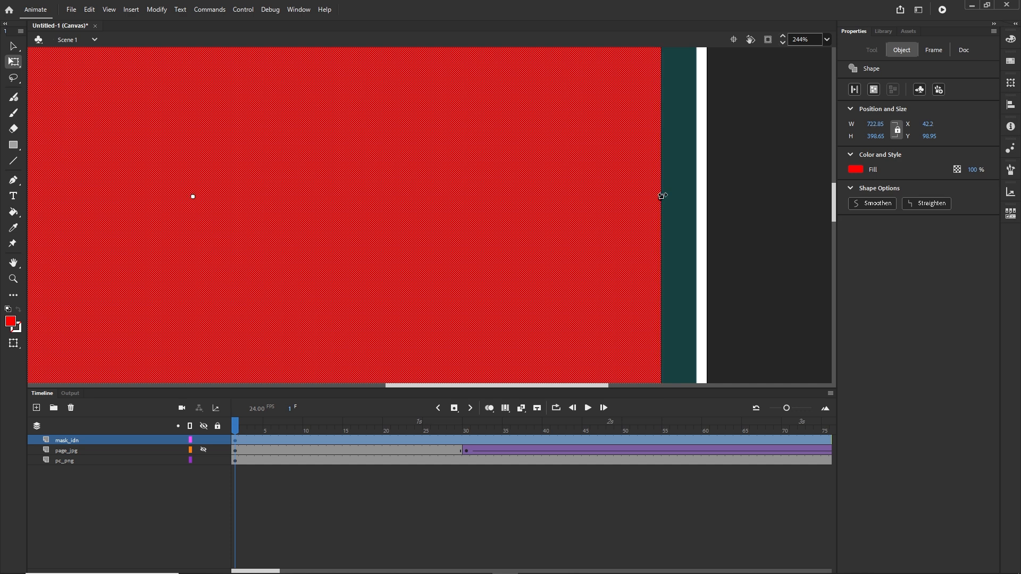
# - Fit the rectangle's bottom and left edges to the monitor screen's border, making it about 729 px wide and 391 px high
pyautogui.scroll(-5, 529, 154)
pyautogui.hscroll(-4, 529, 155)
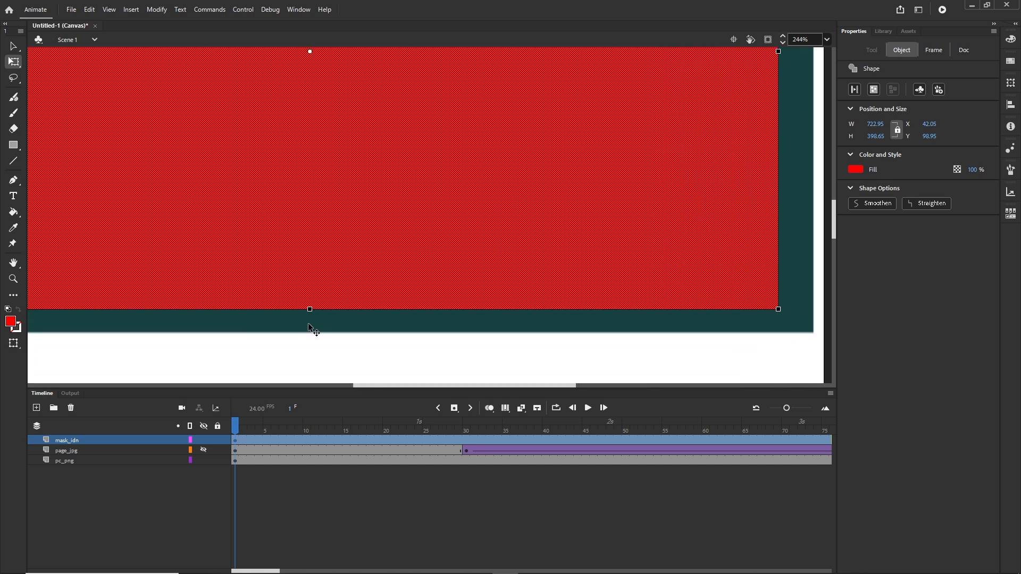
pyautogui.moveTo(311, 309)
pyautogui.mouseDown()
pyautogui.moveTo(317, 281)
pyautogui.moveTo(319, 296)
pyautogui.mouseUp()
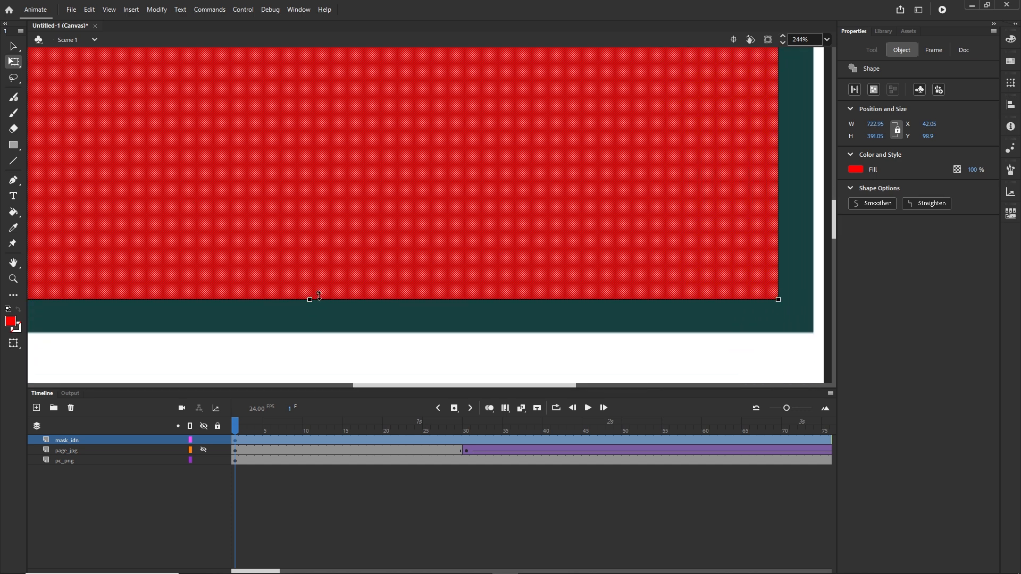
pyautogui.scroll(5, 253, 210)
pyautogui.hscroll(-6, 340, 219)
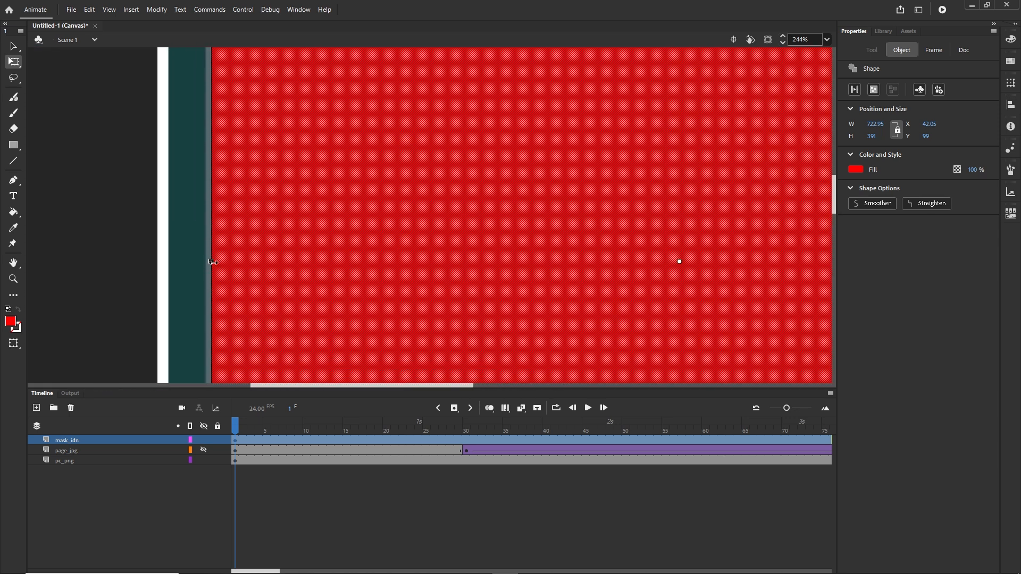
pyautogui.moveTo(212, 262); pyautogui.dragTo(202, 262)
# - Lower the rectangle's top edge to the monitor screen's upper border, making it about 390 px high, and deselect it
pyautogui.press('space')
pyautogui.moveTo(440, 191); pyautogui.dragTo(398, 307)
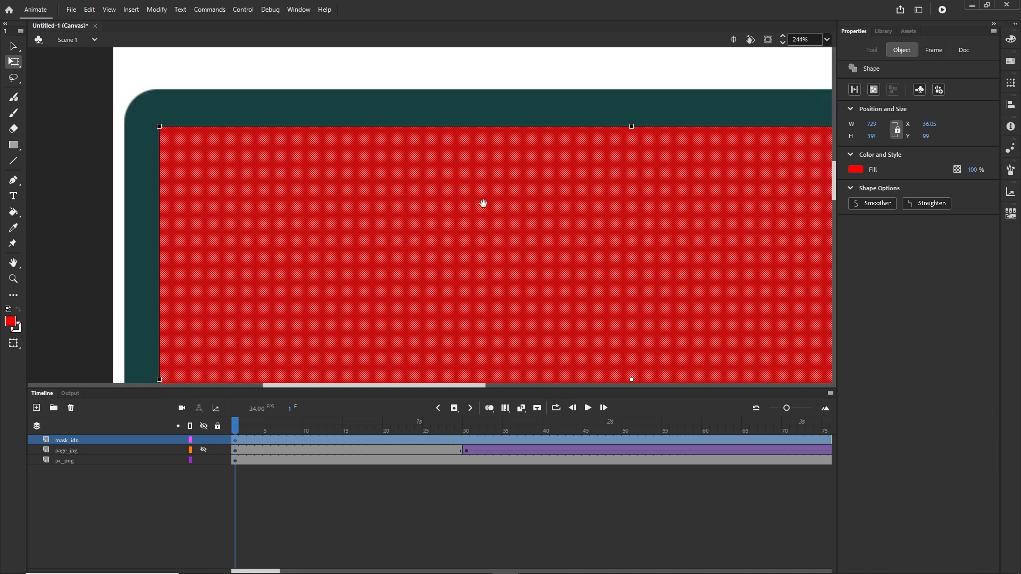
pyautogui.moveTo(484, 204); pyautogui.dragTo(441, 231)
pyautogui.moveTo(589, 152)
pyautogui.mouseDown()
pyautogui.moveTo(589, 166)
pyautogui.moveTo(589, 155)
pyautogui.mouseUp()
pyautogui.scroll(-5, 535, 232)
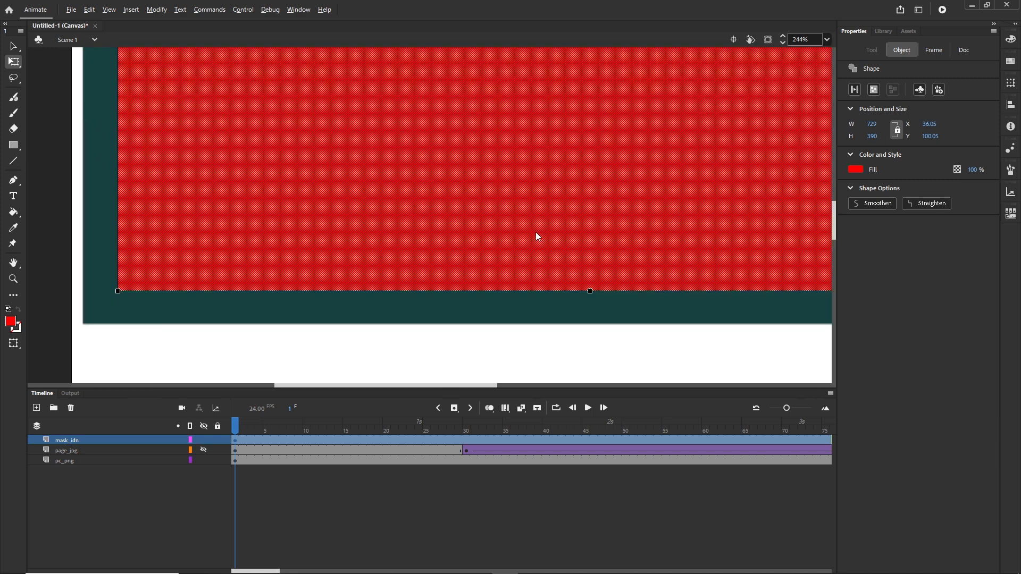
pyautogui.scroll(-5, 534, 232)
pyautogui.scroll(-1, 524, 219)
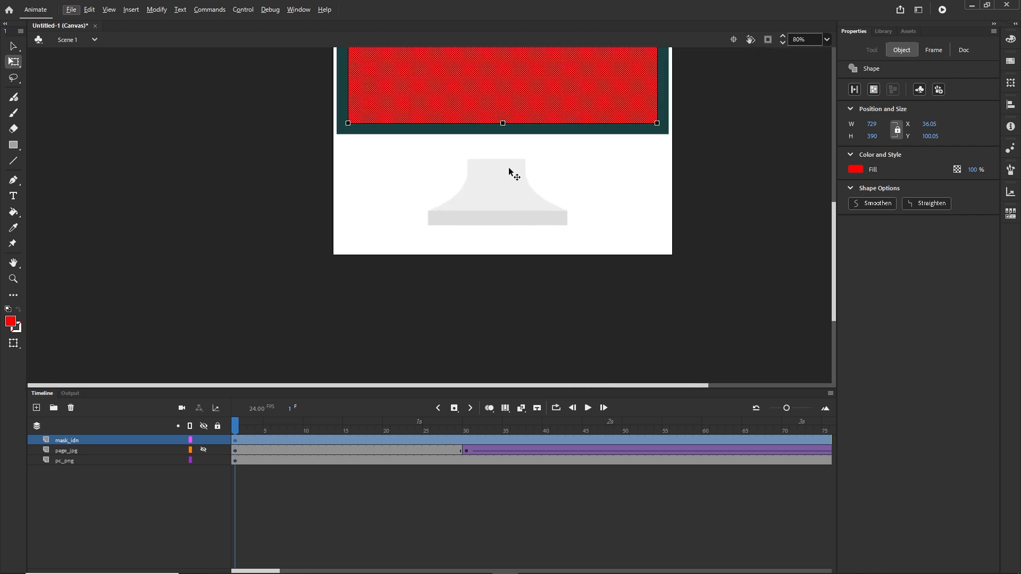
pyautogui.scroll(3, 511, 175)
pyautogui.click(99, 508)
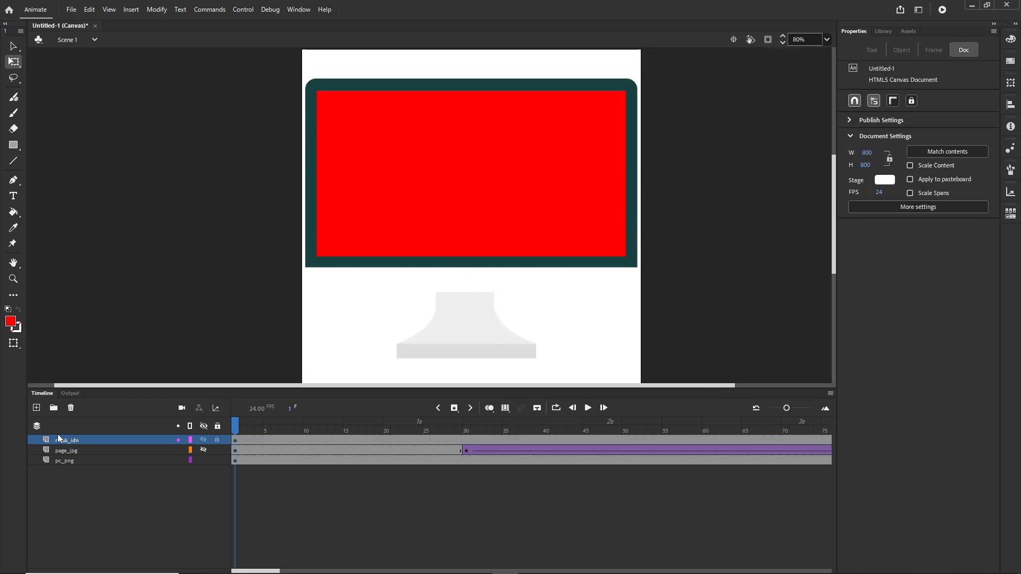
# - Convert the layer holding the red rectangle into a mask for the page_jpg layer
pyautogui.rightClick(61, 440)
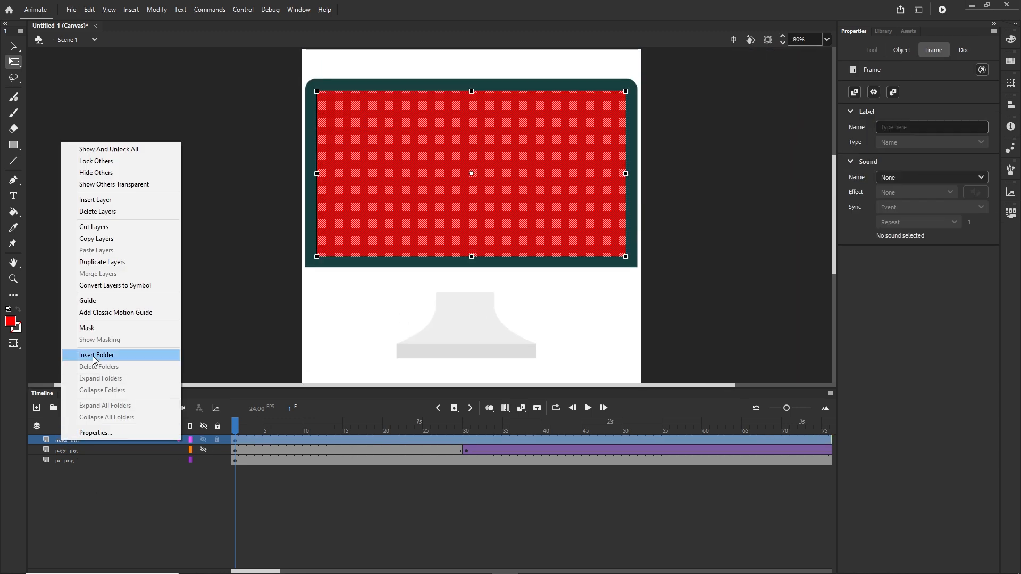
pyautogui.click(95, 328)
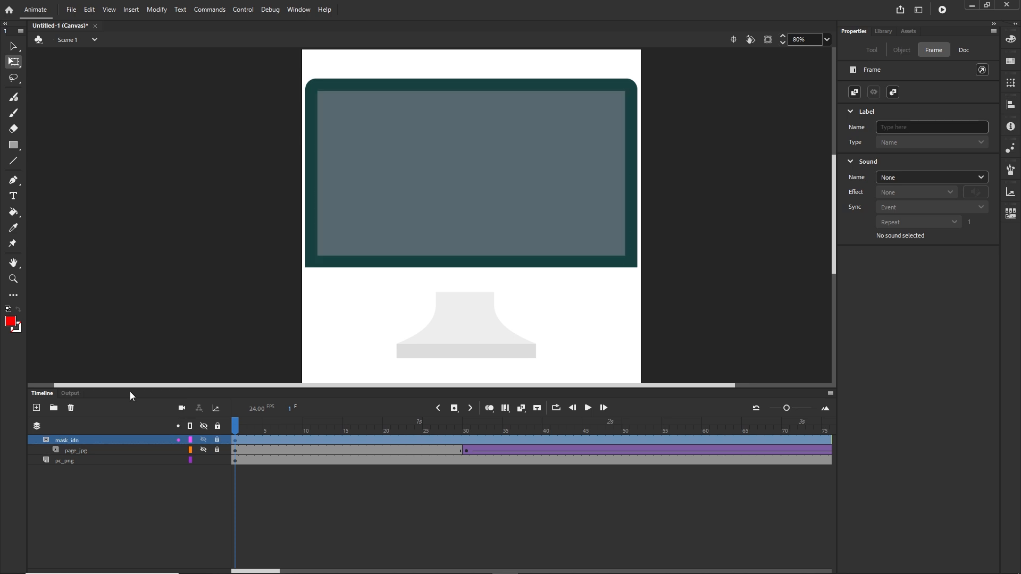
pyautogui.click(113, 499)
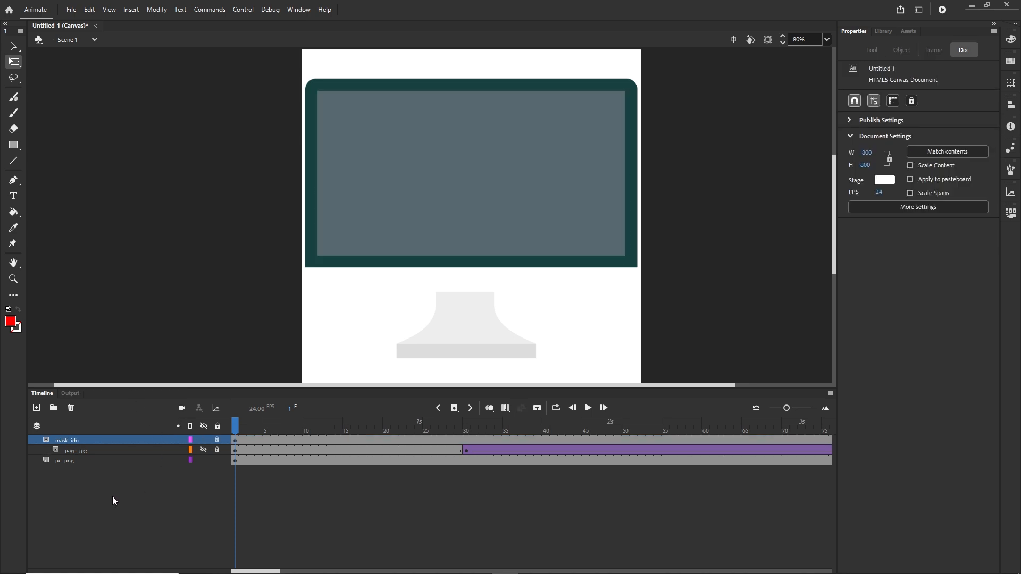
# - Make the page_jpg layer visible again and view the masked page inside the monitor at frame 40
pyautogui.click(71, 451)
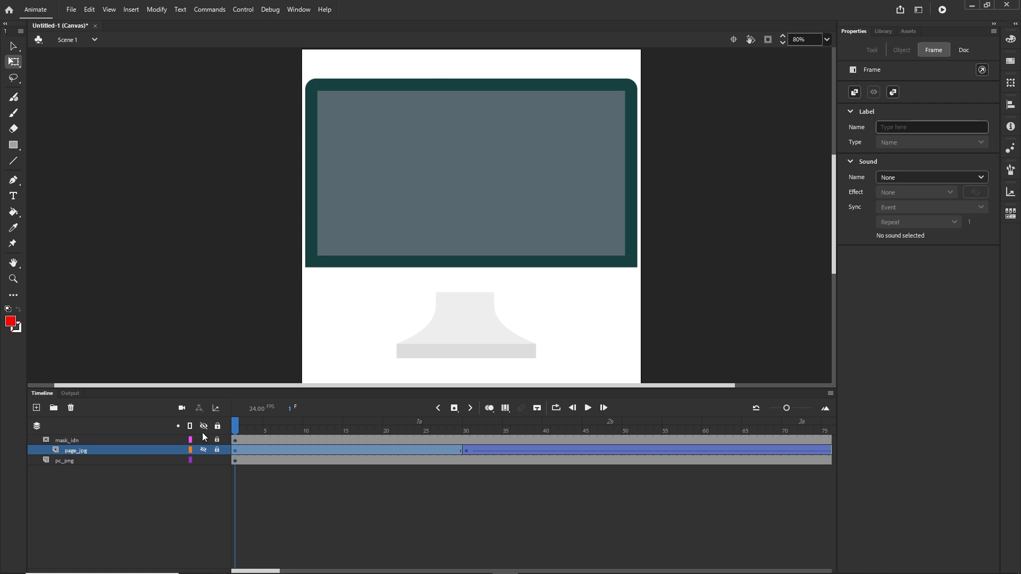
pyautogui.moveTo(238, 428); pyautogui.dragTo(545, 425)
pyautogui.click(27, 477)
pyautogui.click(203, 451)
pyautogui.moveTo(77, 449)
pyautogui.mouseDown()
pyautogui.moveTo(72, 466)
pyautogui.moveTo(66, 442)
pyautogui.mouseUp()
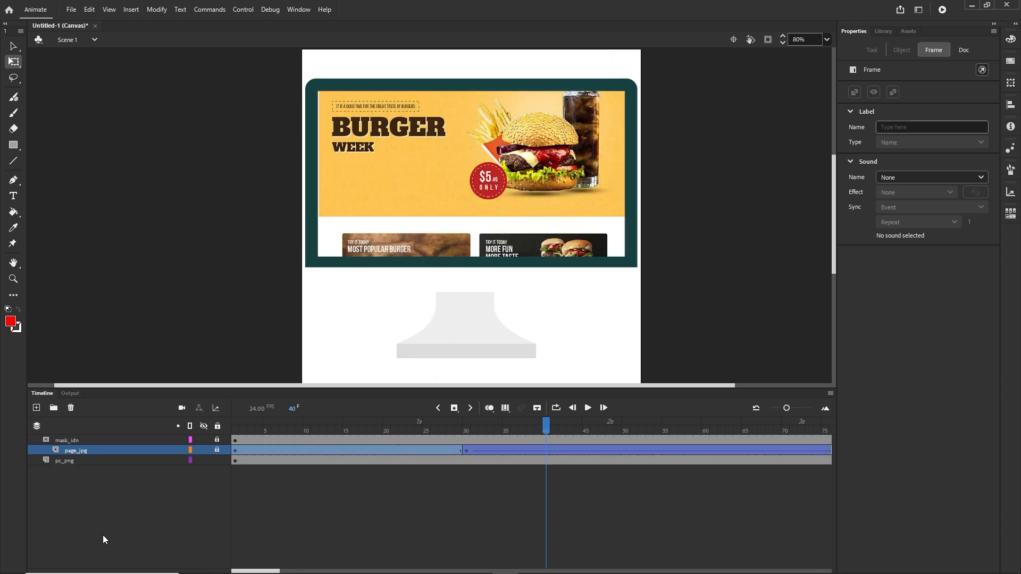
pyautogui.click(318, 473)
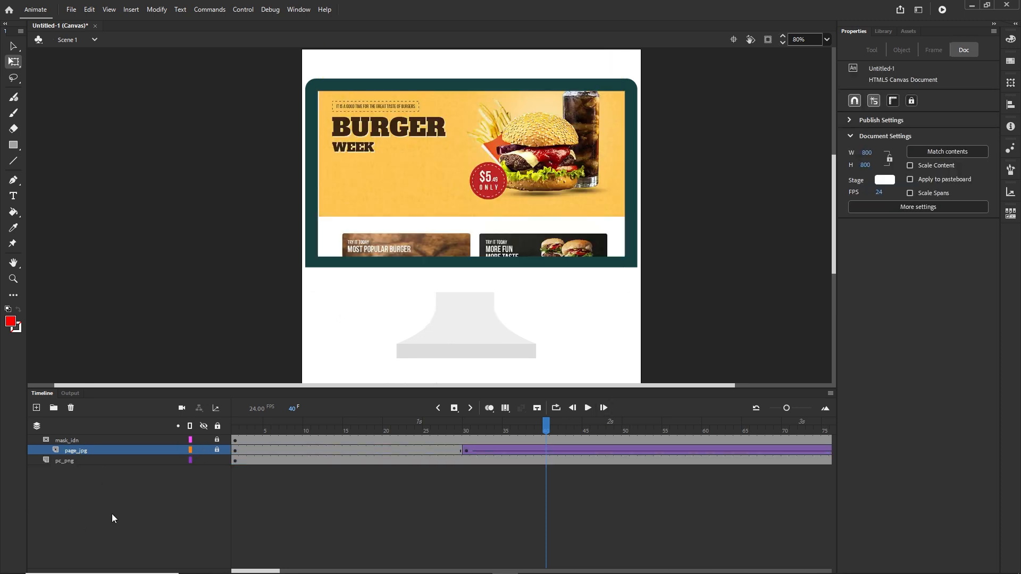
# - Go to the page_jpg keyframe at frame 30 and unlock the page_jpg layer for editing
pyautogui.moveTo(563, 420); pyautogui.dragTo(506, 428)
pyautogui.click(467, 450)
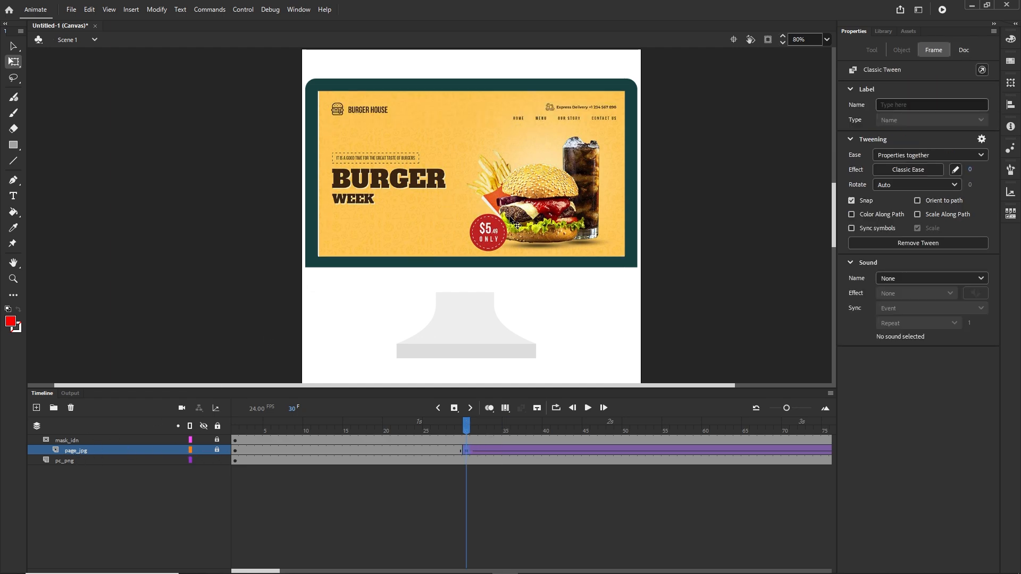
pyautogui.moveTo(509, 216); pyautogui.dragTo(439, 190)
pyautogui.hotkey('ctrl', 'z')
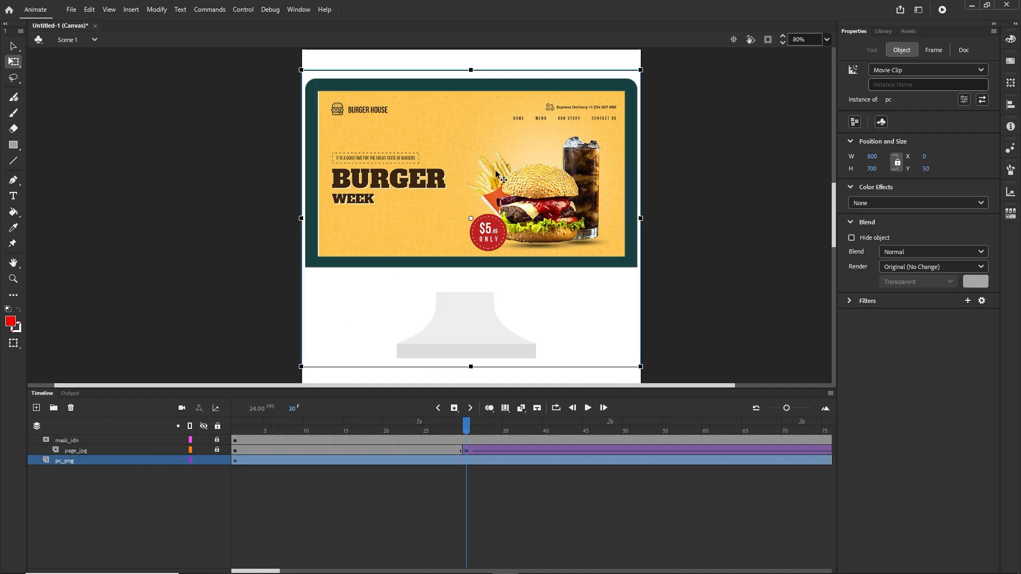
pyautogui.click(217, 450)
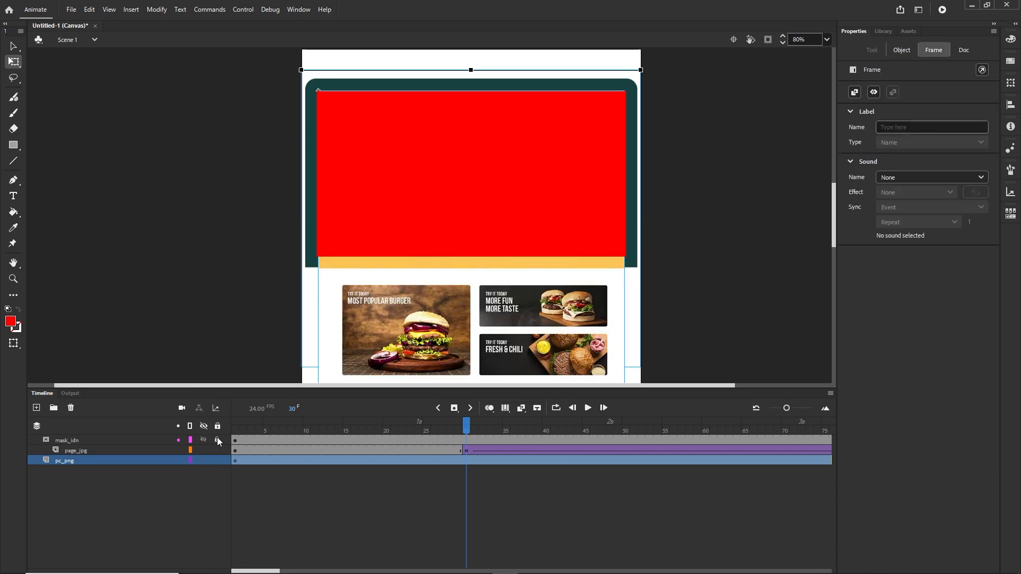
# - Lock the mask_idn and page_jpg layers again to restore the masked view, and clear the selection
pyautogui.click(322, 460)
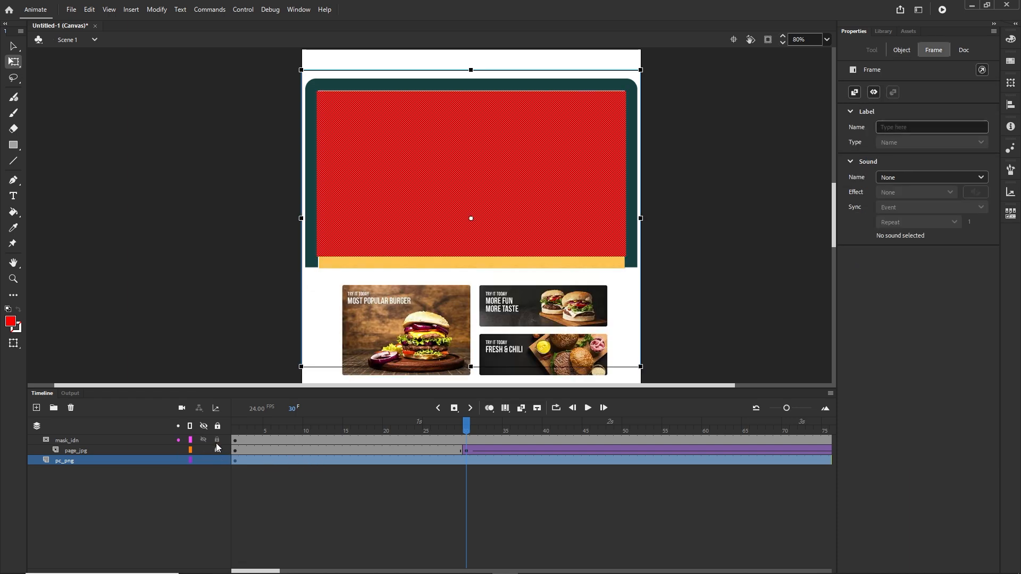
pyautogui.moveTo(217, 452); pyautogui.dragTo(218, 442)
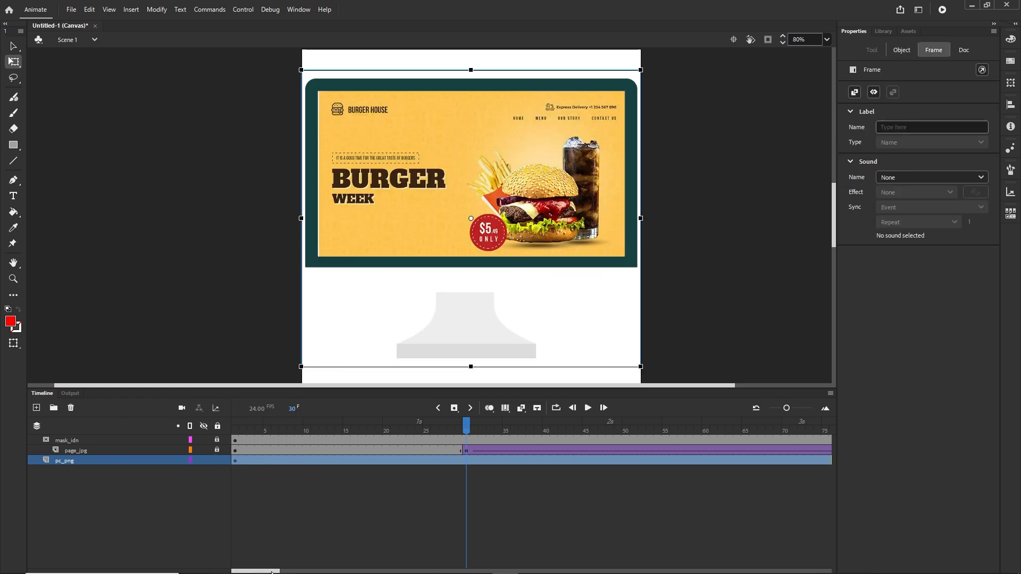
pyautogui.moveTo(271, 571); pyautogui.dragTo(286, 572)
pyautogui.click(389, 473)
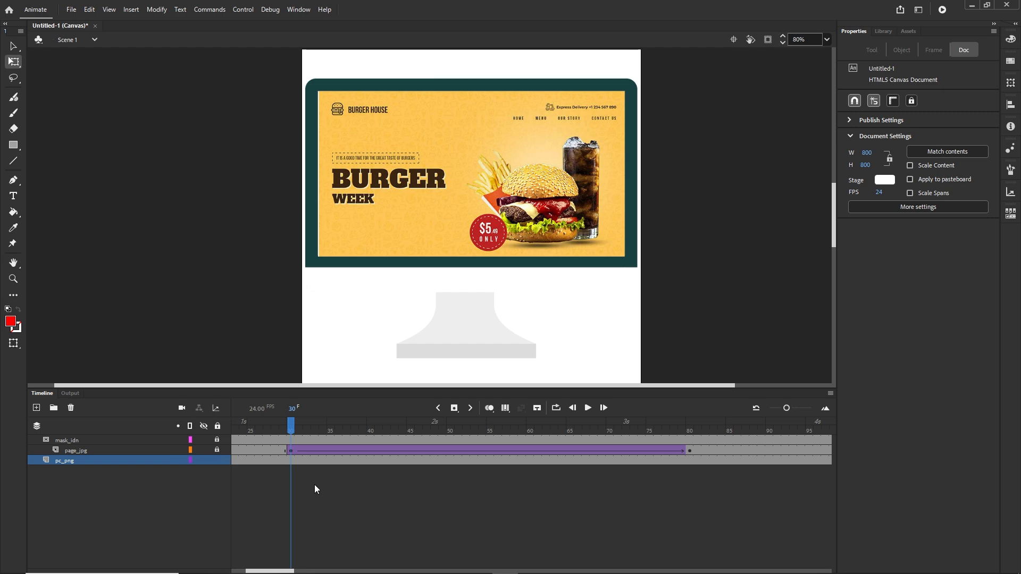
# - Apply the Quint Ease-In-Out effect to the page_jpg classic tween that starts at frame 30
pyautogui.click(292, 452)
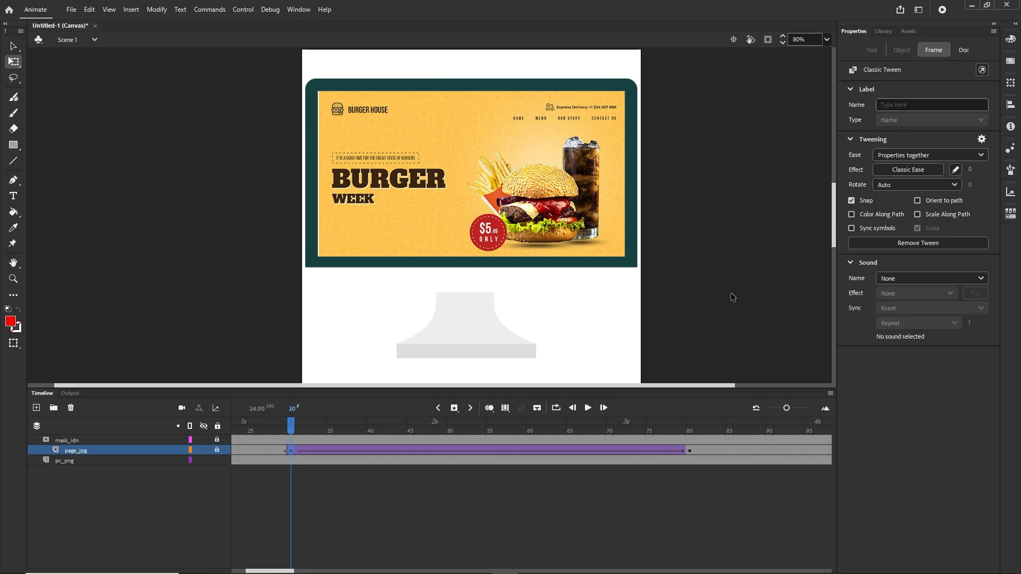
pyautogui.click(909, 169)
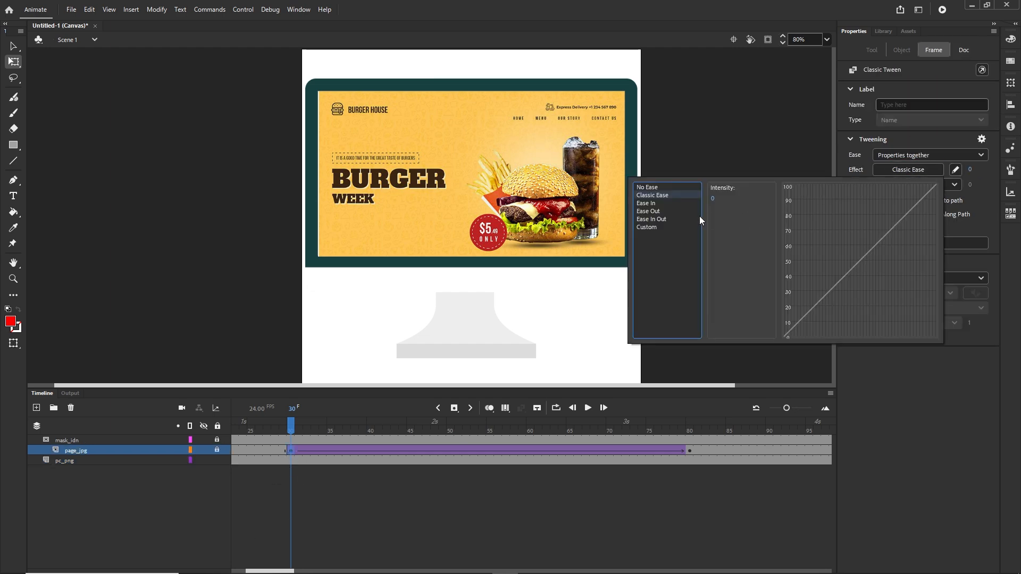
pyautogui.click(653, 219)
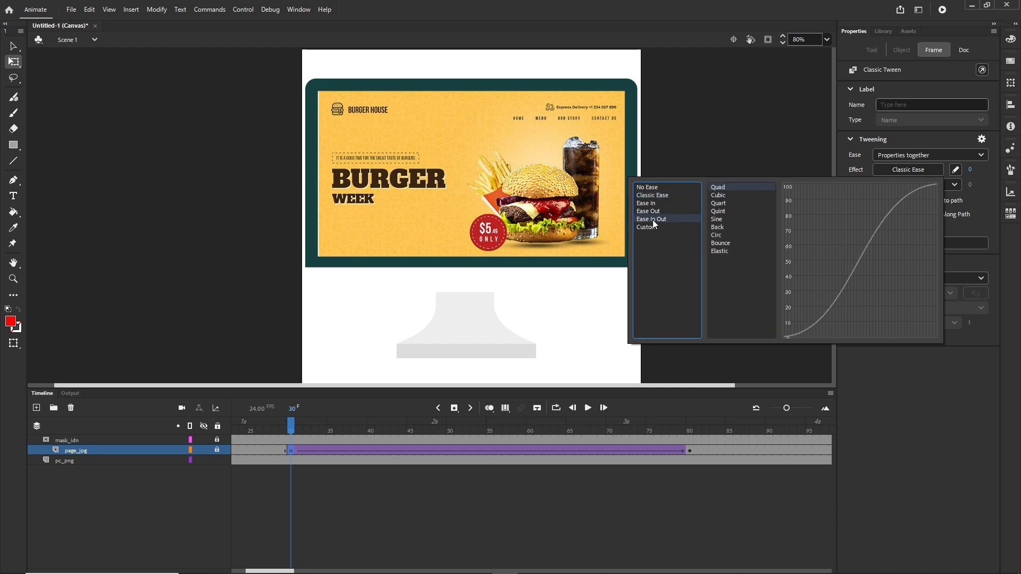
pyautogui.click(720, 212)
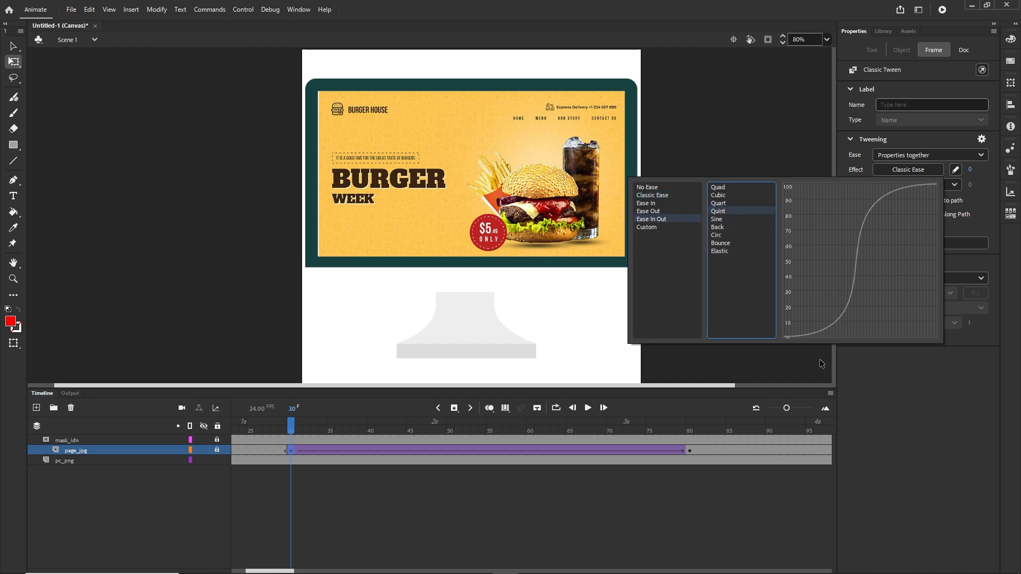
pyautogui.doubleClick(717, 212)
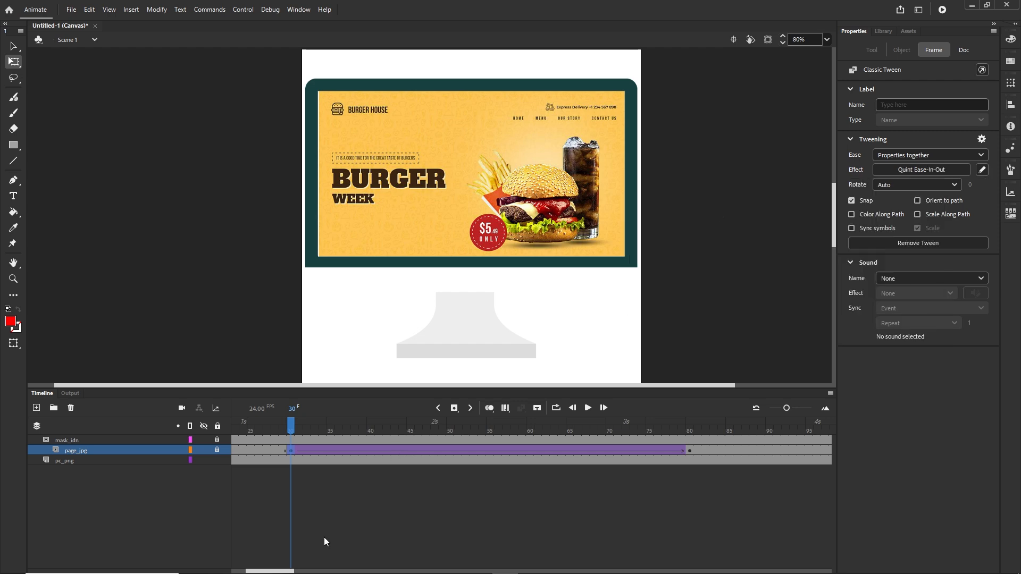
# - Apply the Quint Ease-In-Out effect to the page_jpg classic tween that starts at frame 110
pyautogui.moveTo(283, 570); pyautogui.dragTo(327, 571)
pyautogui.click(386, 452)
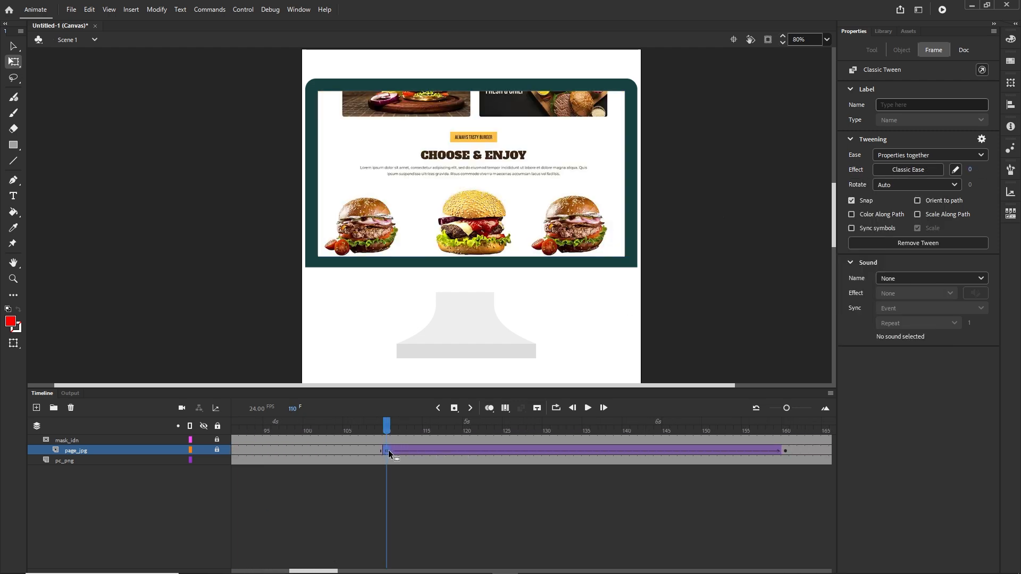
pyautogui.click(907, 169)
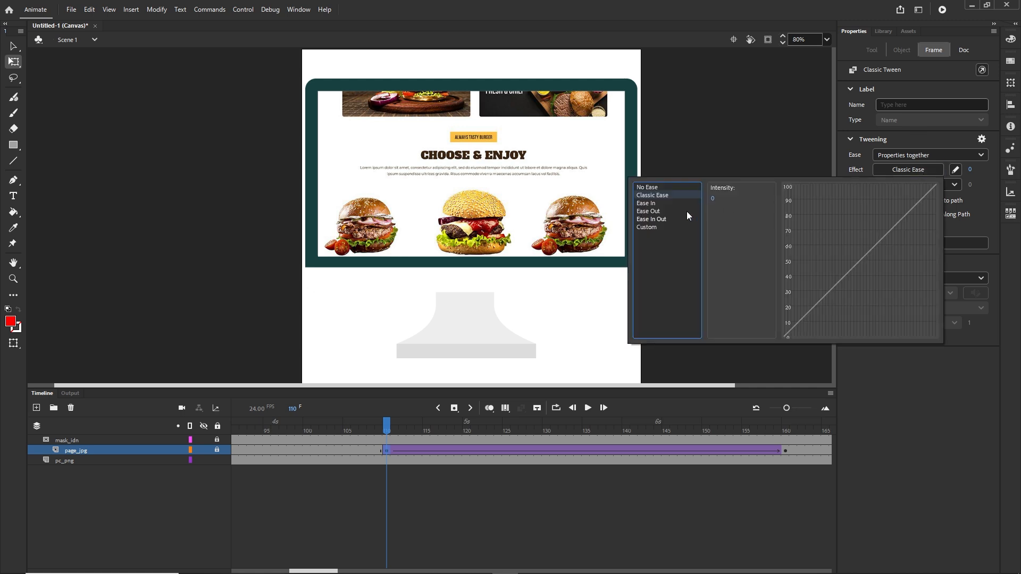
pyautogui.click(658, 220)
pyautogui.click(719, 211)
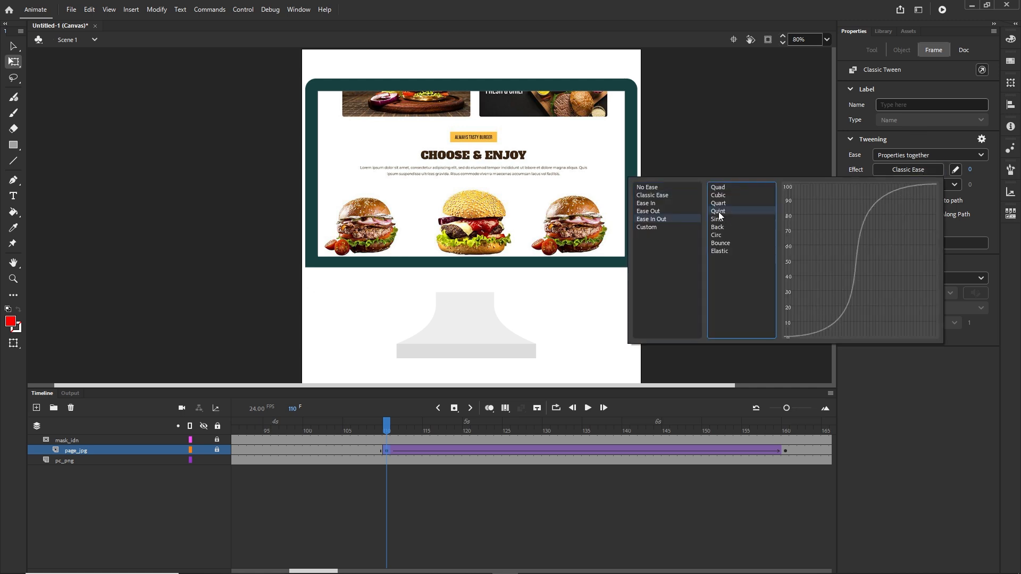
pyautogui.doubleClick(719, 211)
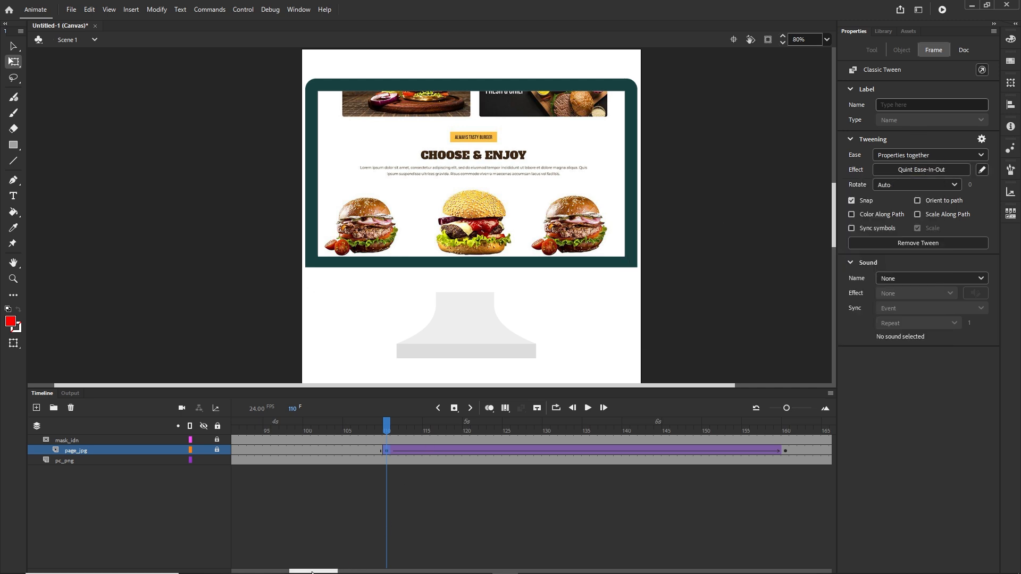
# - Apply the Quint Ease-In-Out effect to the page_jpg classic tween that starts at frame 190
pyautogui.click(318, 571)
pyautogui.moveTo(334, 571); pyautogui.dragTo(386, 571)
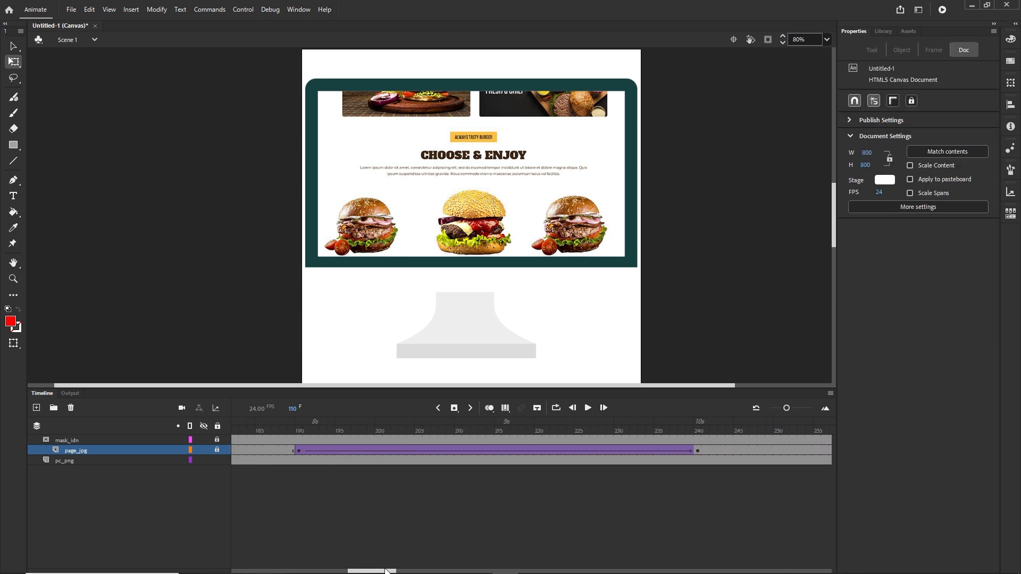
pyautogui.click(297, 452)
pyautogui.click(907, 170)
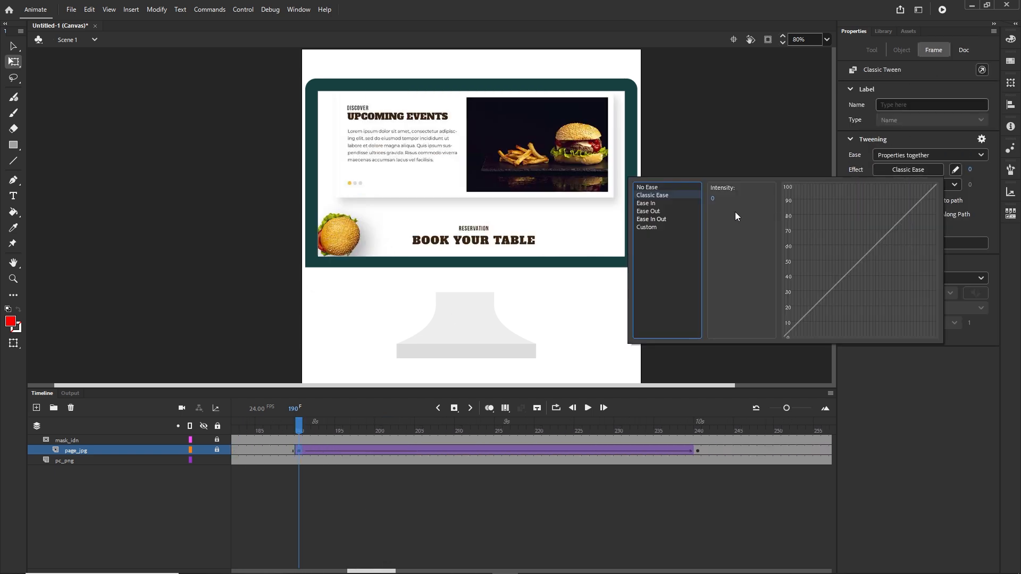
pyautogui.click(652, 219)
pyautogui.click(720, 212)
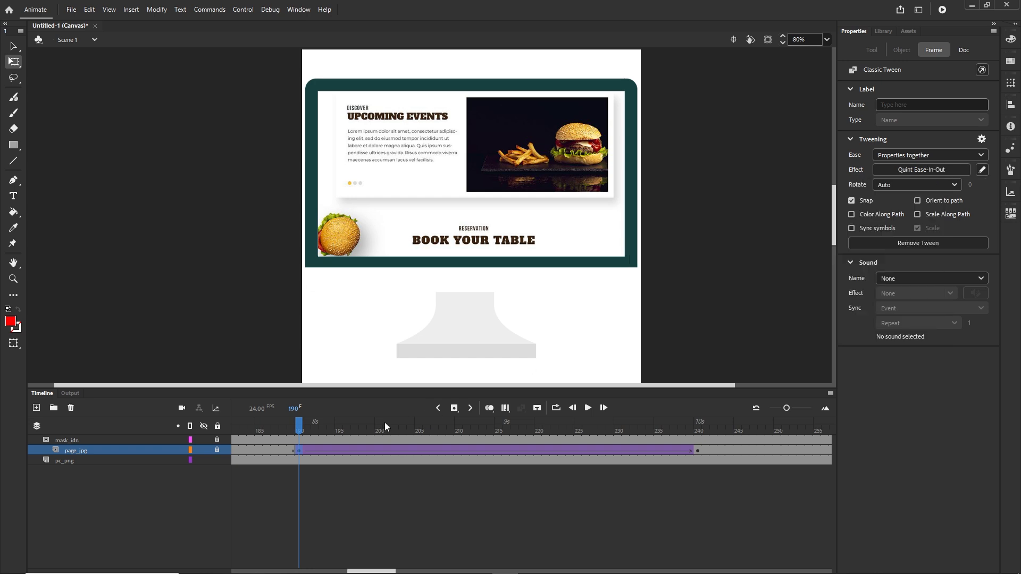
# - Insert a keyframe at frame 270 on the page_jpg layer to hold the page's footer section from frame 240
pyautogui.moveTo(299, 427); pyautogui.dragTo(697, 432)
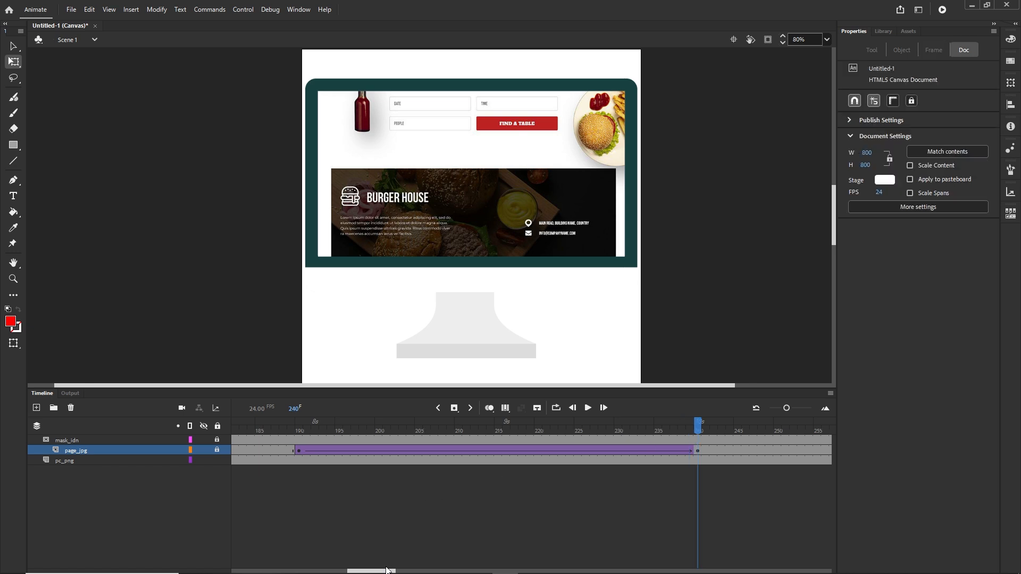
pyautogui.moveTo(387, 570); pyautogui.dragTo(411, 570)
pyautogui.moveTo(413, 424); pyautogui.dragTo(610, 441)
pyautogui.click(645, 450)
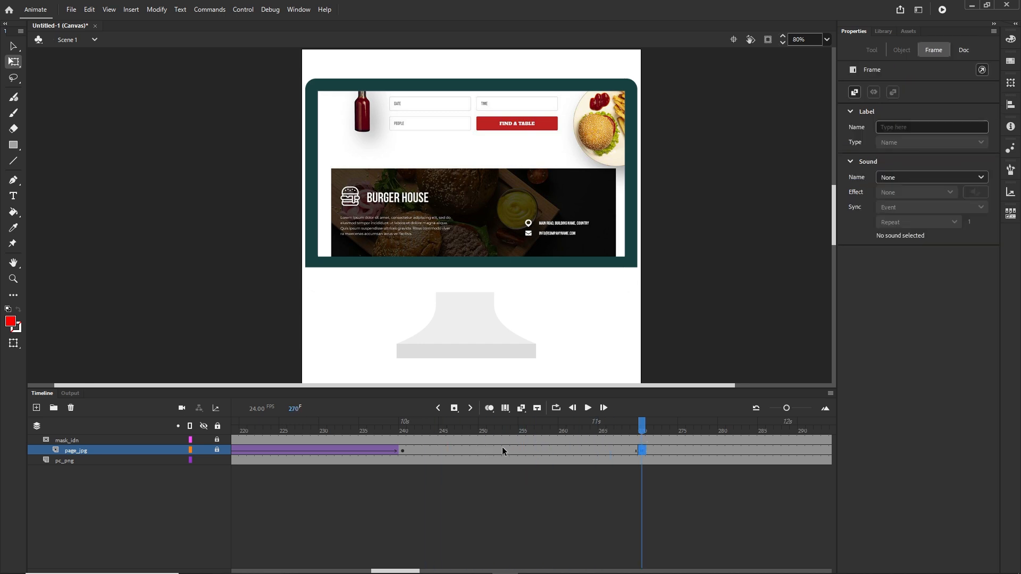
pyautogui.click(475, 495)
# - Copy the page_jpg keyframe from frame 1 to frame 330 so the page returns to its starting position
pyautogui.moveTo(412, 566); pyautogui.dragTo(262, 553)
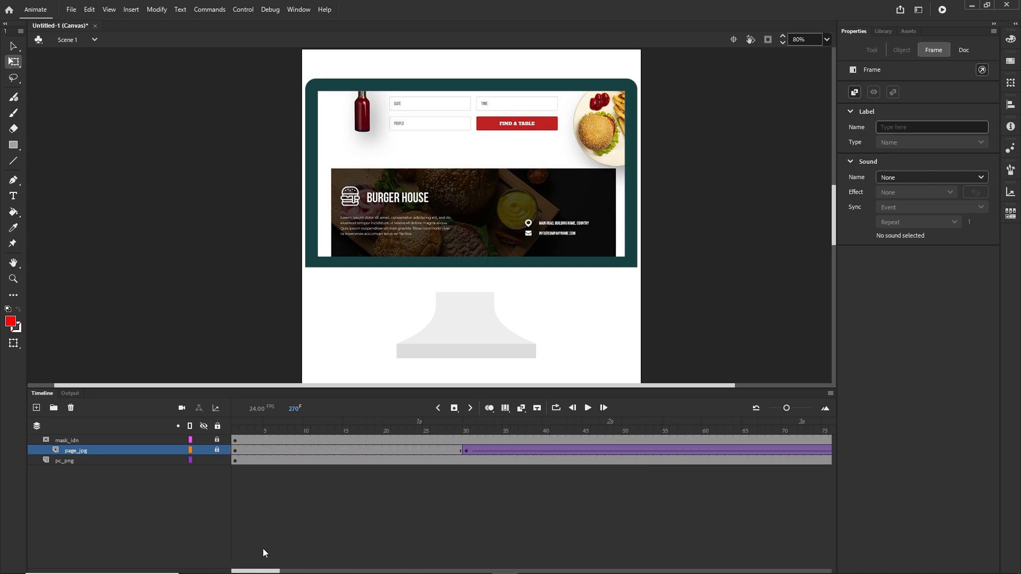
pyautogui.click(235, 451)
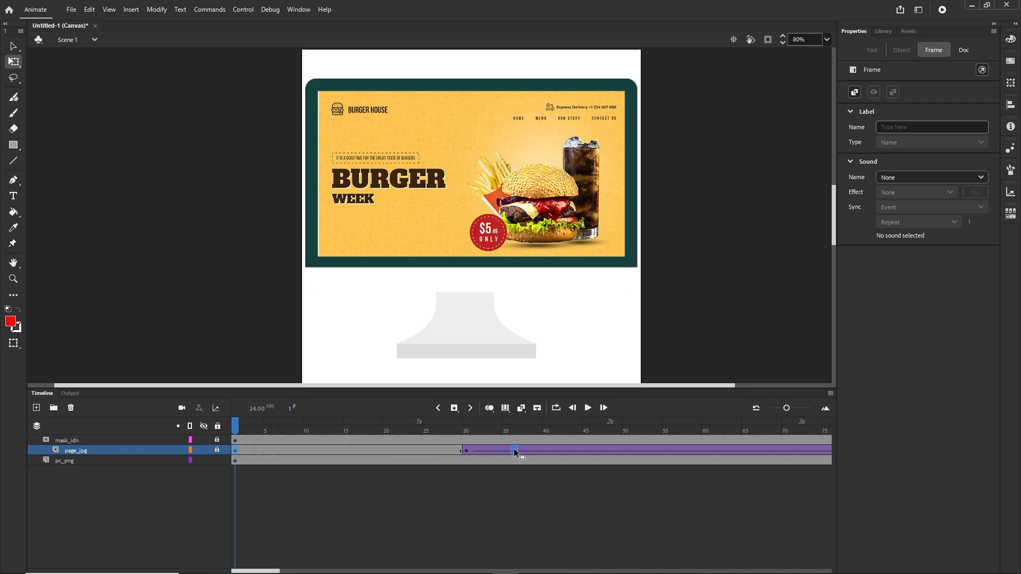
pyautogui.moveTo(830, 450); pyautogui.dragTo(416, 439)
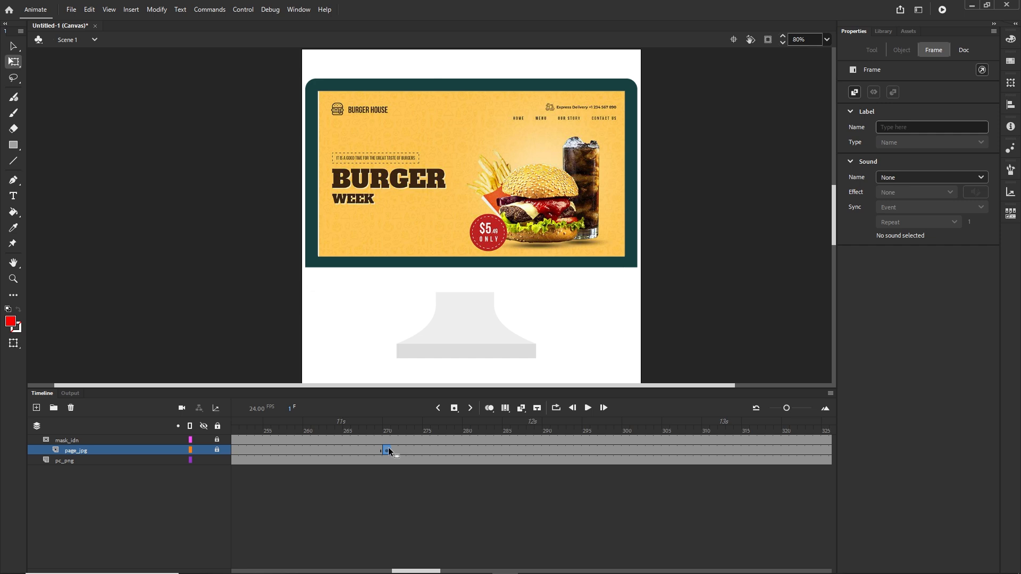
pyautogui.moveTo(464, 450); pyautogui.dragTo(636, 460)
pyautogui.moveTo(830, 449); pyautogui.dragTo(716, 444)
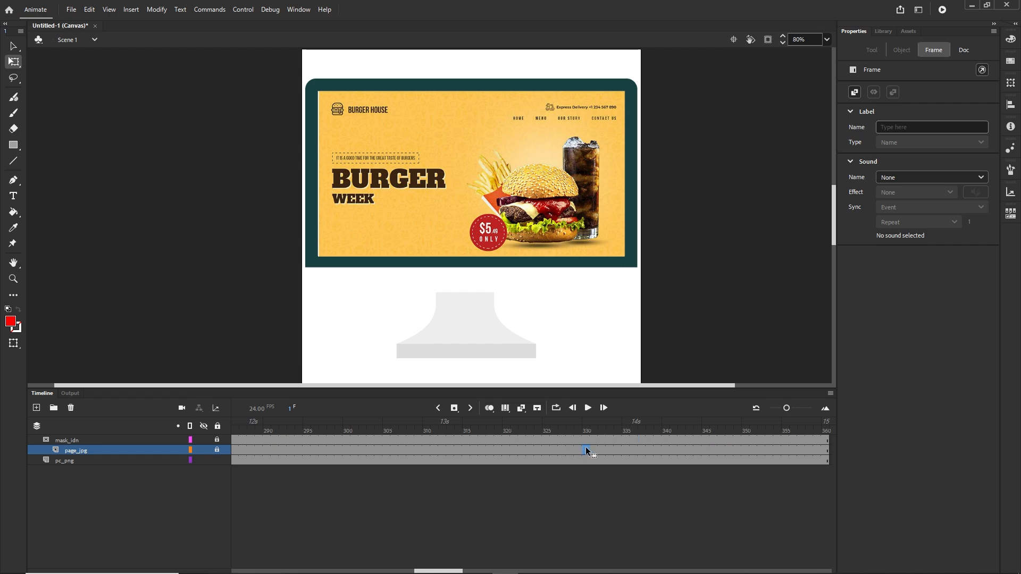
pyautogui.moveTo(586, 448); pyautogui.dragTo(586, 447)
# - Create a classic tween between the page_jpg keyframes at frames 270 and 330
pyautogui.moveTo(586, 426); pyautogui.dragTo(370, 423)
pyautogui.rightClick(450, 451)
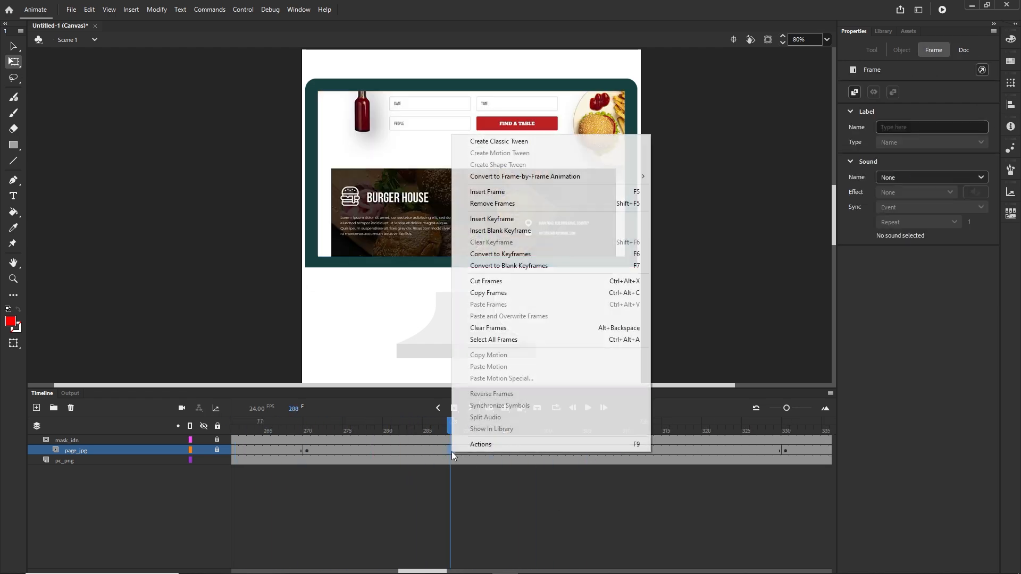
pyautogui.click(511, 142)
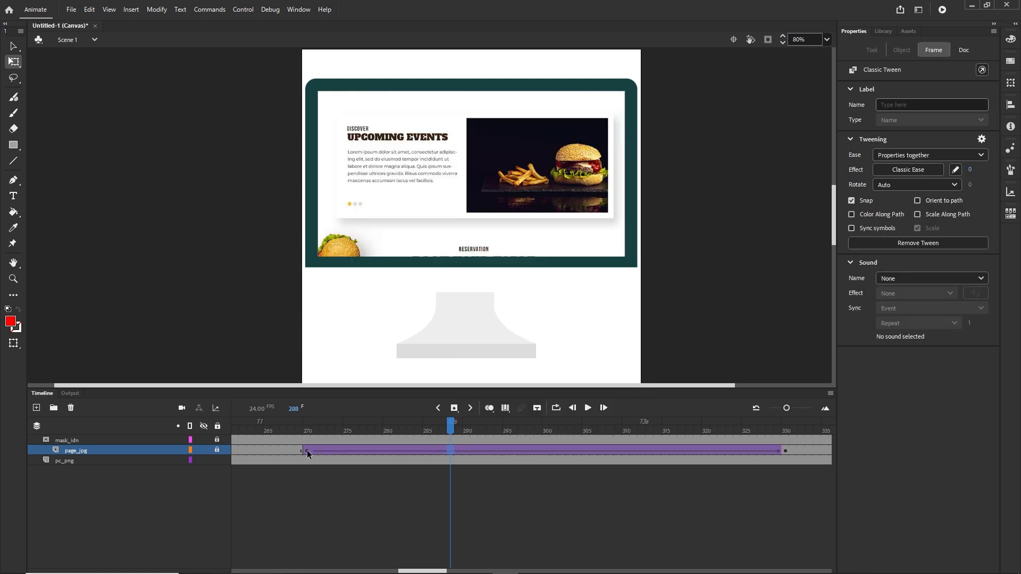
# - Apply the Quint Ease-In-Out effect to the page_jpg classic tween that starts at frame 270
pyautogui.click(307, 449)
pyautogui.click(908, 171)
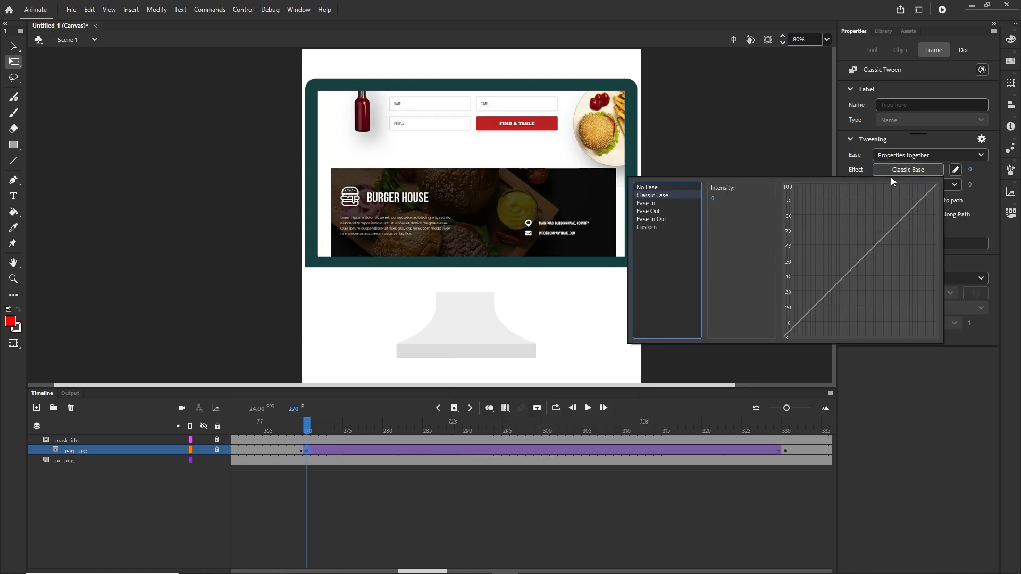
pyautogui.click(650, 219)
pyautogui.click(719, 212)
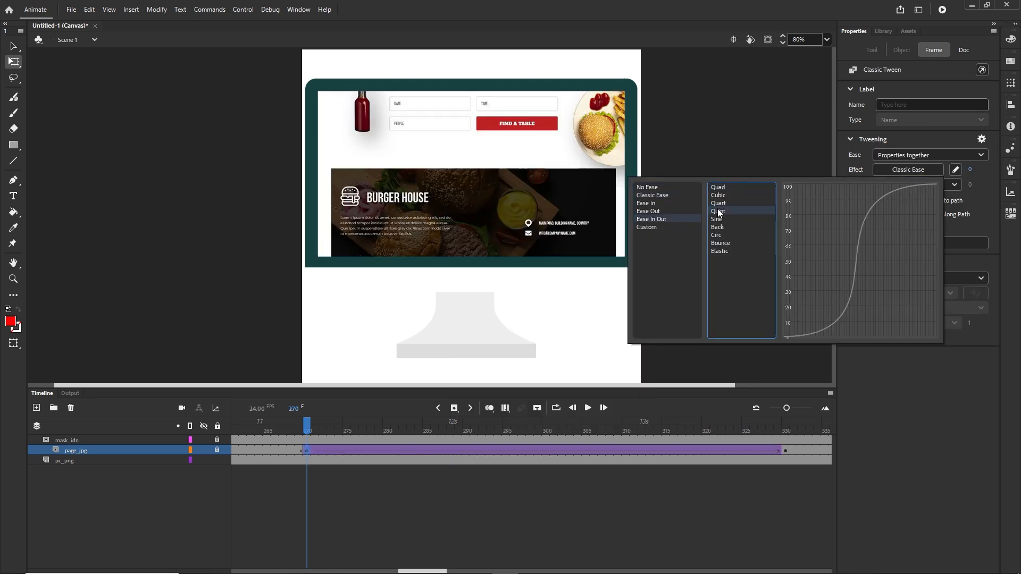
pyautogui.doubleClick(718, 212)
pyautogui.click(409, 489)
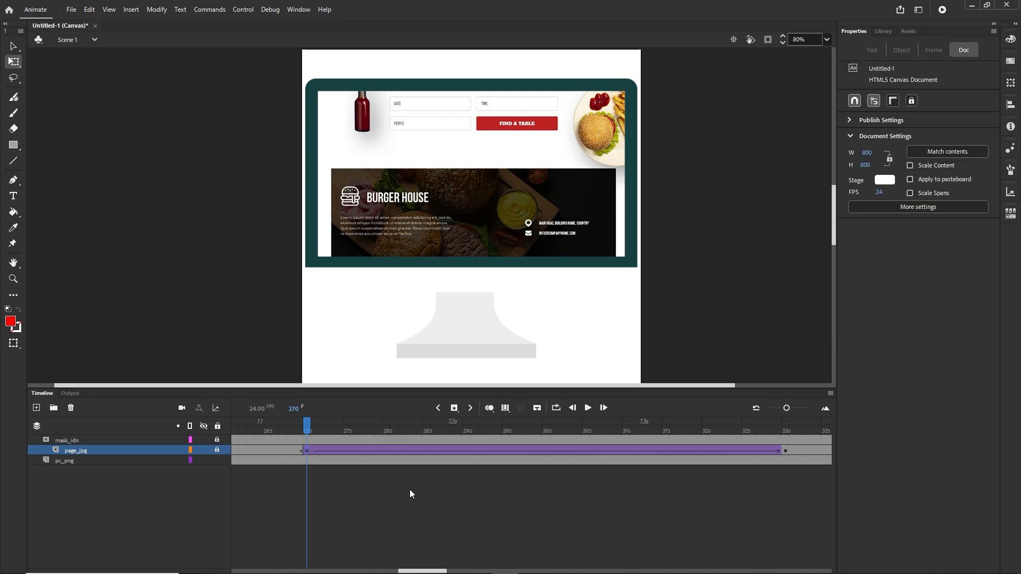
# - Test the scrolling animation in the Chrome browser and switch back to Animate
pyautogui.hotkey('ctrl', 'Return')
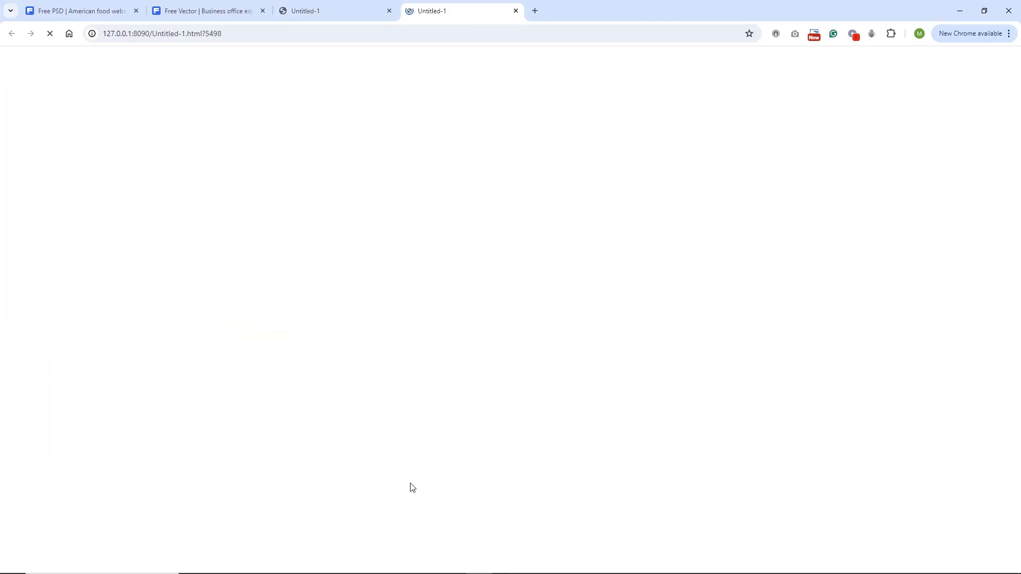
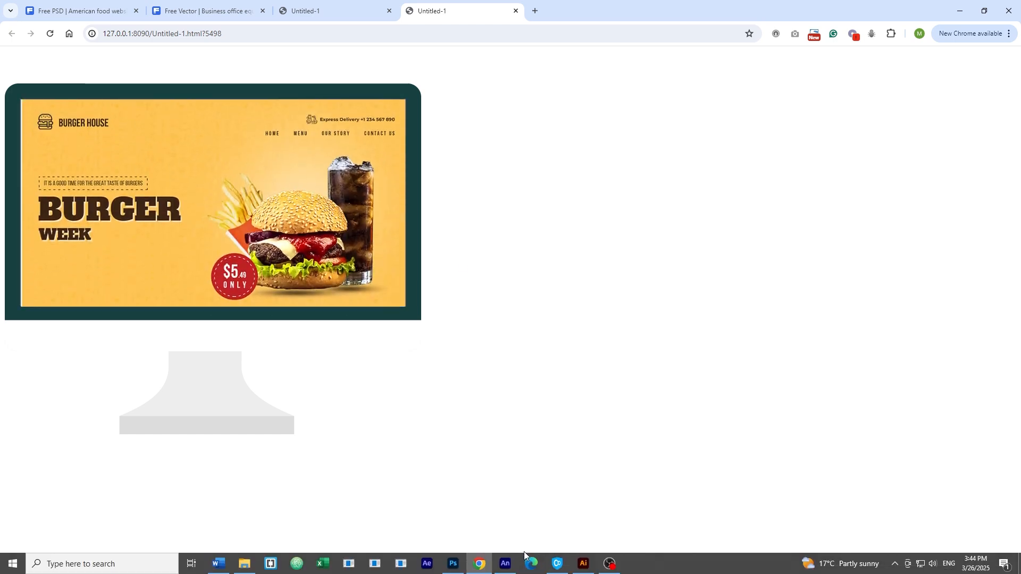
pyautogui.click(505, 570)
pyautogui.click(43, 393)
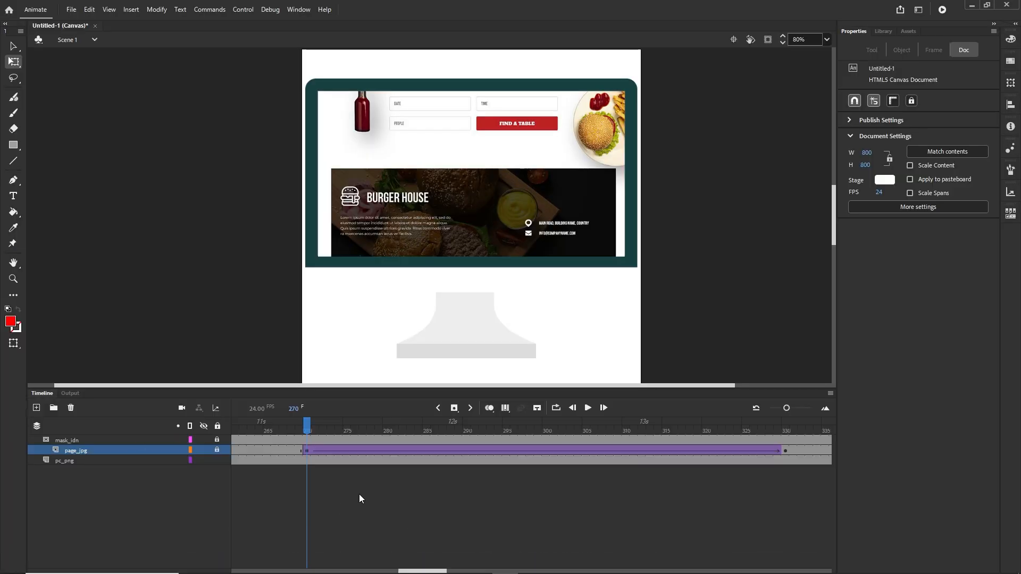
# - Compare the Sine and Quint Ease In Out curves for the frame 30 page_jpg tween and reapply Quint
pyautogui.moveTo(301, 432); pyautogui.dragTo(429, 444)
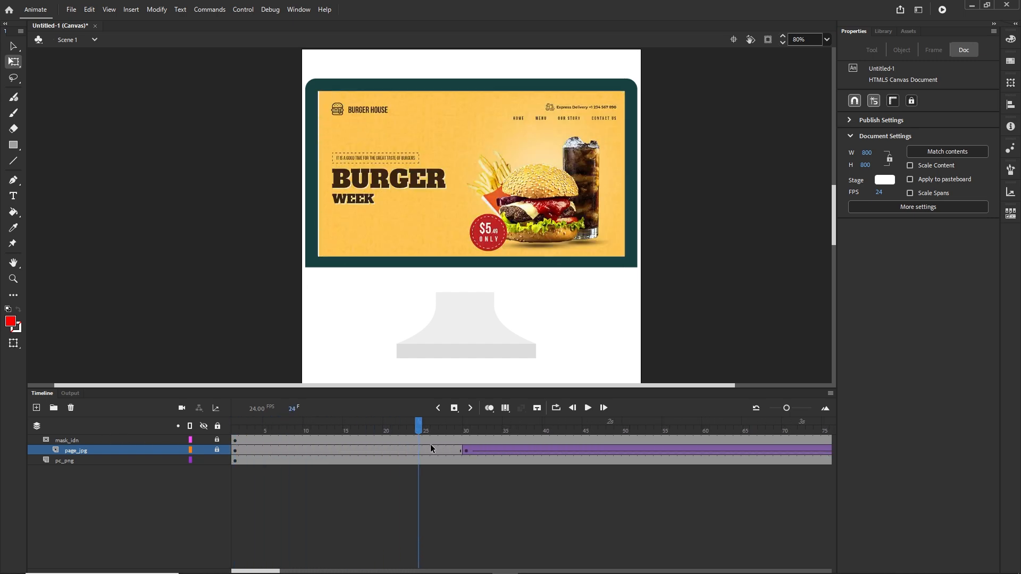
pyautogui.click(466, 450)
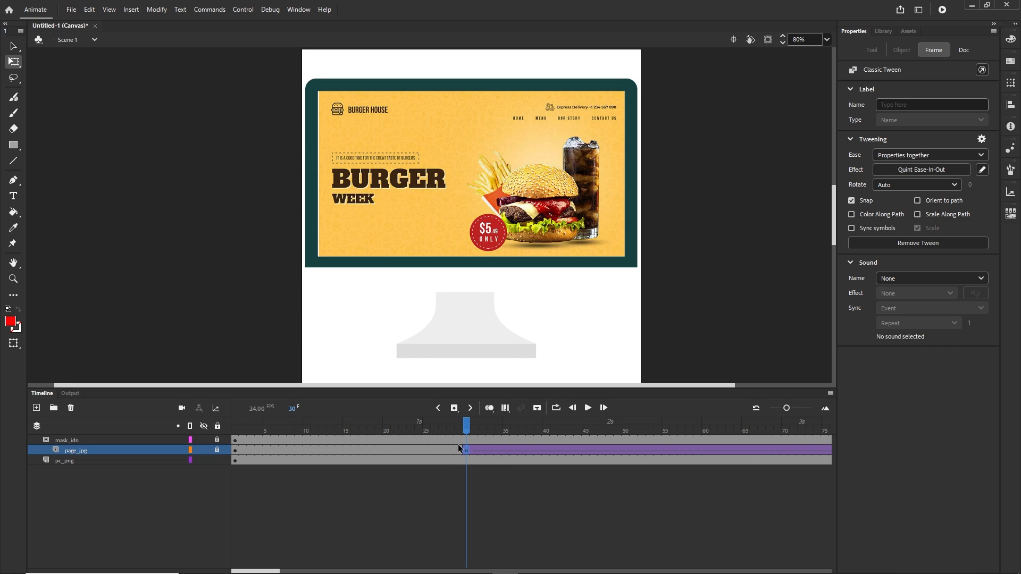
pyautogui.click(919, 168)
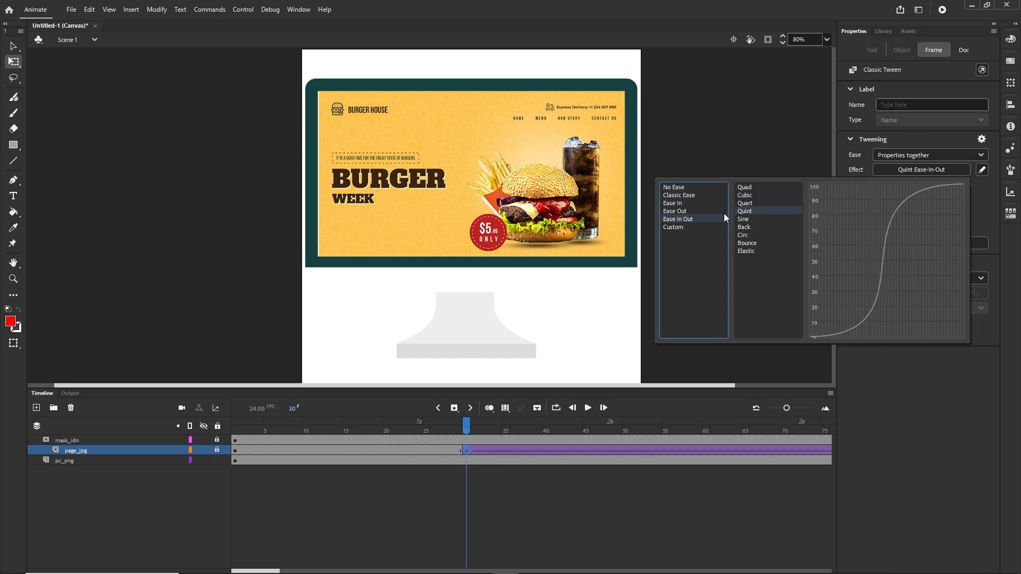
pyautogui.click(742, 220)
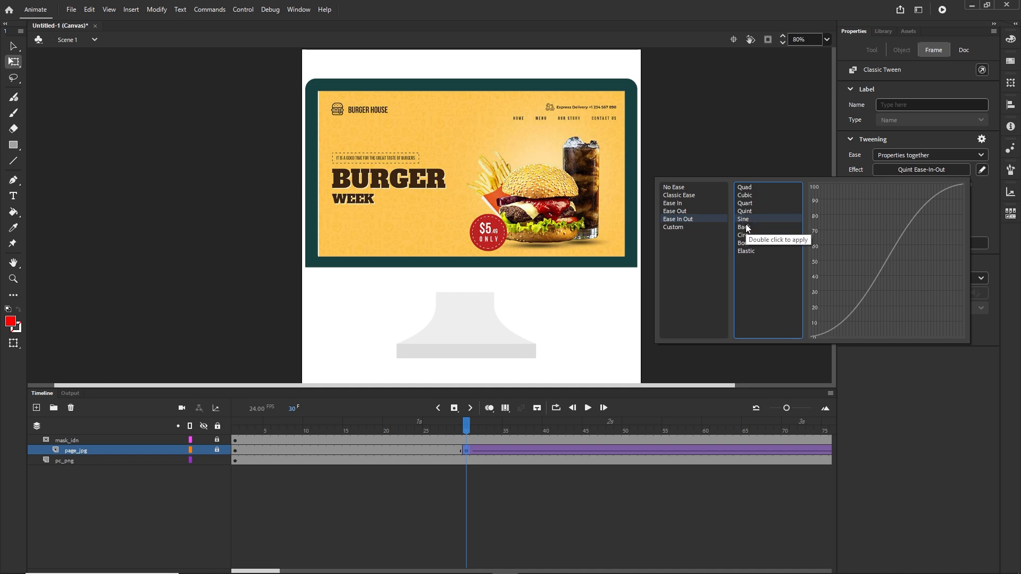
pyautogui.click(746, 212)
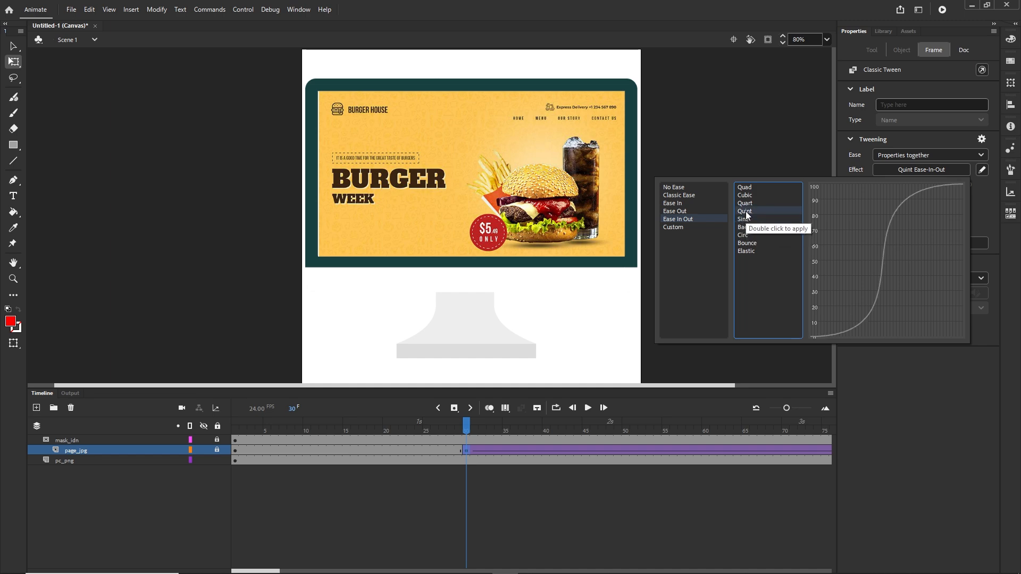
pyautogui.doubleClick(746, 213)
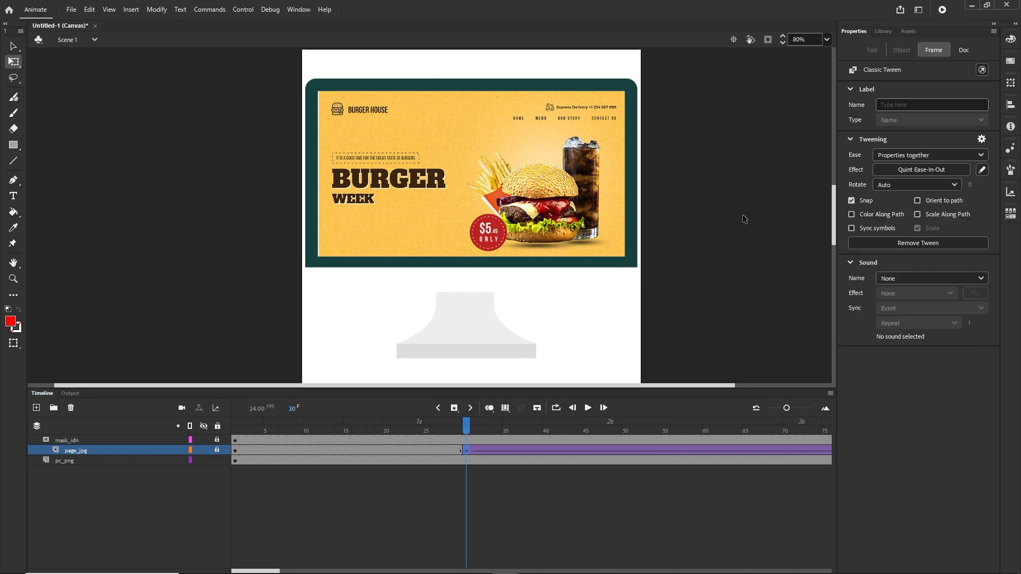
# - Steepen the frame 30 page_jpg tween's Quint curve by extending both handles to the graph's opposite ends, and save it as a custom ease
pyautogui.click(982, 170)
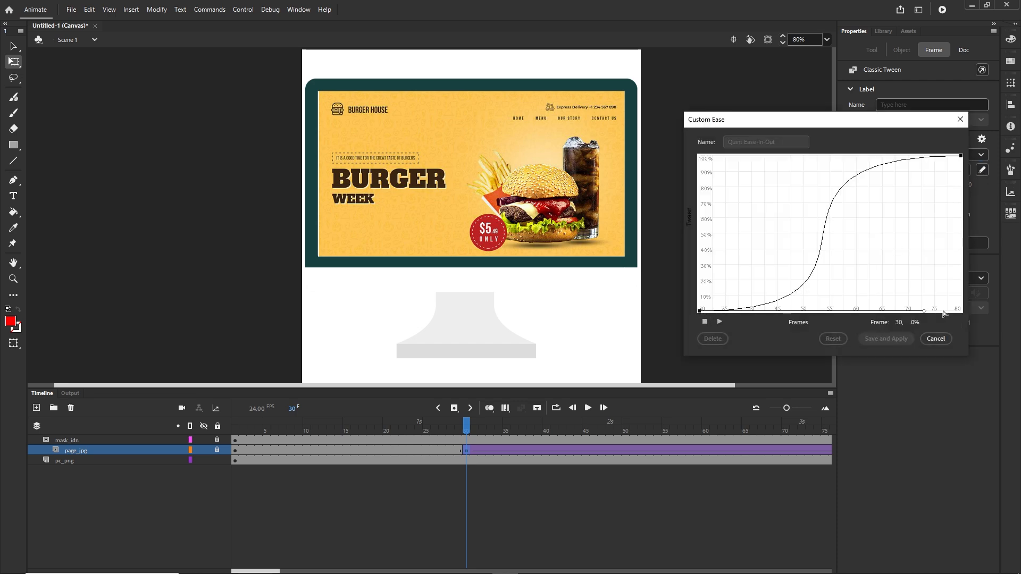
pyautogui.moveTo(924, 310); pyautogui.dragTo(962, 313)
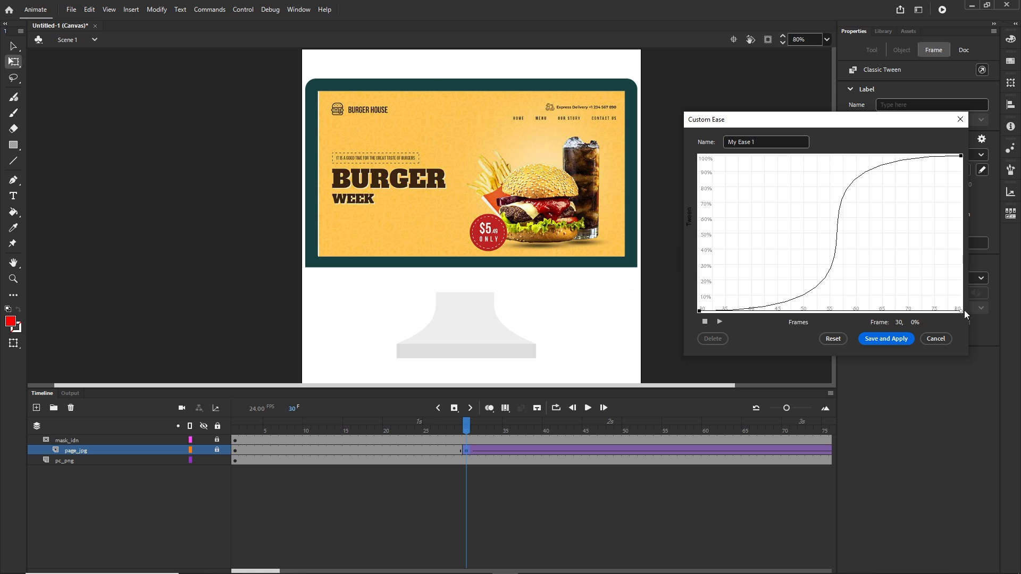
pyautogui.click(961, 156)
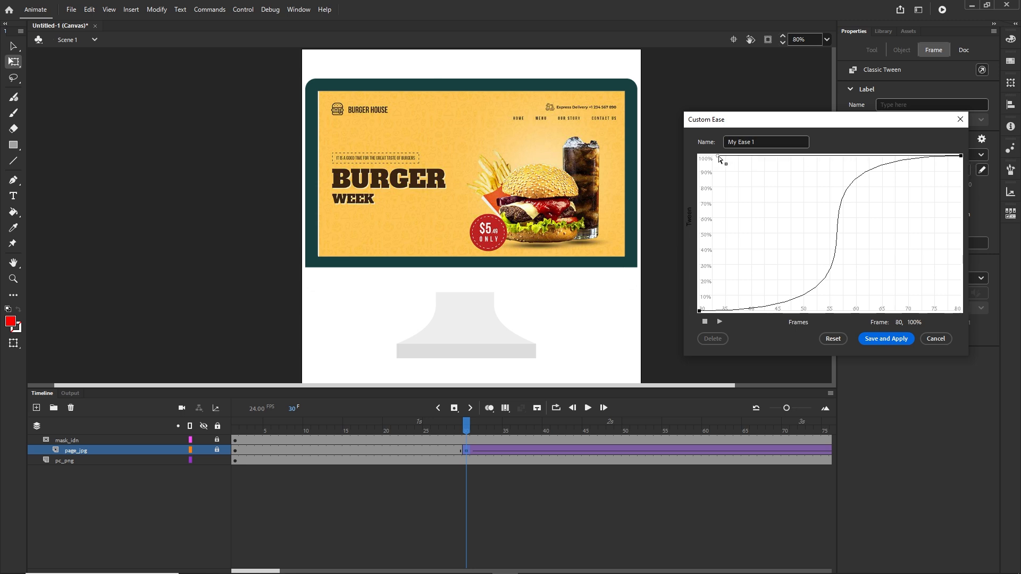
pyautogui.moveTo(718, 156); pyautogui.dragTo(695, 156)
pyautogui.click(887, 339)
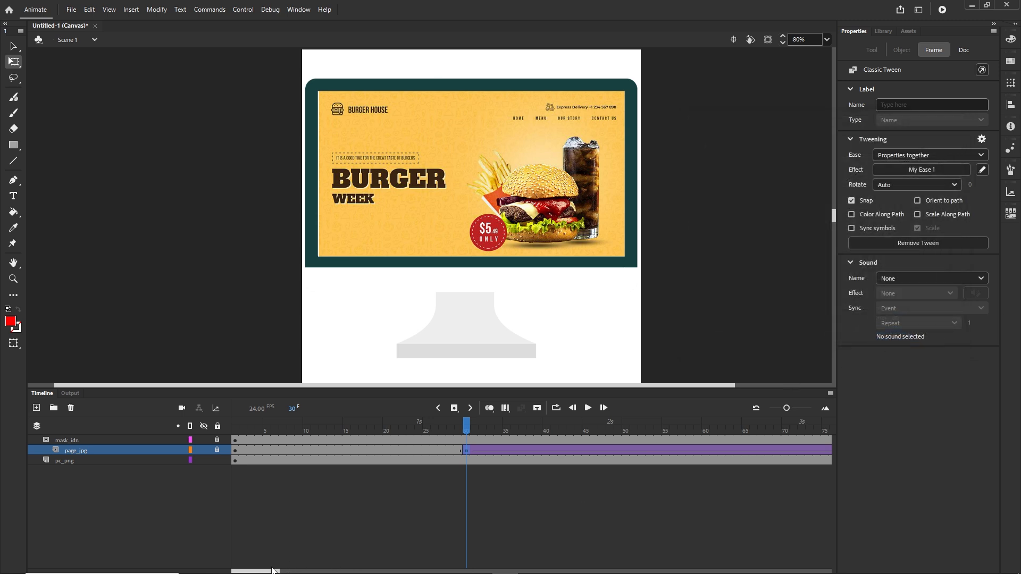
# - Save a custom ease for the page_jpg tween starting at frame 110, extending both curve handles to the graph's opposite ends
pyautogui.moveTo(273, 571); pyautogui.dragTo(330, 566)
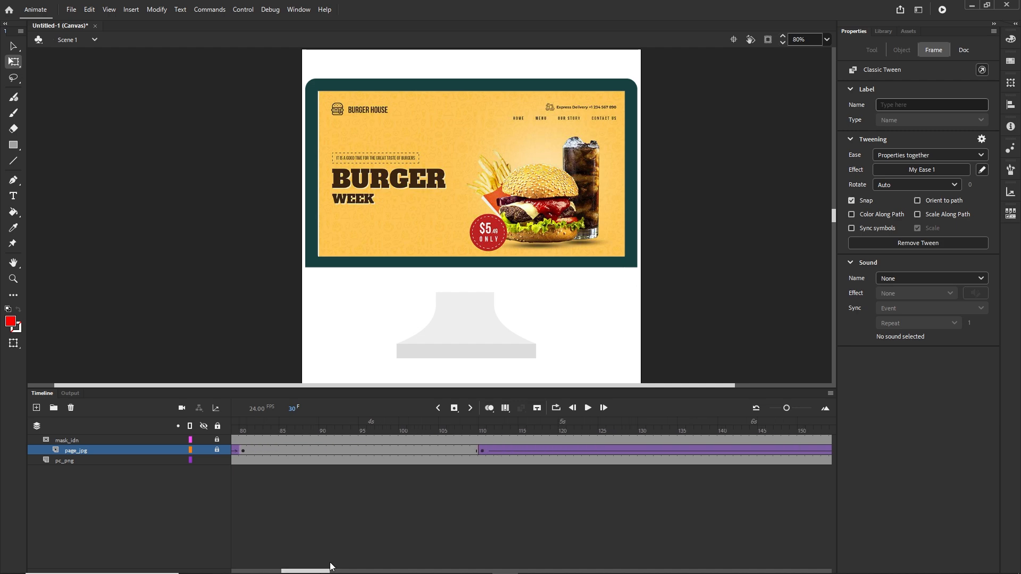
pyautogui.click(481, 451)
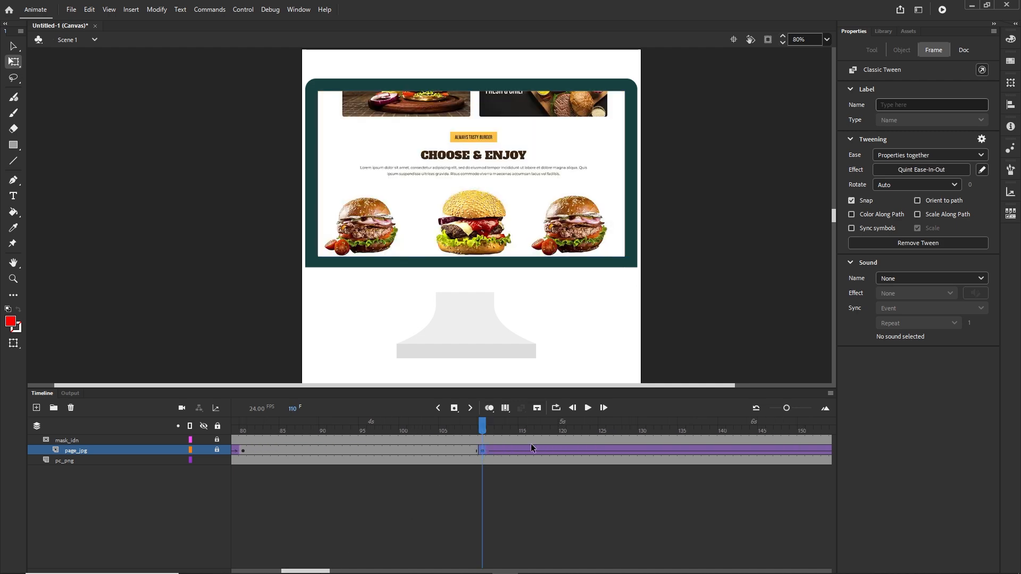
pyautogui.click(933, 171)
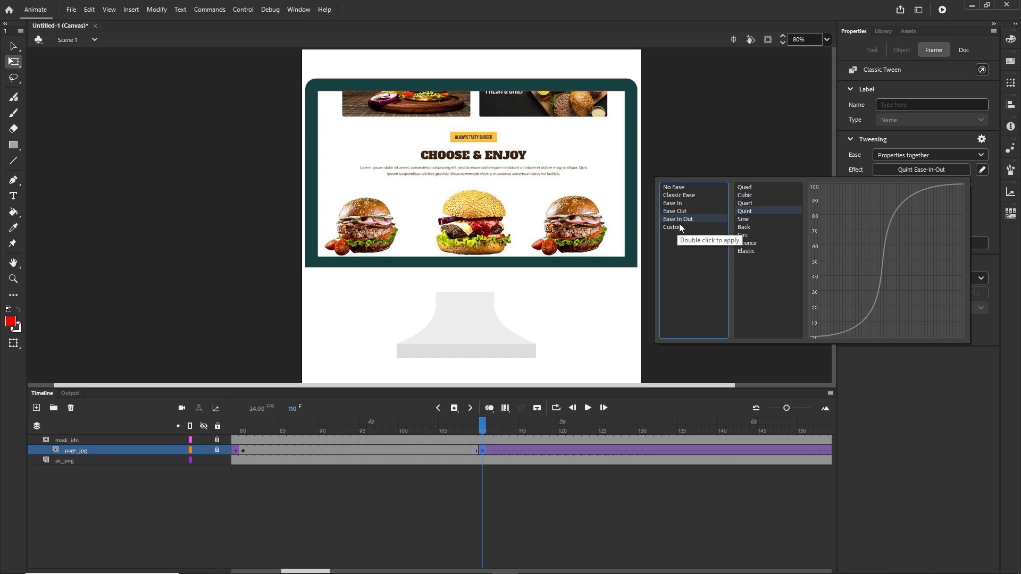
pyautogui.click(782, 159)
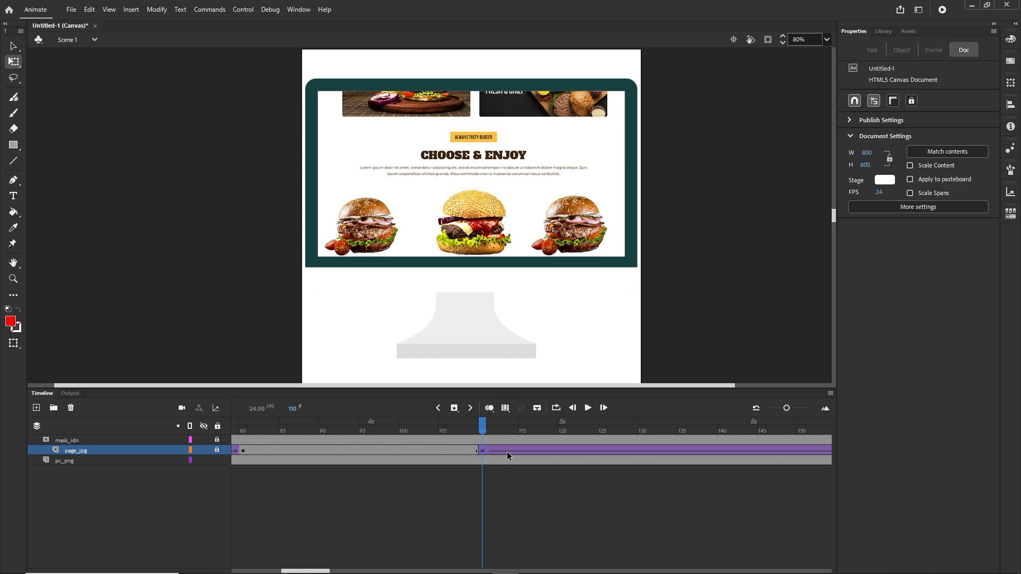
pyautogui.click(484, 451)
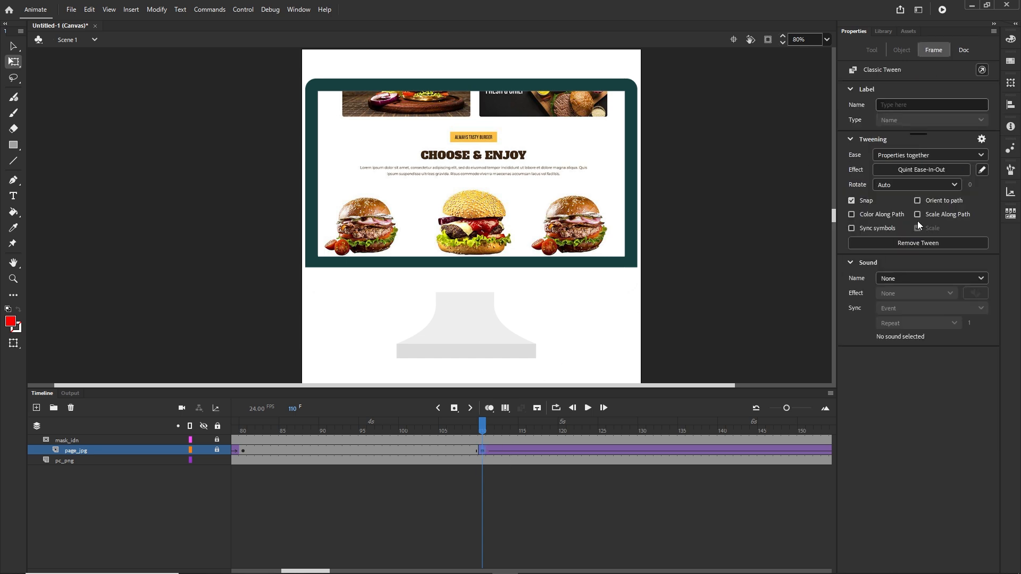
pyautogui.click(981, 170)
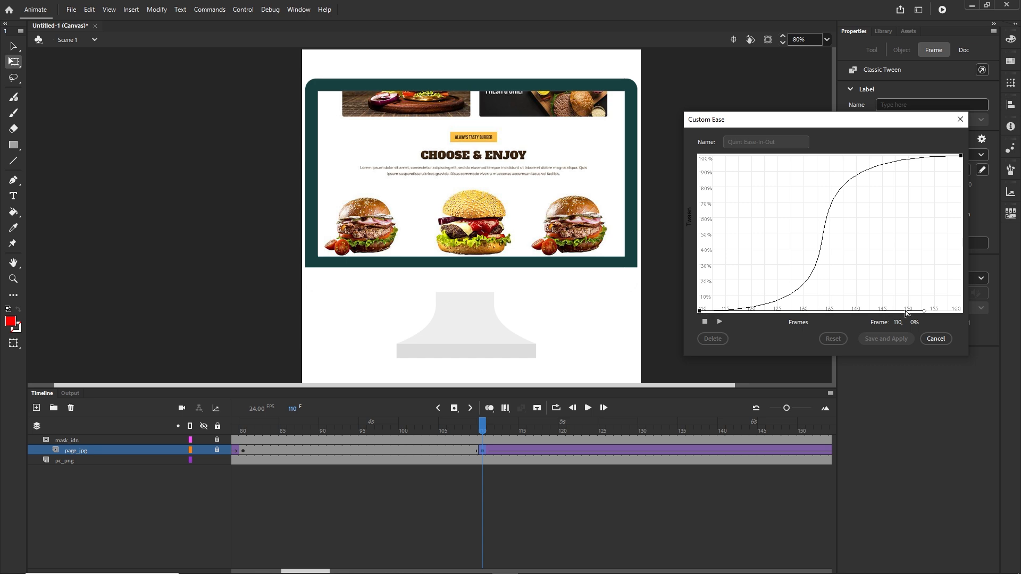
pyautogui.moveTo(925, 311); pyautogui.dragTo(964, 312)
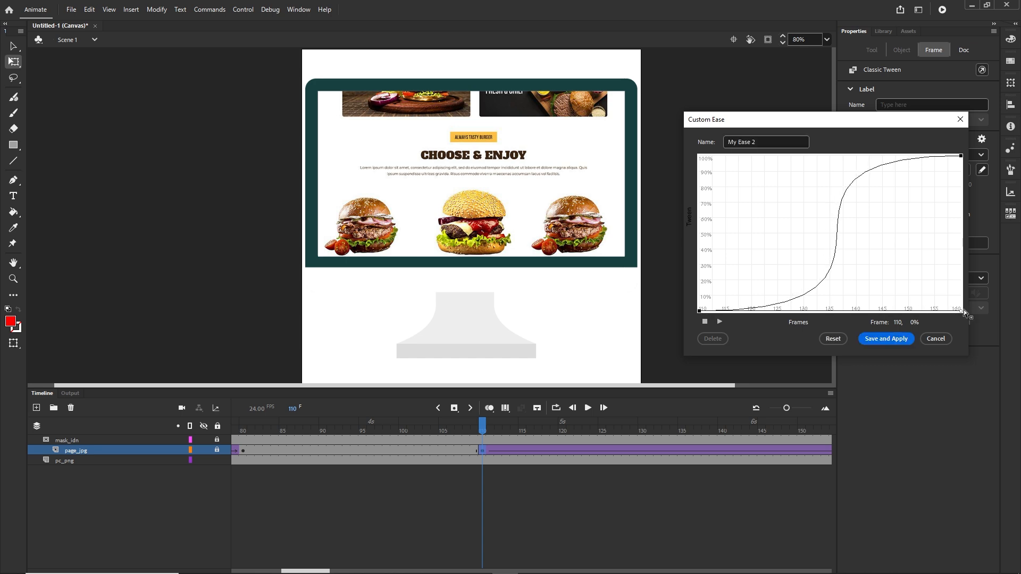
pyautogui.click(961, 156)
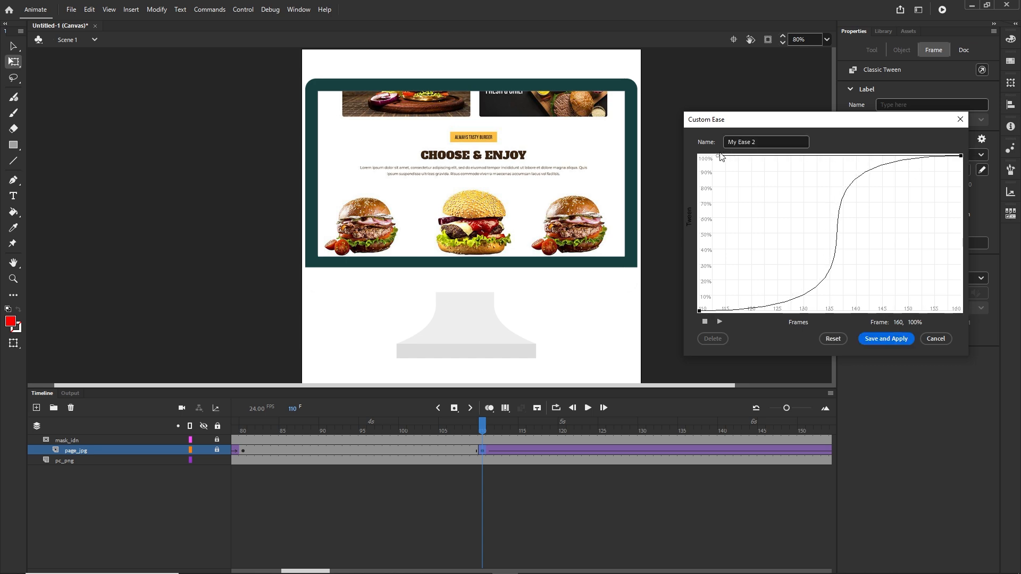
pyautogui.moveTo(718, 158); pyautogui.dragTo(658, 149)
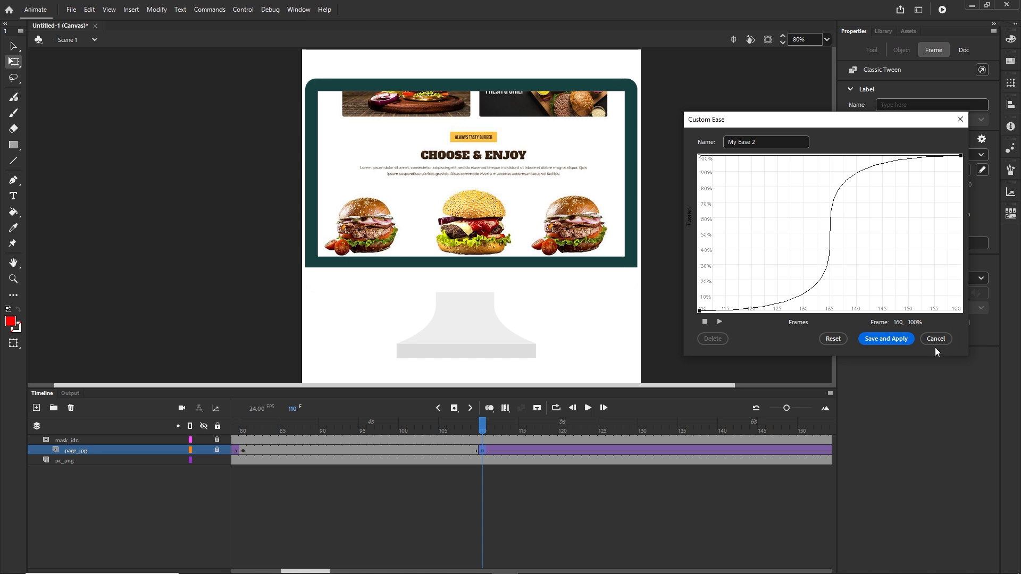
pyautogui.click(888, 341)
# - Apply the custom ease My Ease 2 to the page_jpg classic tween that starts at frame 190
pyautogui.moveTo(477, 424); pyautogui.dragTo(747, 432)
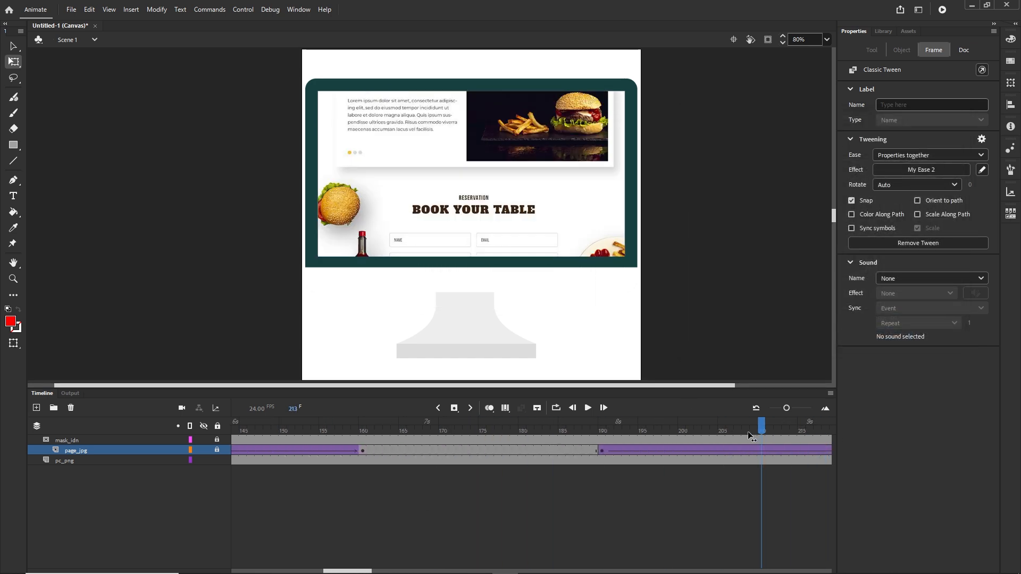
pyautogui.click(602, 451)
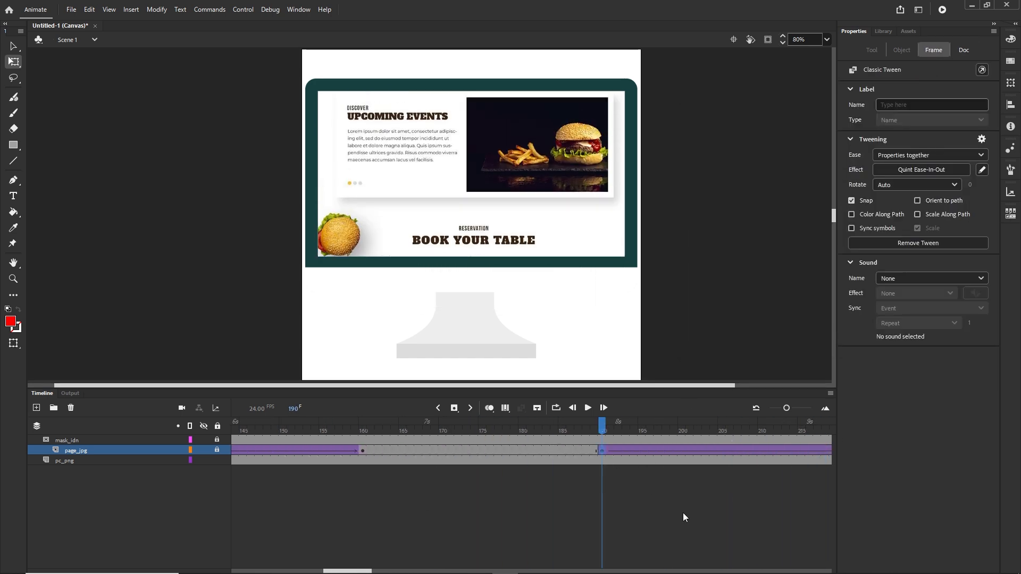
pyautogui.click(909, 169)
pyautogui.click(671, 226)
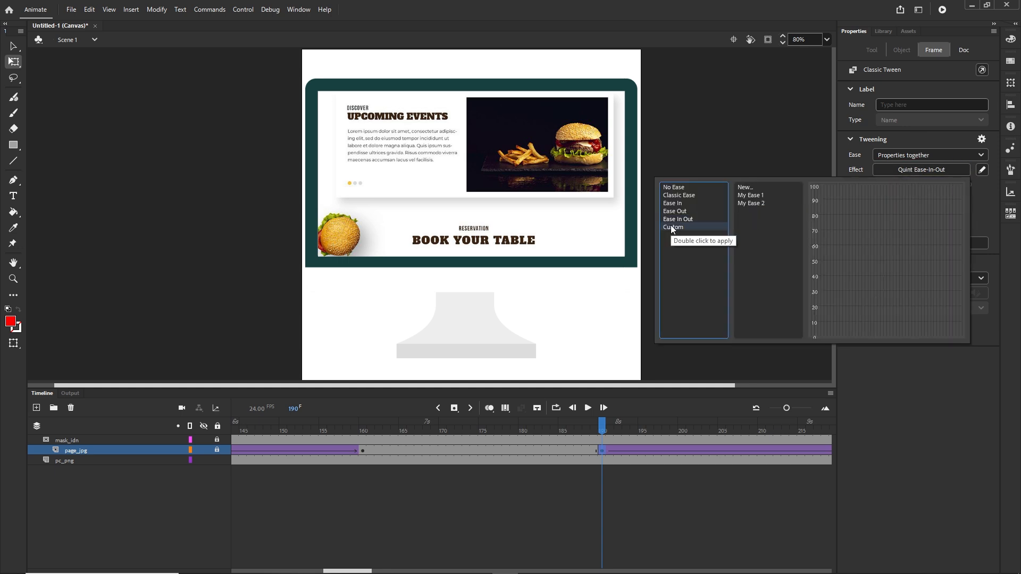
pyautogui.click(751, 204)
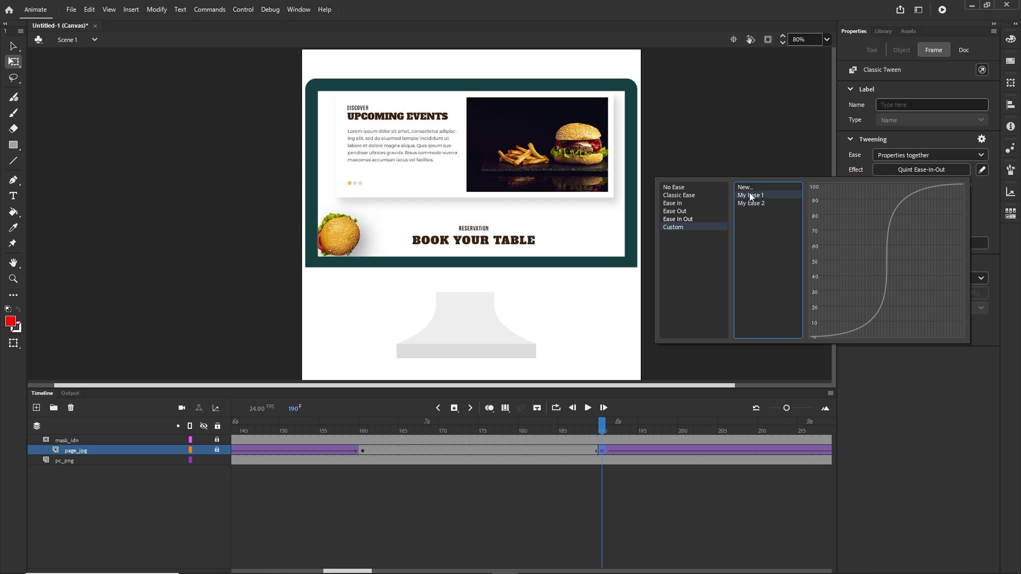
pyautogui.doubleClick(752, 203)
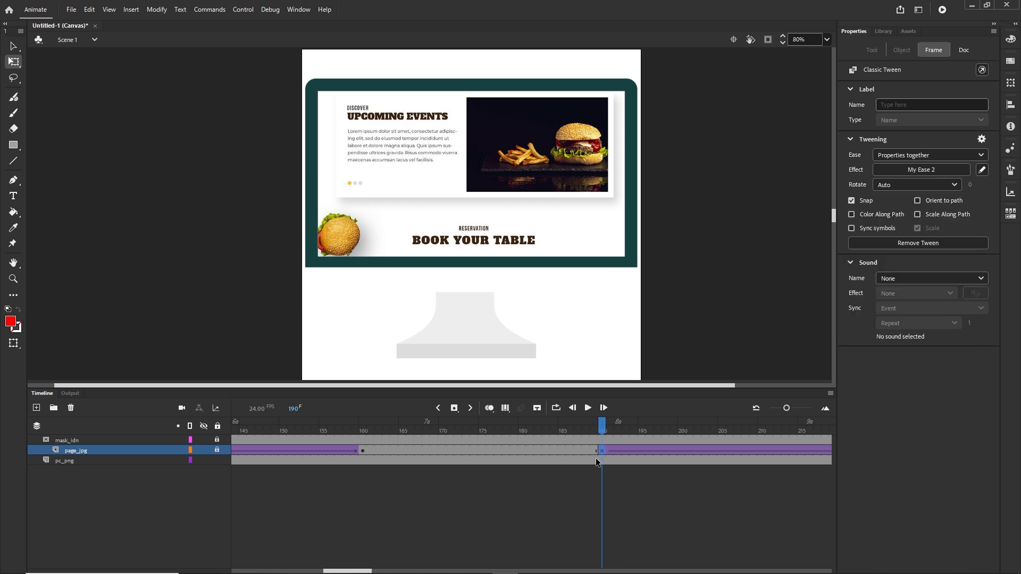
# - Apply the custom ease My Ease 1 to the page_jpg classic tween that starts at frame 270
pyautogui.moveTo(602, 423); pyautogui.dragTo(679, 446)
pyautogui.click(679, 456)
pyautogui.click(682, 448)
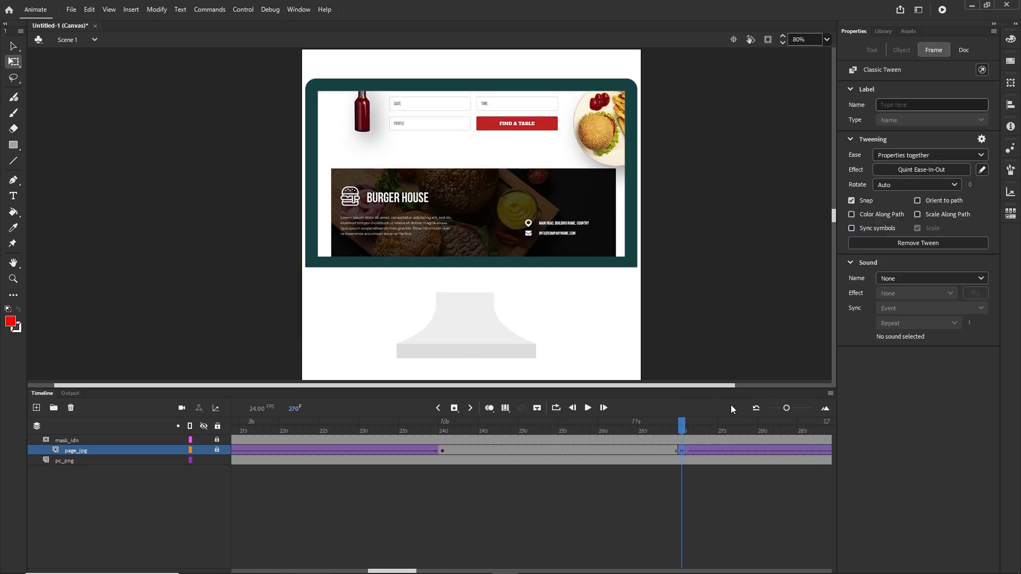
pyautogui.click(927, 172)
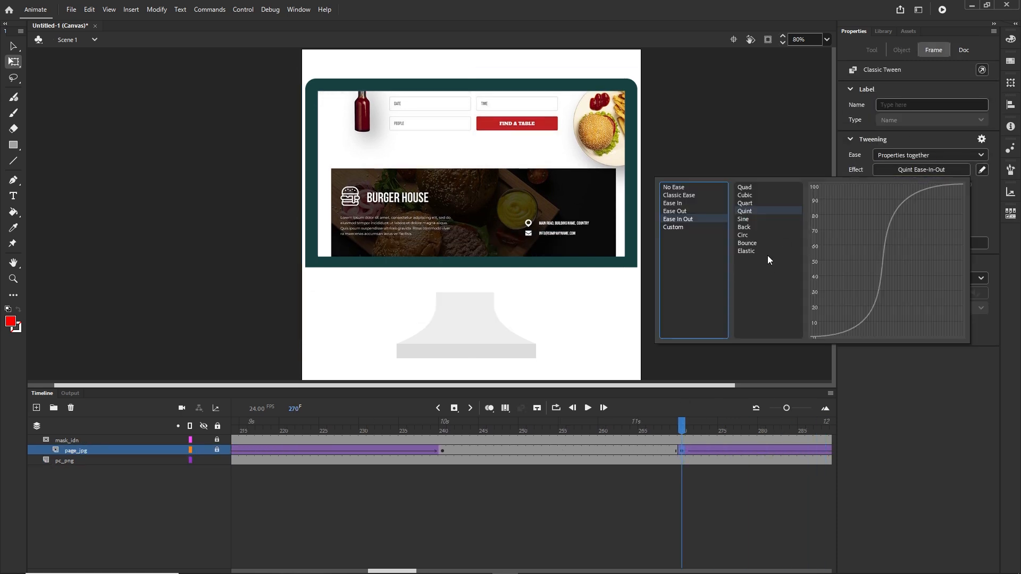
pyautogui.click(672, 227)
pyautogui.click(757, 197)
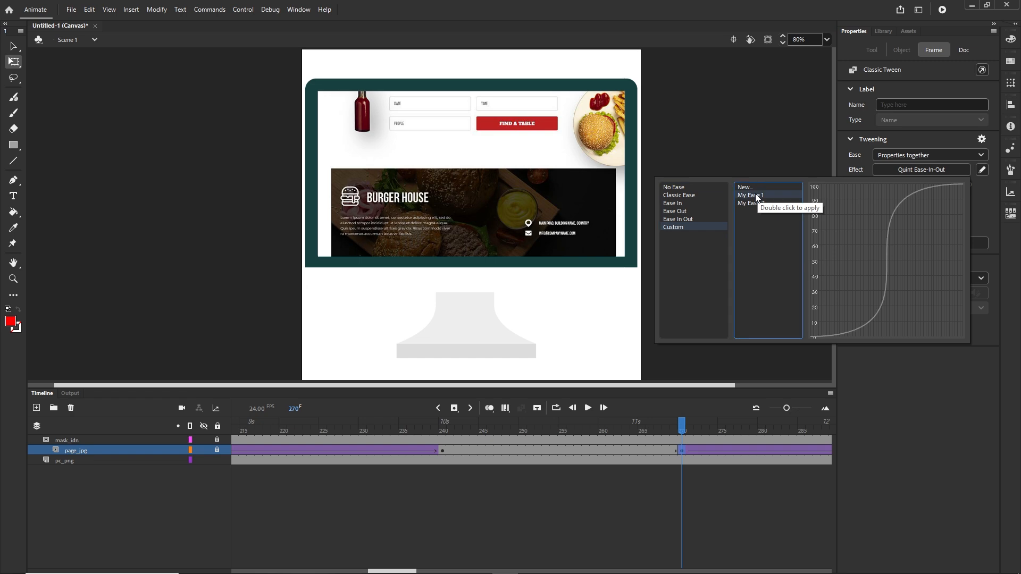
pyautogui.doubleClick(757, 197)
pyautogui.click(553, 500)
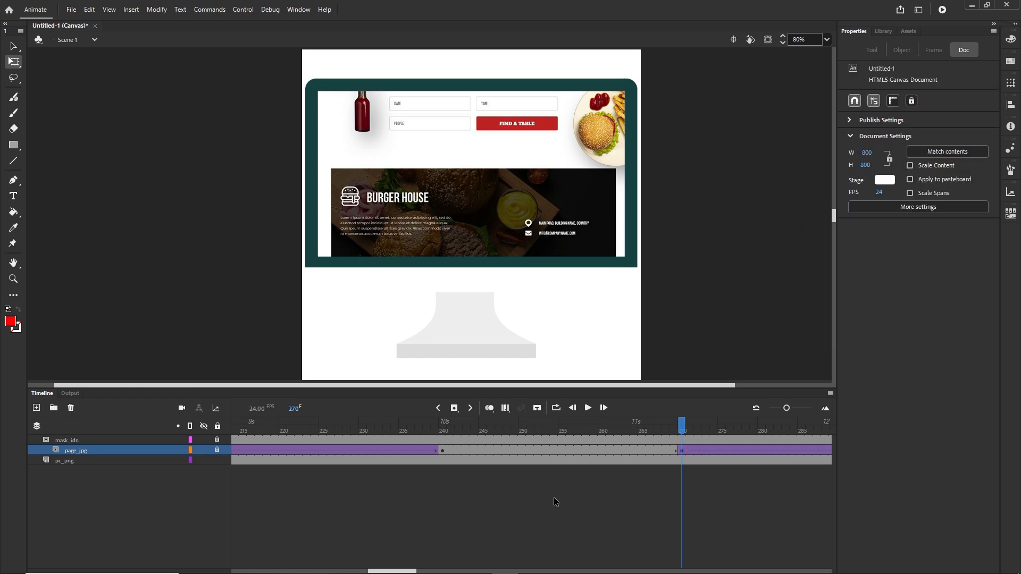
# - Test the animation with the custom eases in Chrome, reload the page to replay it, and return to Animate
pyautogui.hotkey('ctrl', 'Return')
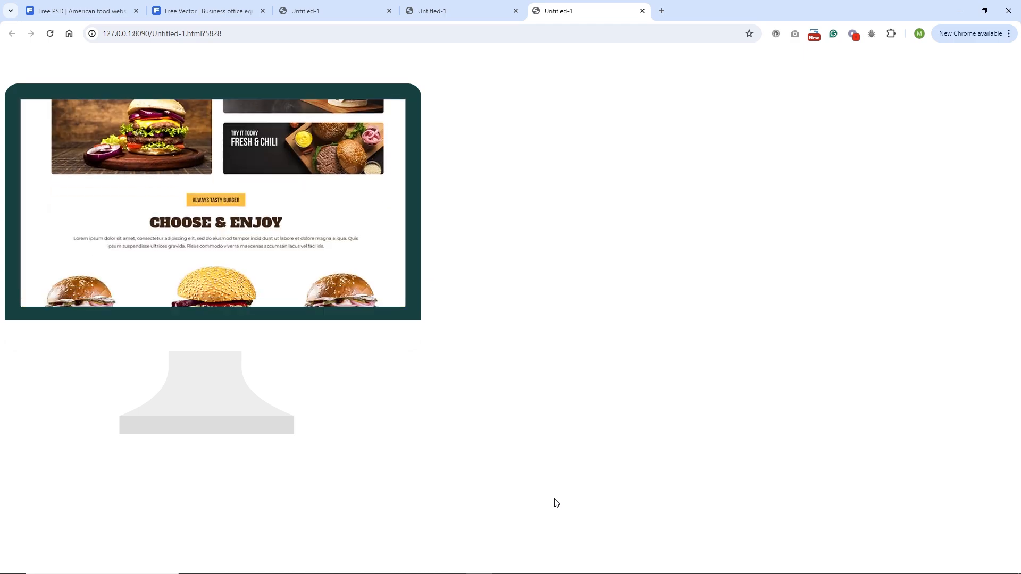
pyautogui.click(50, 33)
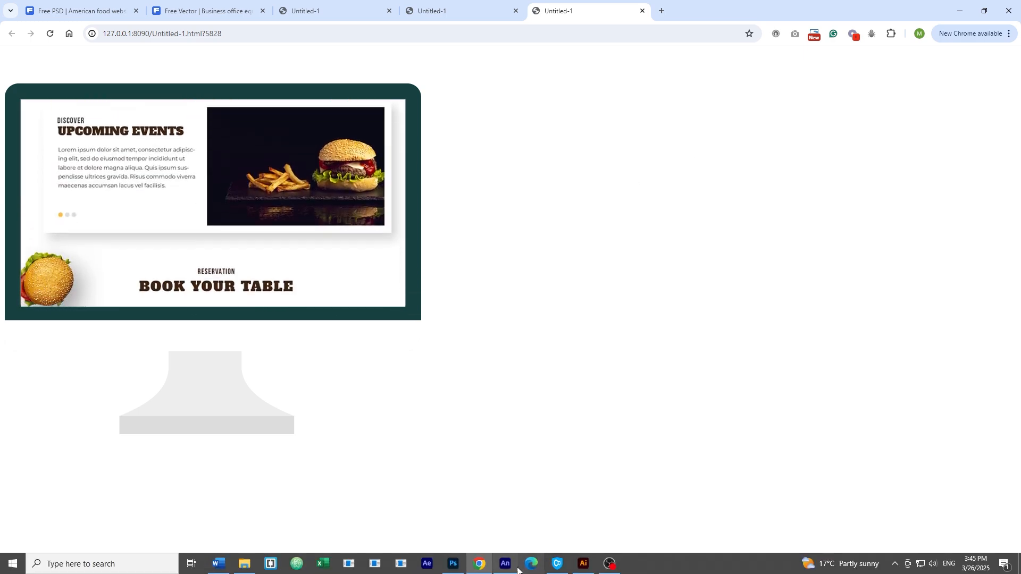
pyautogui.click(531, 563)
pyautogui.click(42, 393)
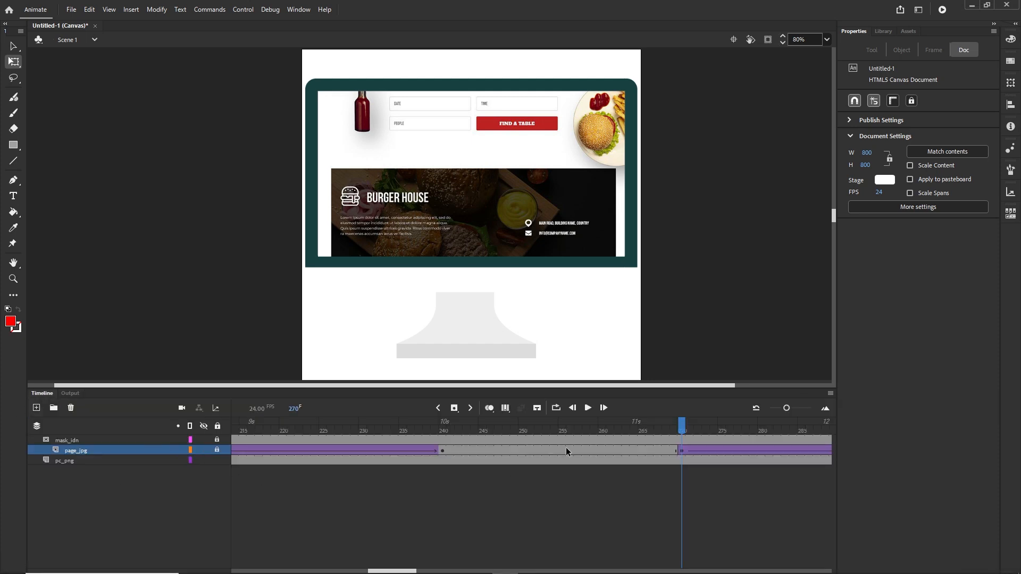
# - Soften the frame 30 page_jpg tween's custom ease by pulling both curve handles slightly inward, and save it as a new ease
pyautogui.moveTo(684, 432); pyautogui.dragTo(370, 426)
pyautogui.click(403, 451)
pyautogui.click(466, 451)
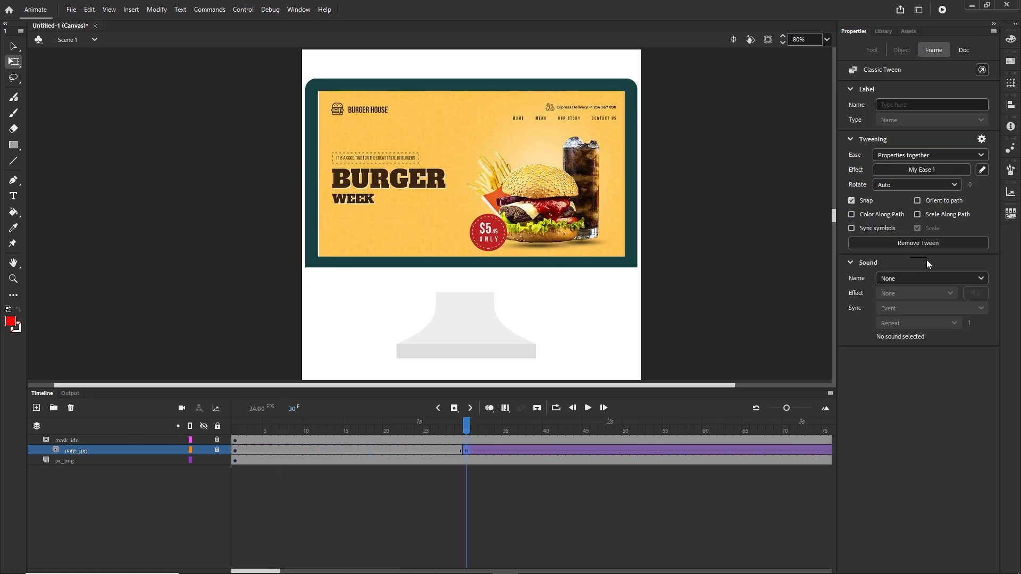
pyautogui.click(917, 174)
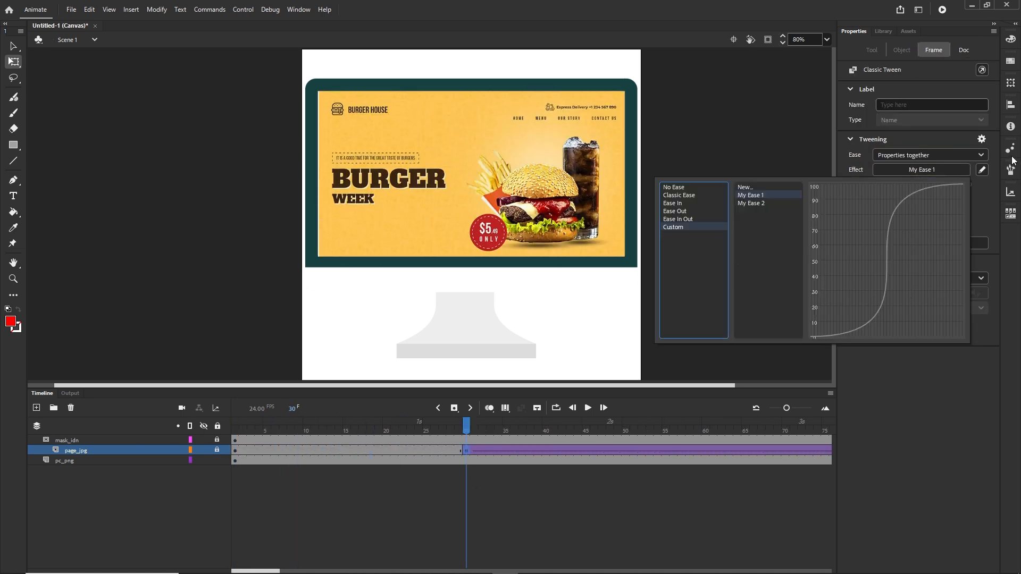
pyautogui.click(982, 169)
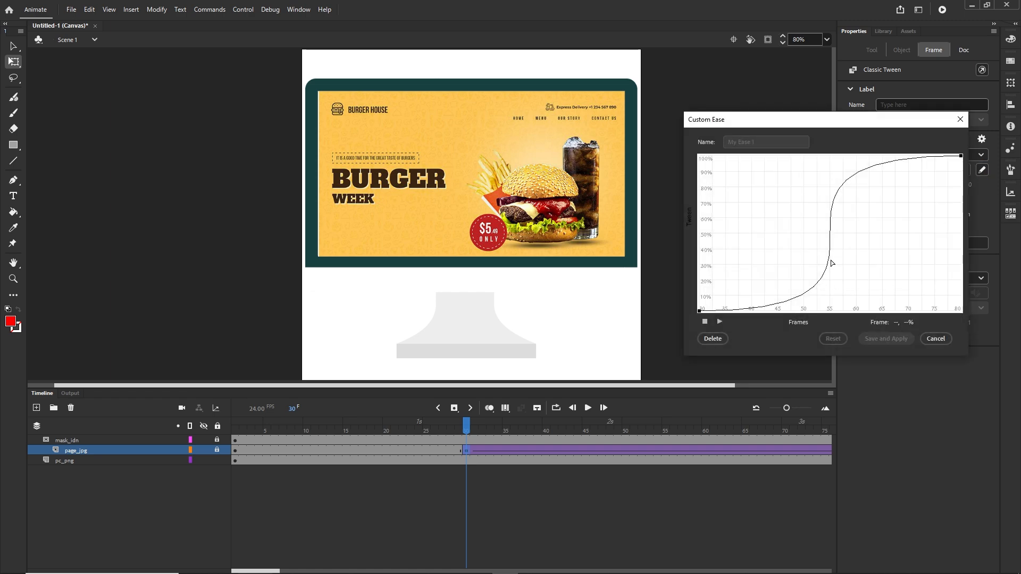
pyautogui.click(700, 312)
pyautogui.moveTo(962, 311); pyautogui.dragTo(938, 311)
pyautogui.click(960, 156)
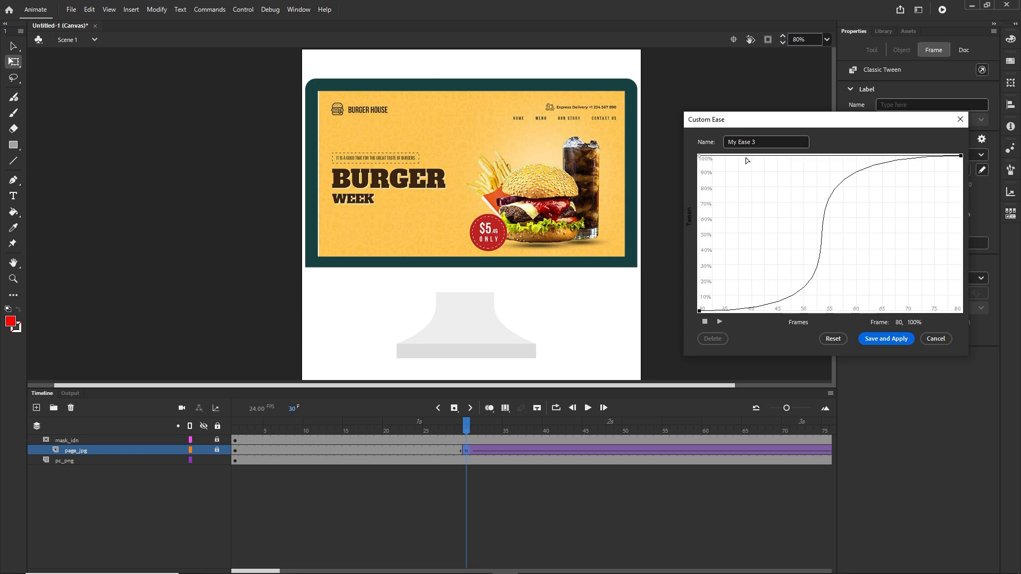
pyautogui.moveTo(701, 155); pyautogui.dragTo(718, 154)
pyautogui.click(884, 337)
# - Apply the custom ease My Ease 3 to the page_jpg classic tween that starts at frame 110
pyautogui.moveTo(280, 566); pyautogui.dragTo(322, 571)
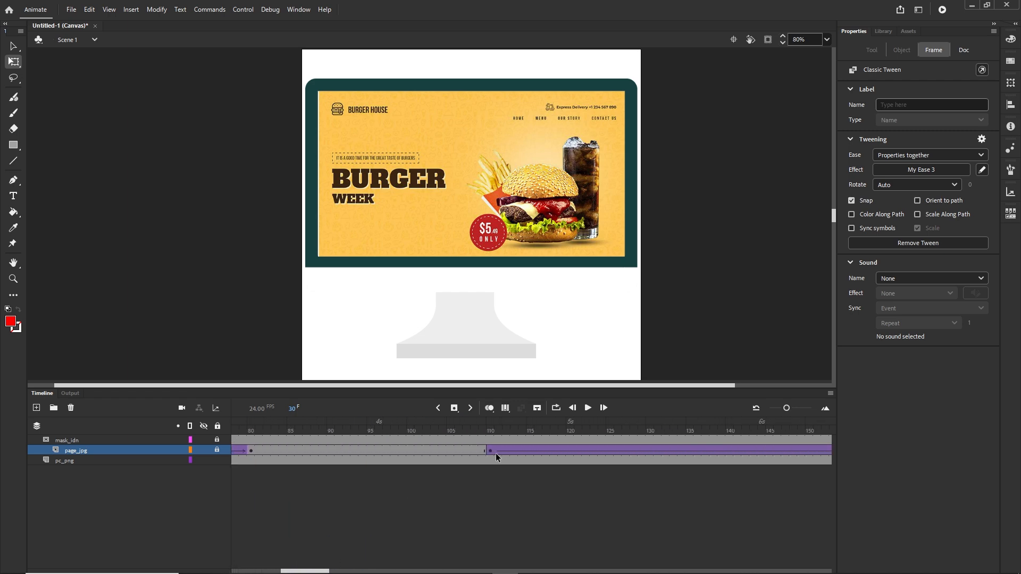
pyautogui.click(490, 452)
pyautogui.click(932, 168)
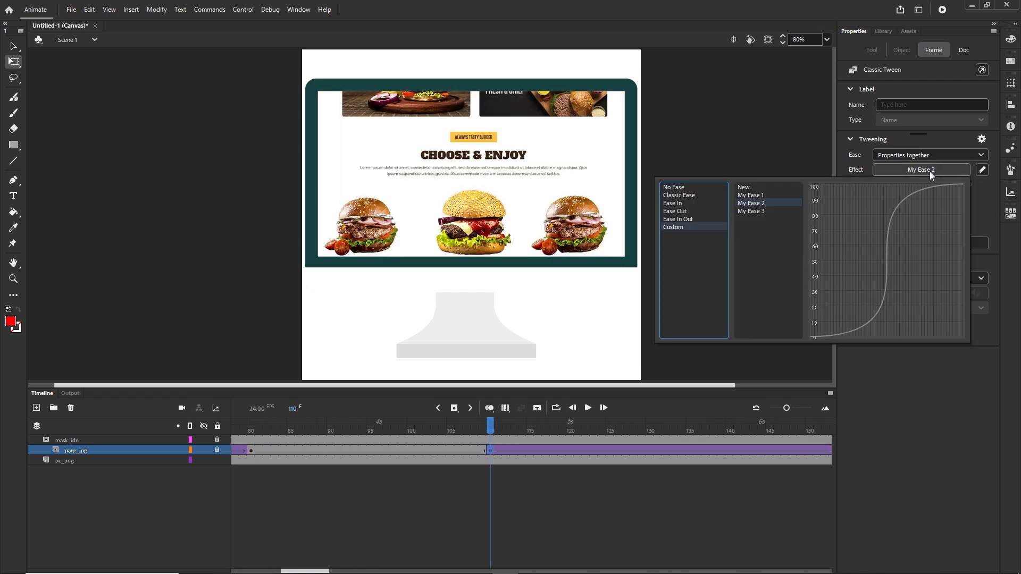
pyautogui.click(755, 211)
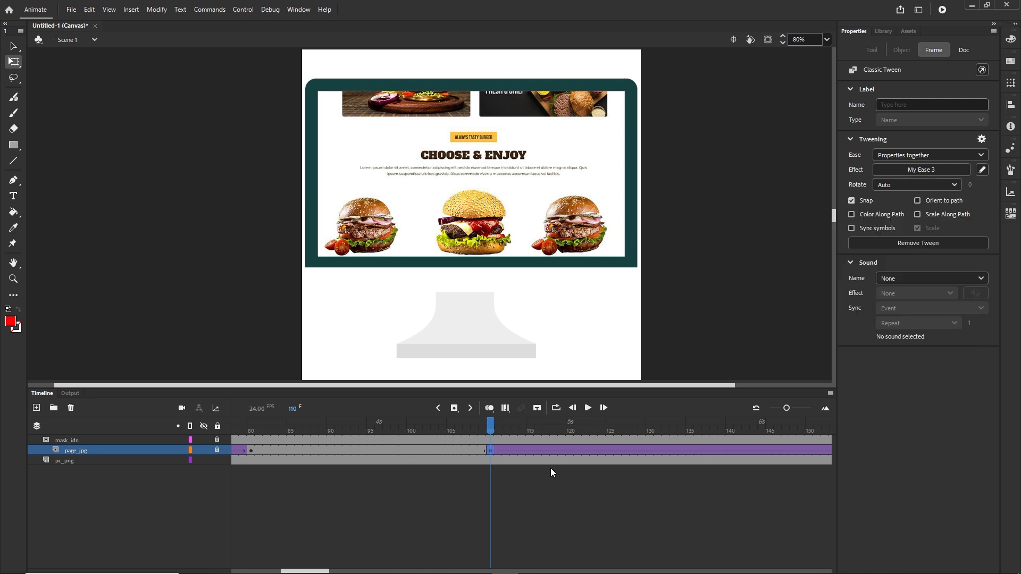
# - Check the custom ease curve of the page_jpg tween starting at frame 190, then apply My Ease 3 to it
pyautogui.moveTo(323, 570); pyautogui.dragTo(375, 570)
pyautogui.click(474, 451)
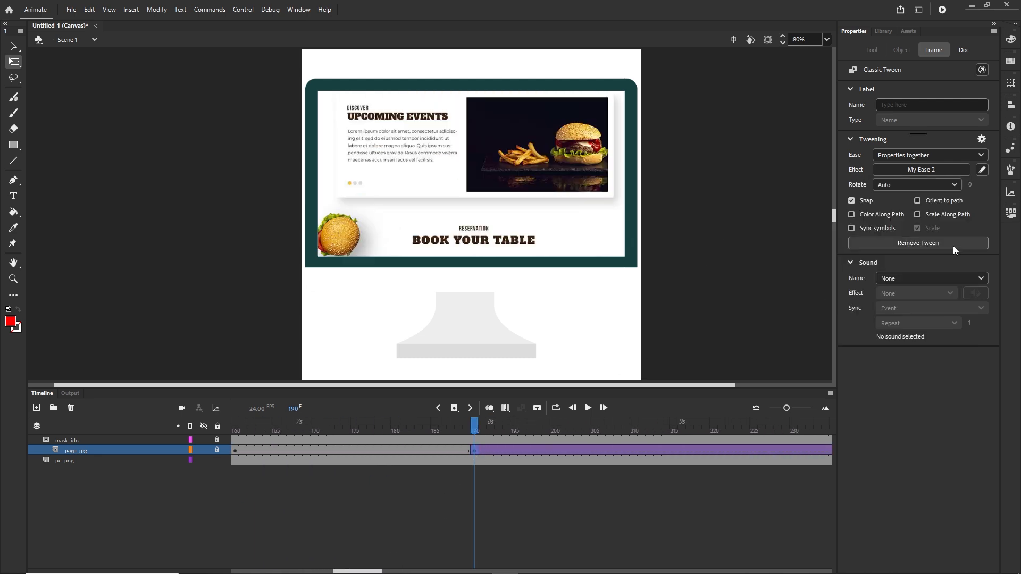
pyautogui.click(981, 170)
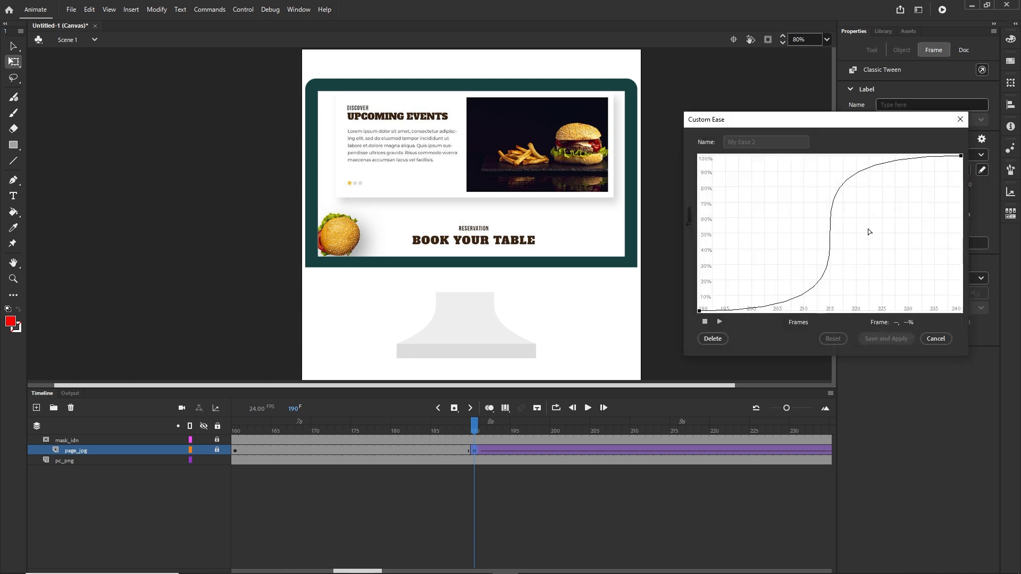
pyautogui.click(934, 342)
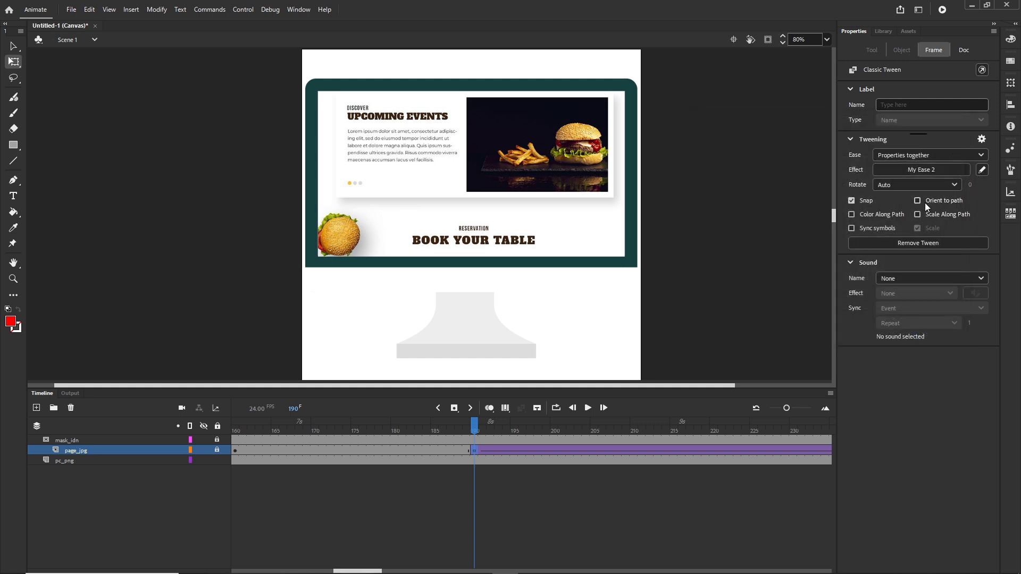
pyautogui.click(921, 169)
pyautogui.click(748, 210)
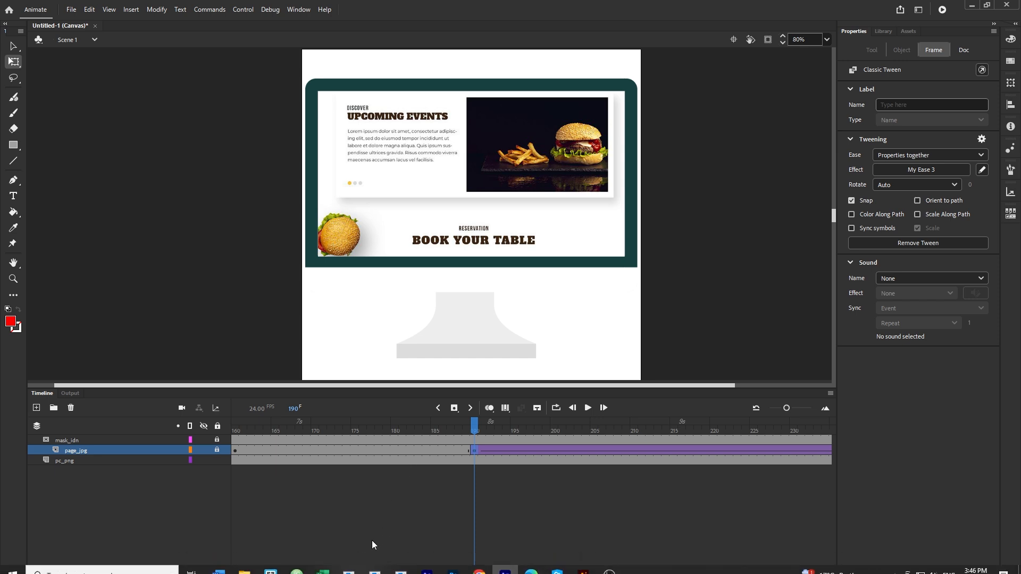
# - Apply the custom ease My Ease 3 to the page_jpg classic tween that starts at frame 270
pyautogui.moveTo(378, 572); pyautogui.dragTo(435, 572)
pyautogui.click(410, 451)
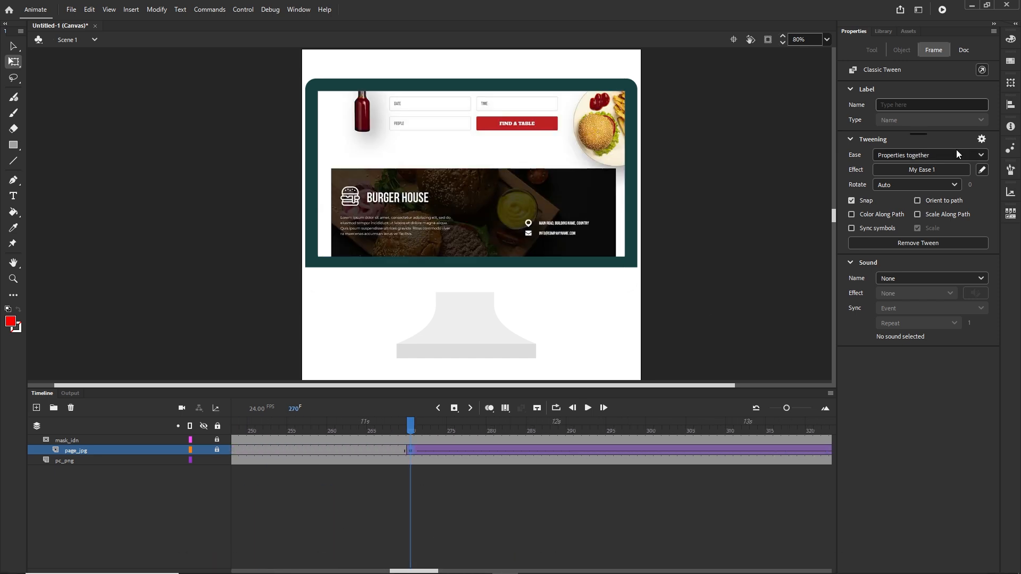
pyautogui.click(939, 170)
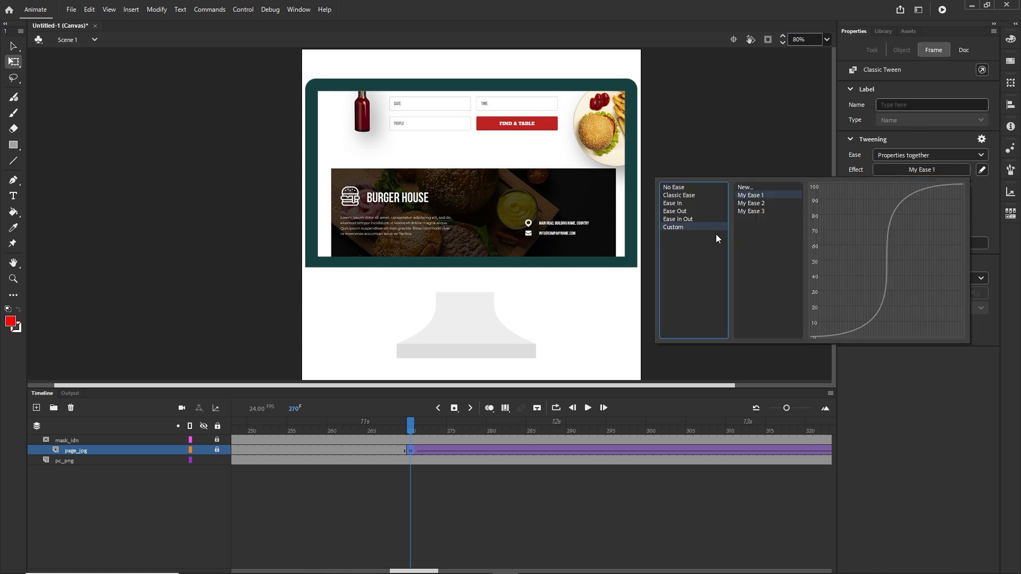
pyautogui.doubleClick(751, 211)
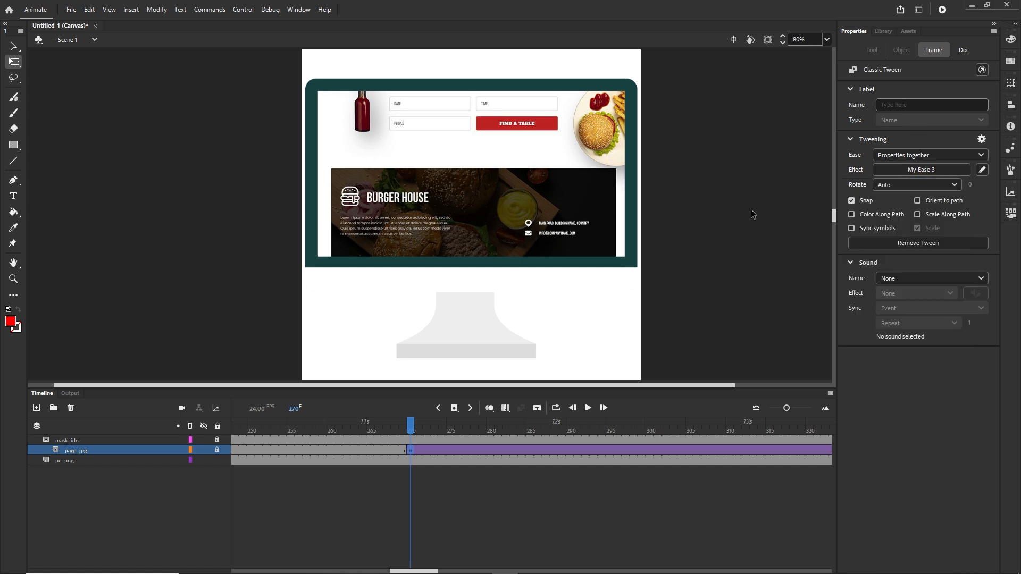
pyautogui.click(749, 221)
# - Scrub the playhead to frame 360, test the revised easing in Chrome, and return to Animate
pyautogui.moveTo(410, 428); pyautogui.dragTo(870, 398)
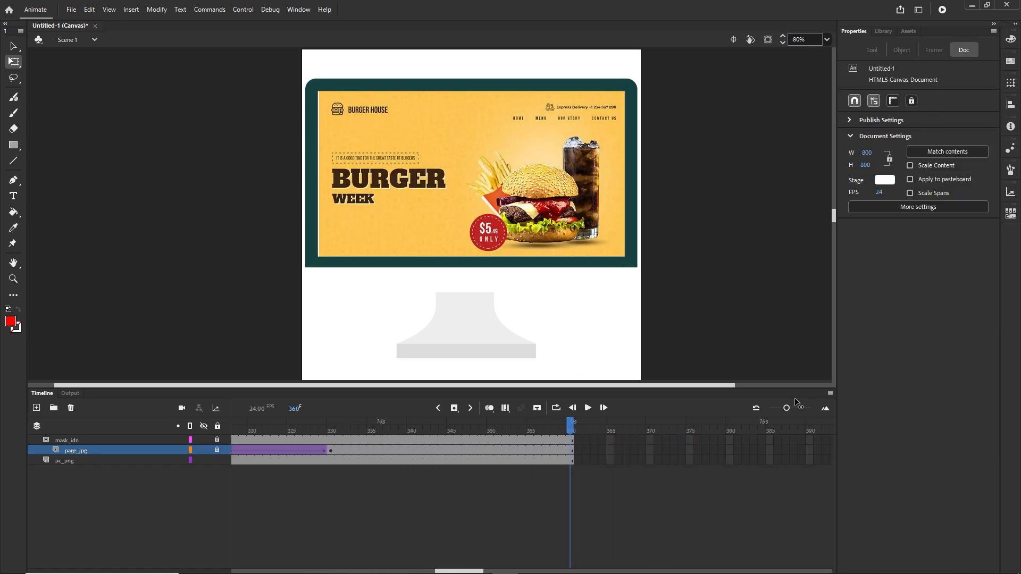
pyautogui.hotkey('ctrl', 'Return')
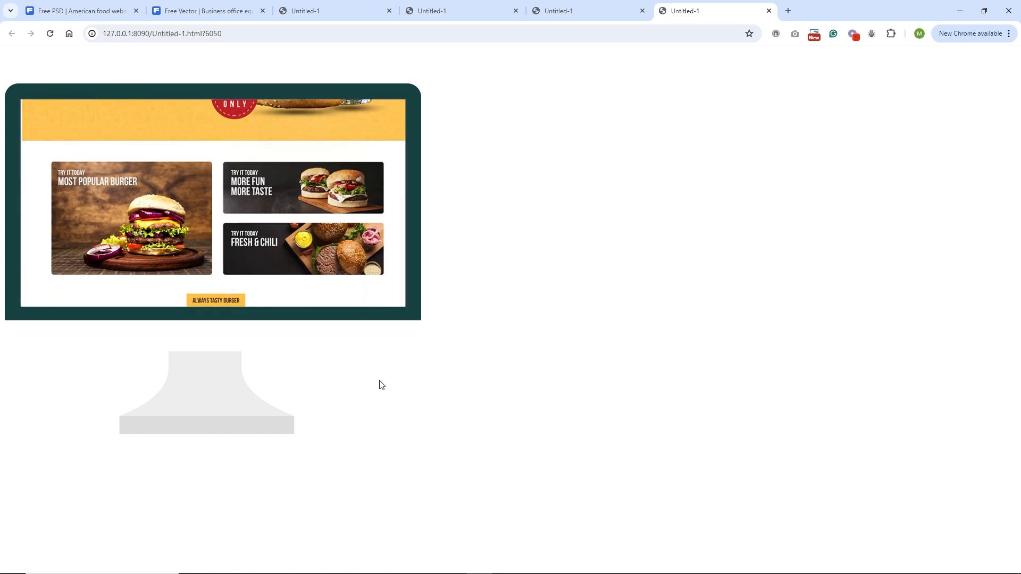
pyautogui.moveTo(464, 573)
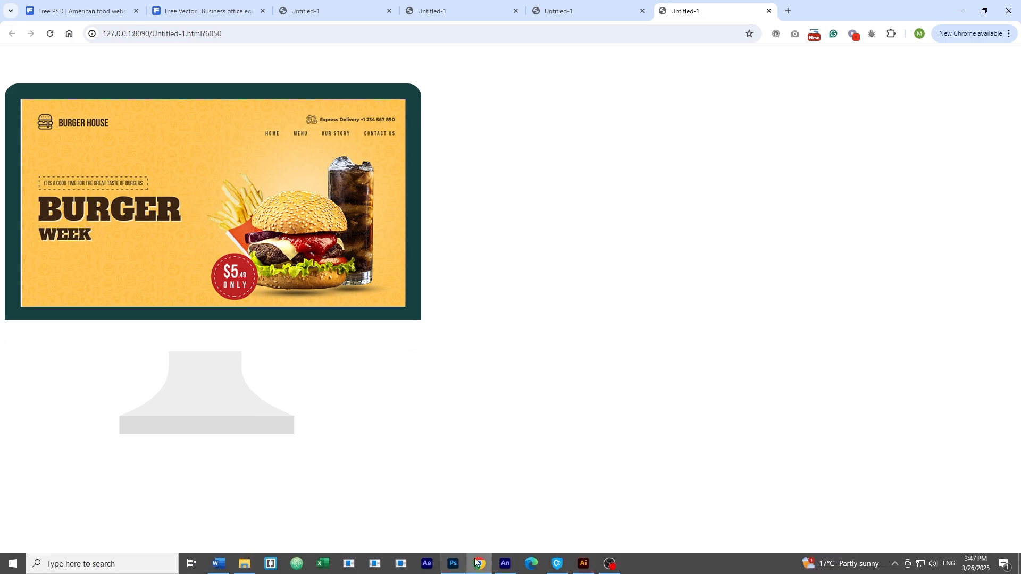
pyautogui.click(498, 561)
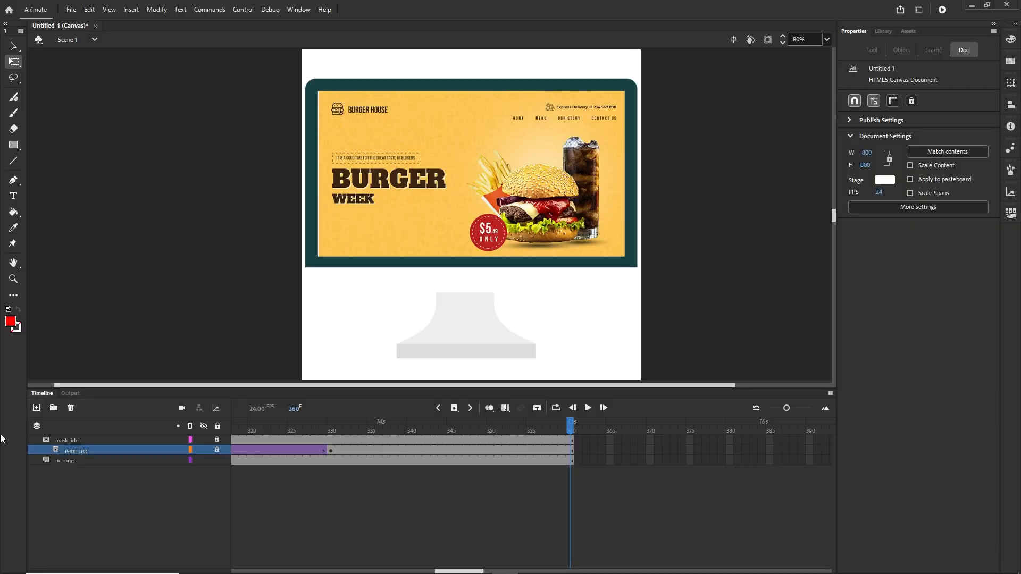
# - Change the stage background to the light blue D0ECFF
pyautogui.click(890, 182)
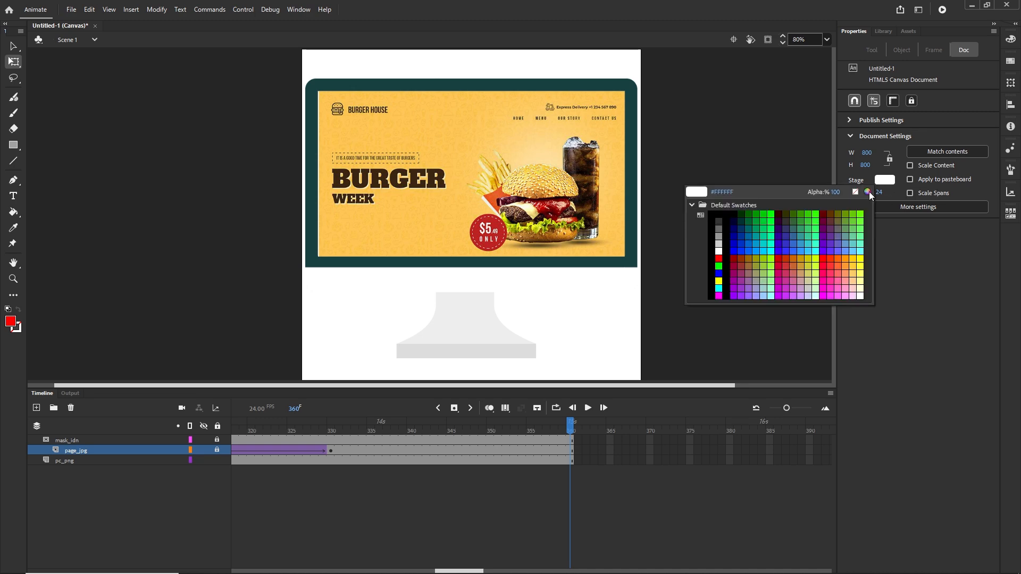
pyautogui.click(868, 192)
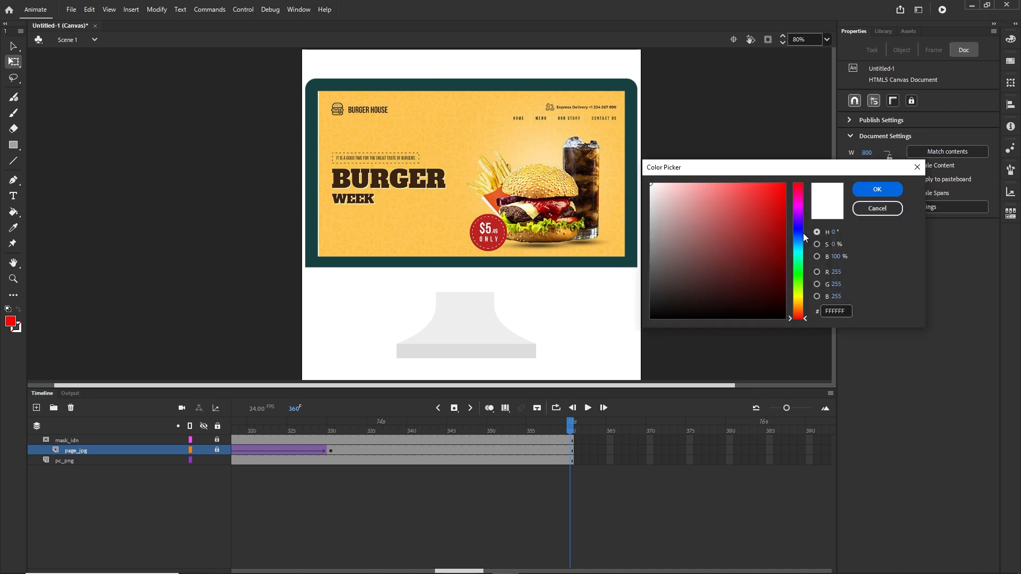
pyautogui.click(799, 241)
pyautogui.click(675, 183)
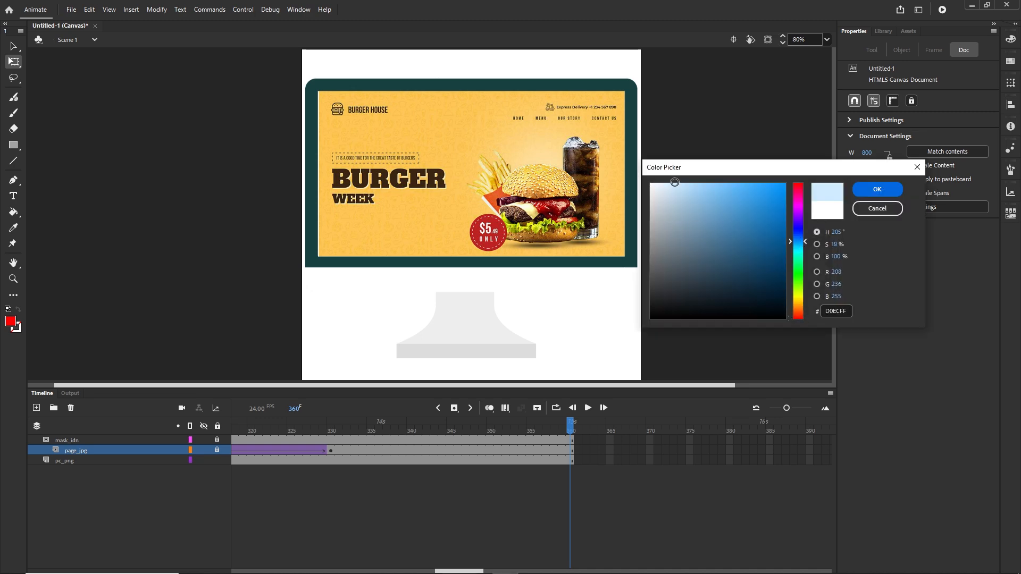
pyautogui.click(871, 189)
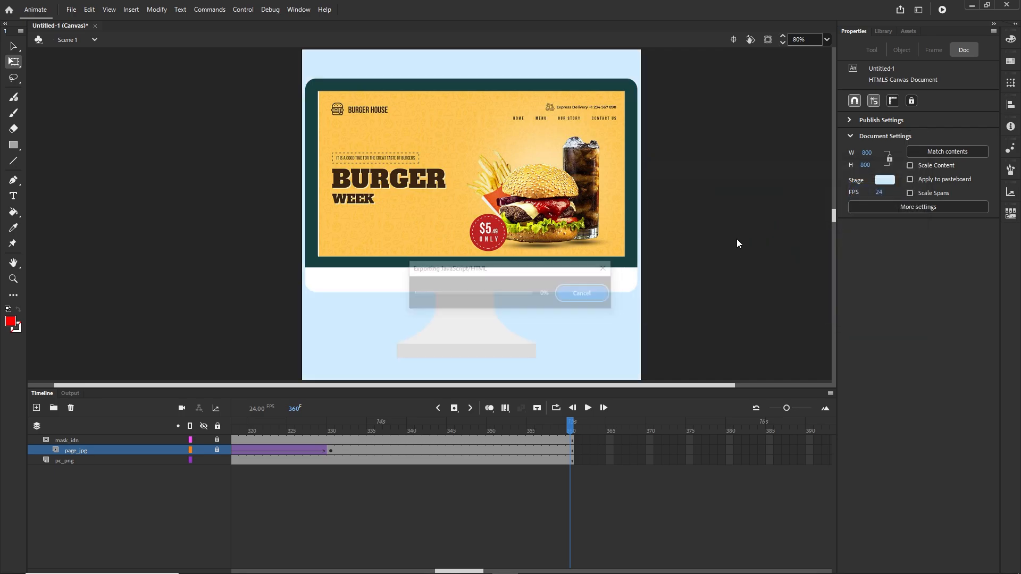
# - Test the animation on the new stage colour in Chrome, and go back to the timeline in Animate
pyautogui.hotkey('ctrl', 'Return')
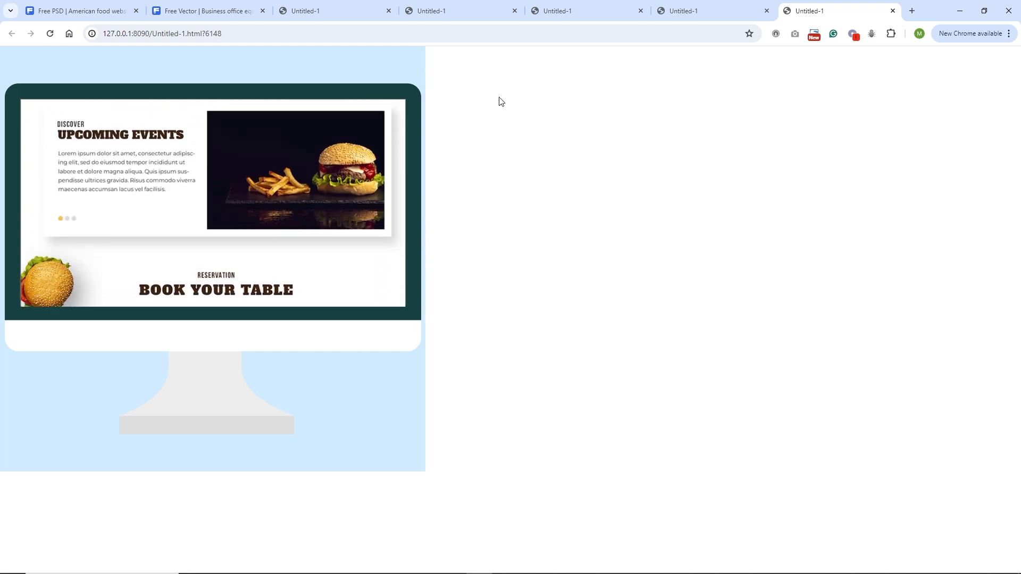
pyautogui.click(505, 563)
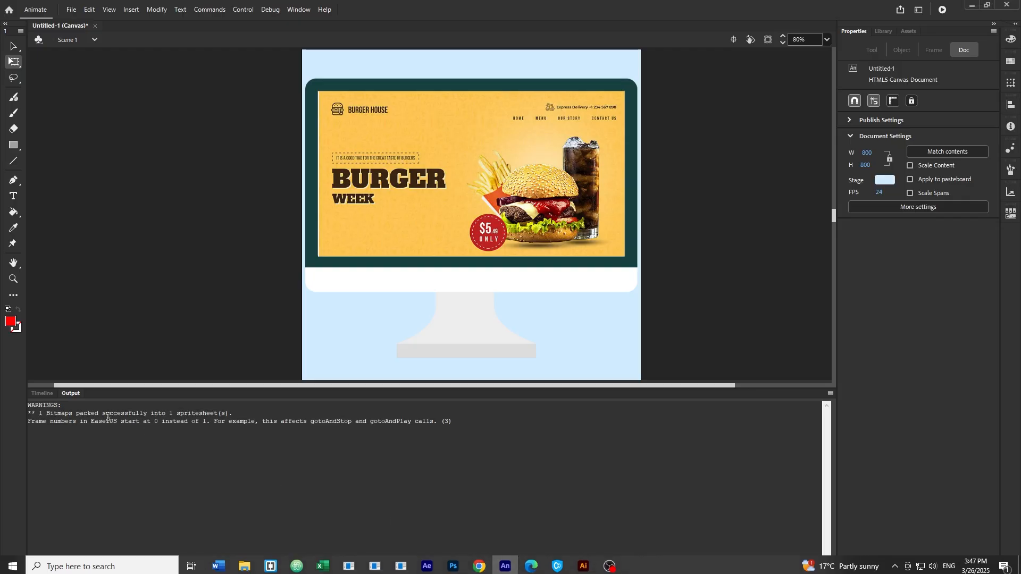
pyautogui.click(48, 394)
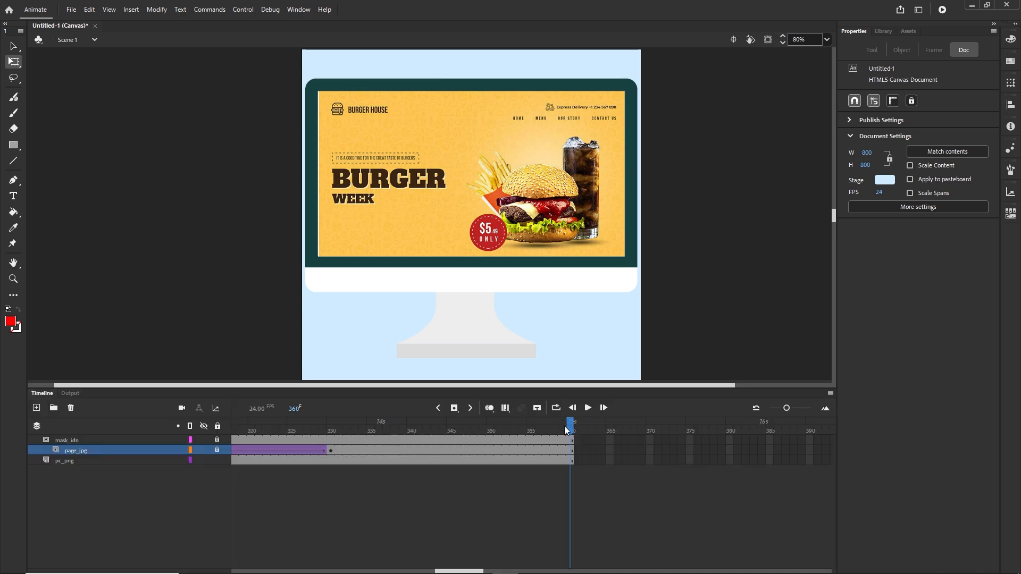
# - Scrub through the whole scrolling animation on the timeline and return the playhead to frame 1
pyautogui.moveTo(564, 426); pyautogui.dragTo(158, 427)
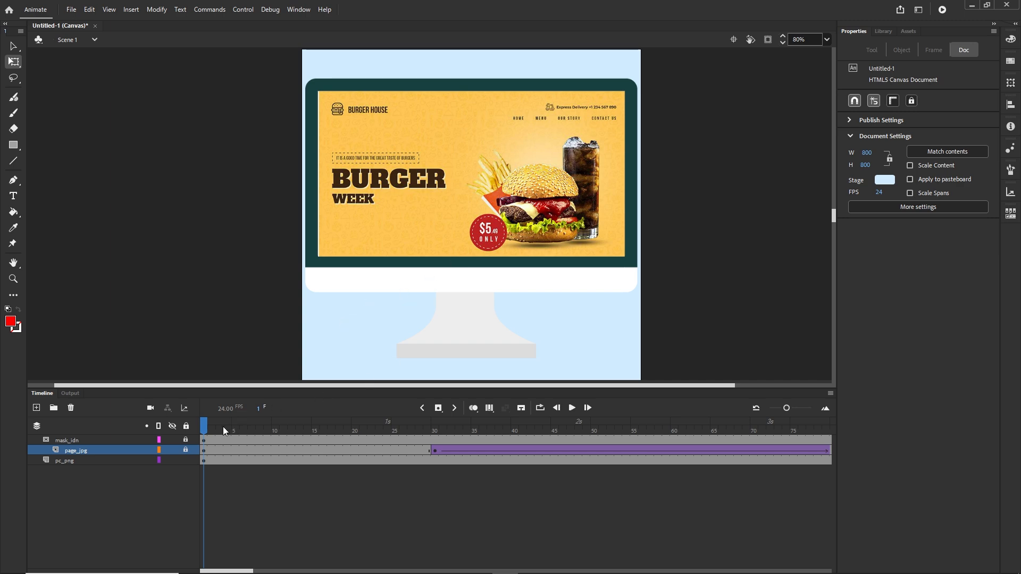
pyautogui.moveTo(224, 430); pyautogui.dragTo(331, 420)
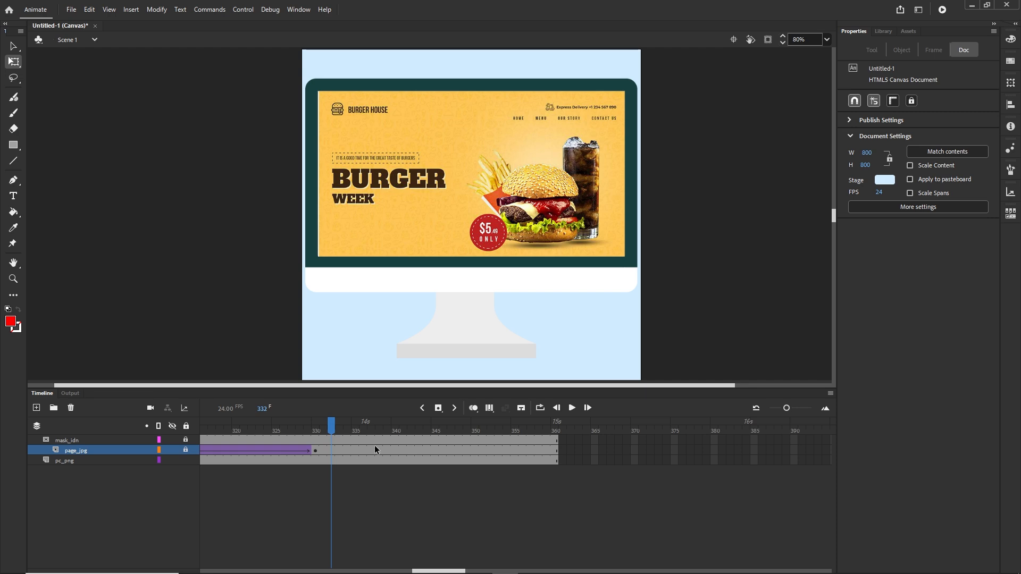
pyautogui.moveTo(330, 430); pyautogui.dragTo(138, 413)
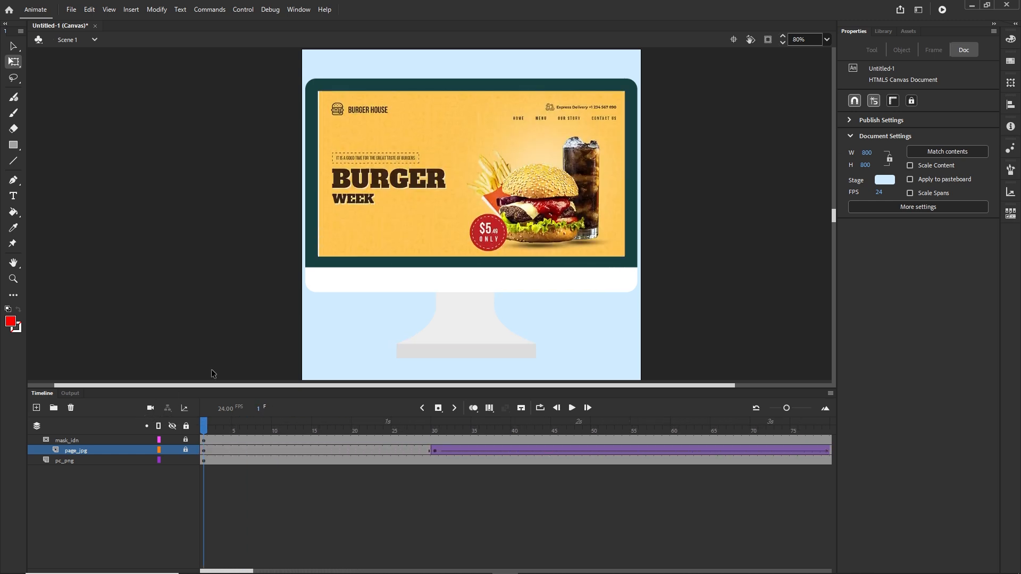
# - Create a new HTML5 Canvas document of 800 by 800 pixels at 24 frames per second
pyautogui.hotkey('ctrl', 'Return')
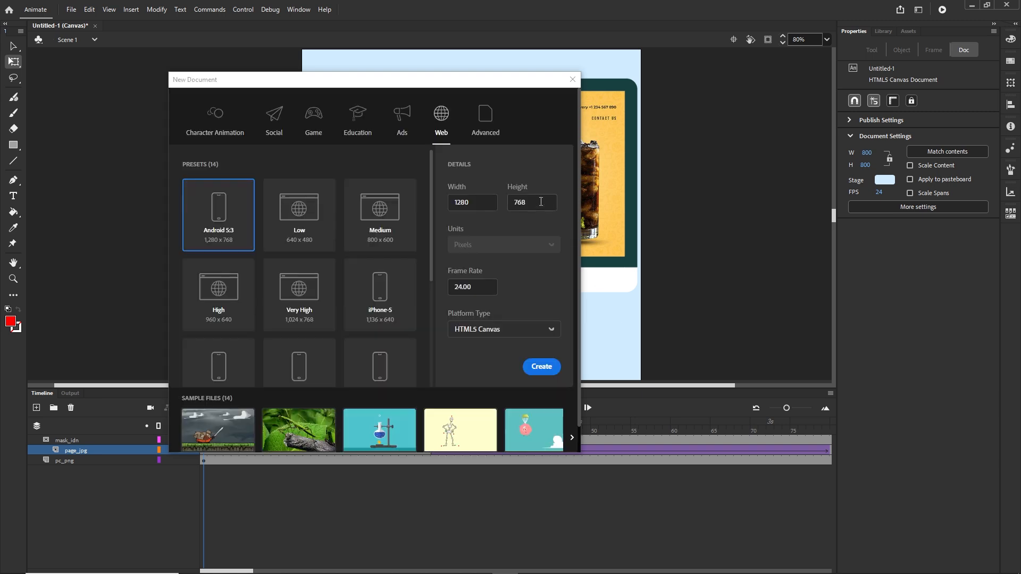
pyautogui.click(480, 206)
pyautogui.write('8')
pyautogui.press('Tab')
pyautogui.click(538, 365)
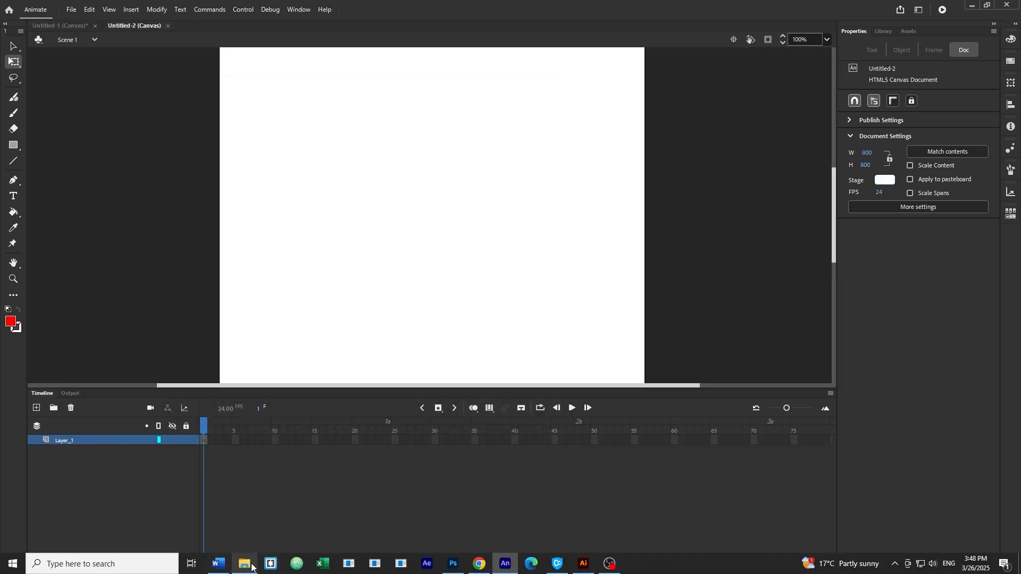
# - Import page.jpg and pc.png from the imgs folder in File Explorer onto the new document's stage
pyautogui.click(252, 567)
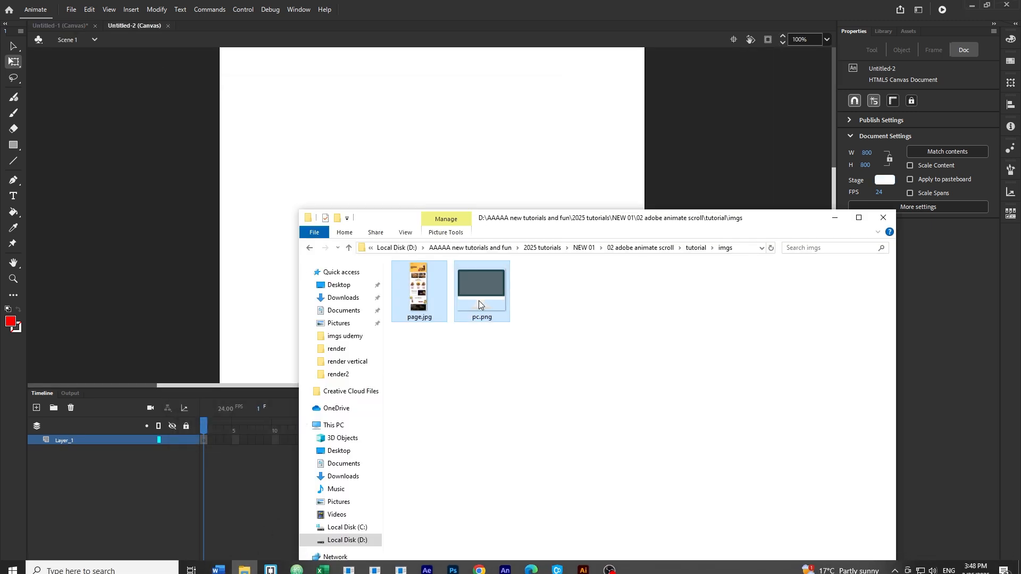
pyautogui.moveTo(479, 277); pyautogui.dragTo(392, 154)
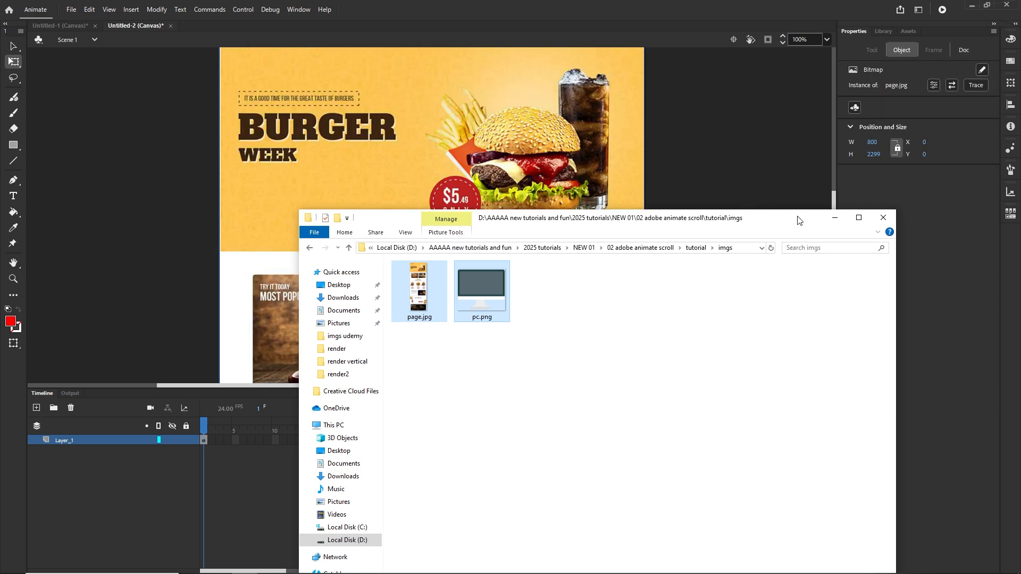
pyautogui.click(704, 134)
# - Distribute the imported page and monitor images to separate layers
pyautogui.moveTo(68, 291); pyautogui.dragTo(68, 291)
pyautogui.rightClick(392, 233)
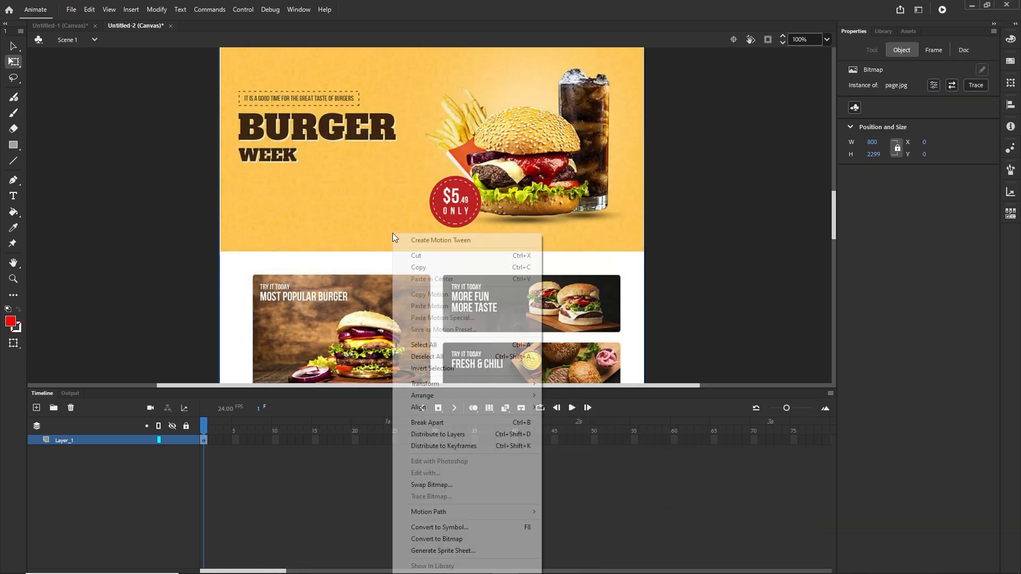
pyautogui.click(426, 400)
pyautogui.click(63, 503)
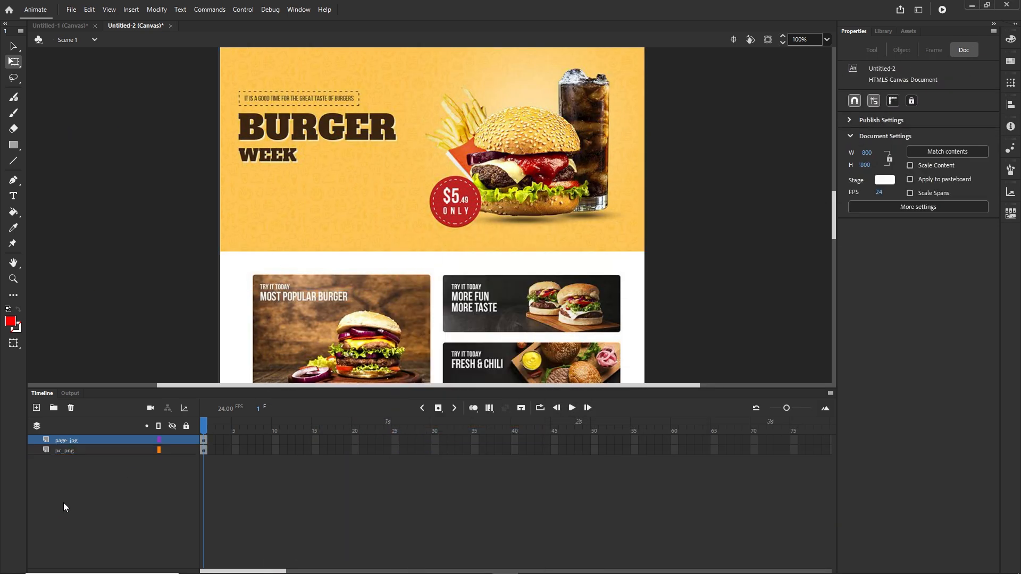
# - Scale the page_jpg image to about 720 px wide and place it at about X 40, Y 115 over the monitor screen
pyautogui.click(67, 440)
pyautogui.scroll(-2, 407, 226)
pyautogui.scroll(-2, 407, 228)
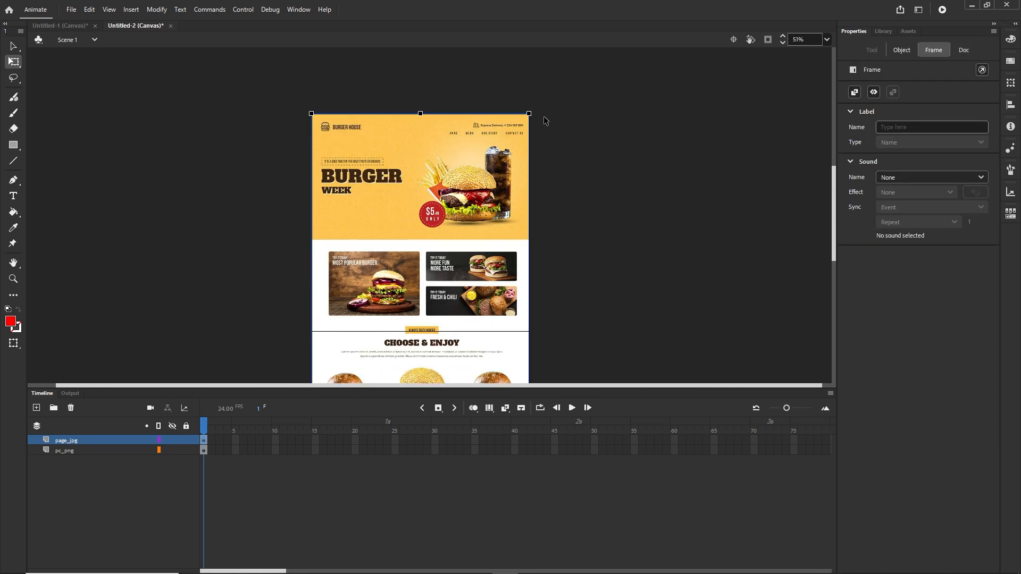
pyautogui.moveTo(529, 113); pyautogui.dragTo(518, 144)
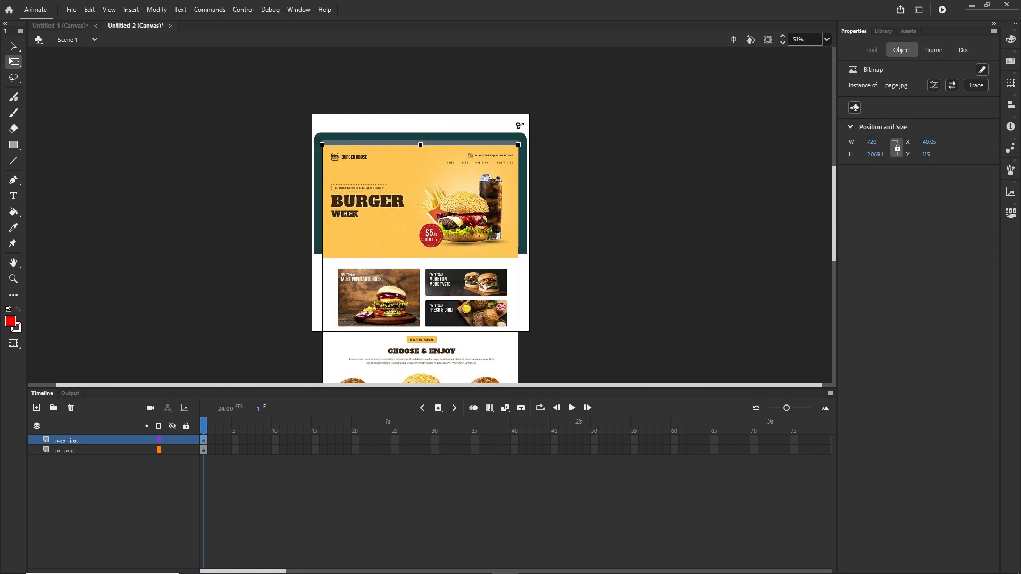
pyautogui.click(593, 226)
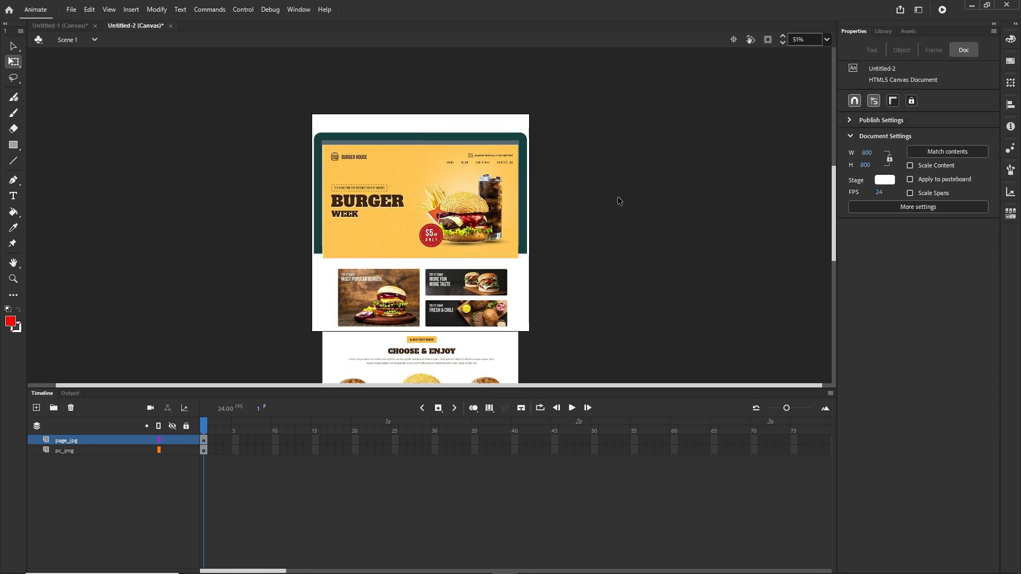
# - Convert the page image to a movie clip symbol named page
pyautogui.click(447, 215)
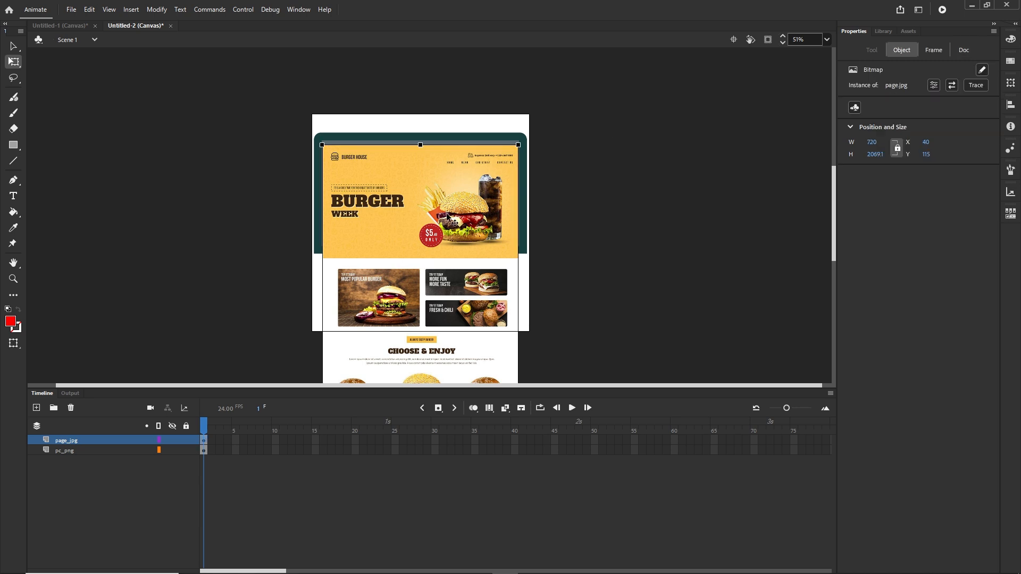
pyautogui.press('F8')
pyautogui.write('page')
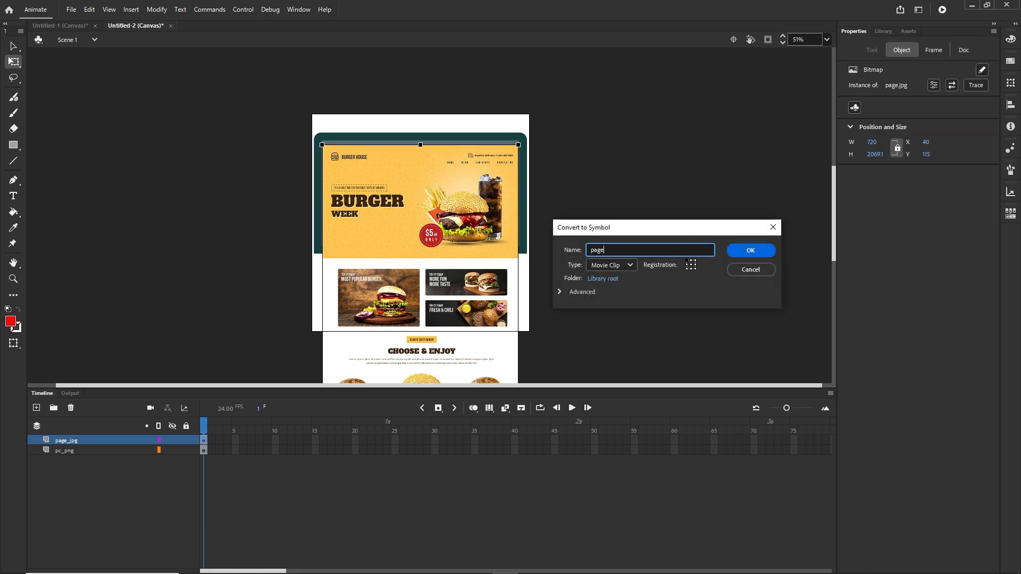
pyautogui.click(762, 253)
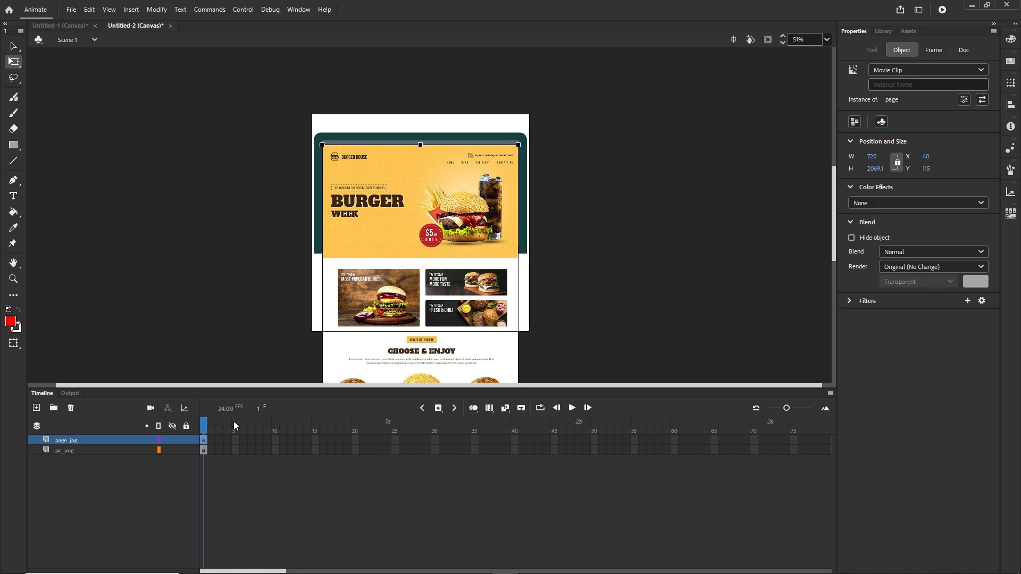
# - With the page layer temporarily hidden, convert the monitor image to a movie clip symbol named pc
pyautogui.click(171, 440)
pyautogui.click(394, 221)
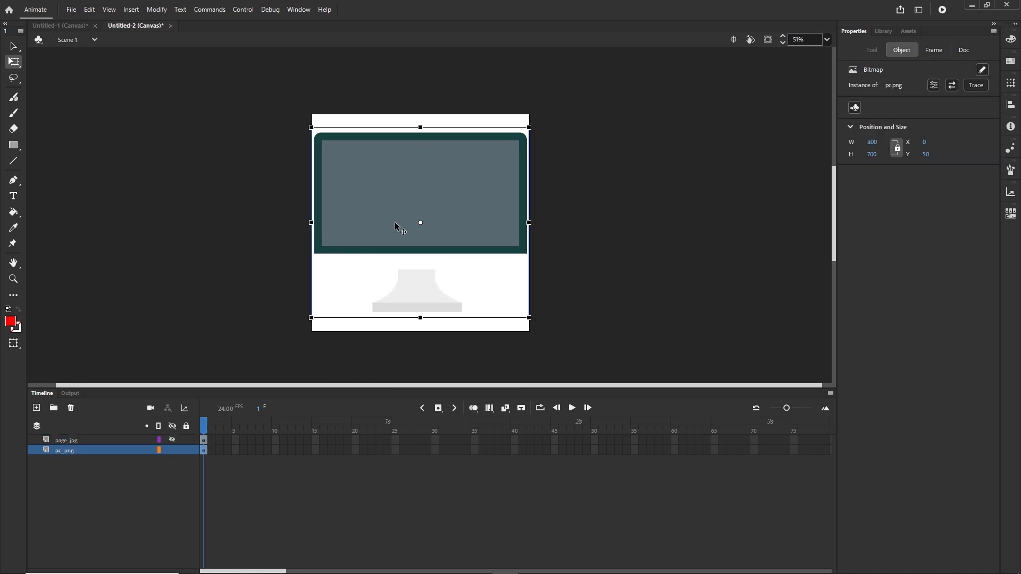
pyautogui.press('F8')
pyautogui.write('pc')
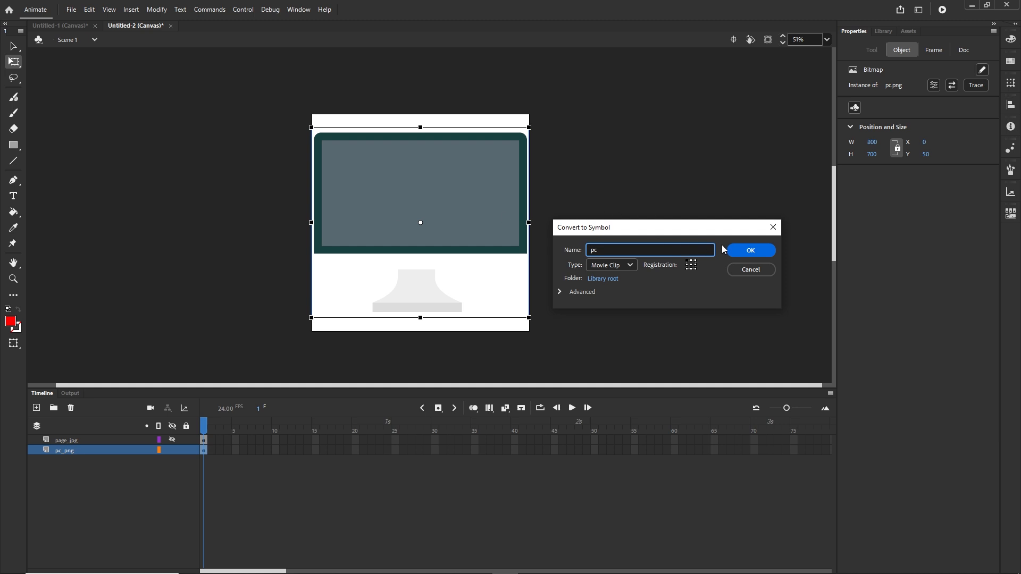
pyautogui.click(750, 251)
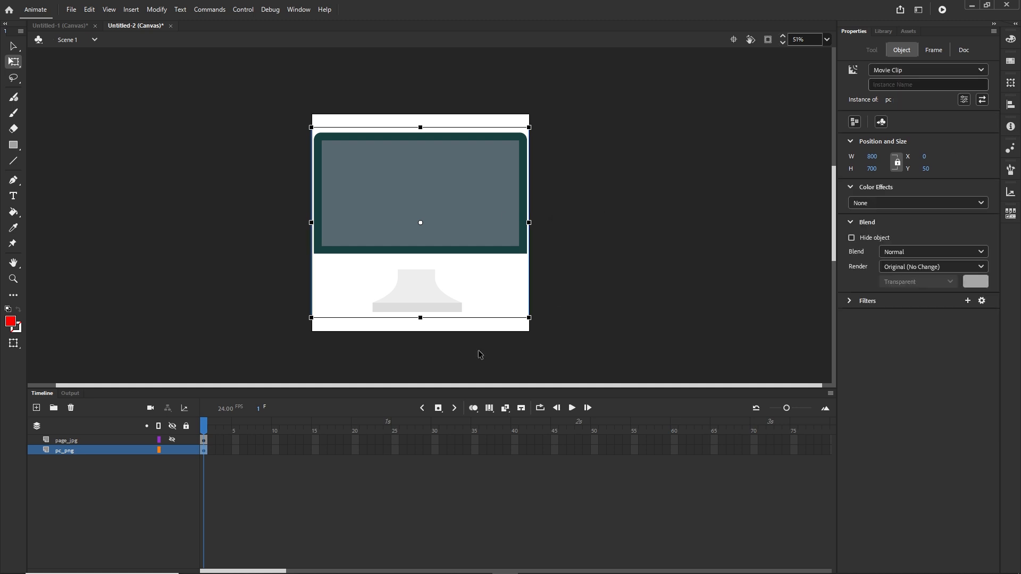
pyautogui.click(172, 441)
# - Select the page and monitor movie clips together and convert them to a movie clip symbol named all
pyautogui.click(204, 445)
pyautogui.click(601, 264)
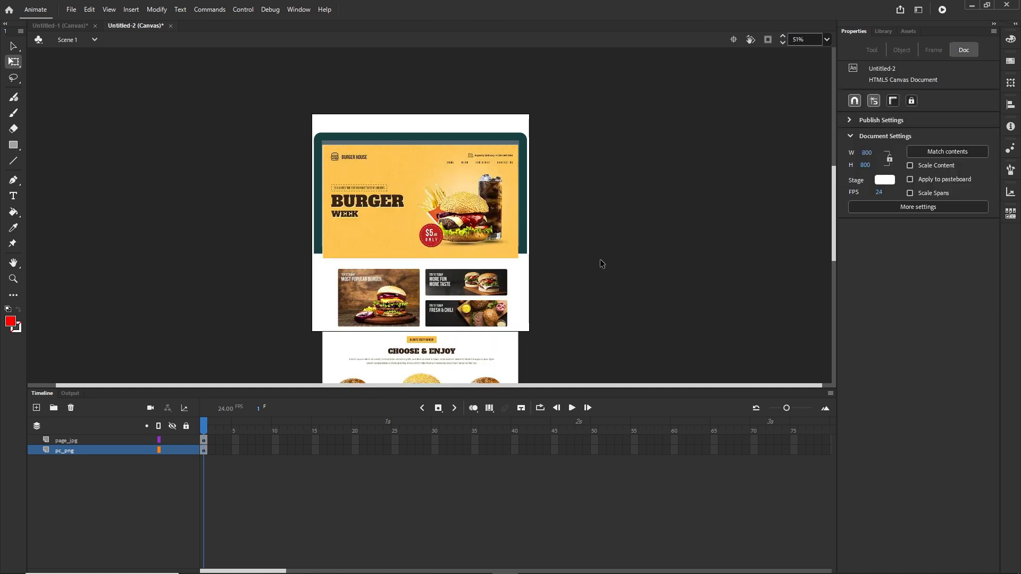
pyautogui.moveTo(622, 110); pyautogui.dragTo(154, 327)
pyautogui.press('F8')
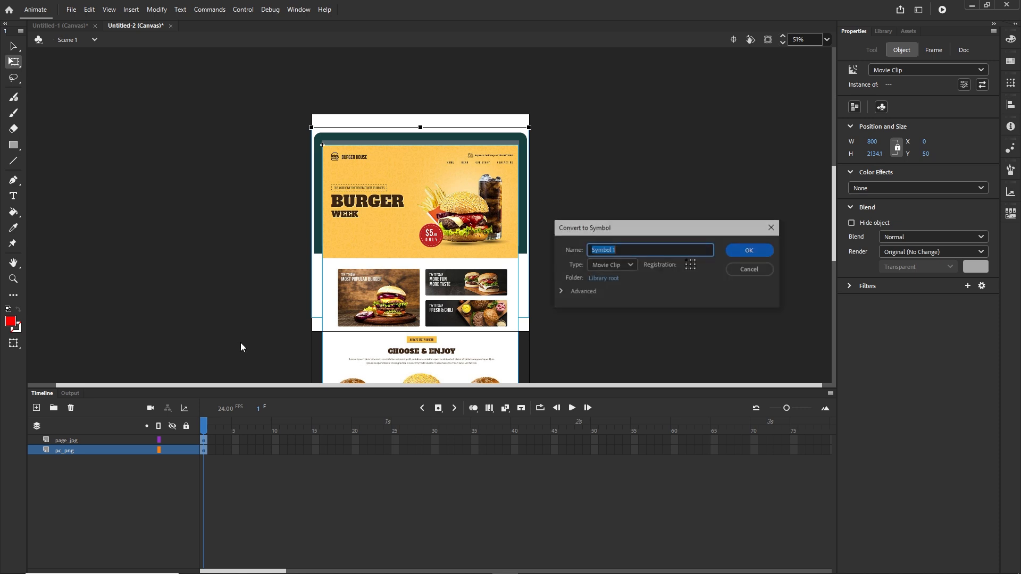
pyautogui.write('all')
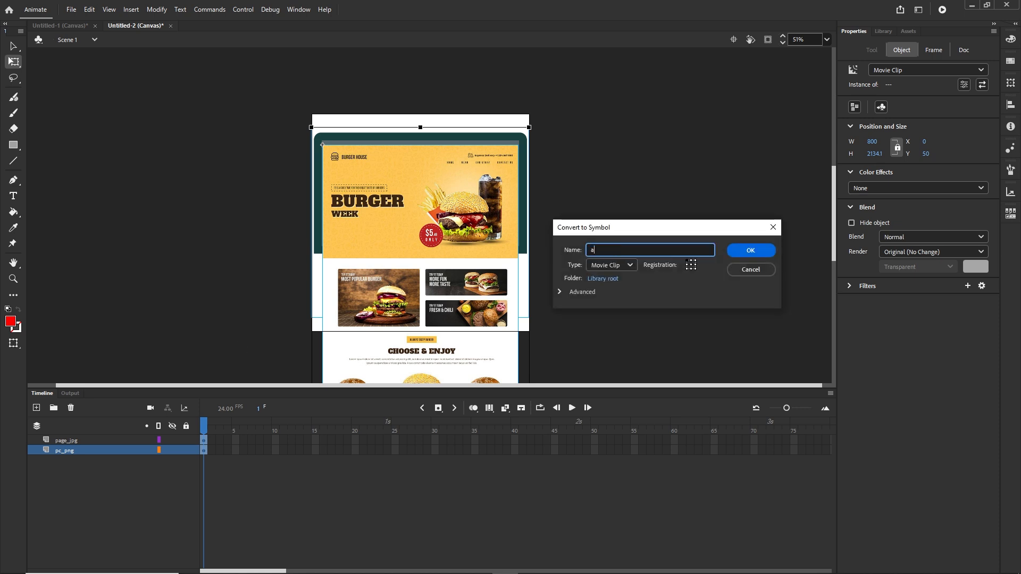
pyautogui.click(743, 252)
pyautogui.click(720, 270)
# - Open the all symbol for editing and distribute its page and monitor clips to separate layers
pyautogui.doubleClick(385, 211)
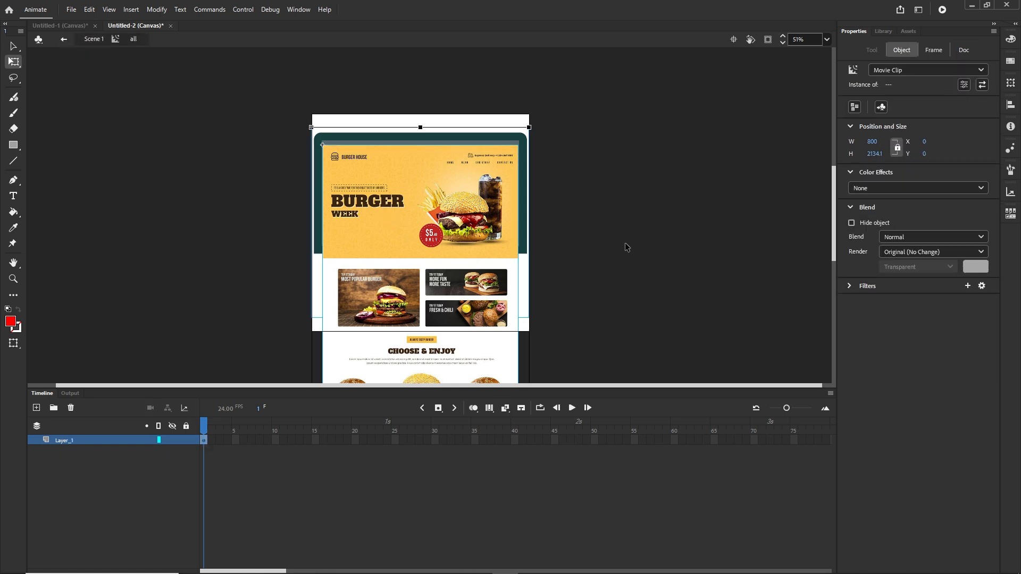
pyautogui.click(615, 220)
pyautogui.moveTo(628, 139); pyautogui.dragTo(179, 291)
pyautogui.rightClick(400, 214)
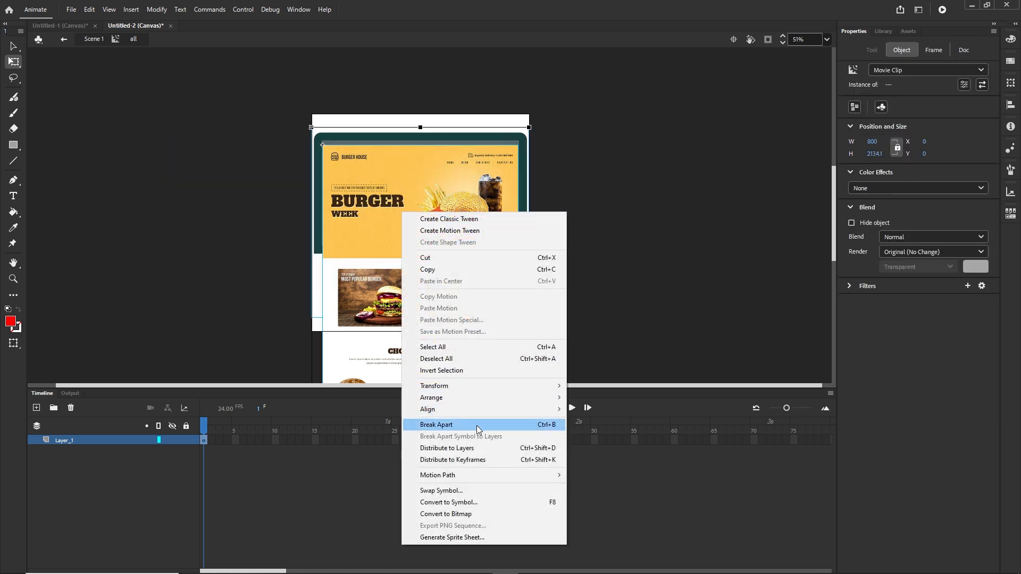
pyautogui.click(476, 447)
pyautogui.click(645, 284)
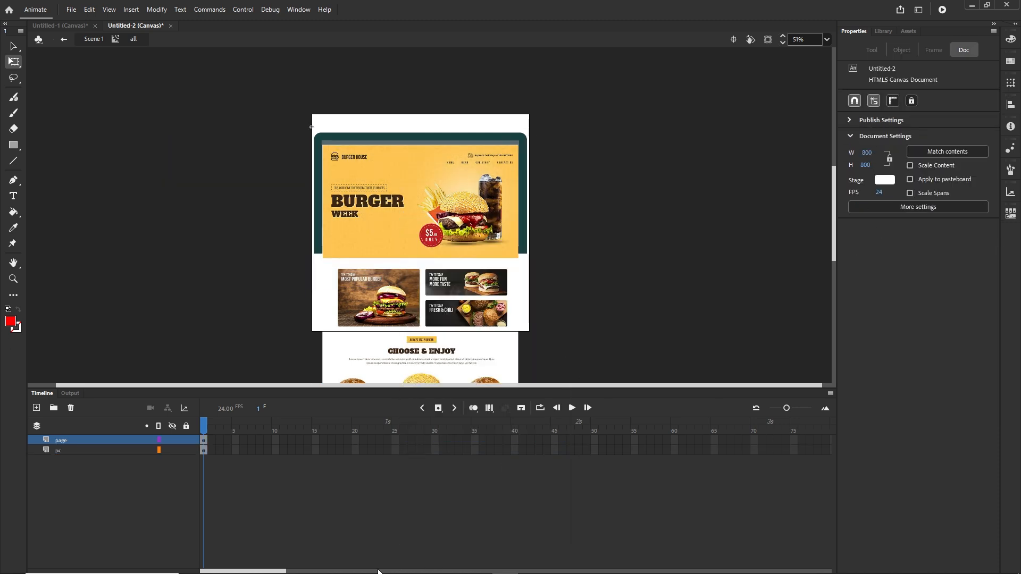
# - Extend both the page and pc layers inside the all symbol to frame 200
pyautogui.moveTo(284, 570); pyautogui.dragTo(290, 570)
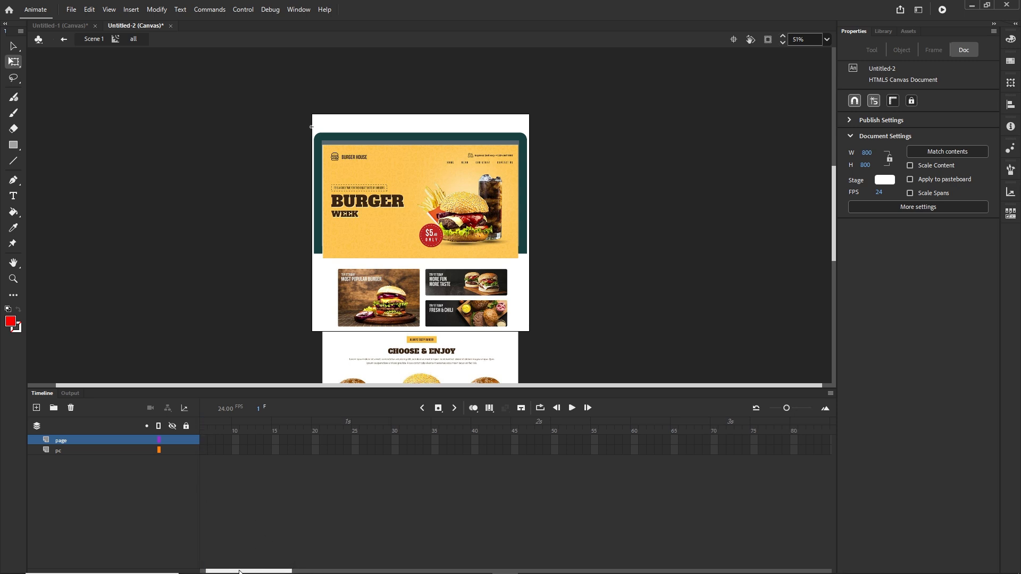
pyautogui.moveTo(239, 571); pyautogui.dragTo(209, 572)
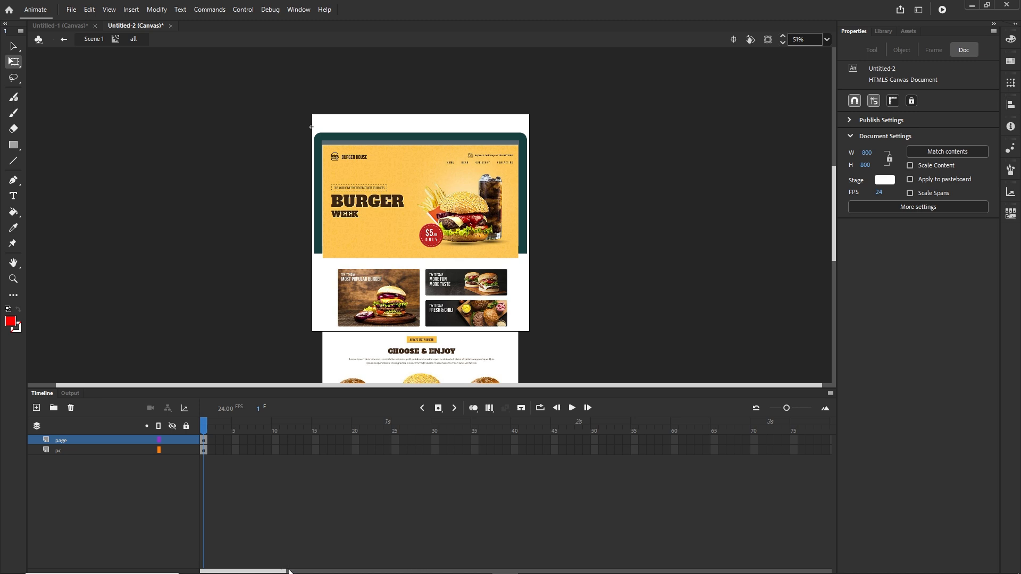
pyautogui.moveTo(278, 569); pyautogui.dragTo(445, 572)
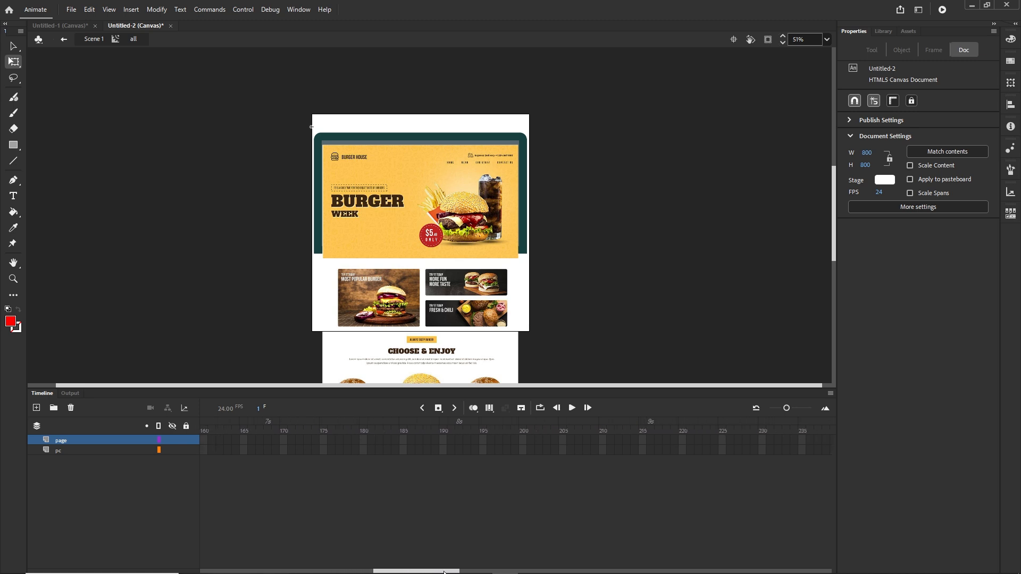
pyautogui.moveTo(521, 452); pyautogui.dragTo(71, 431)
pyautogui.press('F5')
pyautogui.click(493, 473)
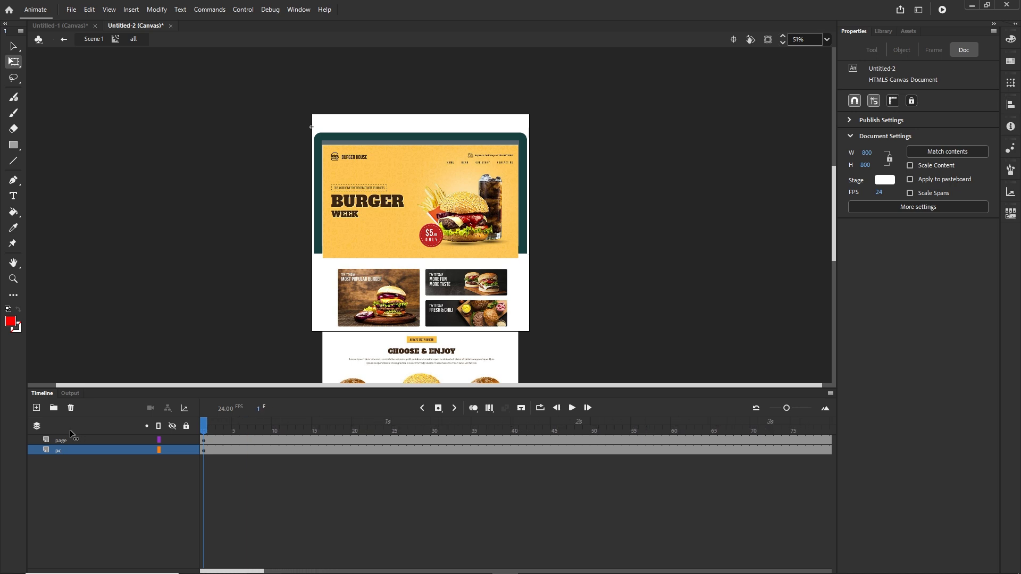
# - Add a keyframe at frame 180 of the page layer and move the page straight up to its Book Your Table and footer sections
pyautogui.moveTo(180, 426); pyautogui.dragTo(757, 408)
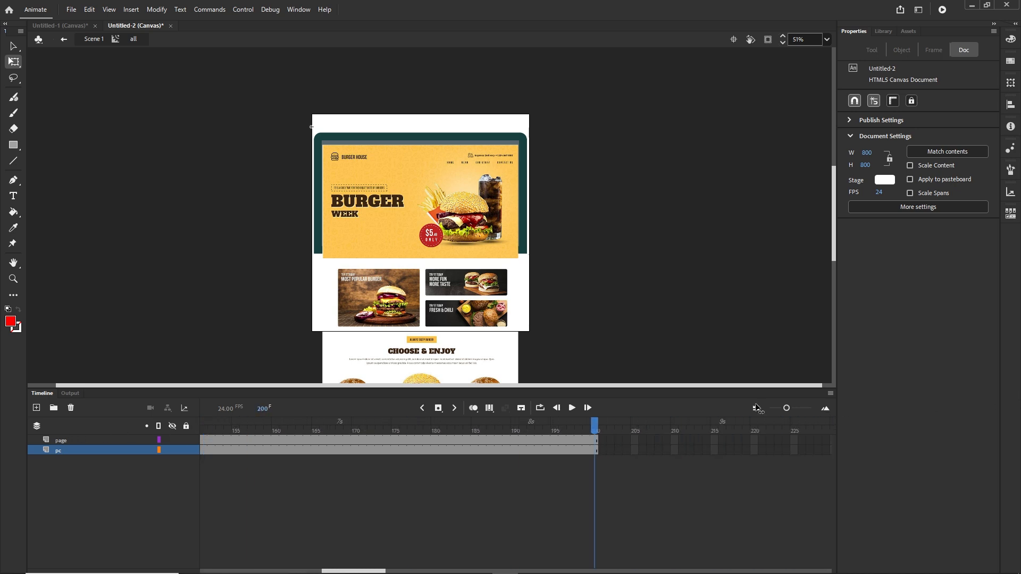
pyautogui.click(437, 441)
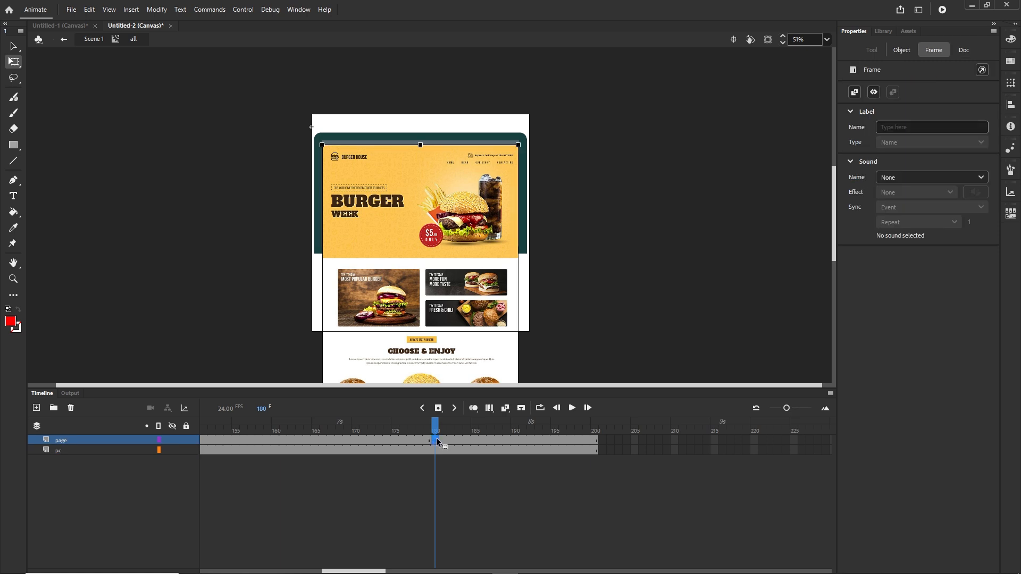
pyautogui.hotkey('shift', 'Up')
pyautogui.hotkey('shift', 'Up')
pyautogui.hotkey('shift', 'Up')
pyautogui.hotkey('shift', 'Up')
pyautogui.hotkey('shift', 'Up')
pyautogui.hotkey('shift', 'Up')
pyautogui.hotkey('shift', 'Up')
pyautogui.hotkey('shift', 'Up')
pyautogui.hotkey('shift', 'Up')
pyautogui.hotkey('shift', 'Up')
pyautogui.hotkey('shift', 'Up')
pyautogui.hotkey('shift', 'Up')
pyautogui.hotkey('shift', 'Up')
pyautogui.hotkey('shift', 'Up')
pyautogui.hotkey('shift', 'Up')
pyautogui.hotkey('shift', 'Up')
pyautogui.hotkey('shift', 'Up')
pyautogui.hotkey('shift', 'Up')
pyautogui.hotkey('shift', 'Up')
pyautogui.hotkey('shift', 'Up')
pyautogui.hotkey('shift', 'Up')
pyautogui.hotkey('shift', 'Up')
pyautogui.hotkey('shift', 'Up')
pyautogui.hotkey('shift', 'Up')
pyautogui.hotkey('shift', 'Up')
pyautogui.hotkey('shift', 'Up')
pyautogui.hotkey('shift', 'Up')
pyautogui.hotkey('shift', 'Up')
pyautogui.hotkey('shift', 'Up')
pyautogui.hotkey('shift', 'Up')
pyautogui.hotkey('shift', 'Up')
pyautogui.hotkey('shift', 'Up')
pyautogui.hotkey('shift', 'Up')
pyautogui.hotkey('shift', 'Up')
pyautogui.hotkey('shift', 'Up')
pyautogui.hotkey('shift', 'Up')
pyautogui.hotkey('shift', 'Up')
pyautogui.hotkey('shift', 'Up')
pyautogui.hotkey('shift', 'Up')
pyautogui.hotkey('shift', 'Up')
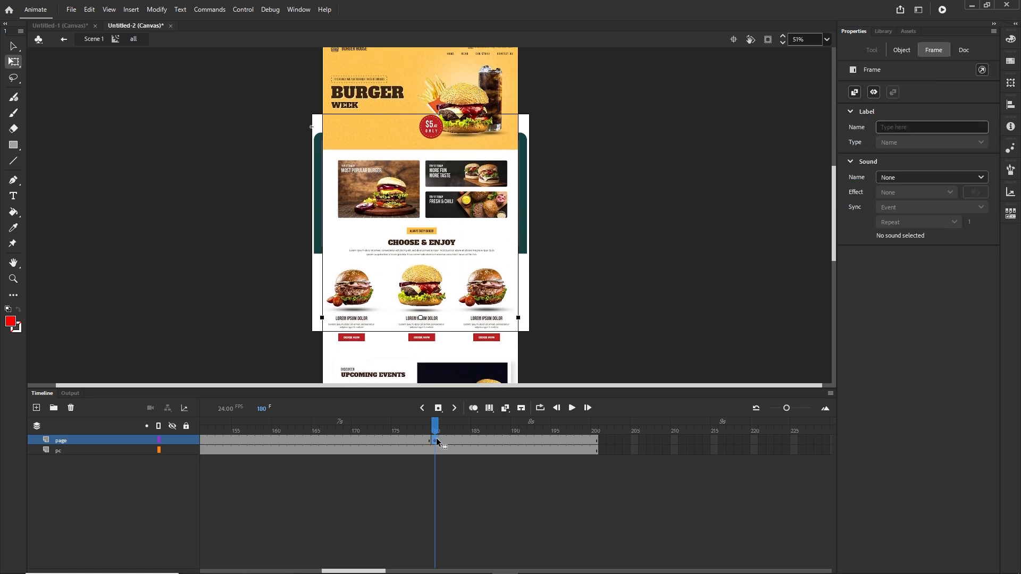
pyautogui.hotkey('shift', 'Up')
pyautogui.hotkey('shift', 'Up')
pyautogui.hotkey('shift', 'Up')
pyautogui.hotkey('shift', 'Up')
pyautogui.hotkey('shift', 'Up')
pyautogui.hotkey('shift', 'Up')
pyautogui.hotkey('shift', 'Up')
pyautogui.hotkey('shift', 'Up')
pyautogui.hotkey('shift', 'Up')
pyautogui.hotkey('shift', 'Up')
pyautogui.hotkey('shift', 'Up')
pyautogui.hotkey('shift', 'Up')
pyautogui.hotkey('shift', 'Up')
pyautogui.hotkey('shift', 'Up')
pyautogui.hotkey('shift', 'Up')
pyautogui.hotkey('shift', 'Up')
pyautogui.hotkey('shift', 'Up')
pyautogui.hotkey('shift', 'Up')
pyautogui.hotkey('shift', 'Up')
pyautogui.hotkey('shift', 'Up')
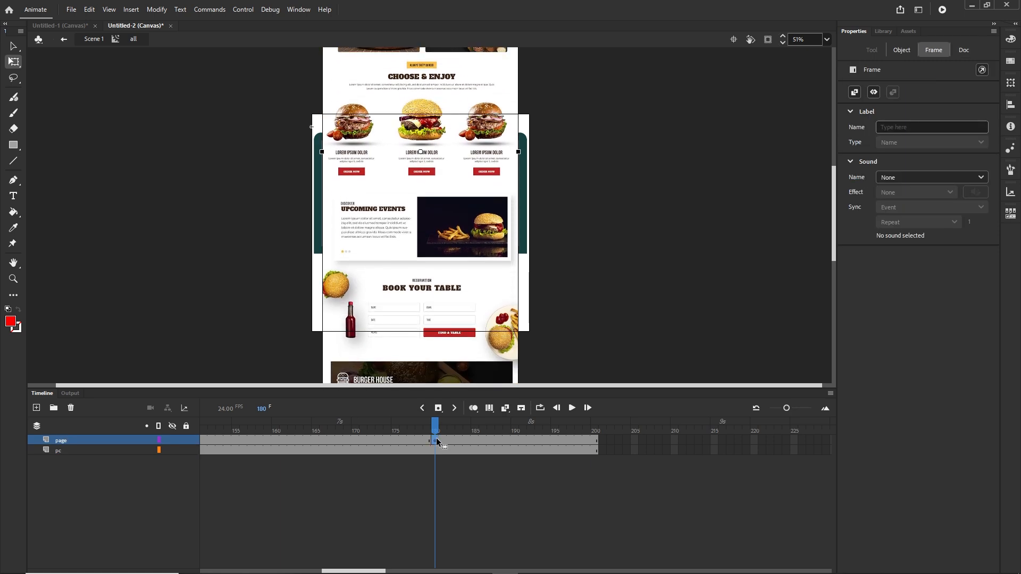
pyautogui.hotkey('shift', 'Up')
pyautogui.hotkey('shift', 'Up')
pyautogui.hotkey('shift', 'Up')
pyautogui.hotkey('shift', 'Up')
pyautogui.hotkey('shift', 'Up')
pyautogui.hotkey('shift', 'Up')
pyautogui.hotkey('shift', 'Up')
pyautogui.hotkey('shift', 'Up')
pyautogui.hotkey('shift', 'Up')
pyautogui.hotkey('shift', 'Up')
pyautogui.hotkey('shift', 'Up')
pyautogui.hotkey('shift', 'Up')
pyautogui.hotkey('shift', 'Up')
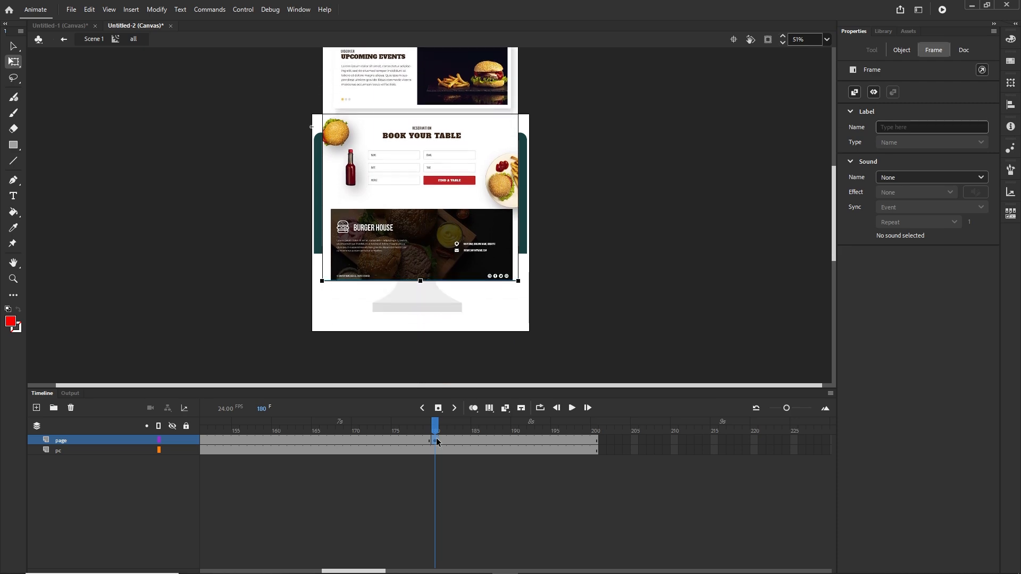
# - Create a classic tween on the page layer between its first keyframe and frame 180
pyautogui.rightClick(364, 440)
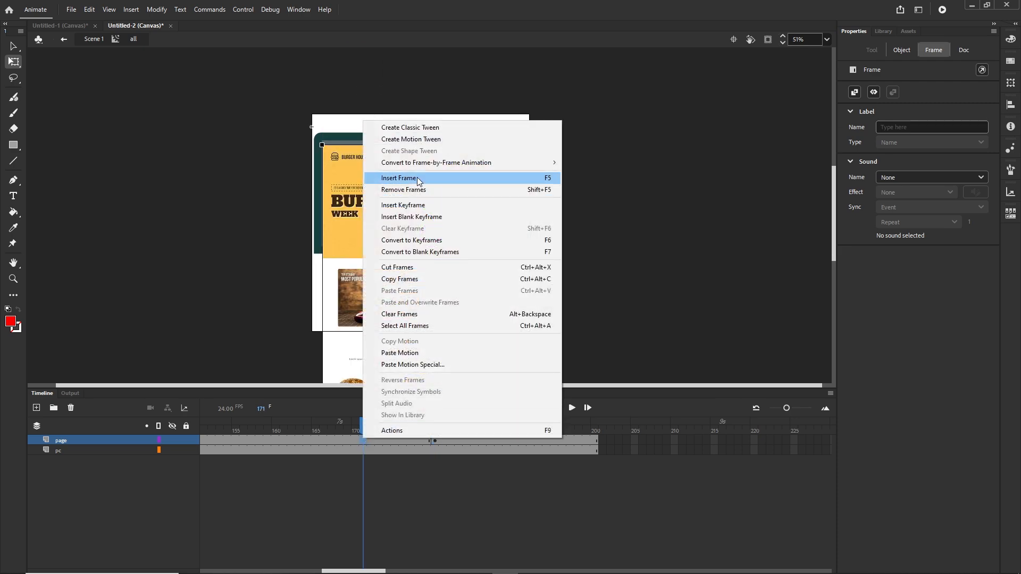
pyautogui.click(415, 128)
pyautogui.moveTo(352, 570); pyautogui.dragTo(214, 570)
pyautogui.click(86, 488)
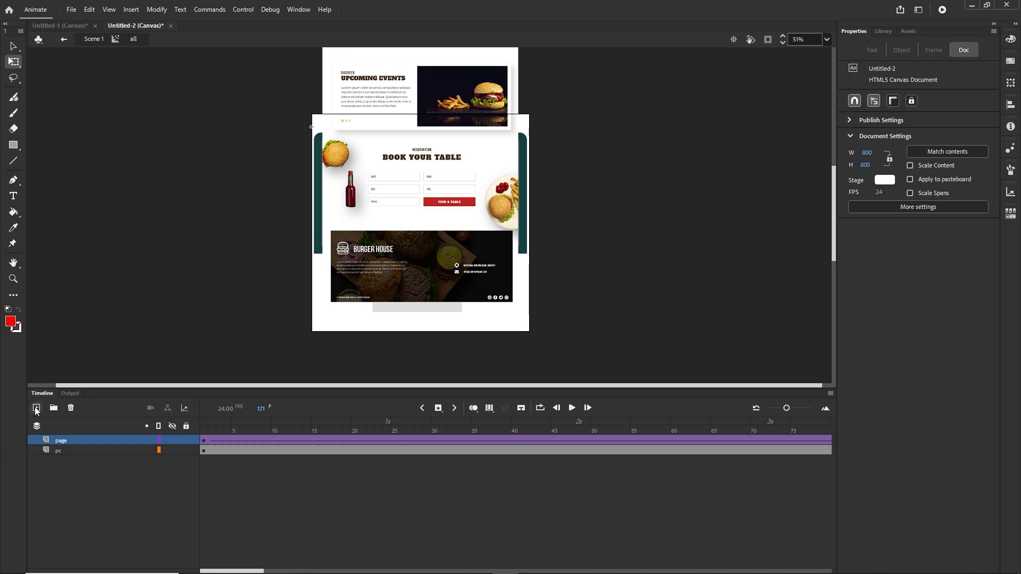
# - Draw a red rectangle covering the monitor screen on a new layer above the page and turn that layer into a mask
pyautogui.click(36, 408)
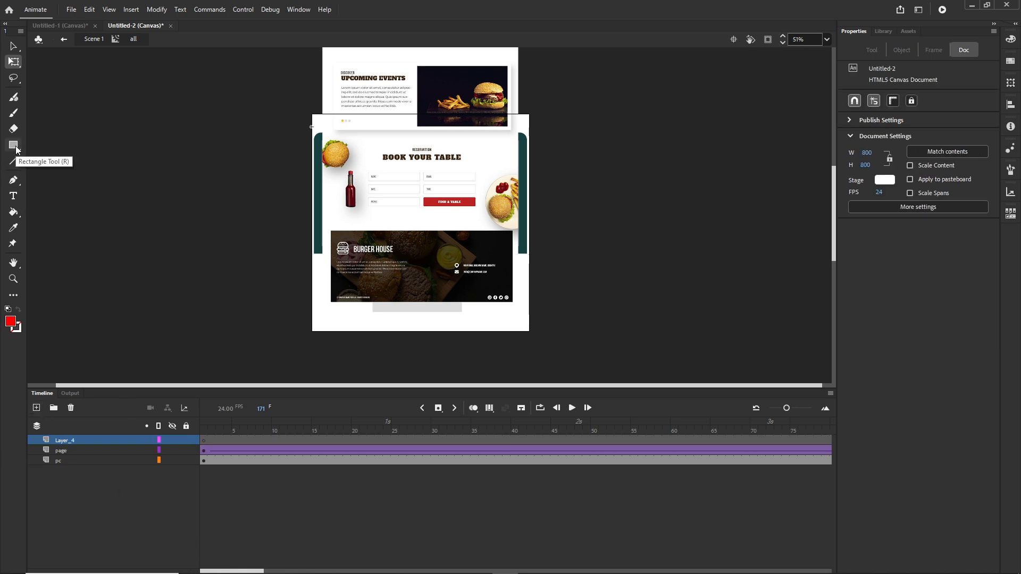
pyautogui.click(167, 449)
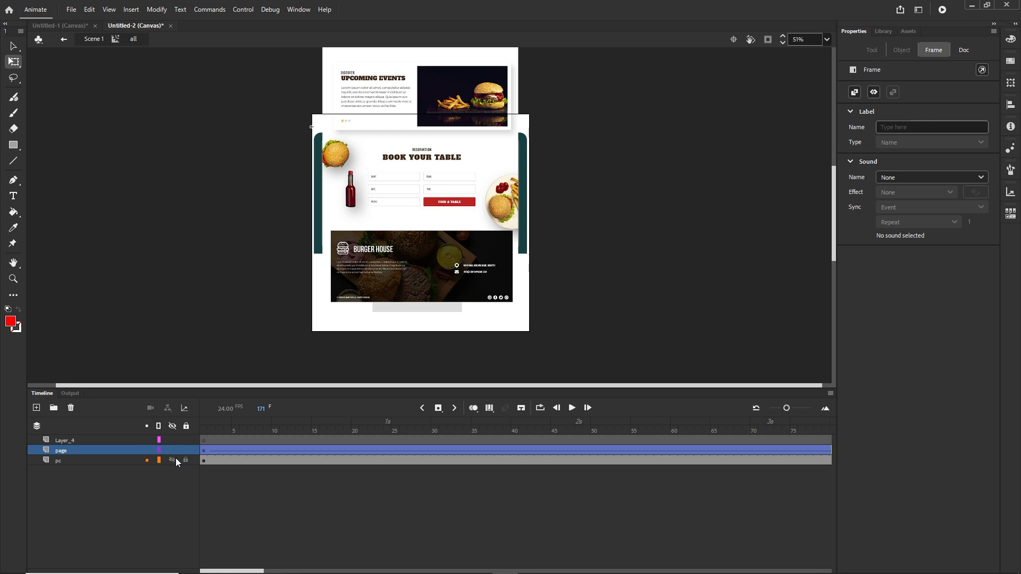
pyautogui.click(171, 451)
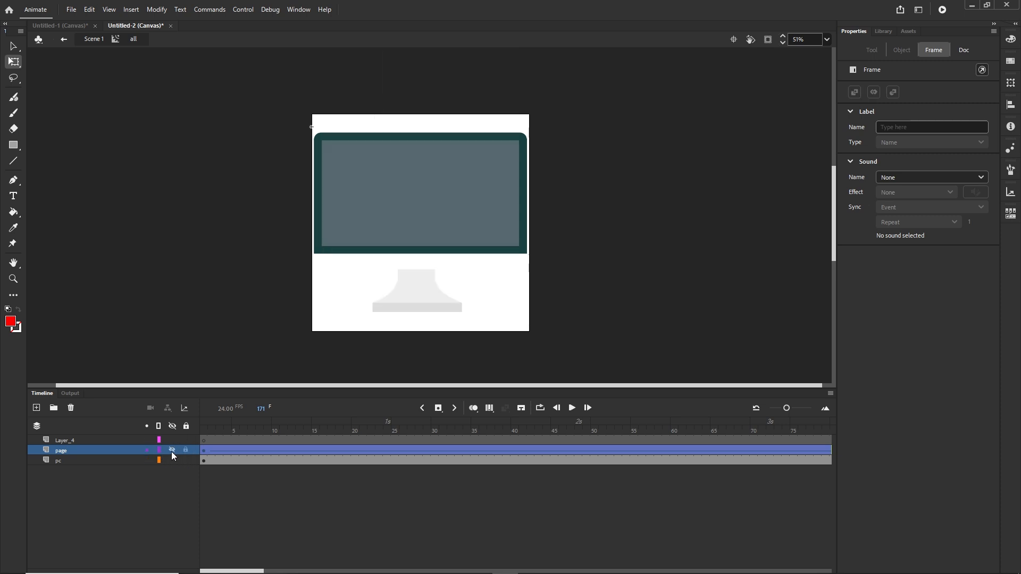
pyautogui.click(17, 148)
pyautogui.click(64, 146)
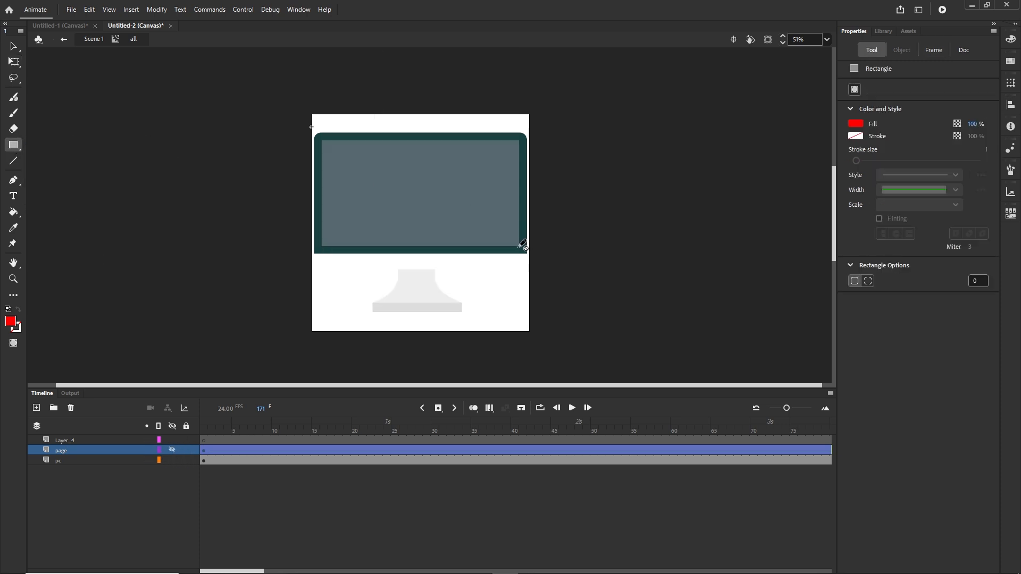
pyautogui.click(47, 440)
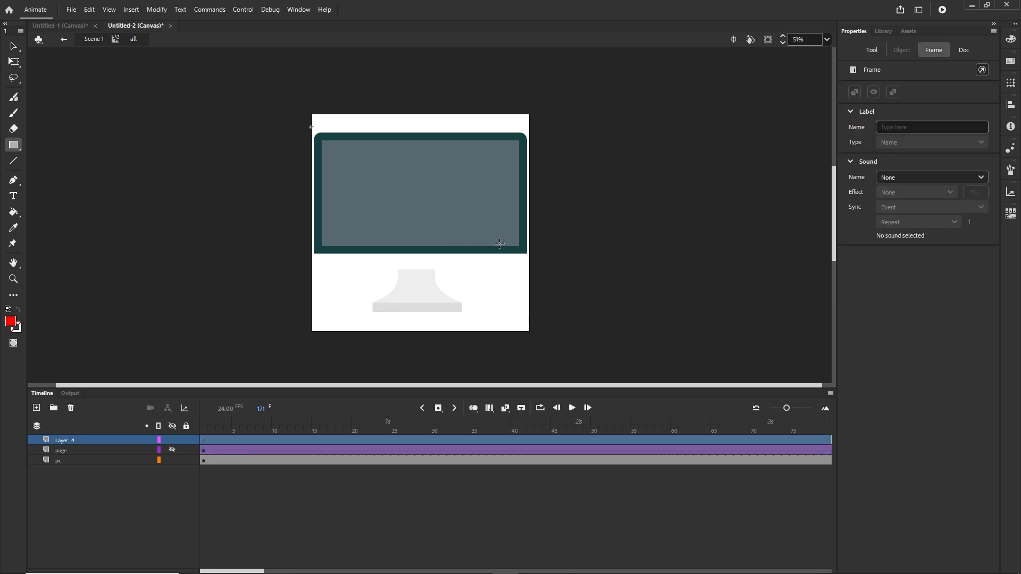
pyautogui.moveTo(519, 246); pyautogui.dragTo(322, 140)
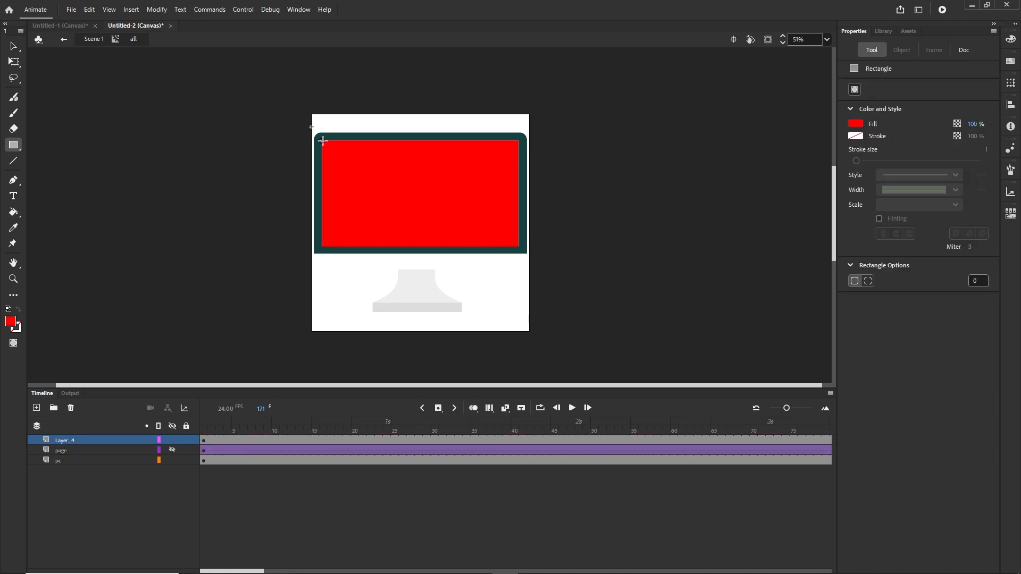
pyautogui.rightClick(55, 439)
pyautogui.click(98, 325)
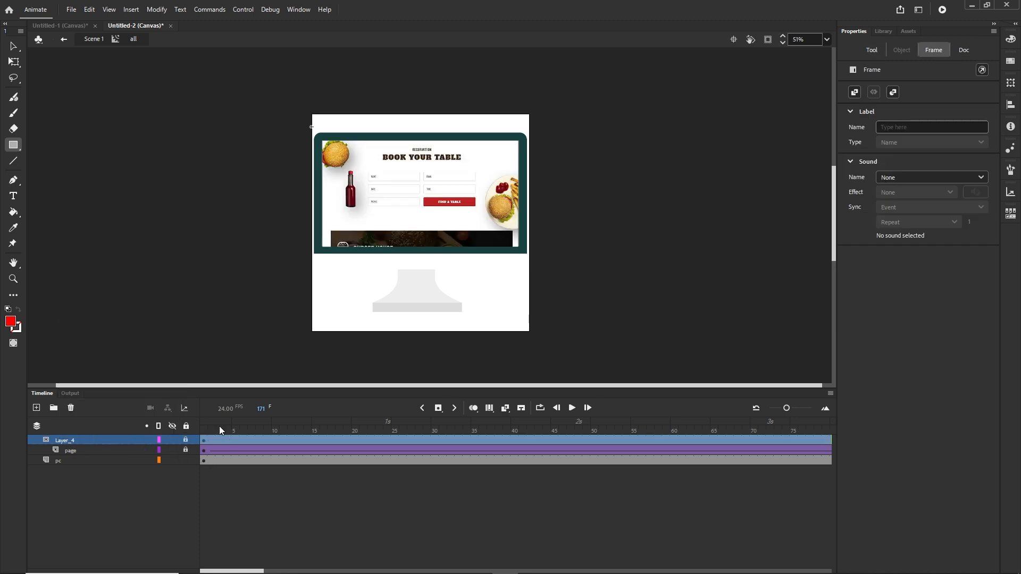
# - Scrub through the masked page scroll and test the movie in the browser
pyautogui.moveTo(219, 426); pyautogui.dragTo(547, 426)
pyautogui.hotkey('ctrl', 'Return')
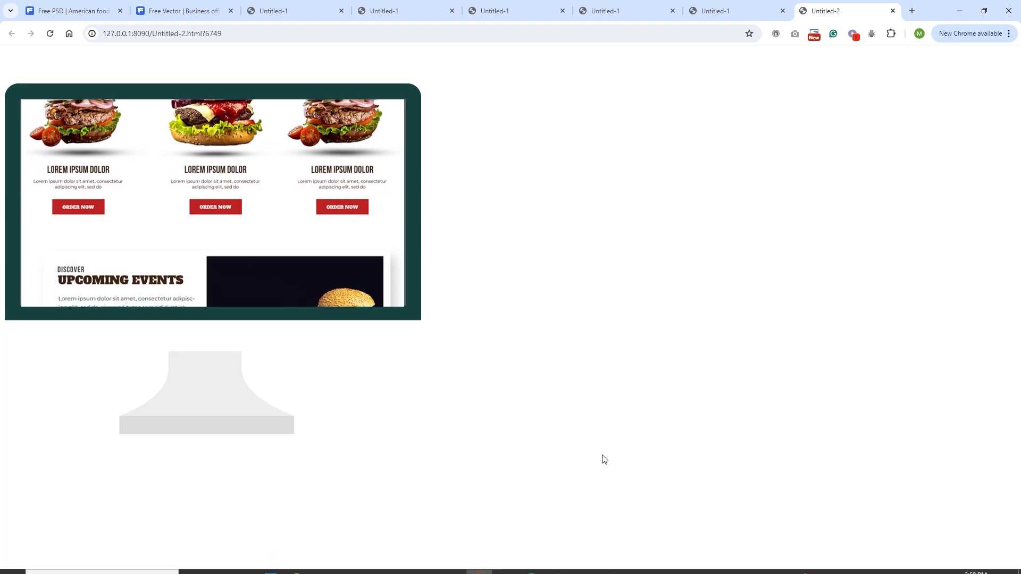
pyautogui.click(505, 562)
pyautogui.click(48, 393)
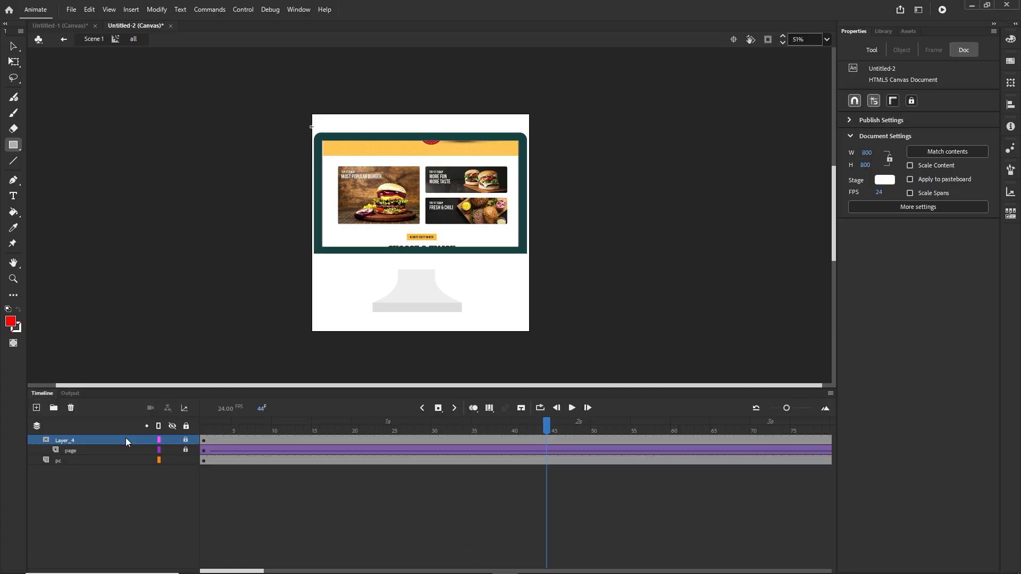
# - Return to Scene 1 and delete the empty pc_png layer
pyautogui.click(96, 41)
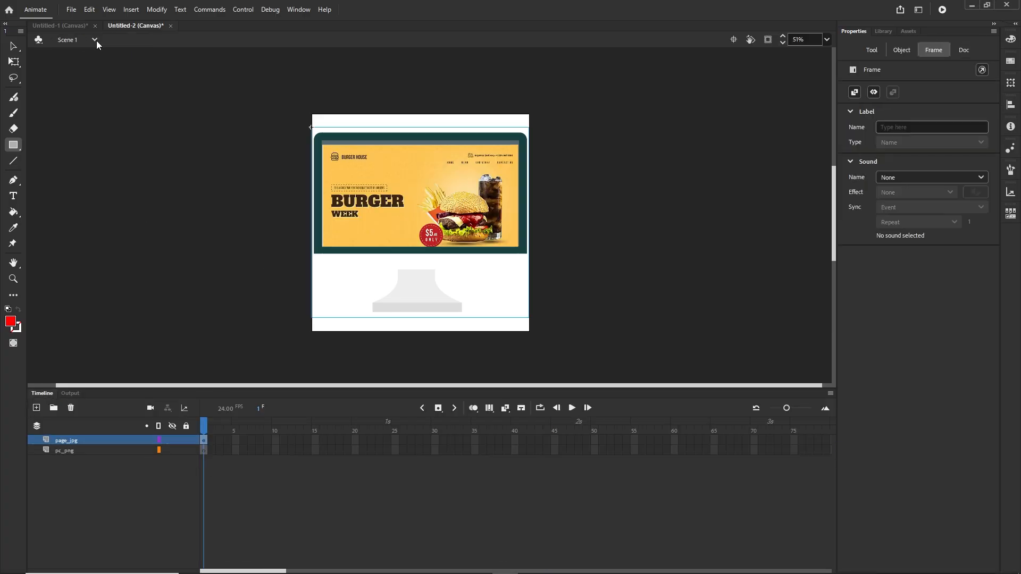
pyautogui.click(69, 452)
pyautogui.press('Delete')
# - Extend the page_jpg layer to frame 200 and insert keyframes at frames 160 and 180
pyautogui.moveTo(274, 570); pyautogui.dragTo(442, 573)
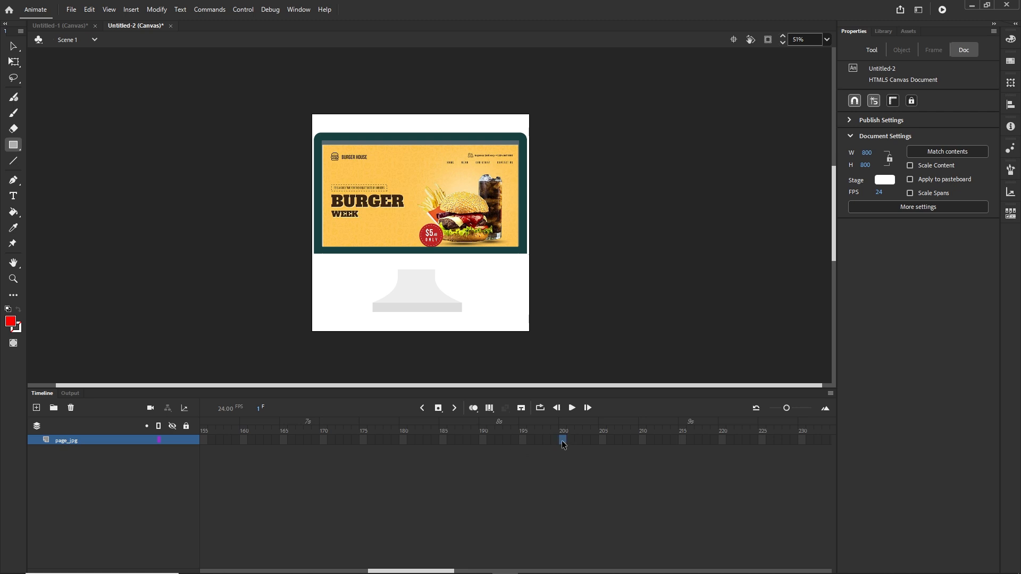
pyautogui.press('F5')
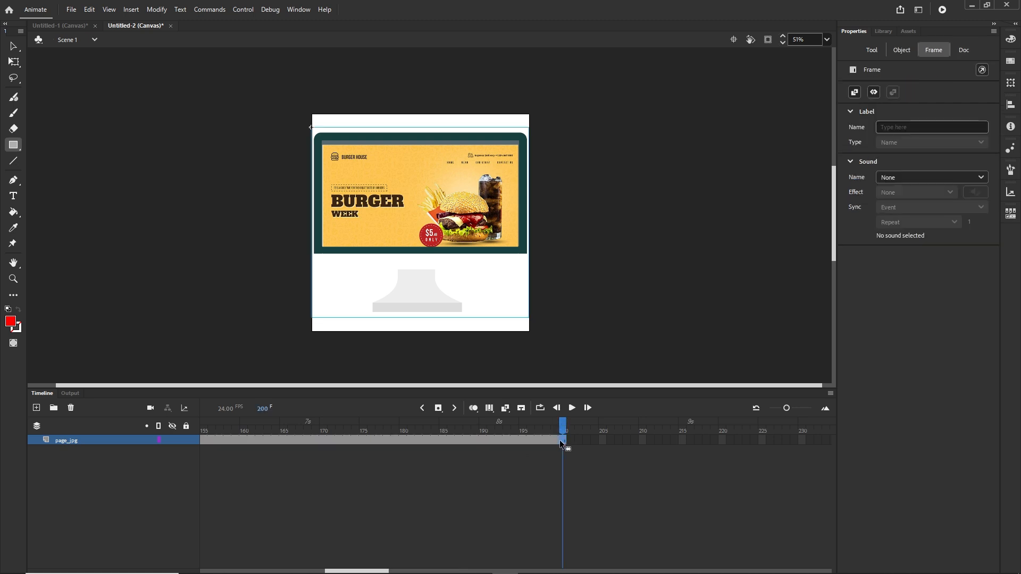
pyautogui.moveTo(559, 439); pyautogui.dragTo(244, 437)
pyautogui.click(244, 441)
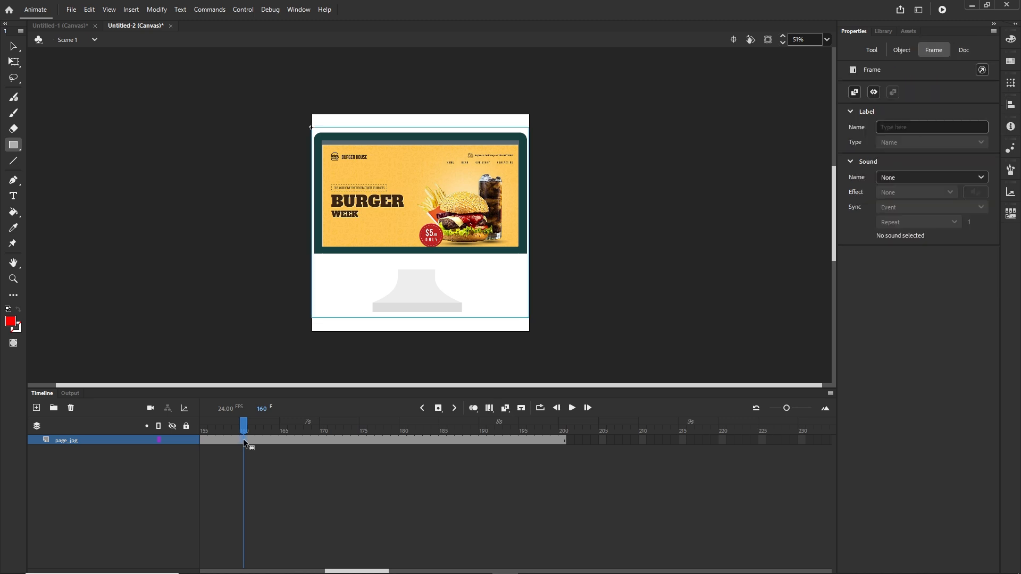
pyautogui.click(403, 441)
pyautogui.press('F6')
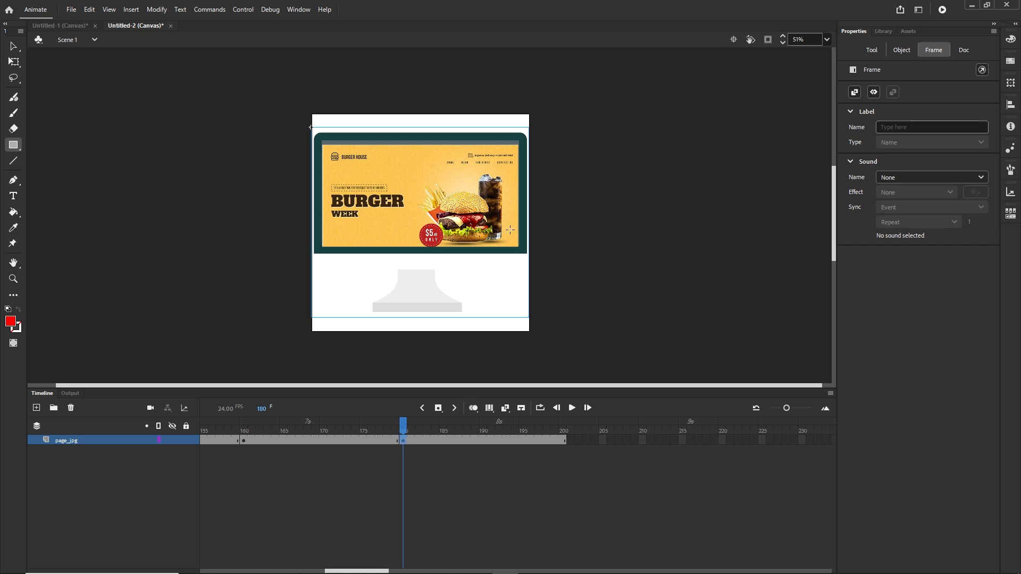
# - At frame 180, scale the all clip down to about 460 x 402.5 px, placed at about X 142, Y 116.5
pyautogui.press('q')
pyautogui.click(511, 242)
pyautogui.moveTo(528, 317); pyautogui.dragTo(427, 185)
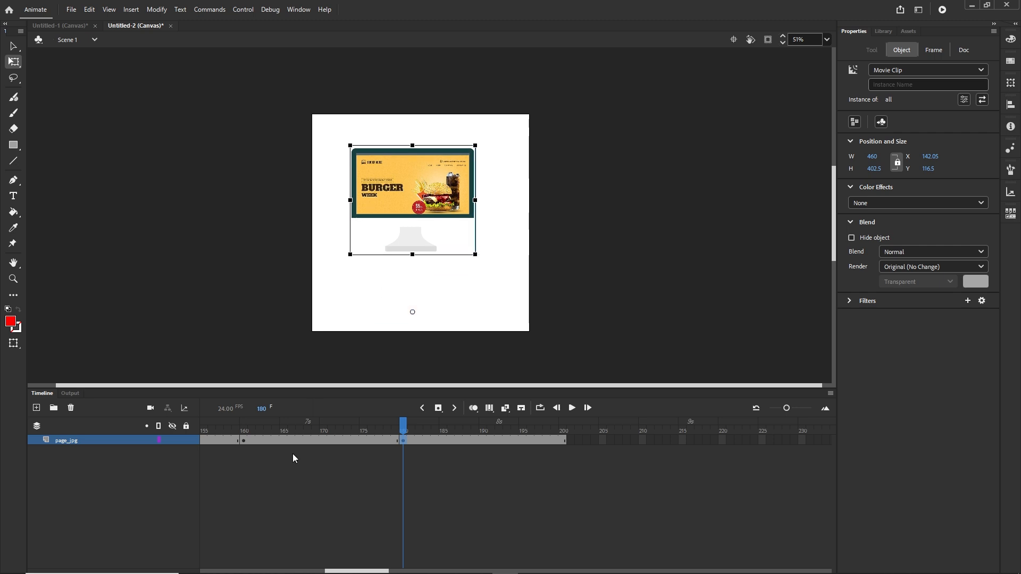
# - Create a classic tween between frames 160 and 180 on the page_jpg layer and scrub through the monitor's shrinking motion
pyautogui.click(313, 439)
pyautogui.rightClick(313, 439)
pyautogui.click(354, 133)
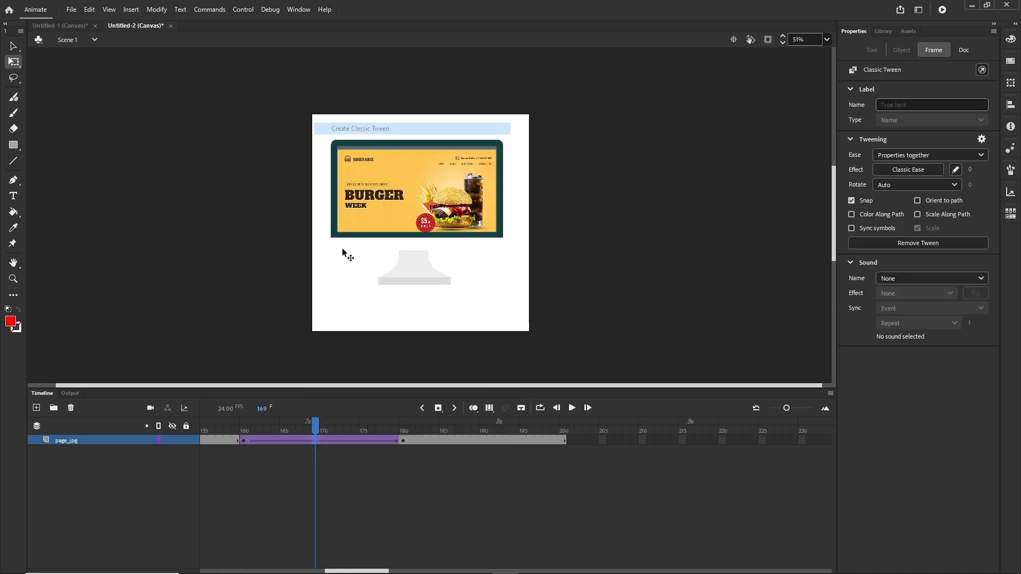
pyautogui.moveTo(317, 422); pyautogui.dragTo(366, 429)
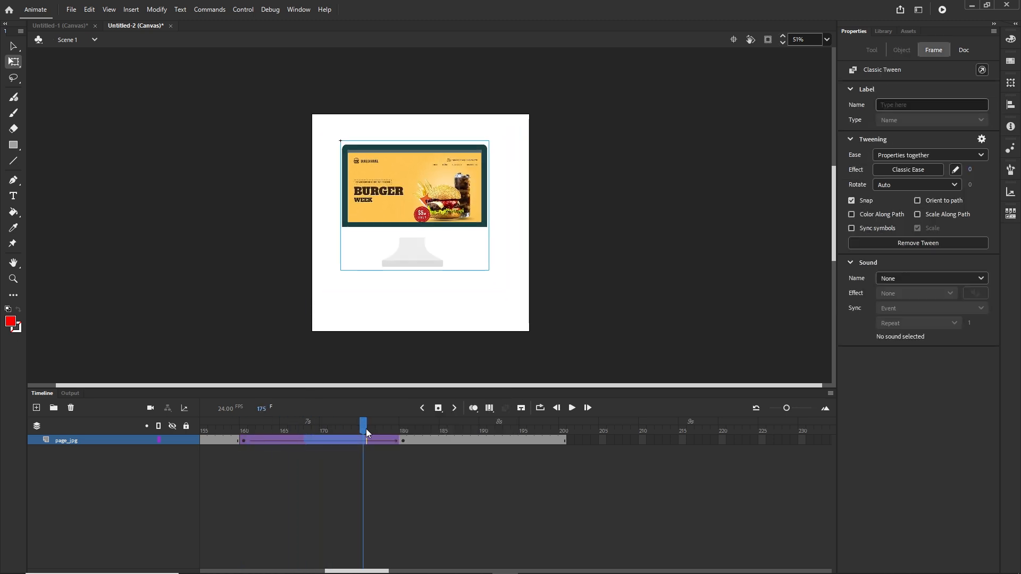
# - Test the Untitled-2 movie in the browser to check the page scroll and monitor scaling, then return to Animate
pyautogui.hotkey('ctrl', 'Return')
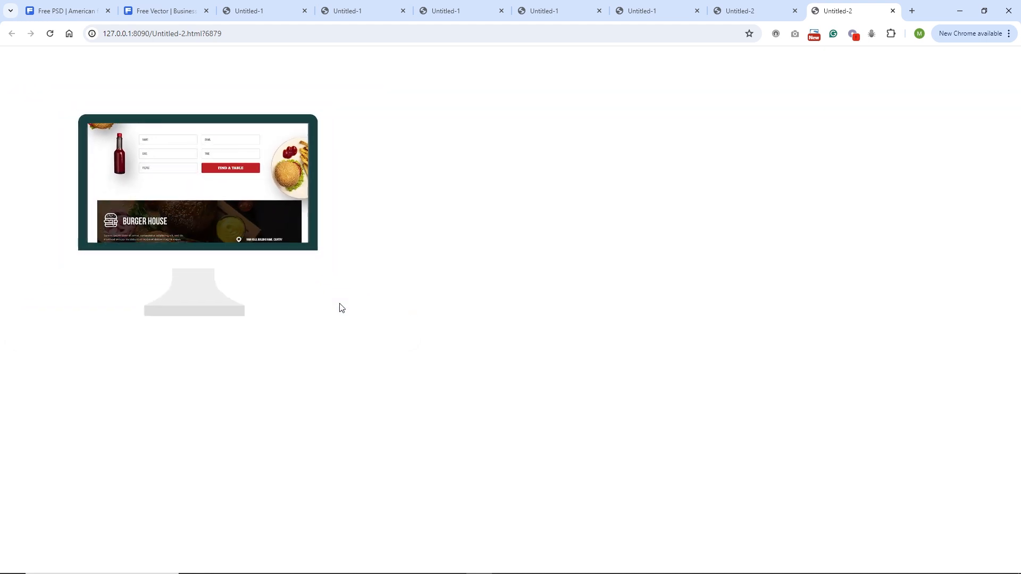
pyautogui.moveTo(492, 549)
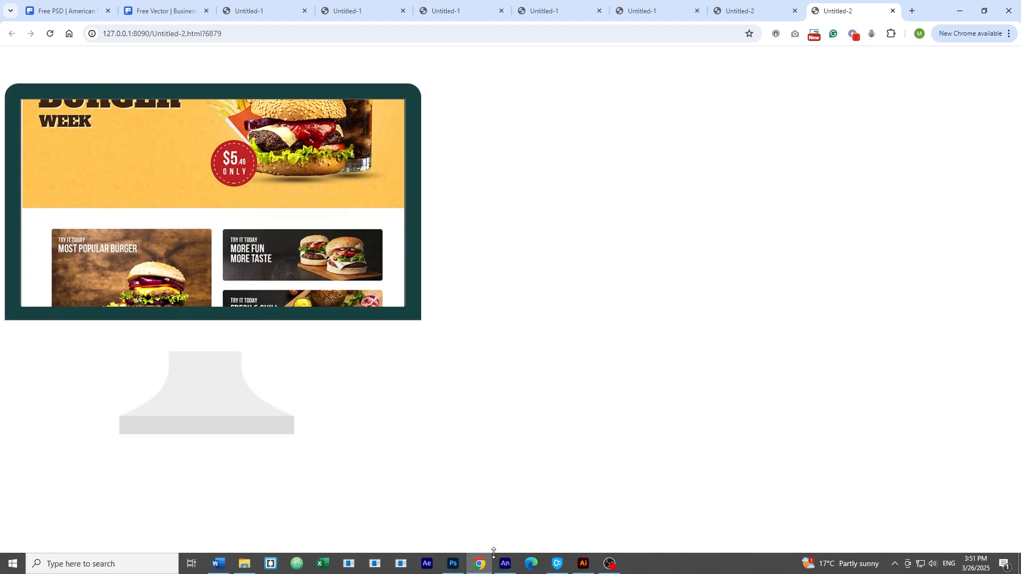
pyautogui.click(505, 569)
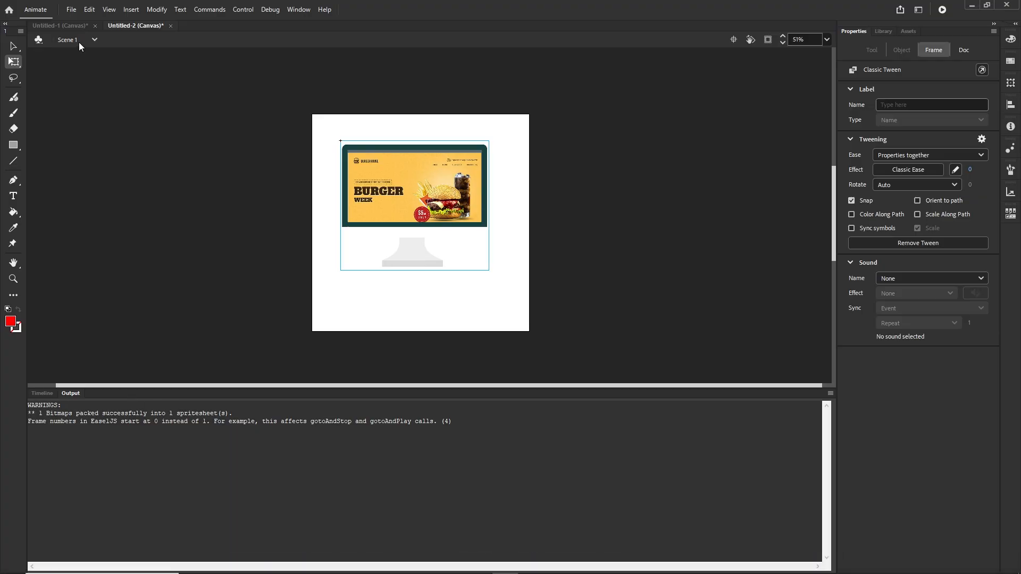
# - Switch to the Untitled-1 document, scrub its timeline to frame 30, and test that movie in the browser
pyautogui.click(65, 26)
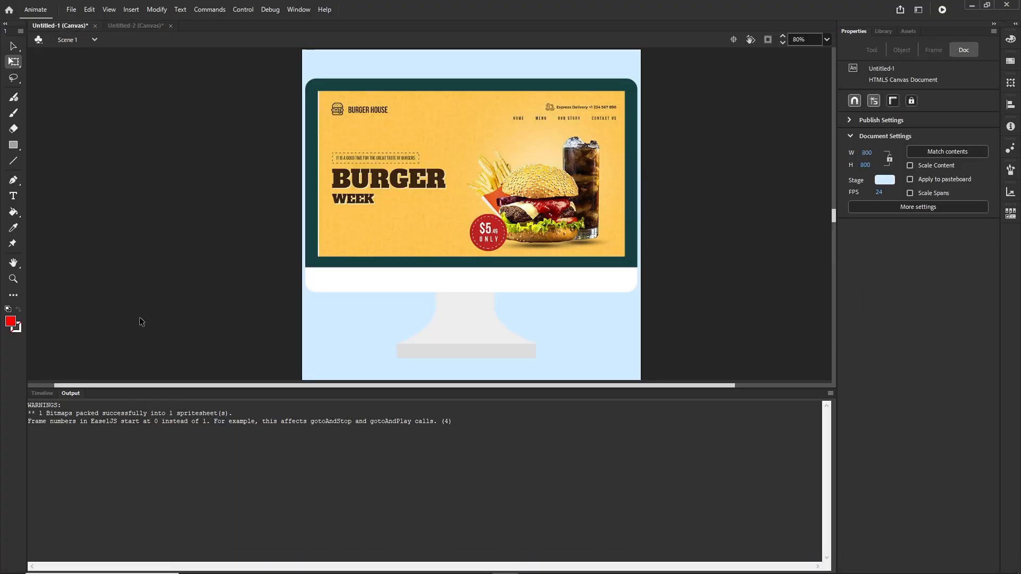
pyautogui.click(42, 393)
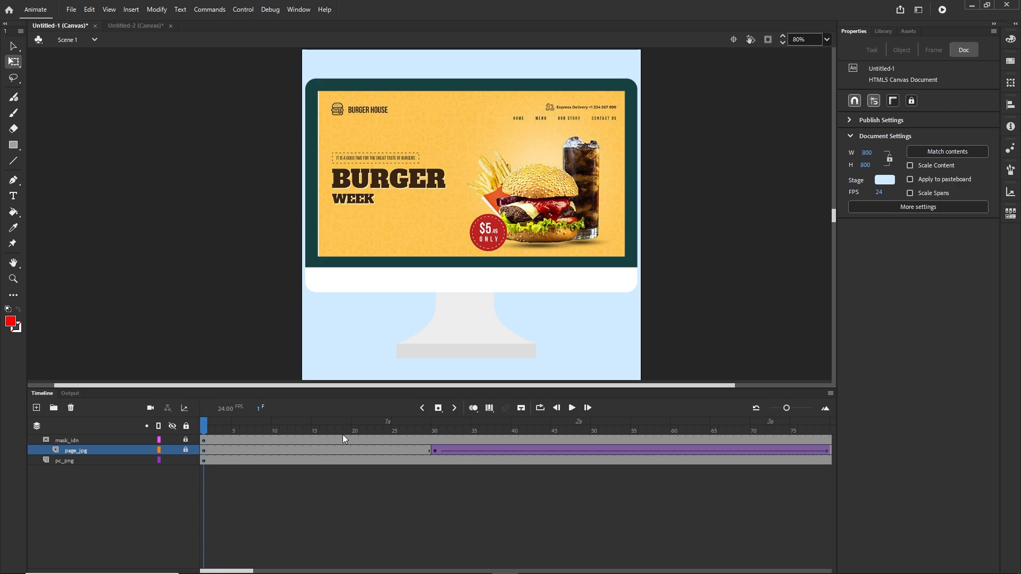
pyautogui.moveTo(213, 430); pyautogui.dragTo(436, 446)
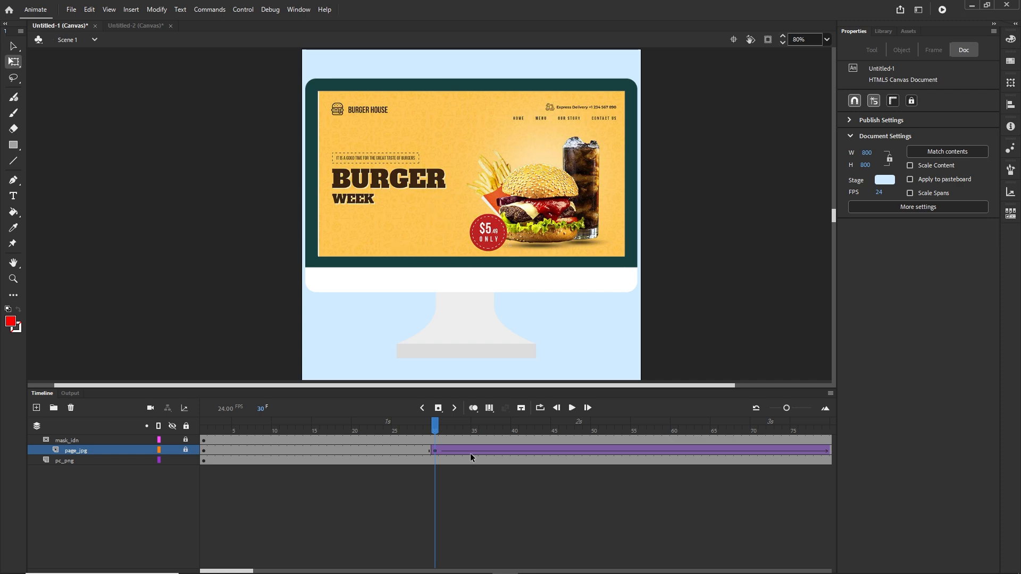
pyautogui.hotkey('ctrl', 'Return')
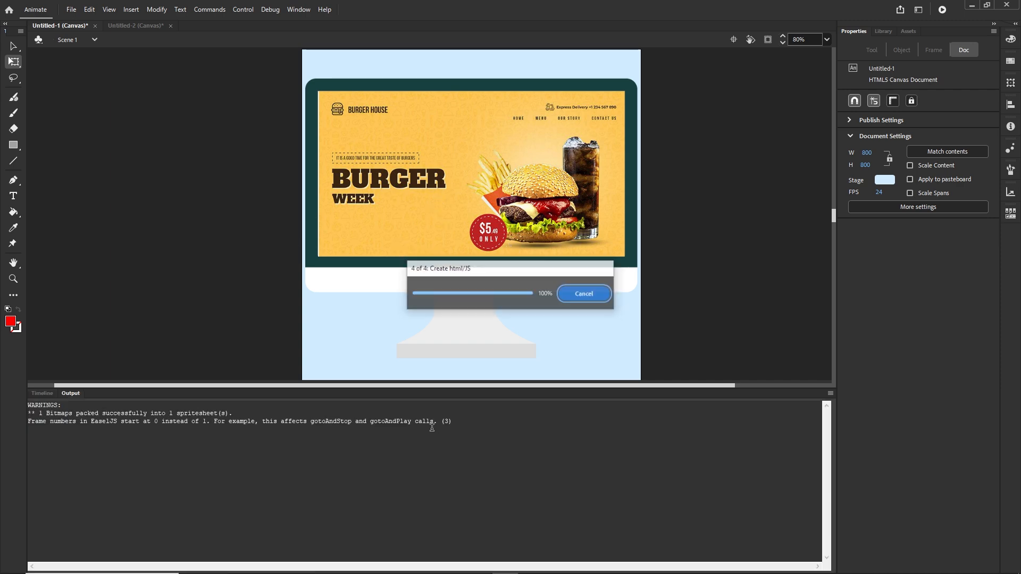